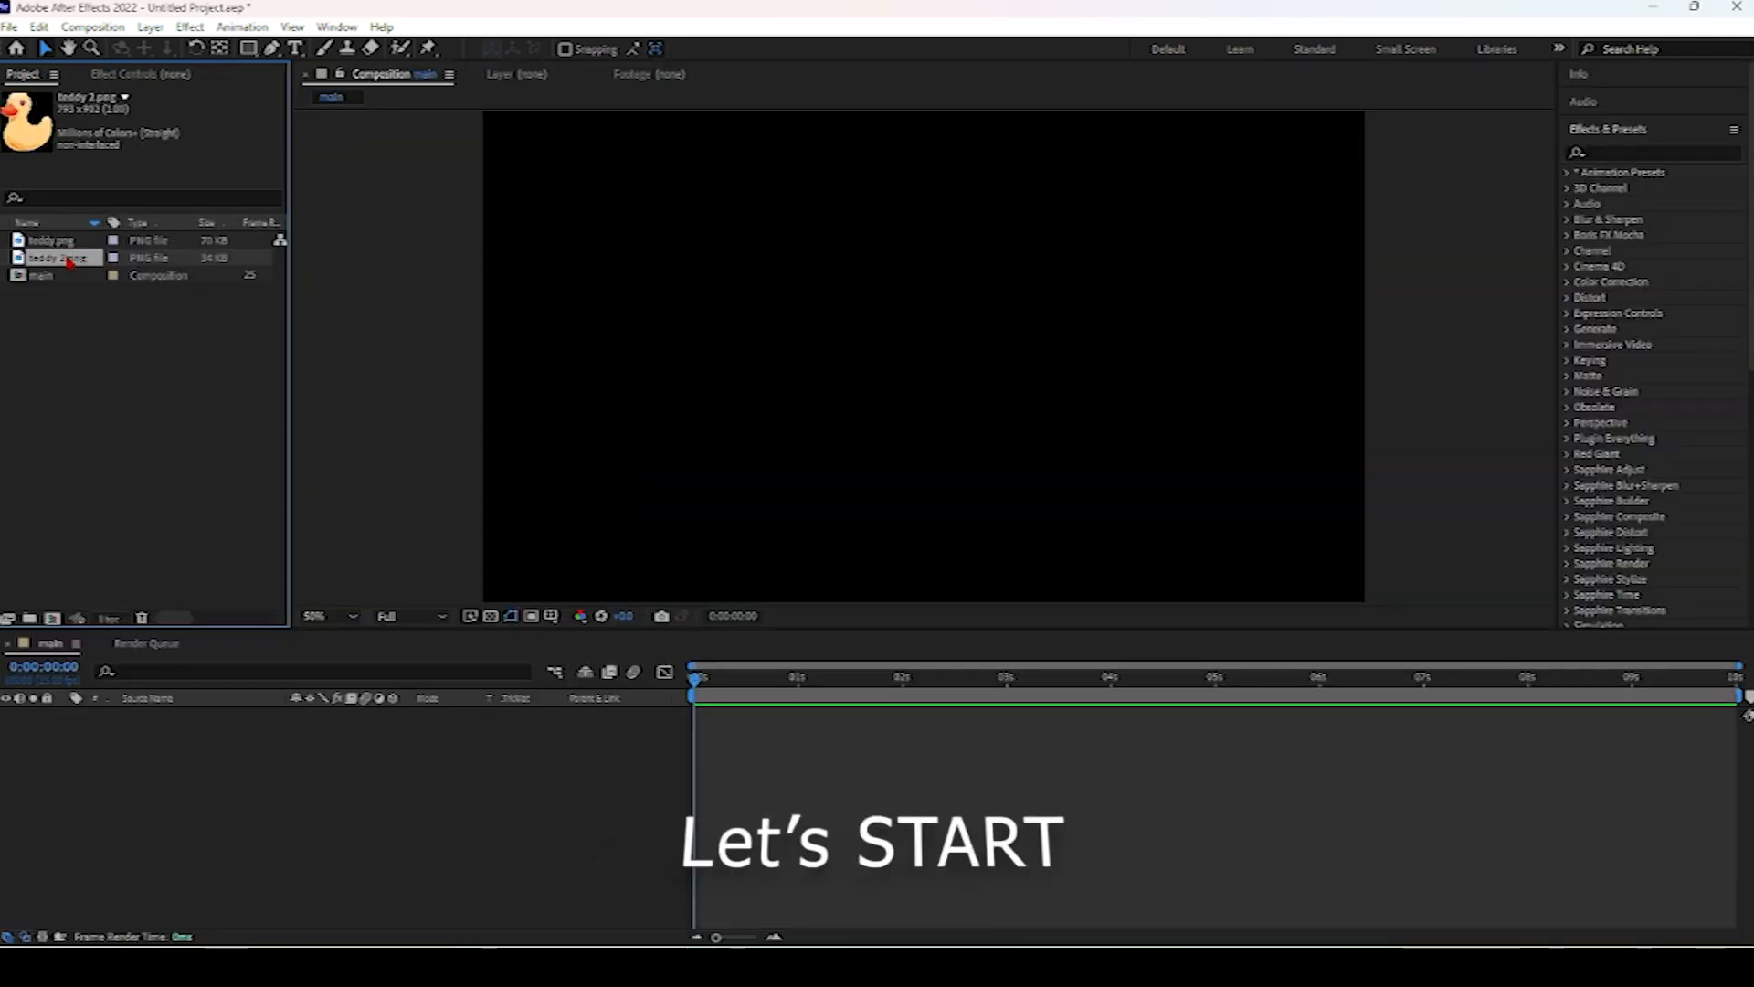
Add teddy.png as a layer in the main composition and turn on the transparency grid.
key(Up)
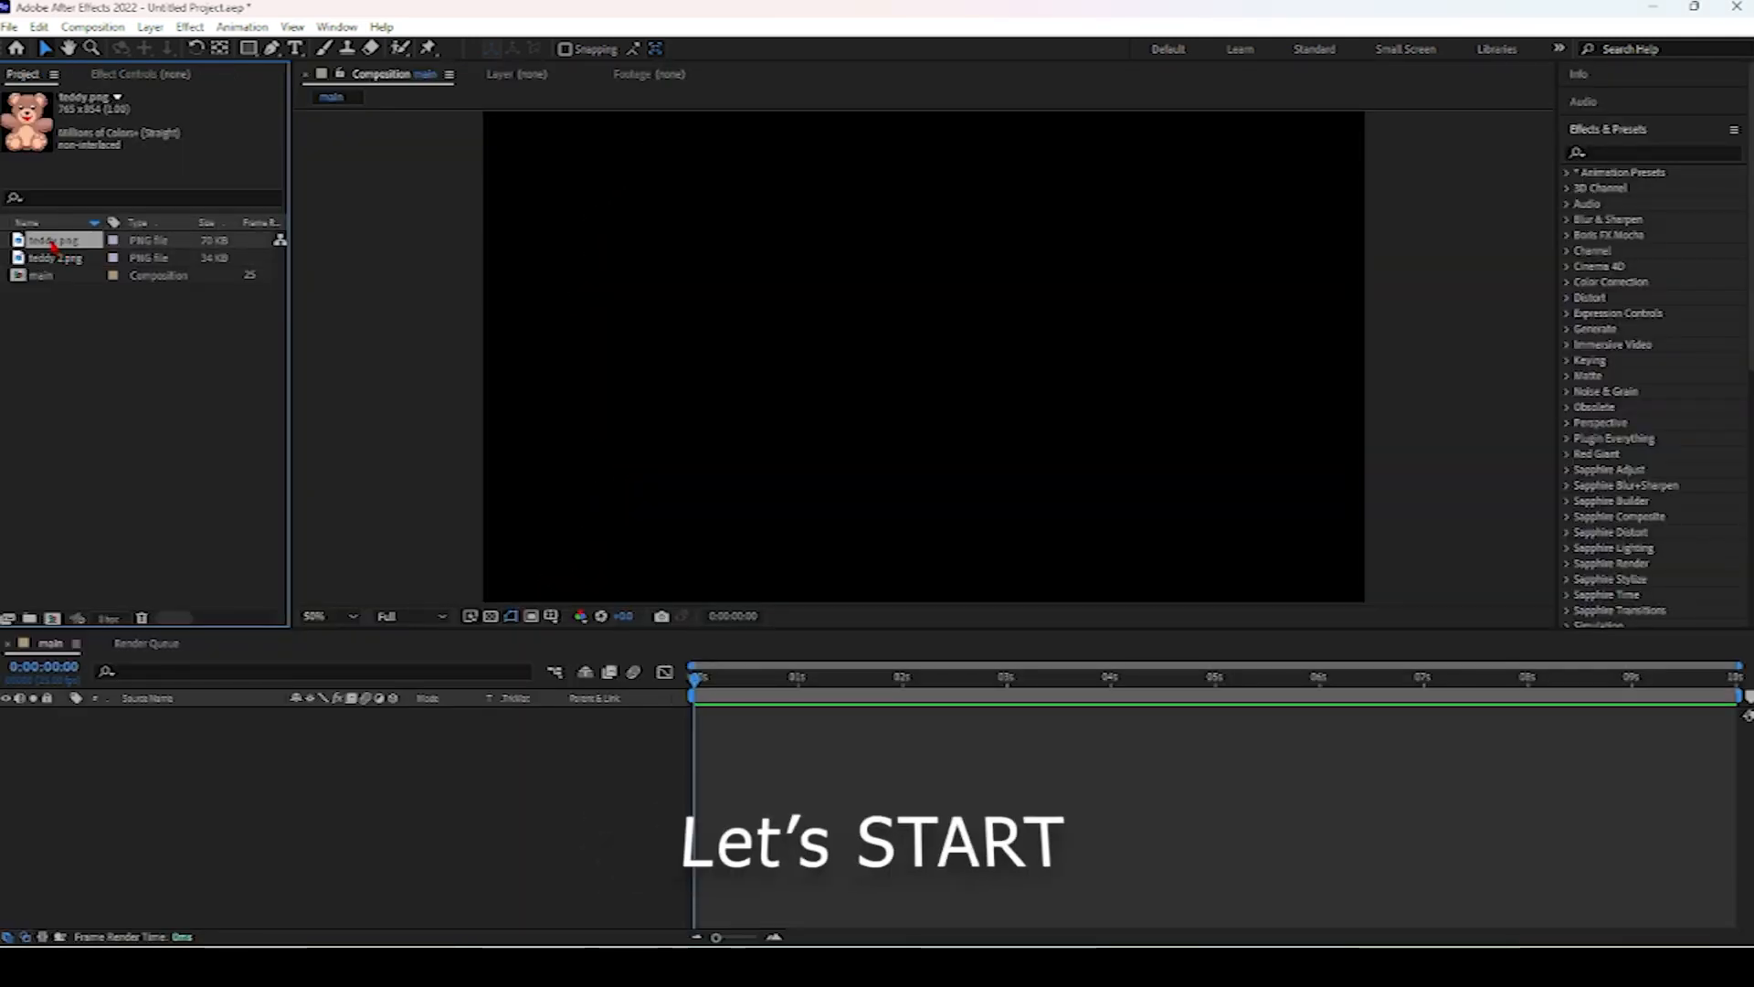
drag(52, 242, 213, 751)
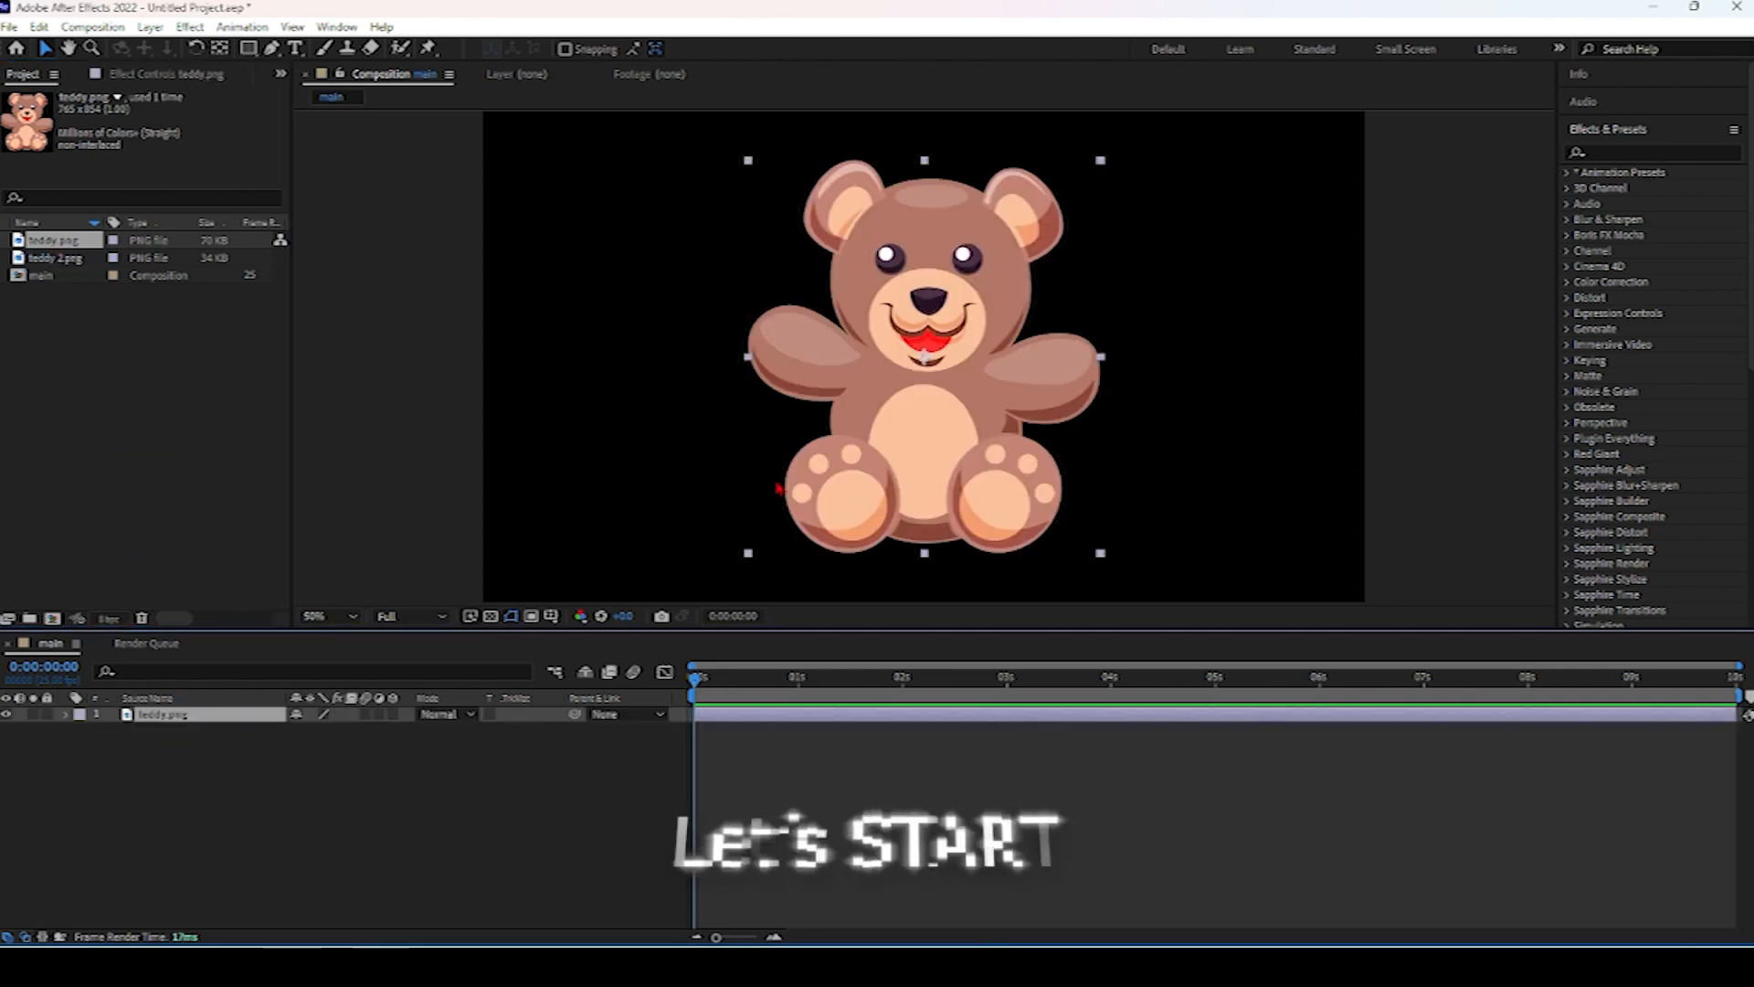
click(491, 615)
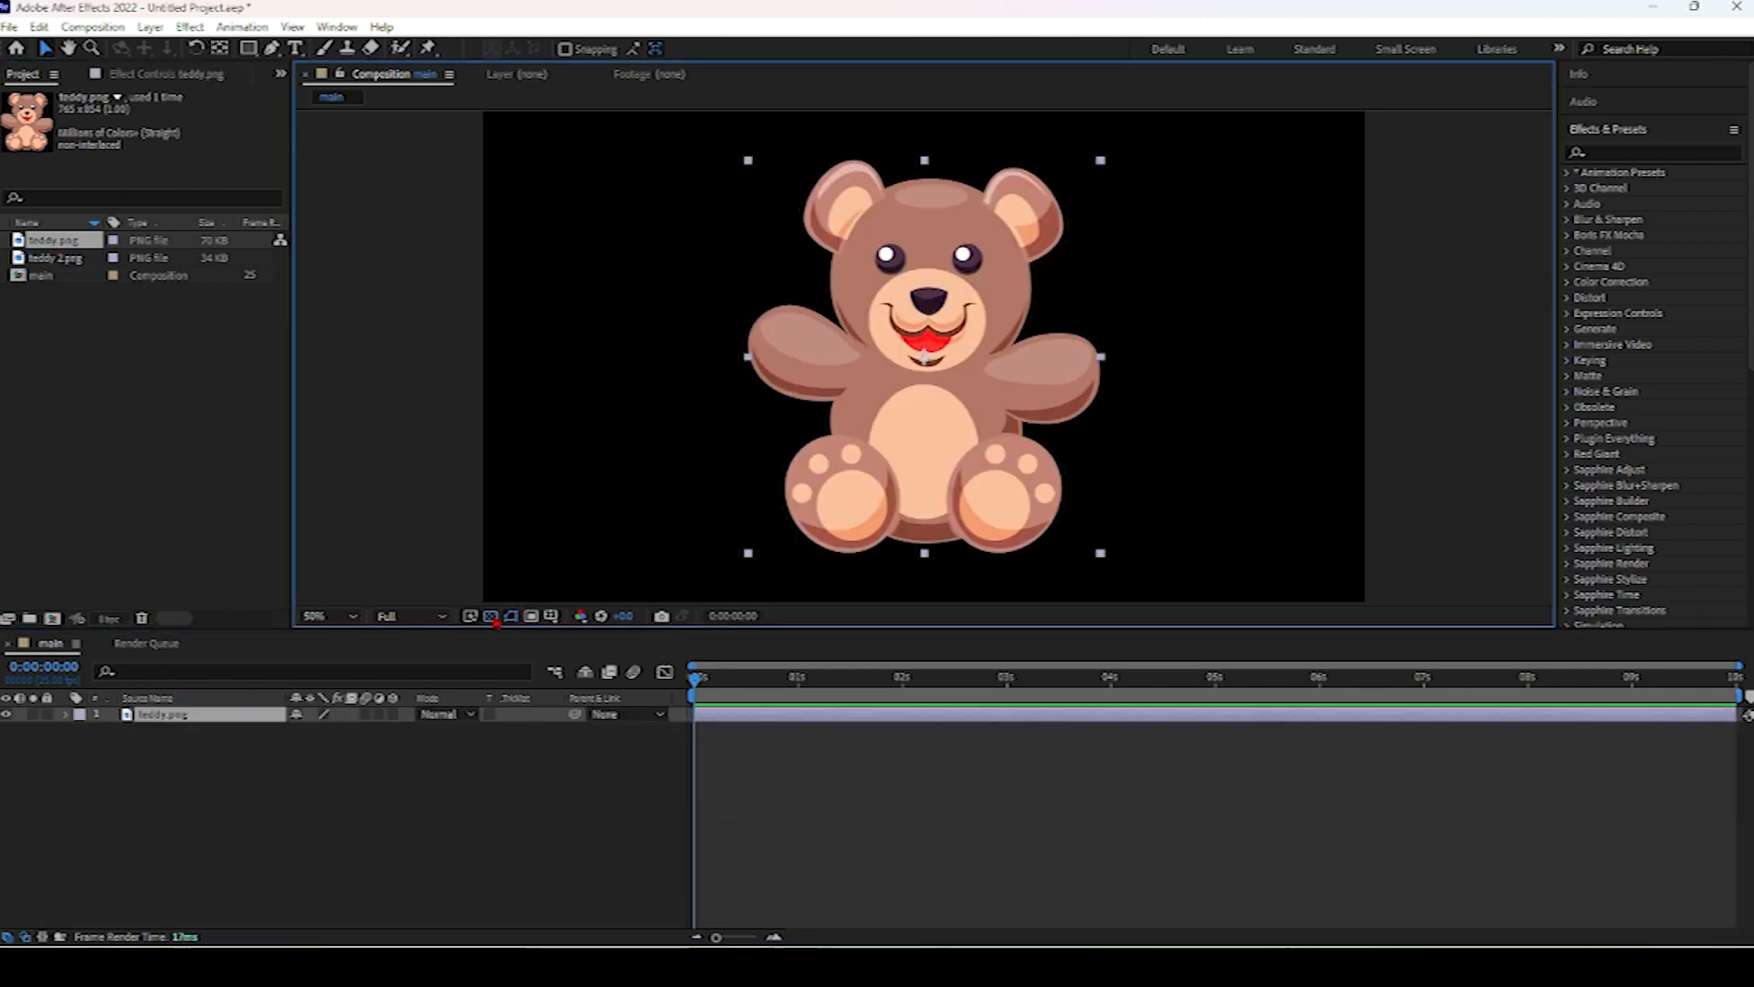
Start tracing a Pen-tool mask along the teddy bear's outer outline, beginning at the head and left arm.
drag(930, 429, 961, 457)
key(comma)
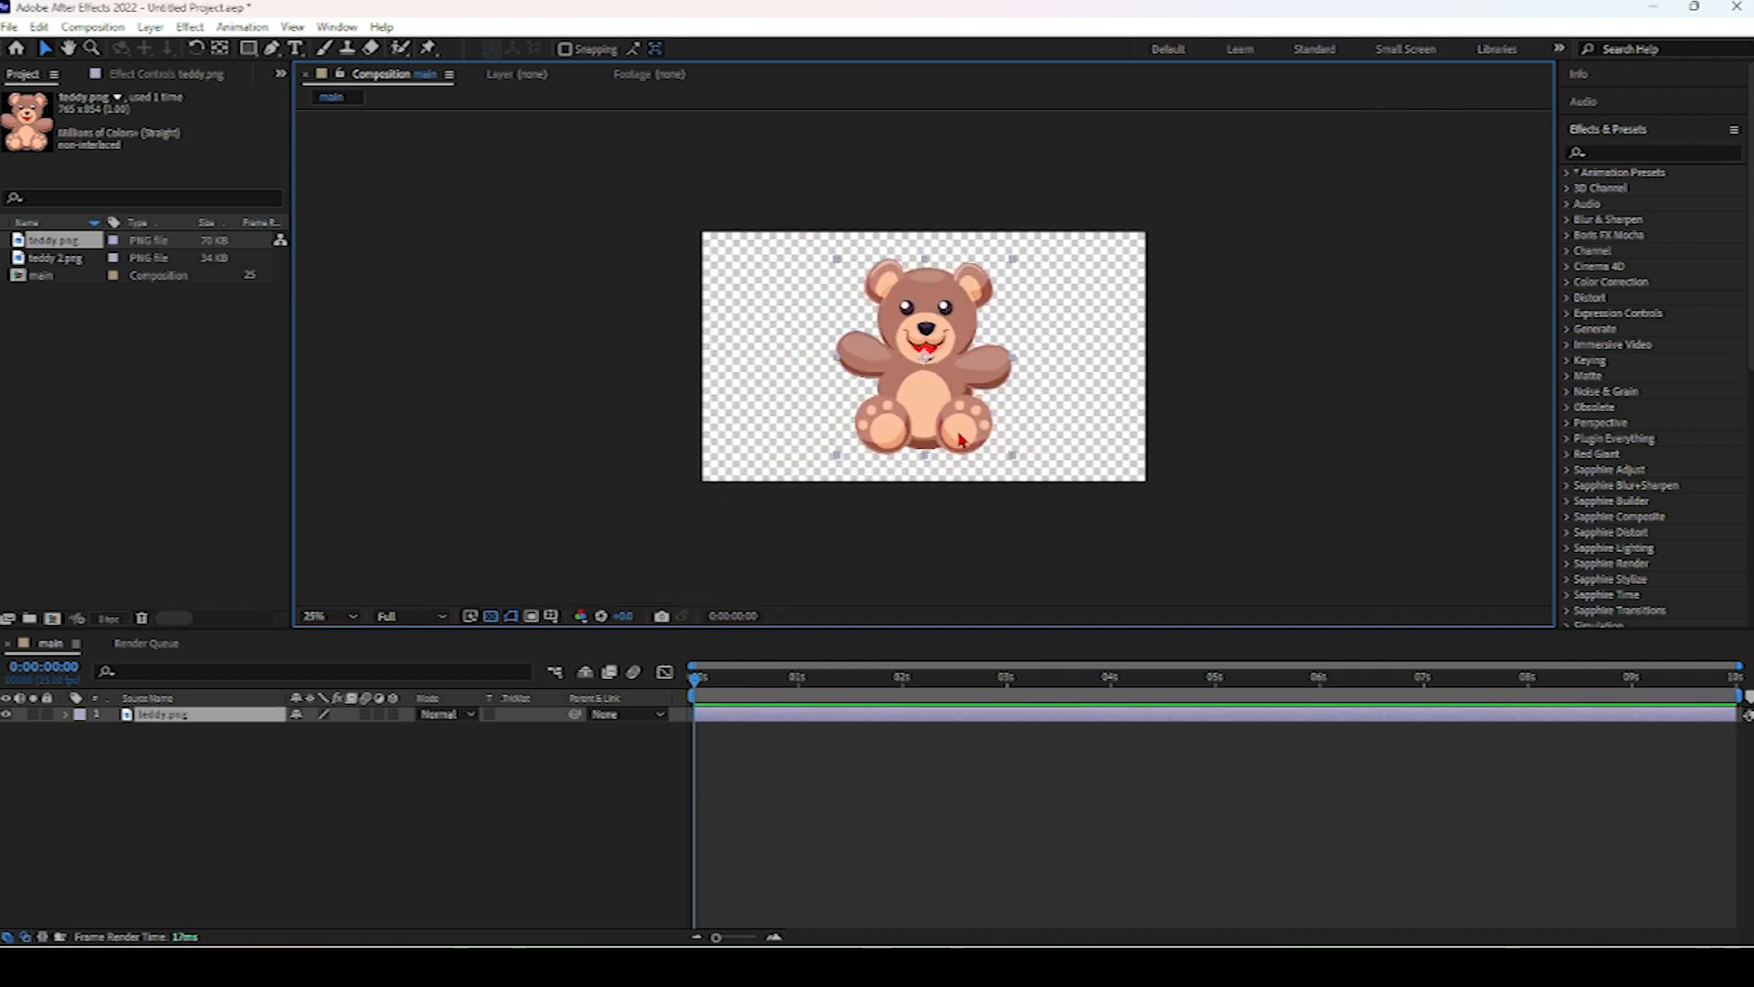
key(period)
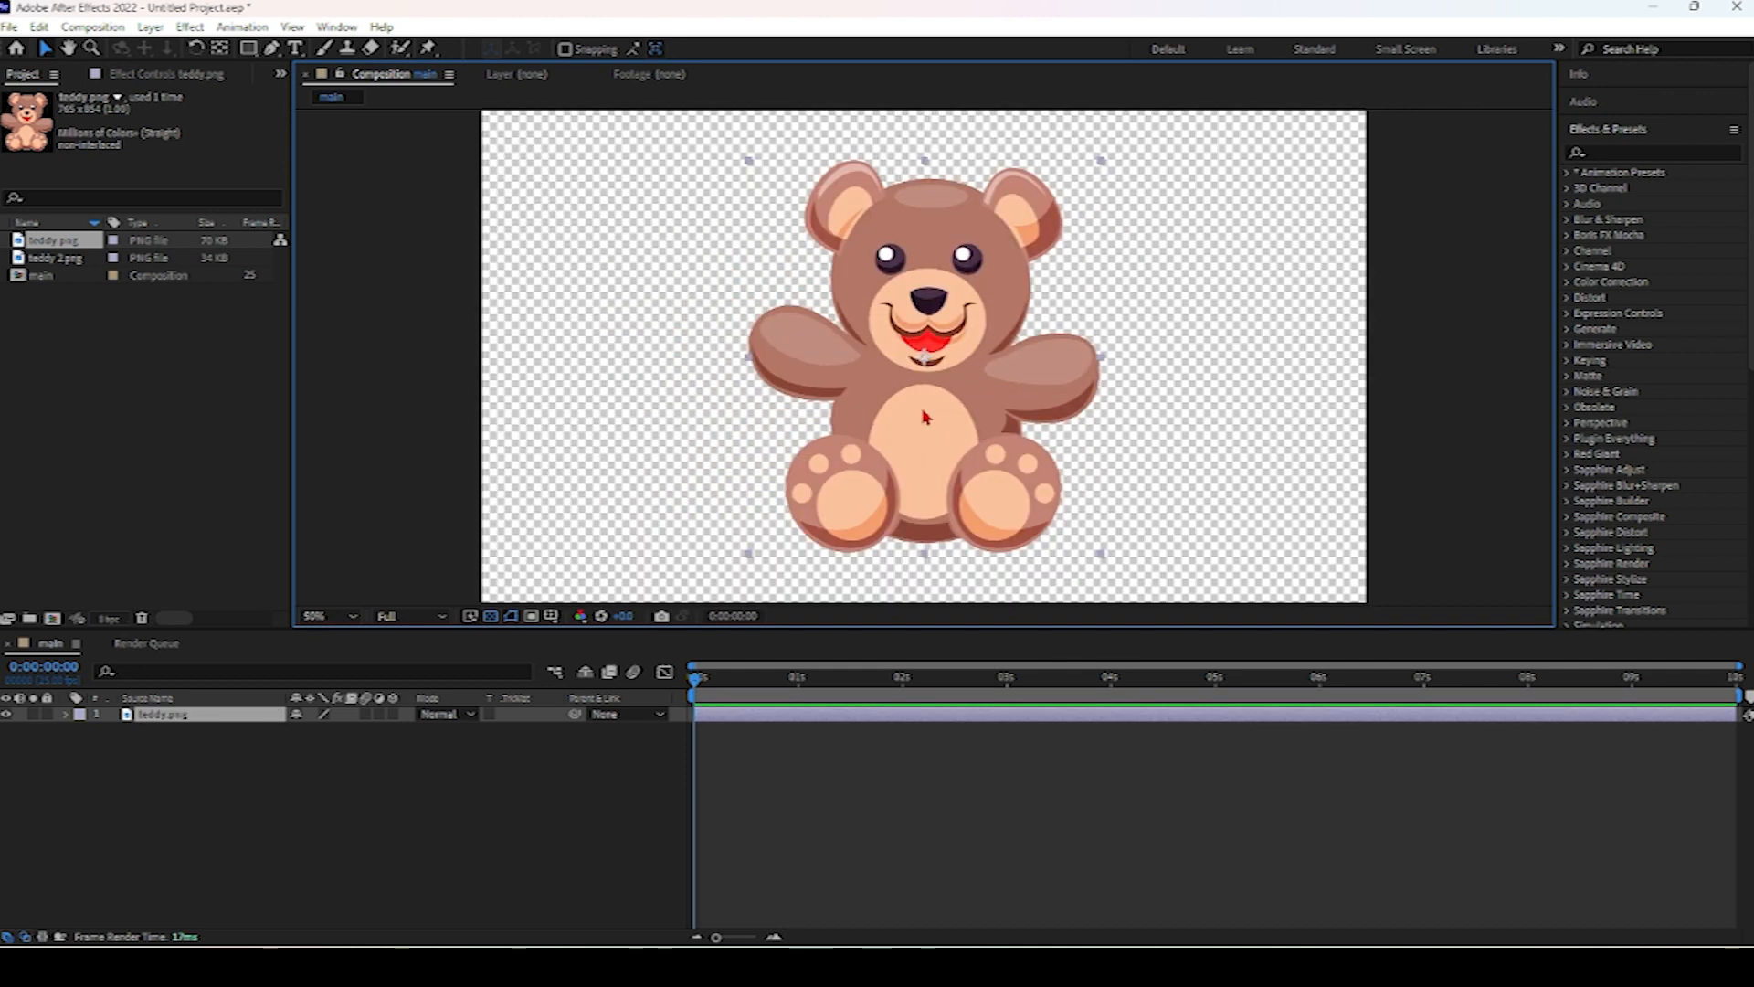
click(274, 50)
scroll(859, 278, up, 1)
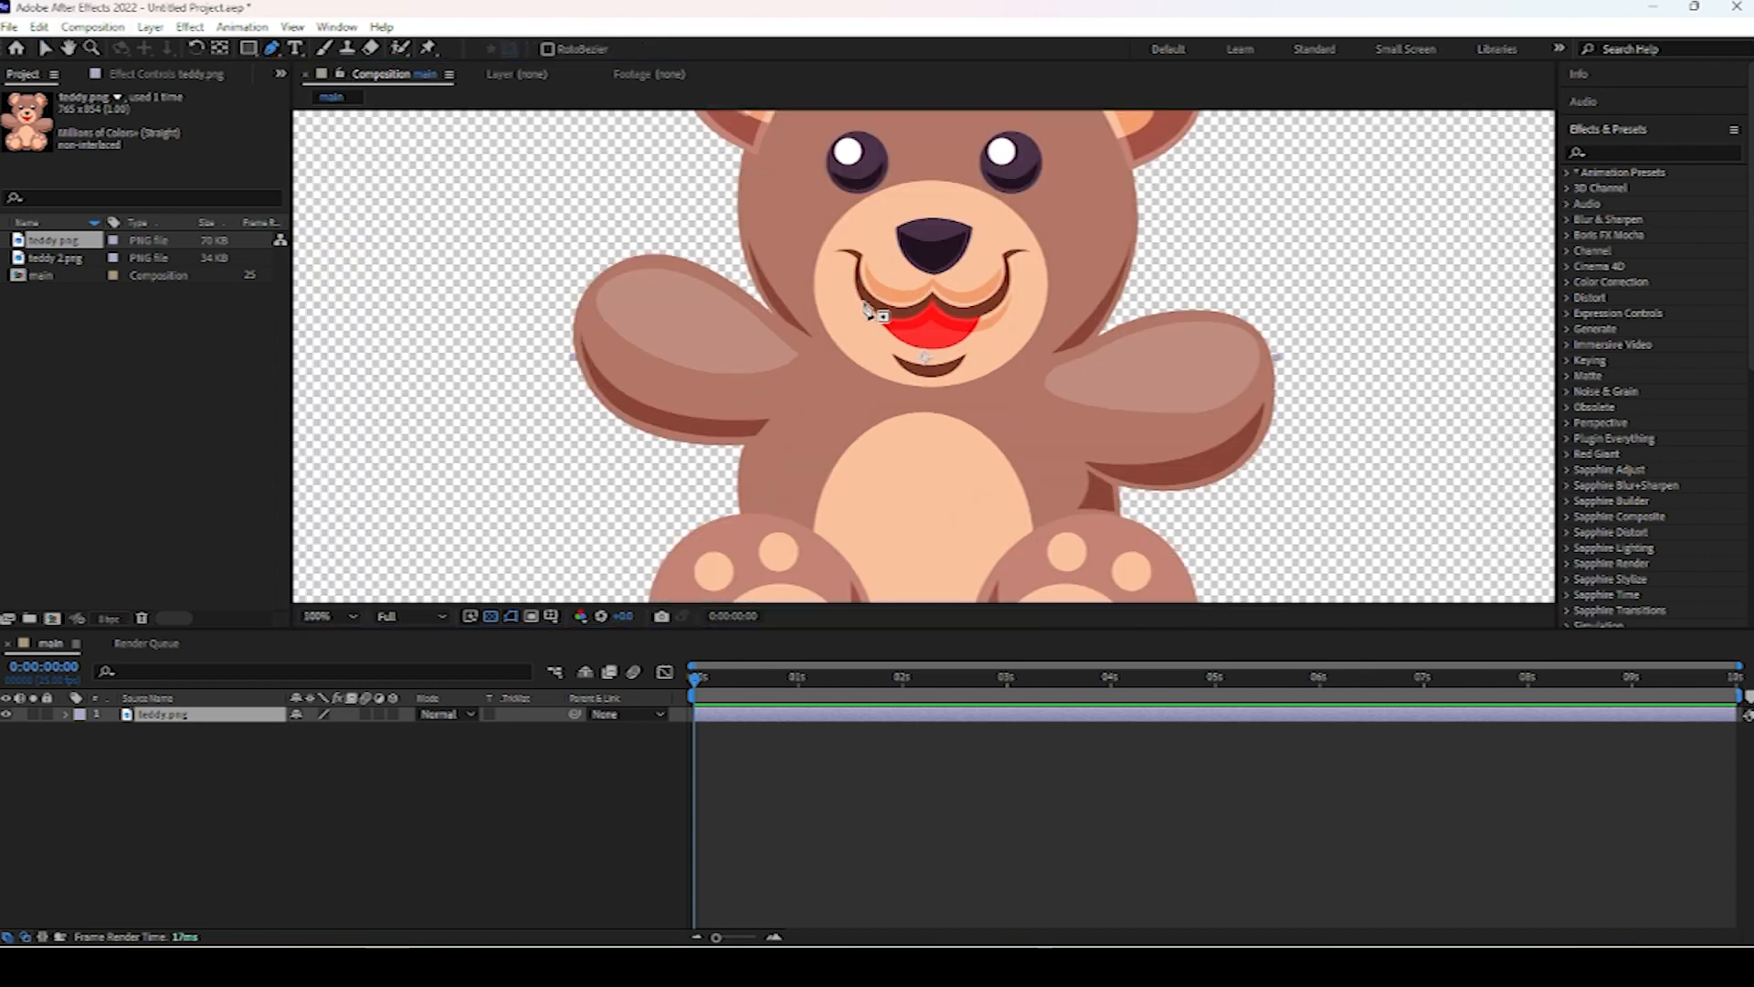
drag(867, 294, 885, 598)
click(730, 313)
drag(804, 268, 831, 267)
click(862, 325)
drag(1066, 330, 1181, 375)
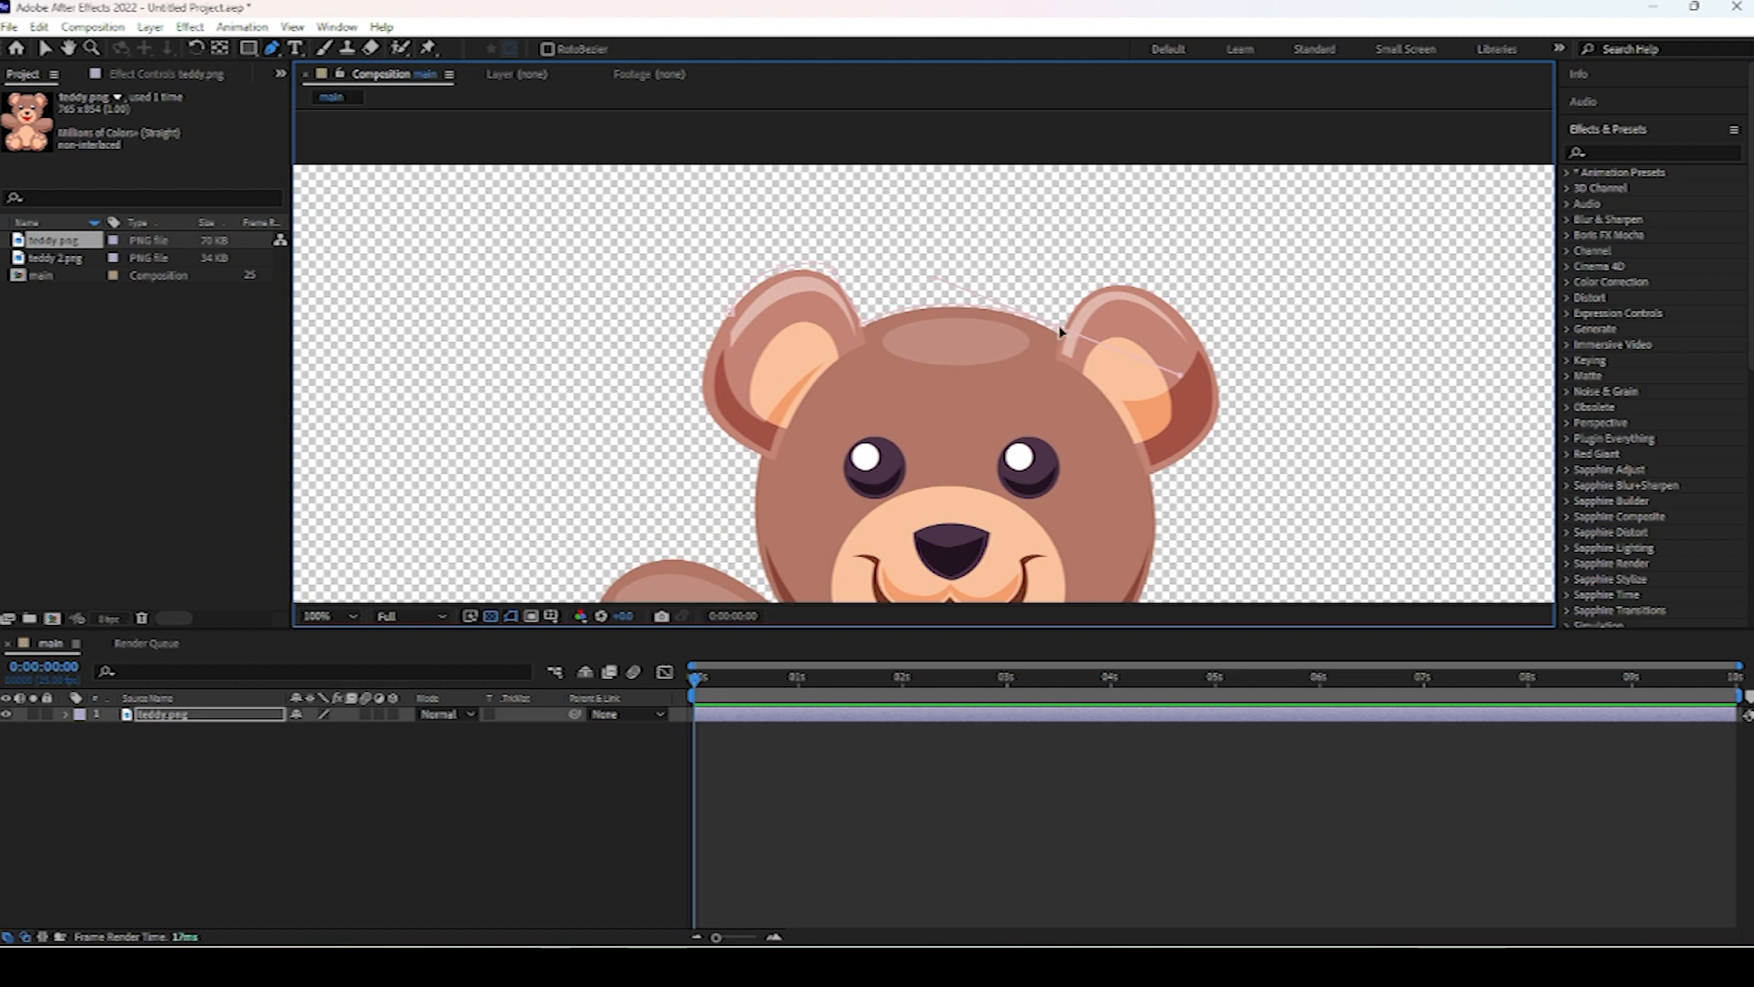
Continue the outline mask around the ears, right arm and feet, close the path, and expand the layer's masks.
alt+click(1067, 333)
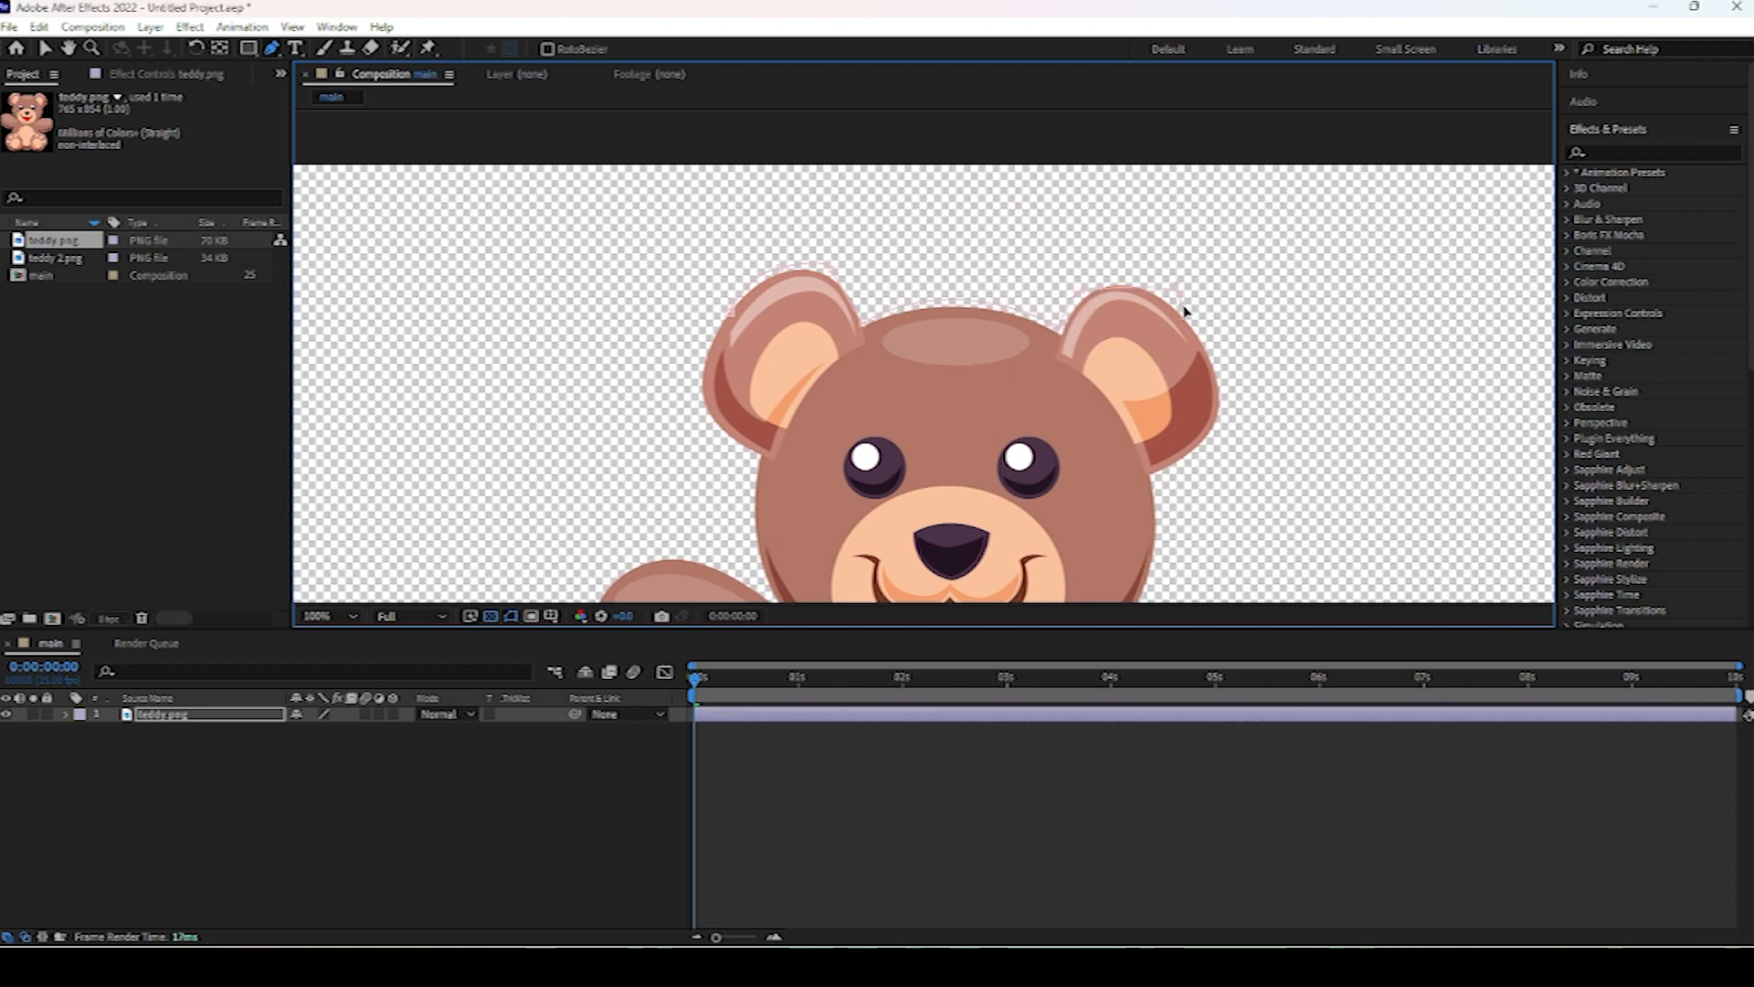
click(1166, 476)
drag(1166, 516, 1135, 274)
drag(1105, 381, 1245, 393)
drag(1283, 443, 1307, 500)
drag(1219, 543, 1138, 554)
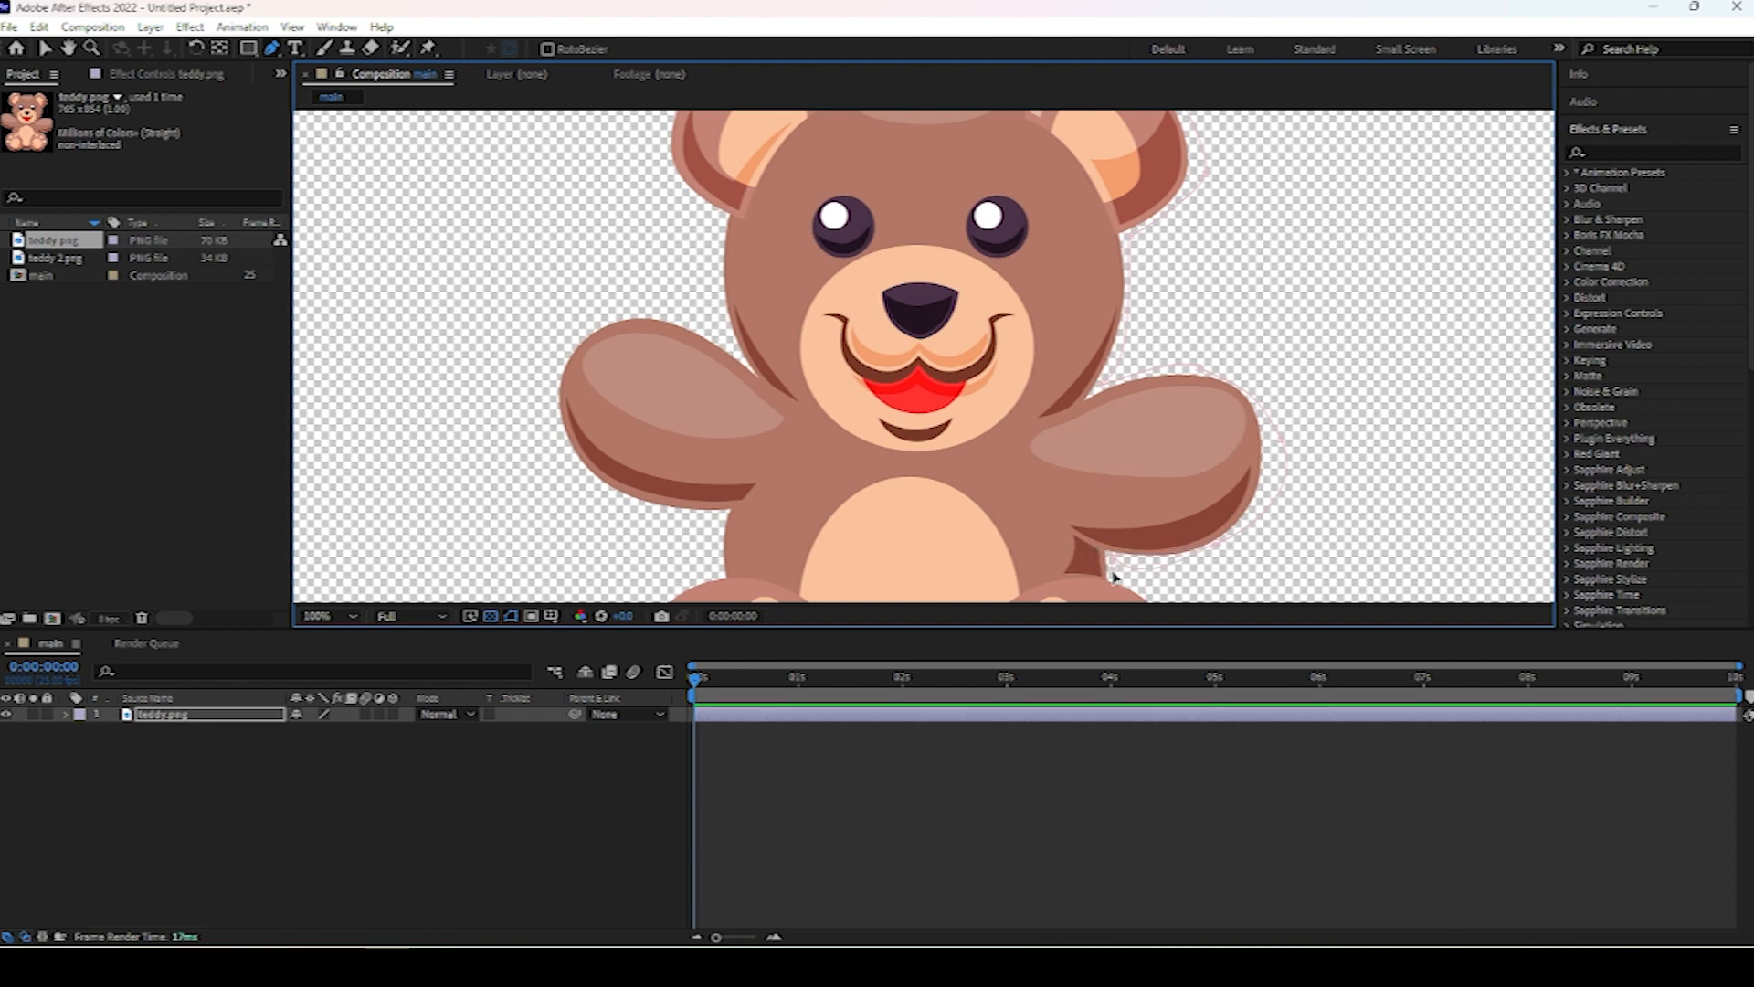
scroll(1115, 578, down, 3)
key(grave)
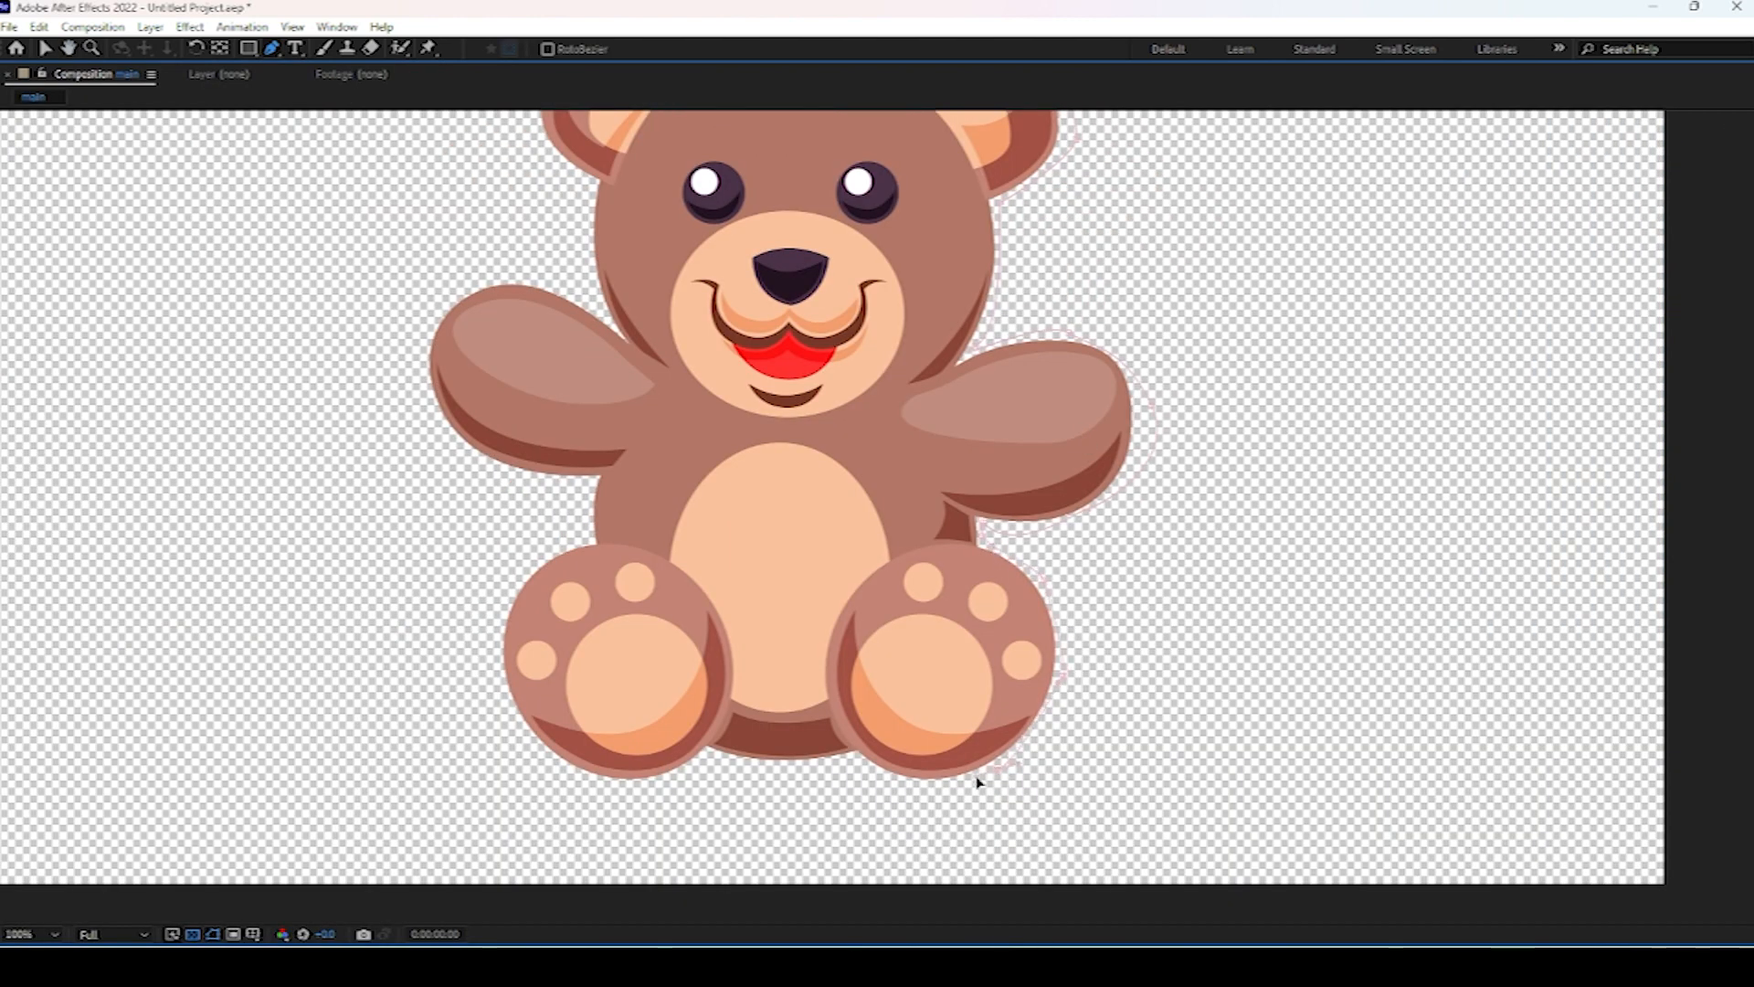
click(719, 764)
scroll(576, 198, up, 2)
key(grave)
click(81, 730)
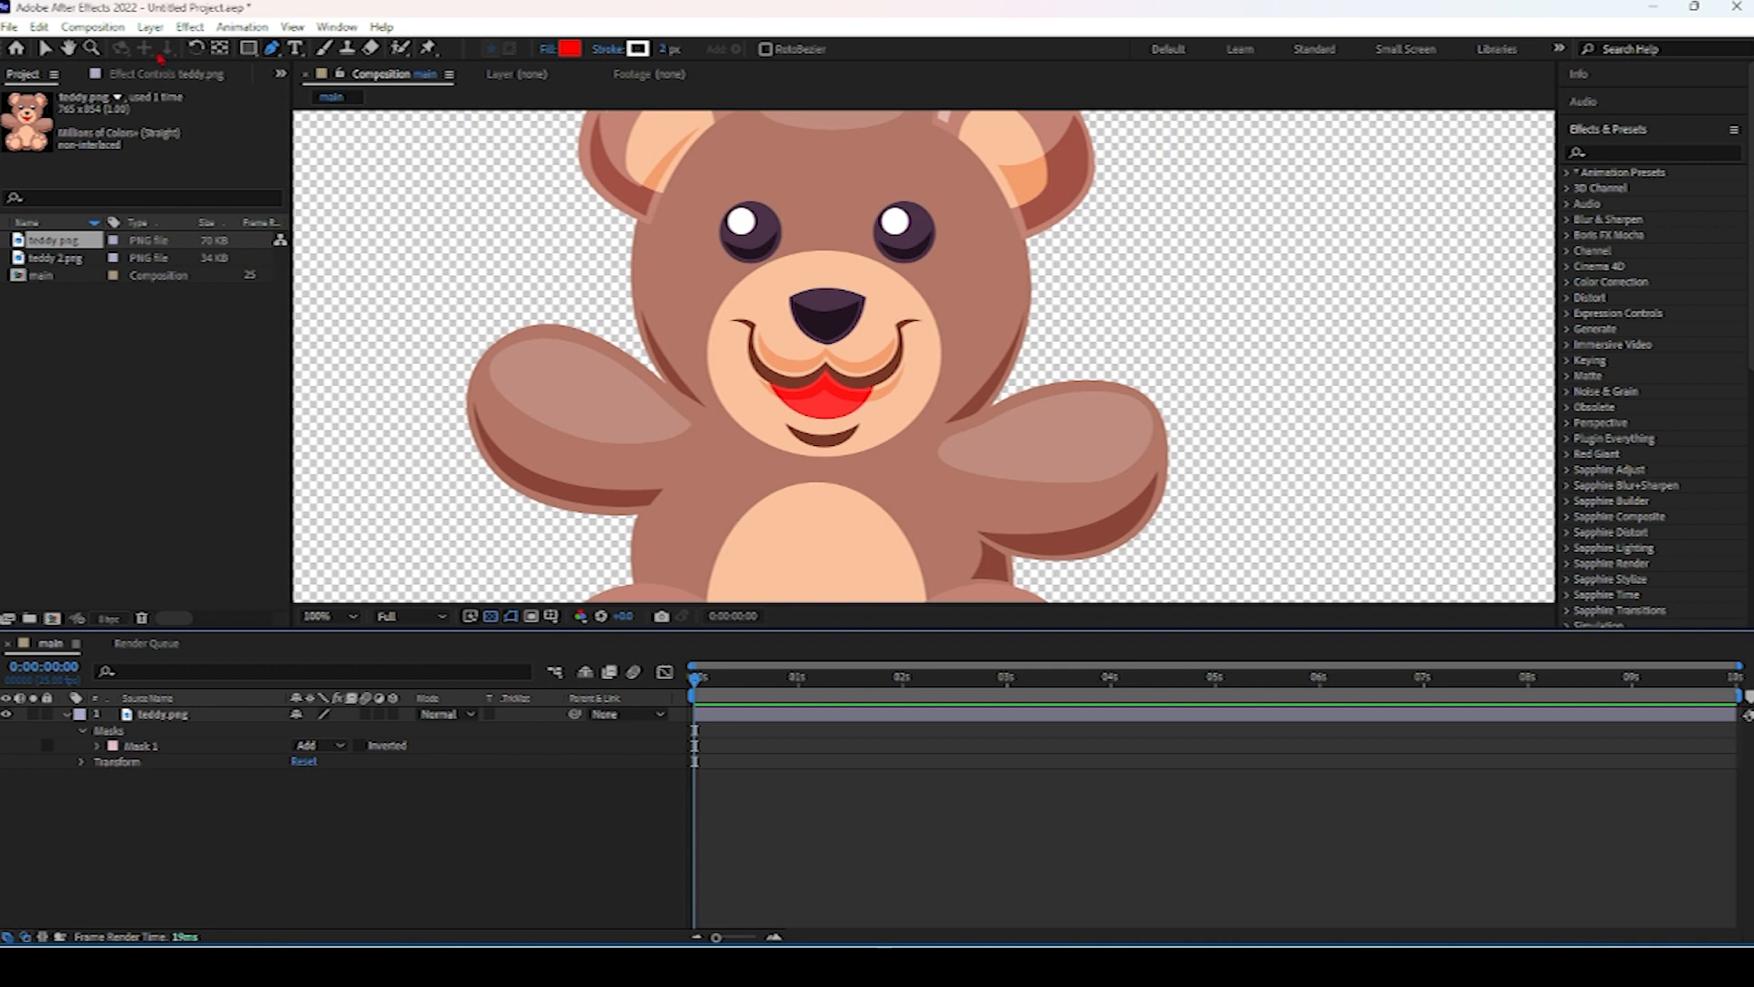
click(737, 287)
drag(747, 270, 726, 239)
key(ctrl+z)
key(ctrl+z)
key(ctrl+z)
Start a new mask at the muzzle's edge and trace around the left eye.
click(220, 719)
click(735, 284)
click(753, 271)
key(grave)
scroll(708, 457, up, 2)
click(1252, 614)
click(1207, 611)
click(1155, 599)
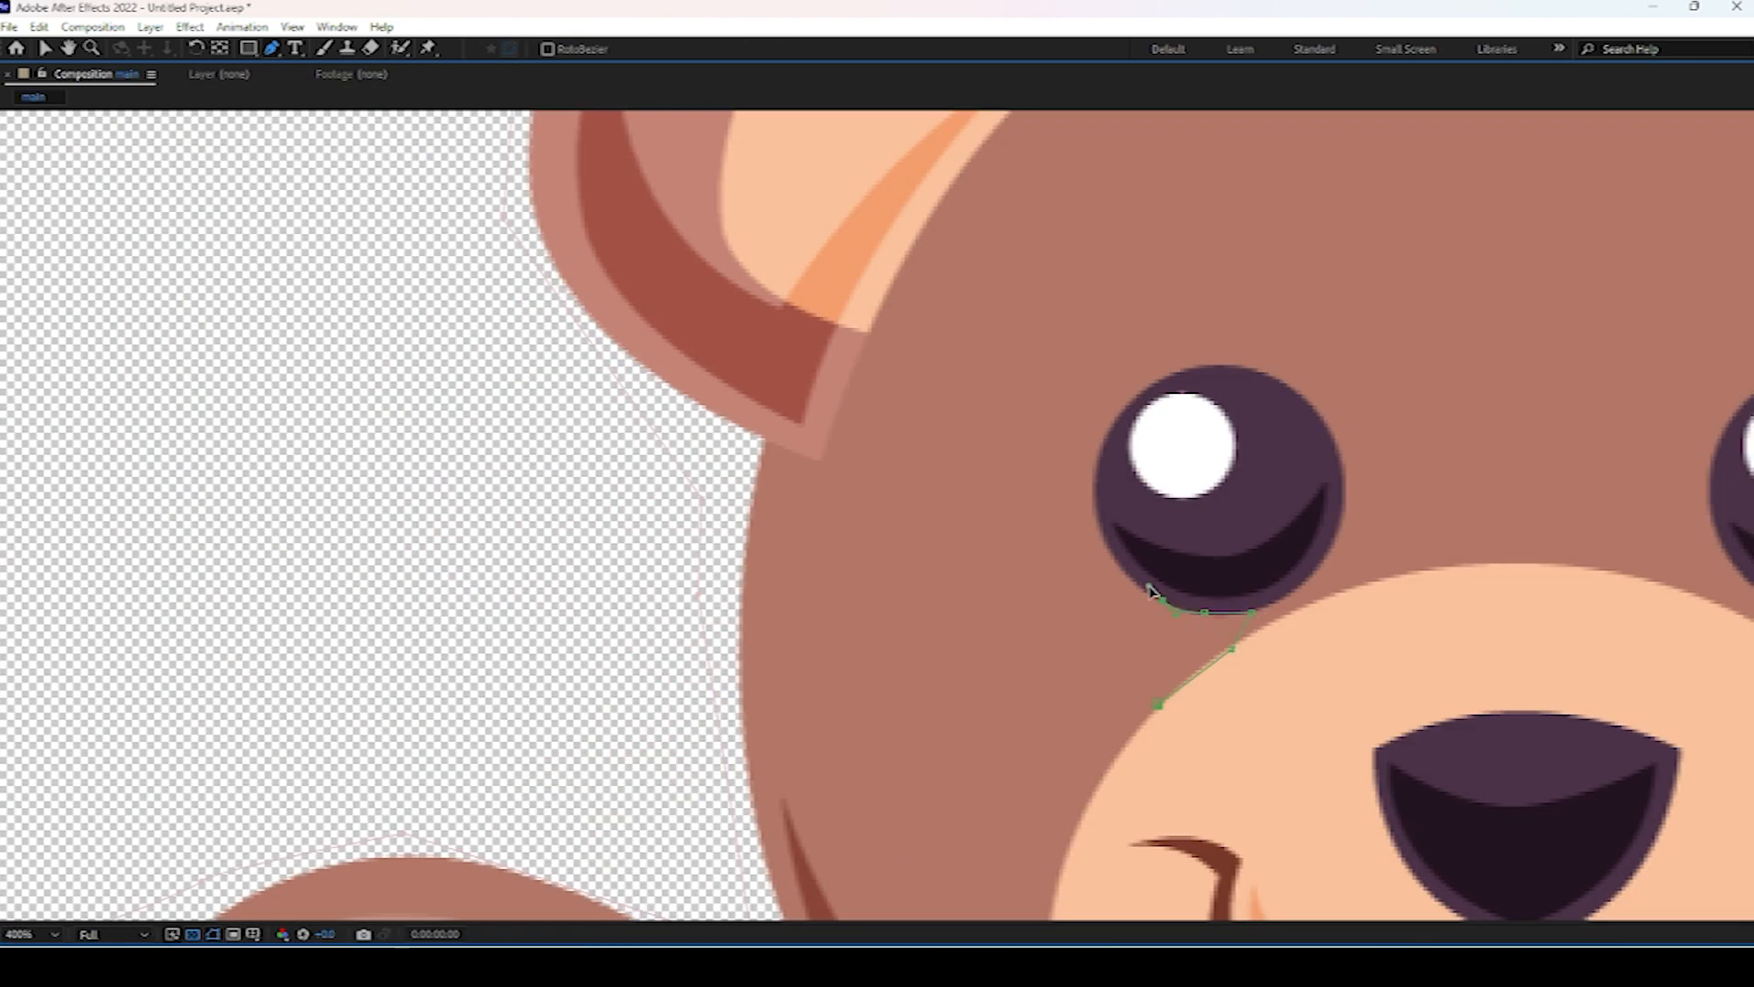
drag(1149, 385, 1170, 382)
drag(1312, 413, 1318, 423)
drag(1344, 503, 1334, 559)
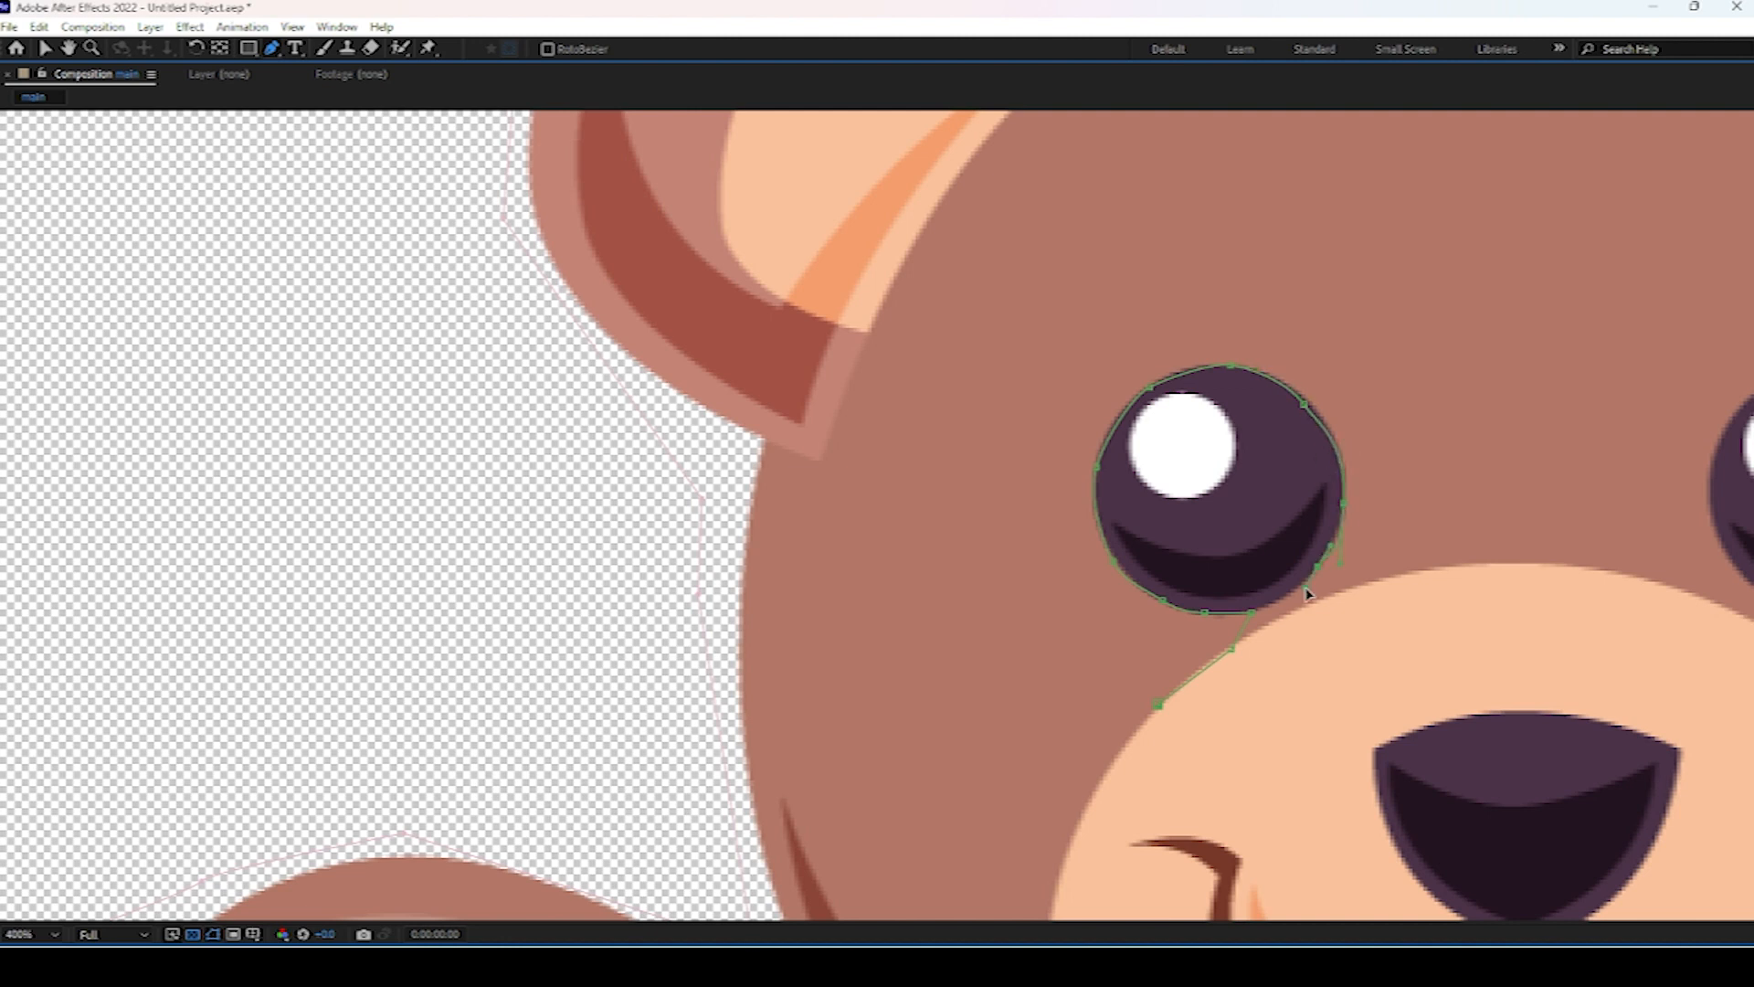
drag(1495, 576, 1511, 565)
Continue the mask around the right eye and the muzzle, closing the path.
key(space)
drag(1621, 596, 988, 528)
mouse_move(1092, 537)
mouse_down()
mouse_move(1207, 627)
mouse_move(1103, 549)
mouse_up()
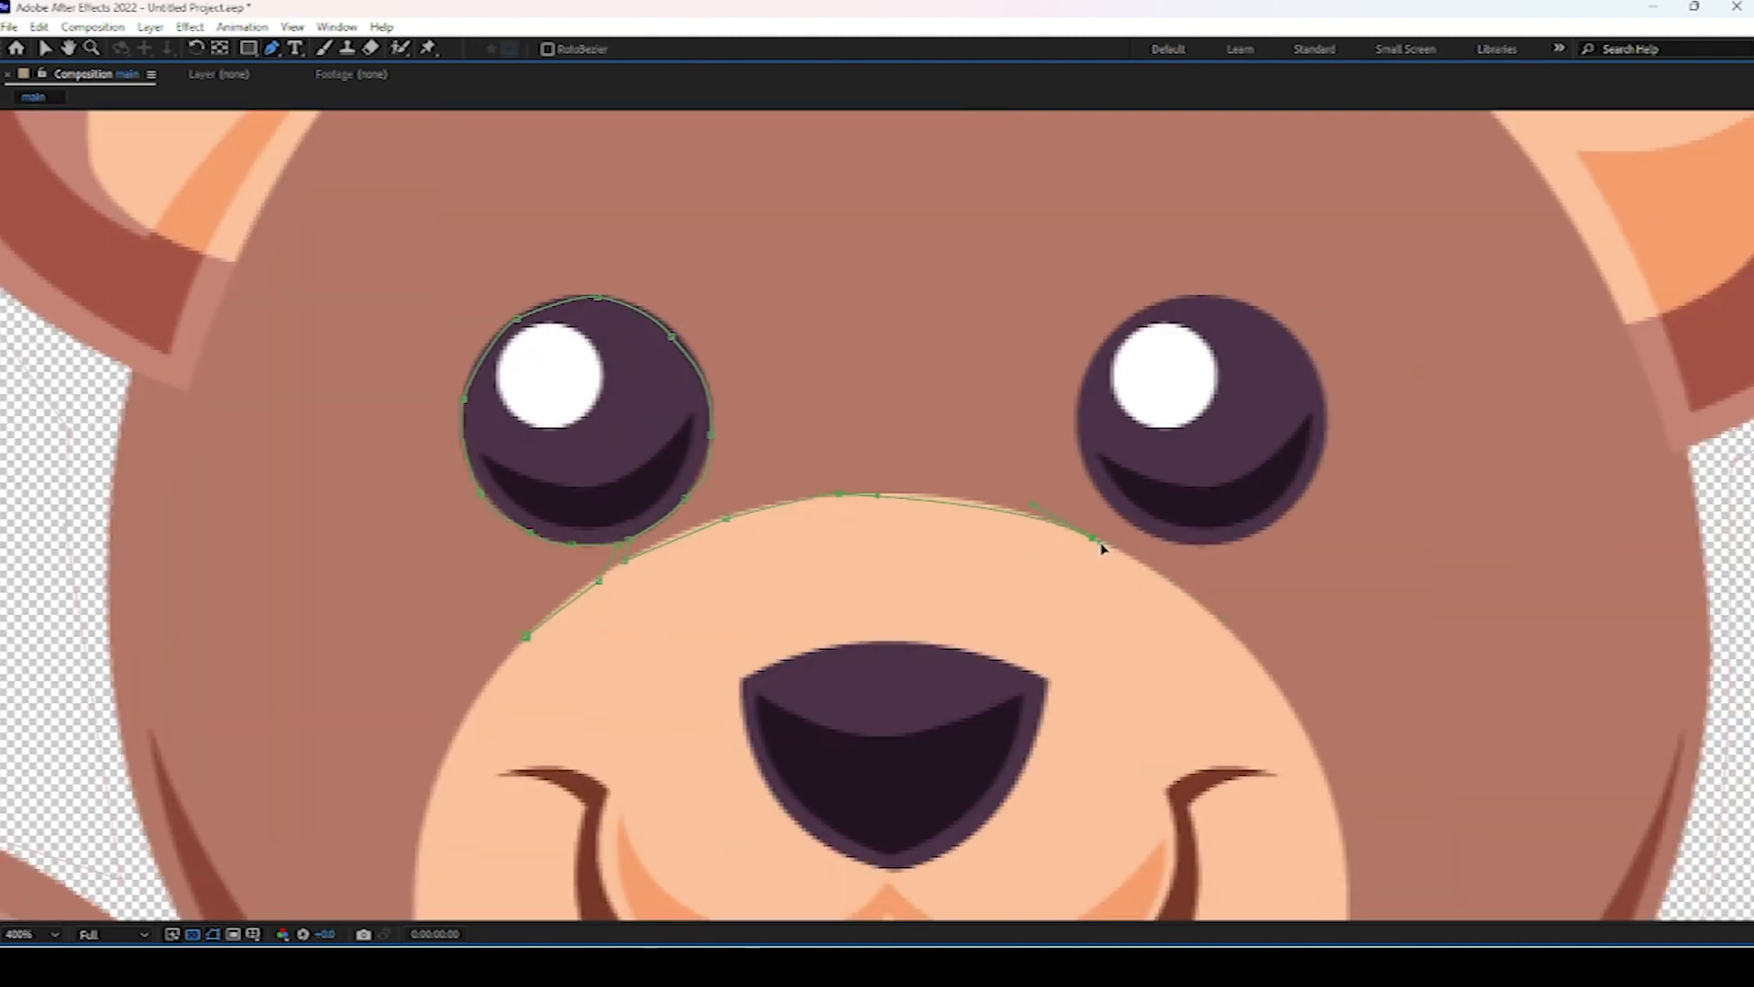
drag(1126, 319, 1172, 297)
drag(1250, 303, 1285, 318)
drag(1322, 437, 1192, 546)
drag(1149, 605, 964, 475)
drag(1043, 501, 1077, 549)
drag(1118, 602, 1136, 649)
drag(1163, 728, 1163, 758)
drag(1163, 753, 1183, 418)
drag(1048, 733, 881, 841)
mouse_move(413, 754)
mouse_down()
mouse_move(266, 576)
mouse_move(88, 576)
mouse_move(393, 739)
mouse_up()
mouse_move(256, 365)
mouse_down()
mouse_move(289, 151)
mouse_move(258, 392)
mouse_up()
drag(364, 216, 394, 202)
Set the eyes-and-muzzle mask's mode to Subtract.
key(grave)
scroll(658, 478, down, 2)
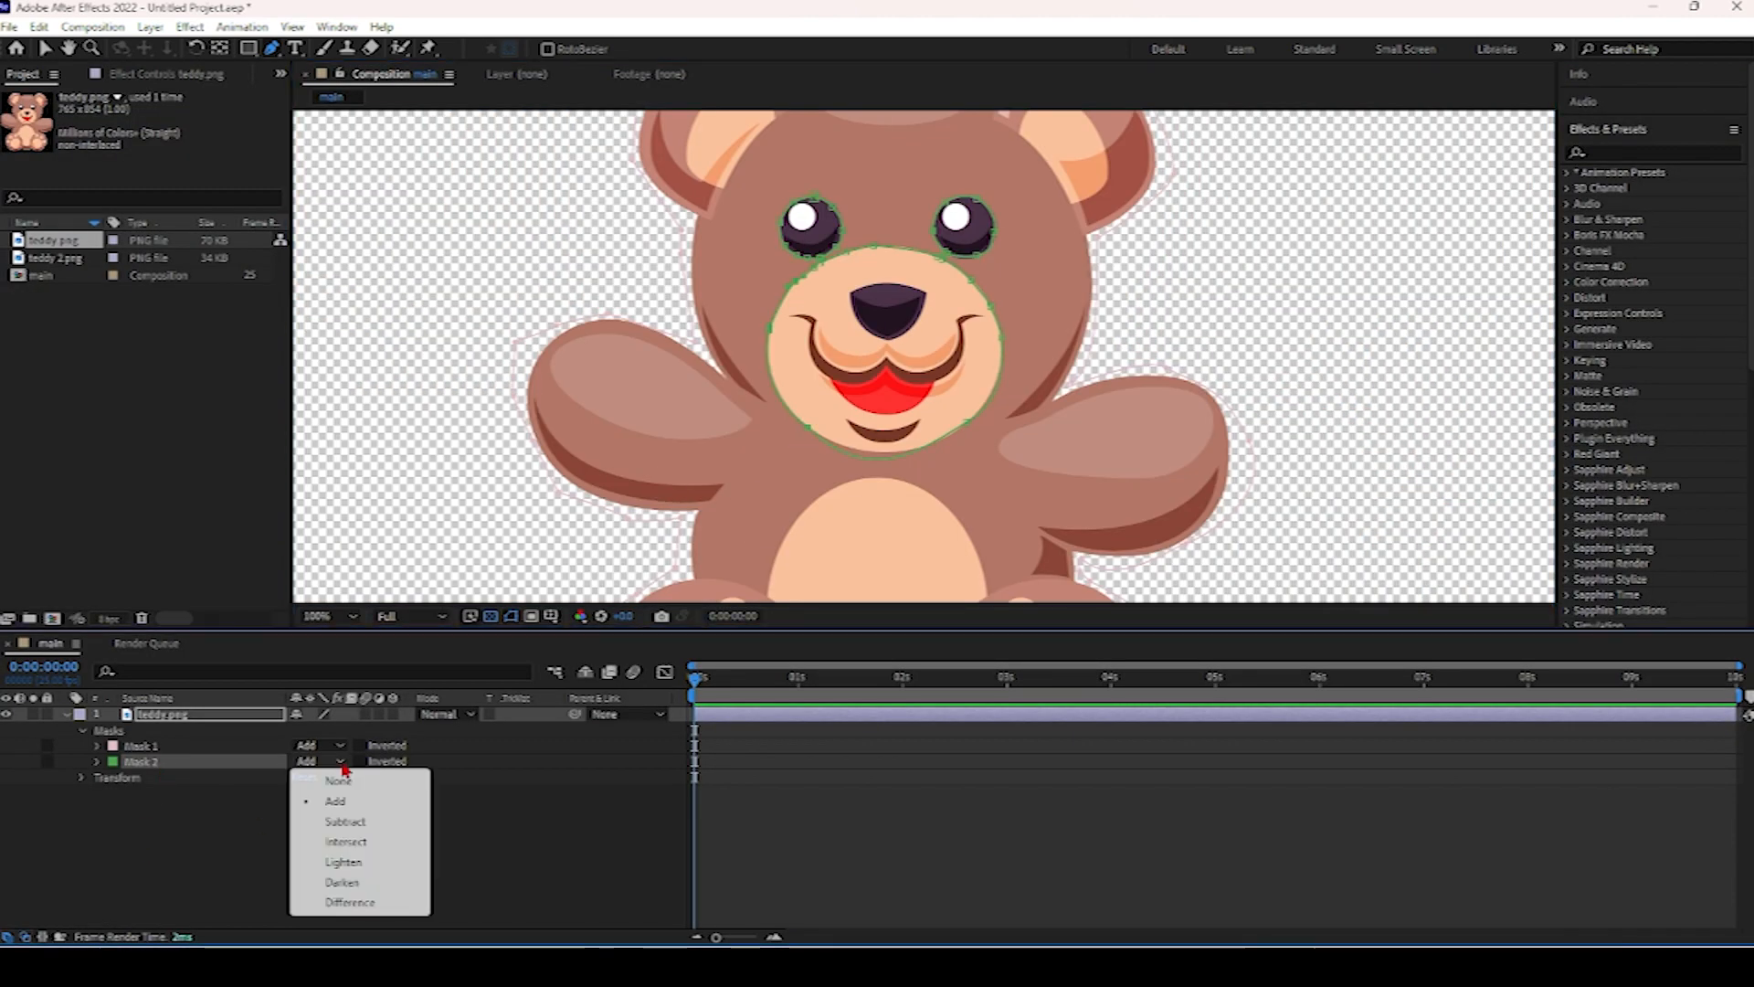
click(341, 762)
click(352, 820)
Trace a subtracting mask around the teddy's belly patch with the Pen tool.
scroll(882, 292, down, 1)
key(grave)
scroll(868, 631, up, 1)
click(719, 753)
click(751, 674)
drag(864, 643, 907, 663)
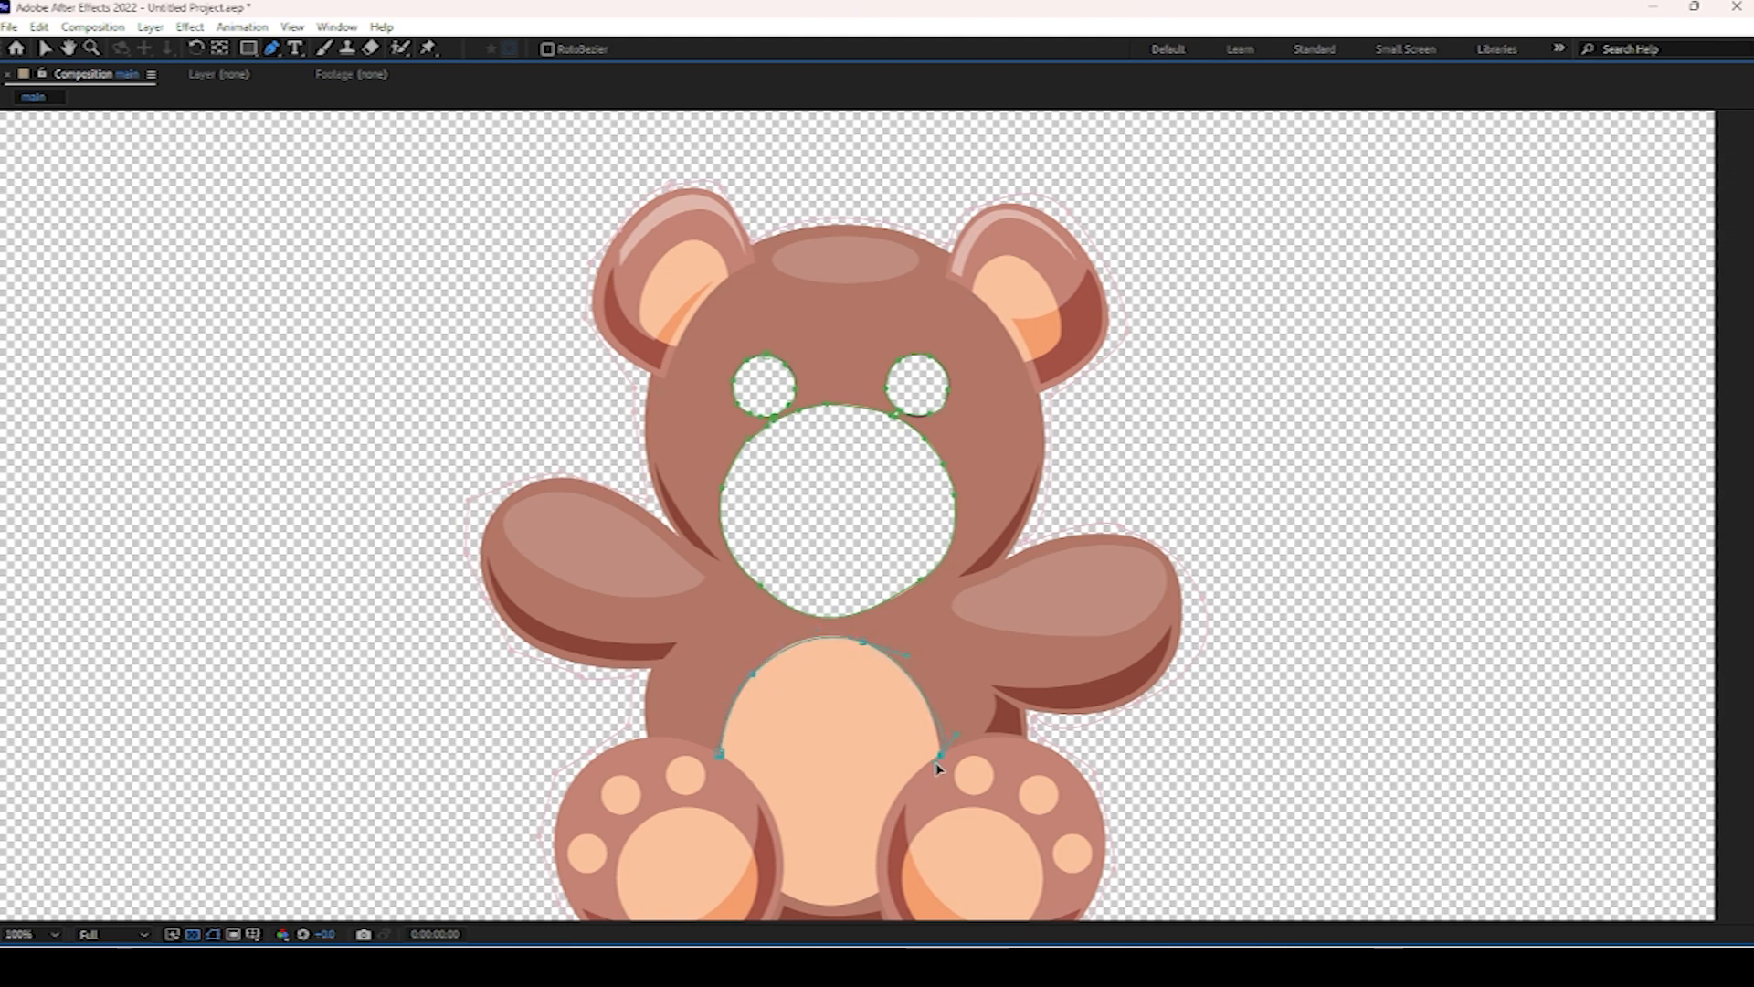
scroll(891, 897, down, 1)
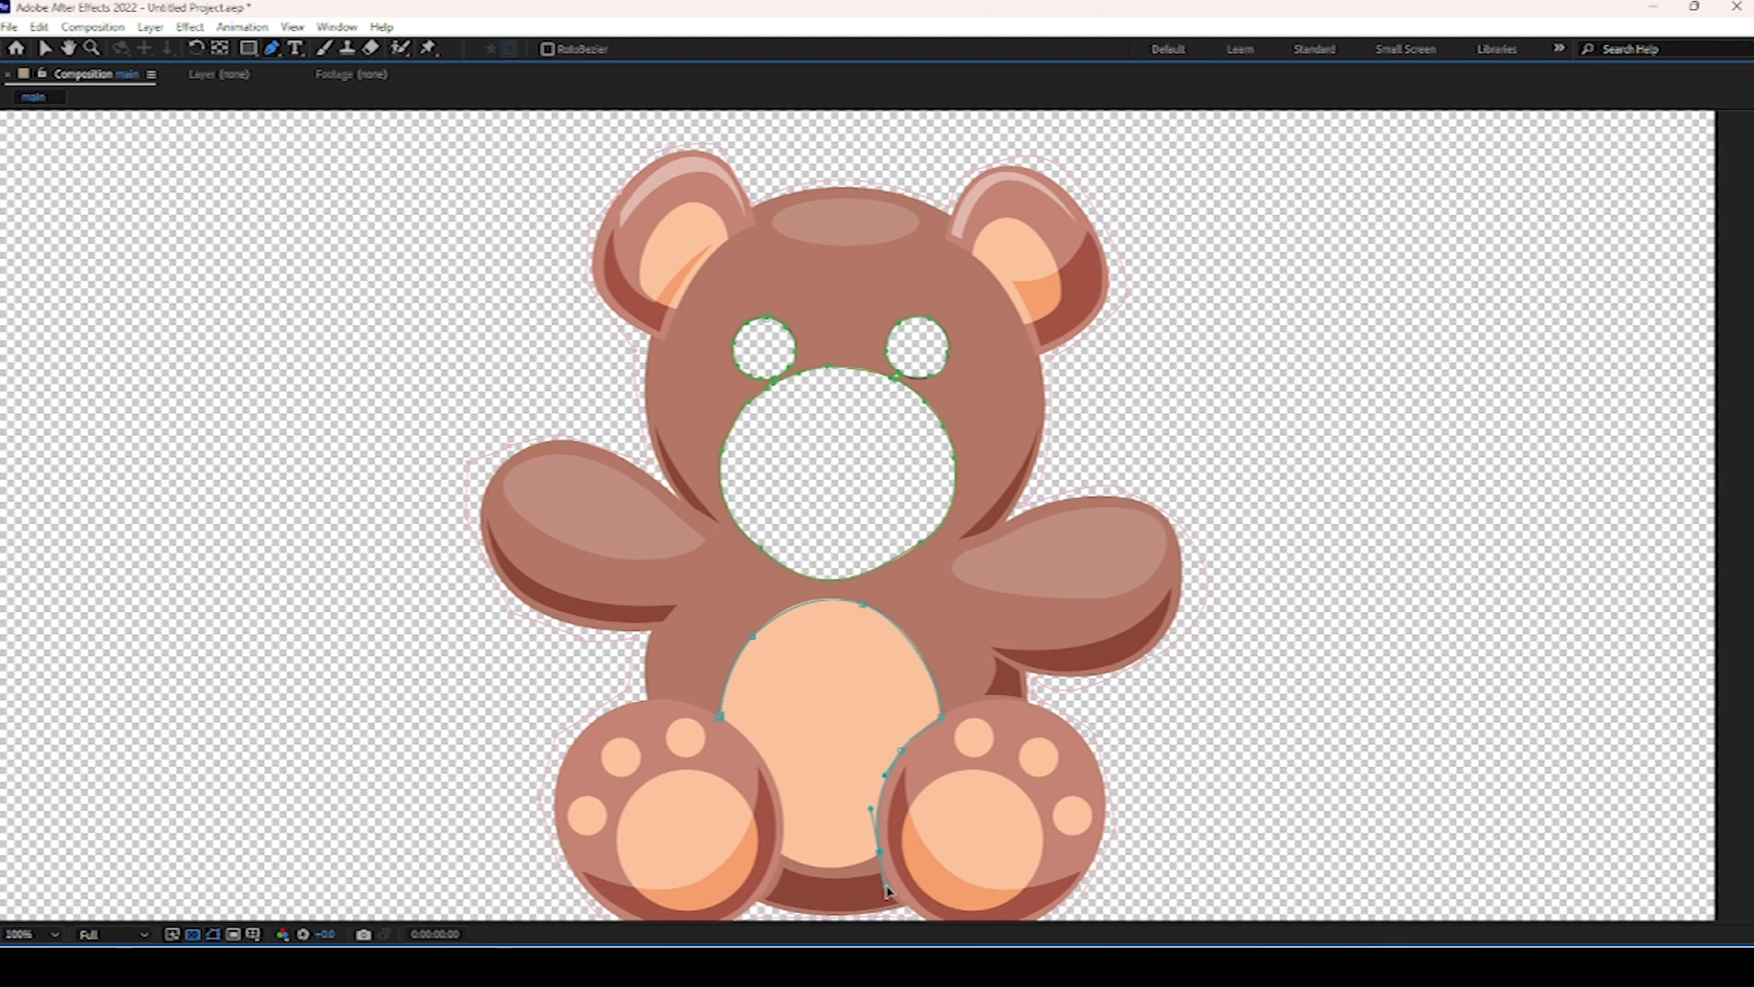
drag(715, 819, 779, 852)
drag(824, 921, 795, 880)
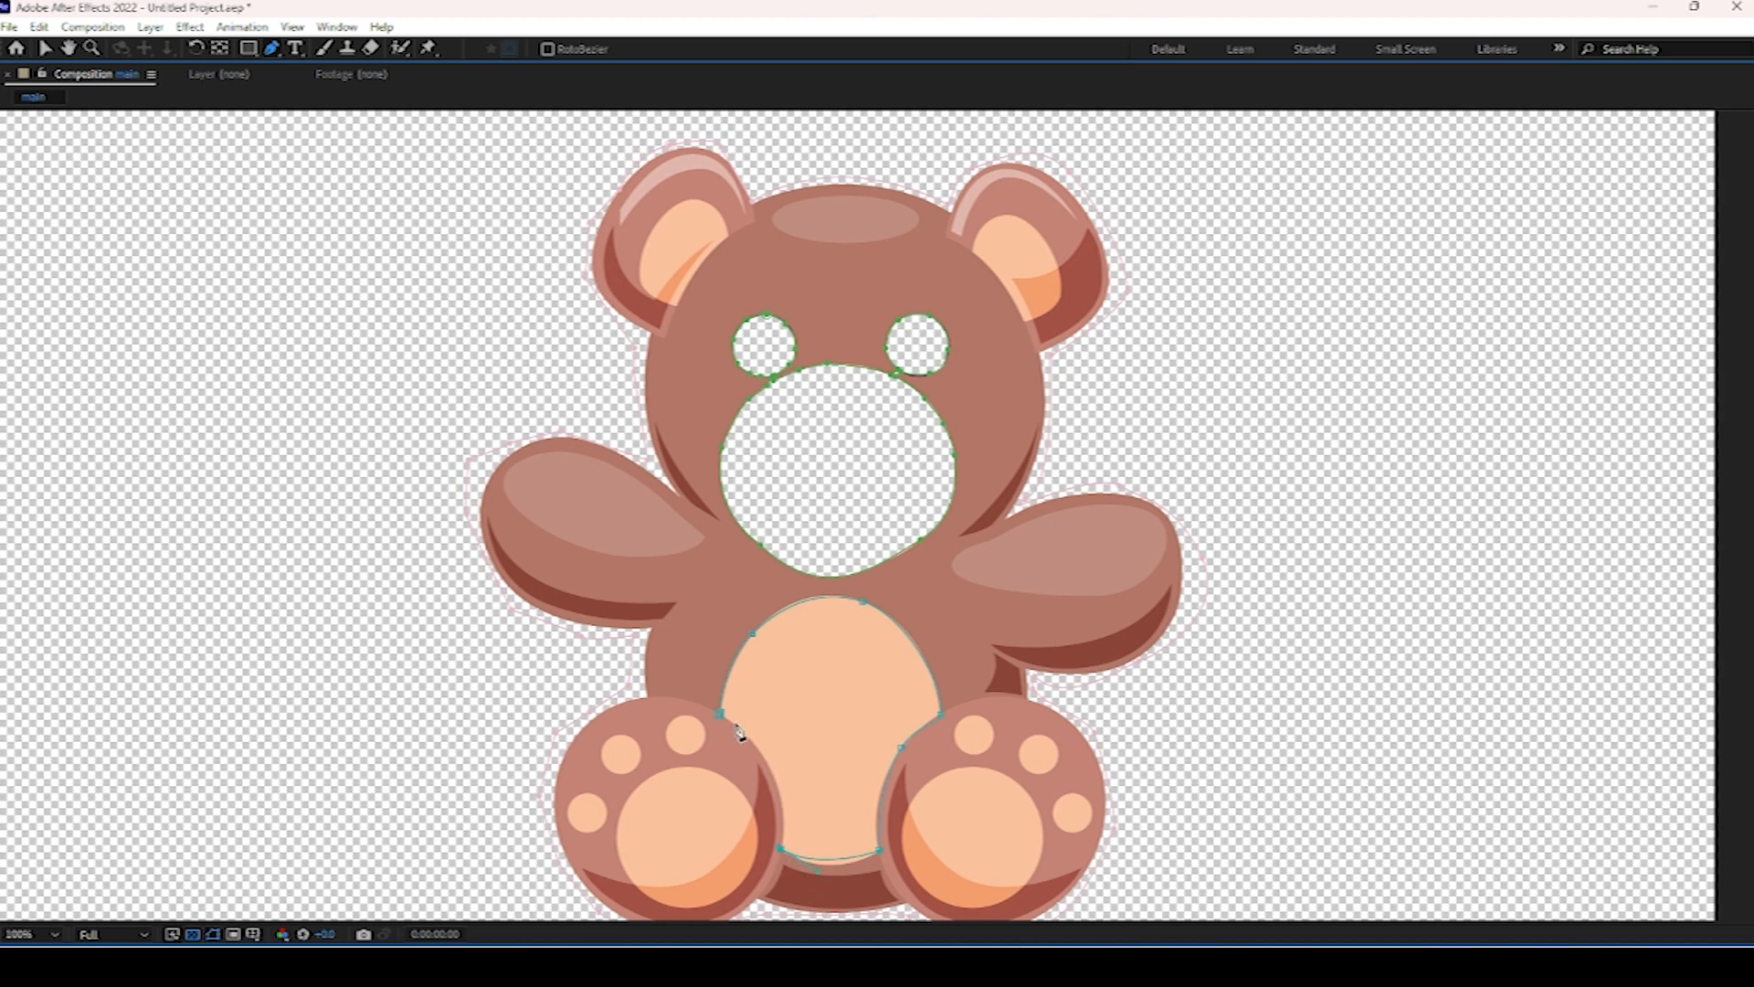
mouse_move(693, 699)
mouse_down()
mouse_move(704, 685)
mouse_move(673, 676)
mouse_move(717, 714)
mouse_up()
key(grave)
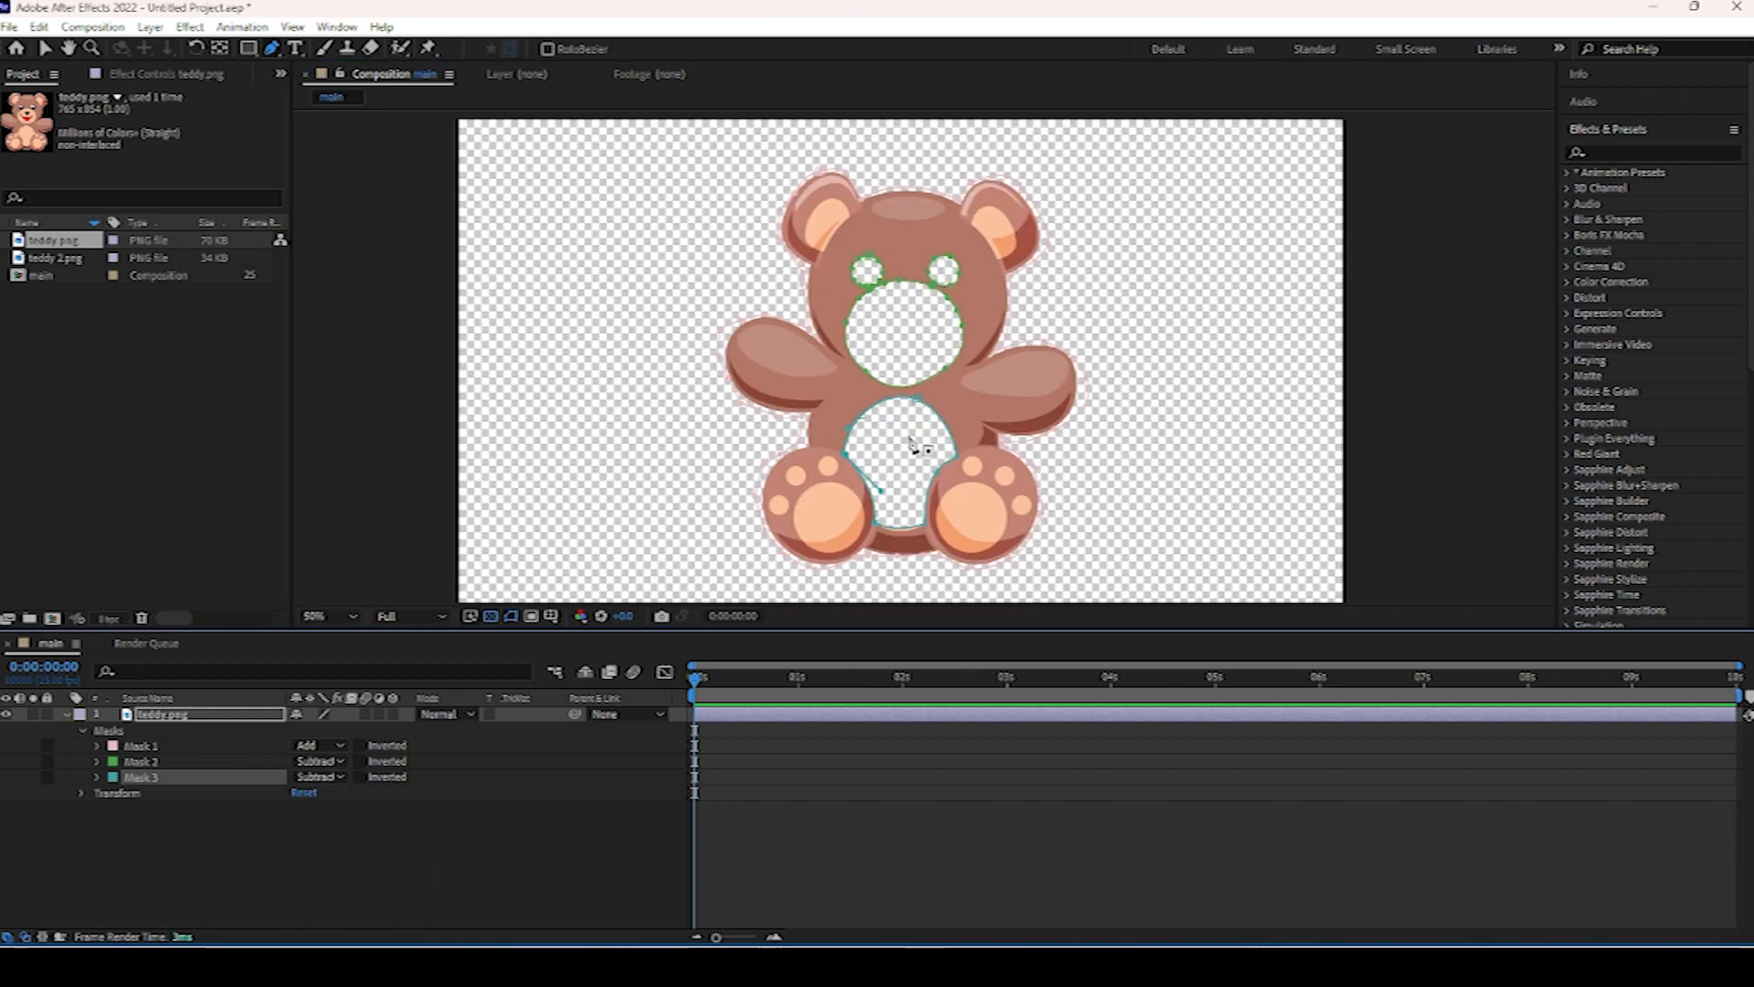
Trace a mask around the right ear's inner patch and set its mode to Subtract.
key(grave)
scroll(916, 469, up, 3)
drag(916, 470, 786, 804)
drag(920, 302, 783, 622)
click(749, 434)
mouse_move(838, 302)
mouse_down()
mouse_move(919, 287)
mouse_move(869, 287)
mouse_up()
mouse_move(1051, 403)
mouse_down()
mouse_move(1116, 521)
mouse_move(1167, 556)
mouse_move(1054, 410)
mouse_up()
drag(960, 247, 975, 287)
mouse_move(1101, 617)
mouse_down()
mouse_move(1079, 696)
mouse_move(1098, 629)
mouse_up()
drag(951, 715, 1078, 698)
drag(749, 434, 893, 556)
drag(763, 340, 776, 339)
key(grave)
click(319, 793)
click(331, 693)
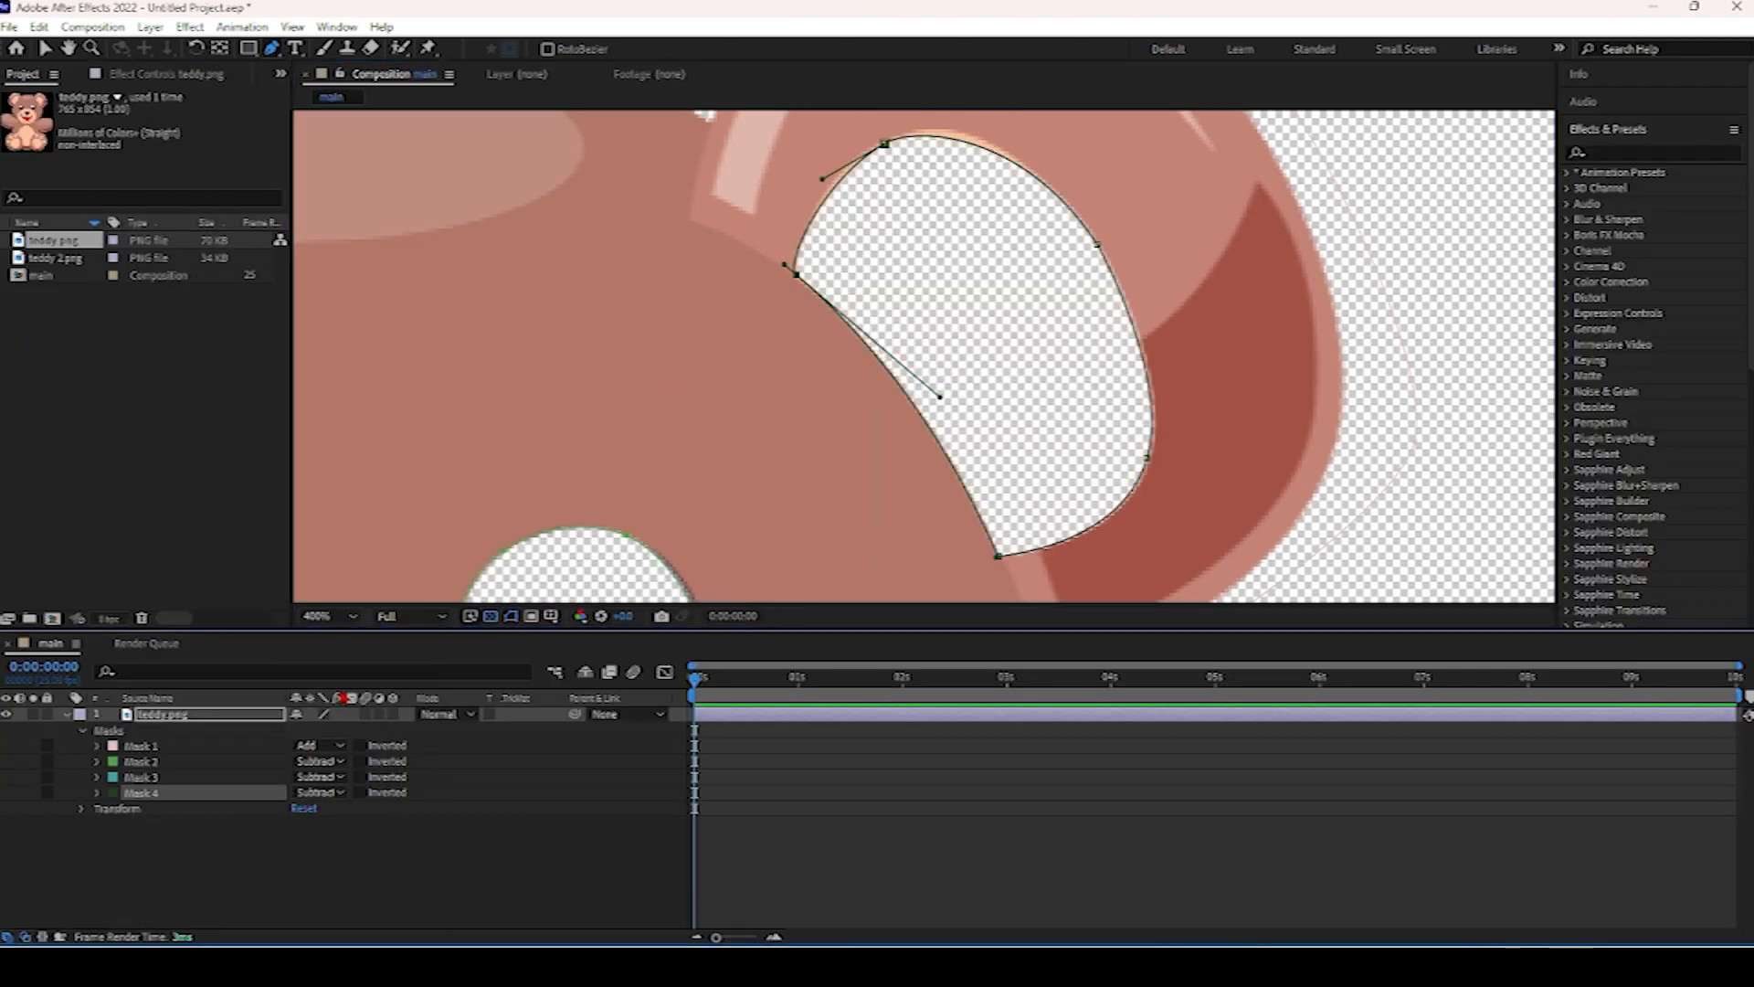
Trace a mask around the left ear's inner patch and set its mode to Subtract.
scroll(603, 488, down, 1)
drag(603, 489, 850, 512)
click(519, 450)
mouse_move(635, 313)
mouse_down()
mouse_move(658, 293)
mouse_move(635, 311)
mouse_up()
drag(545, 234, 490, 228)
mouse_move(456, 324)
mouse_down()
mouse_move(436, 391)
mouse_move(452, 342)
mouse_up()
click(520, 450)
key(ctrl+z)
drag(448, 401, 541, 438)
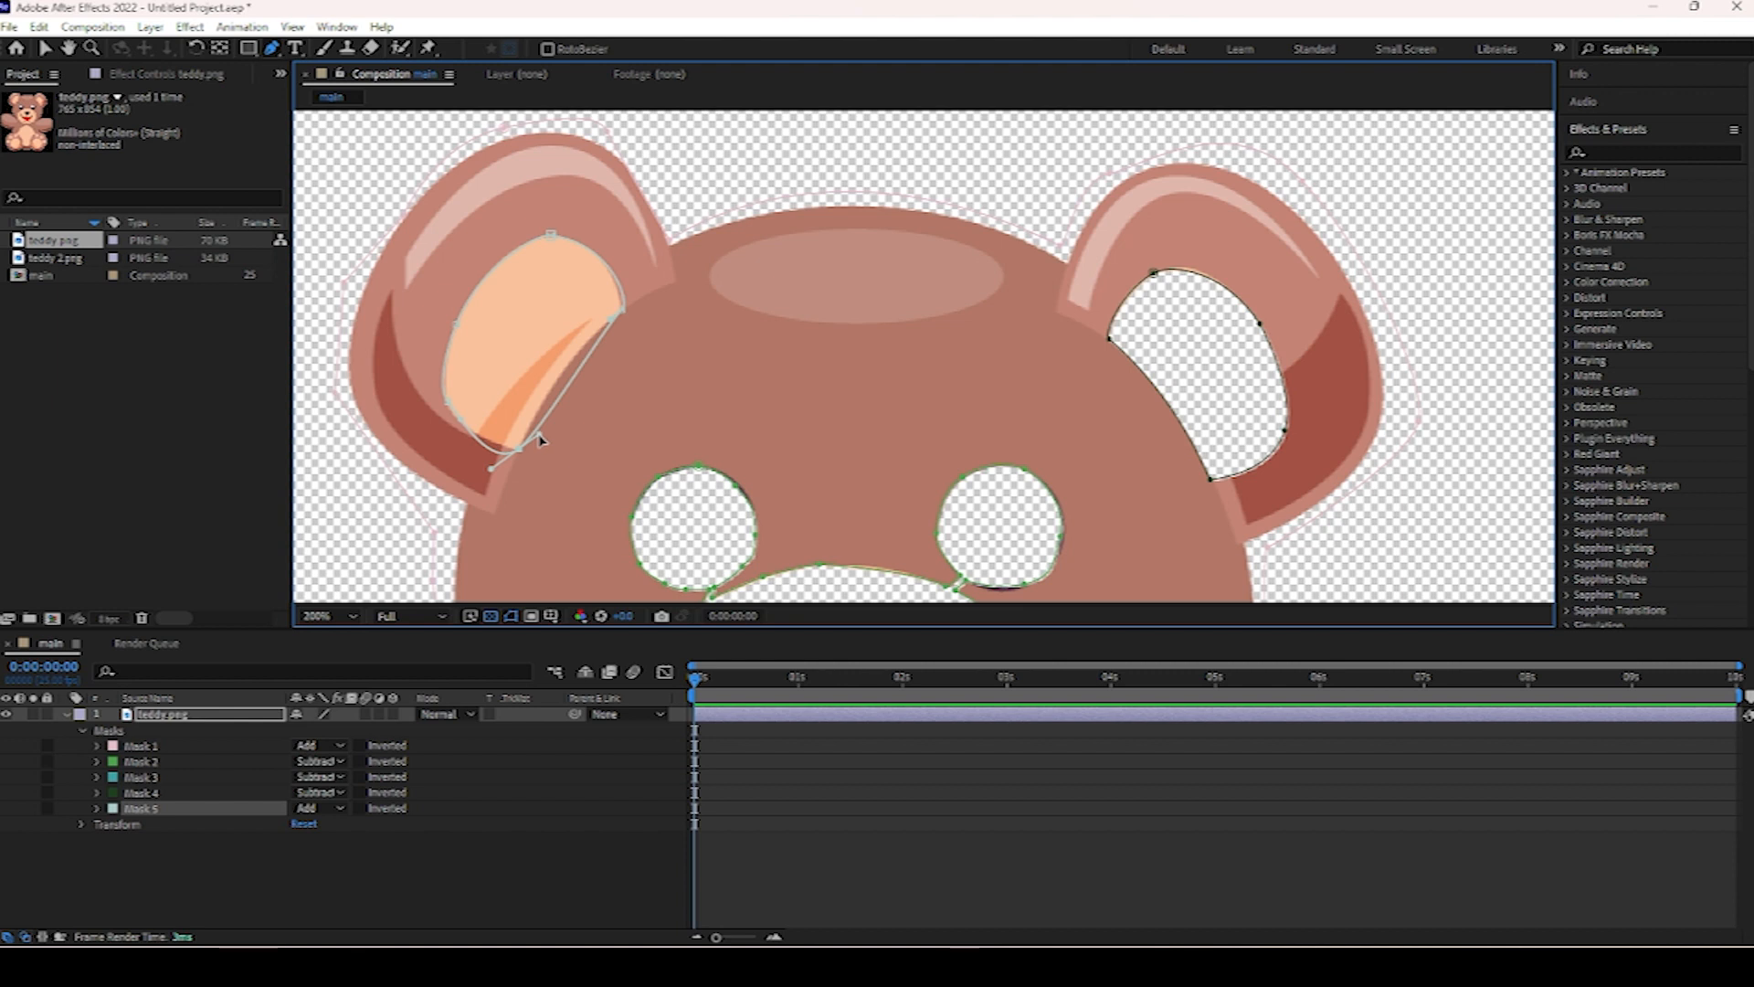
drag(491, 470, 530, 429)
click(331, 809)
click(345, 711)
Trace a mask around the left foot pad and set its mode to Subtract.
scroll(775, 535, down, 2)
scroll(766, 551, down, 3)
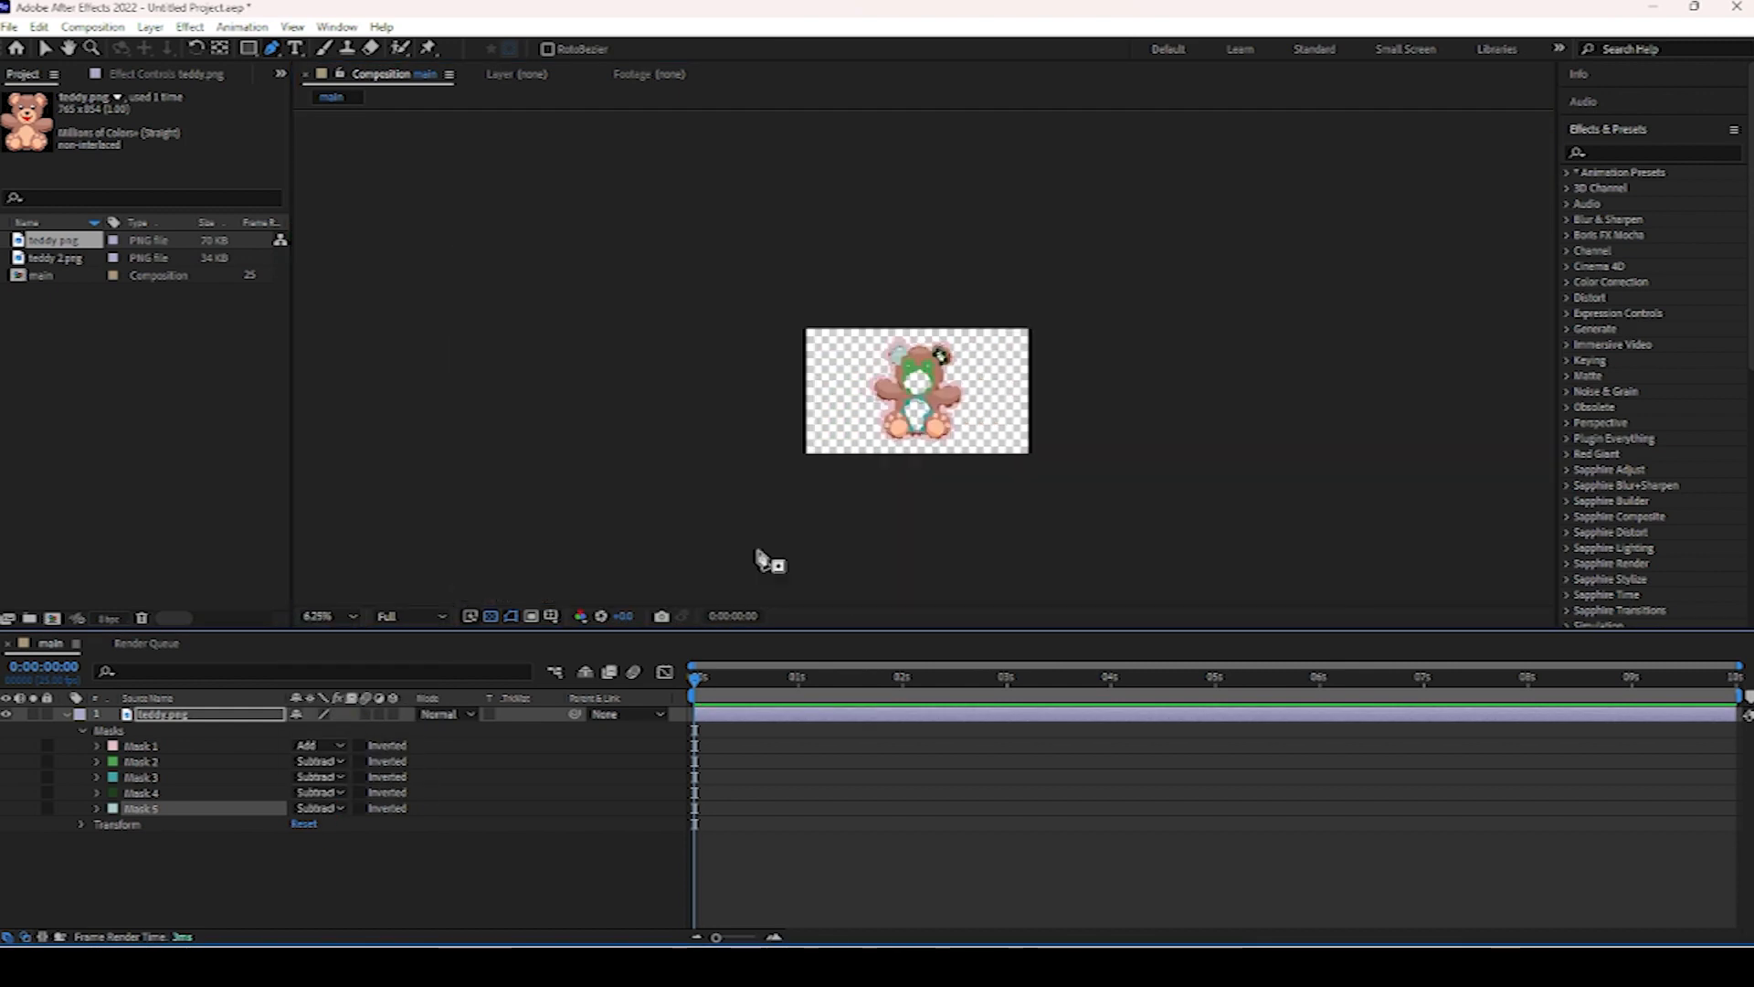
scroll(777, 548, up, 4)
drag(855, 500, 783, 91)
click(604, 481)
drag(599, 557, 634, 568)
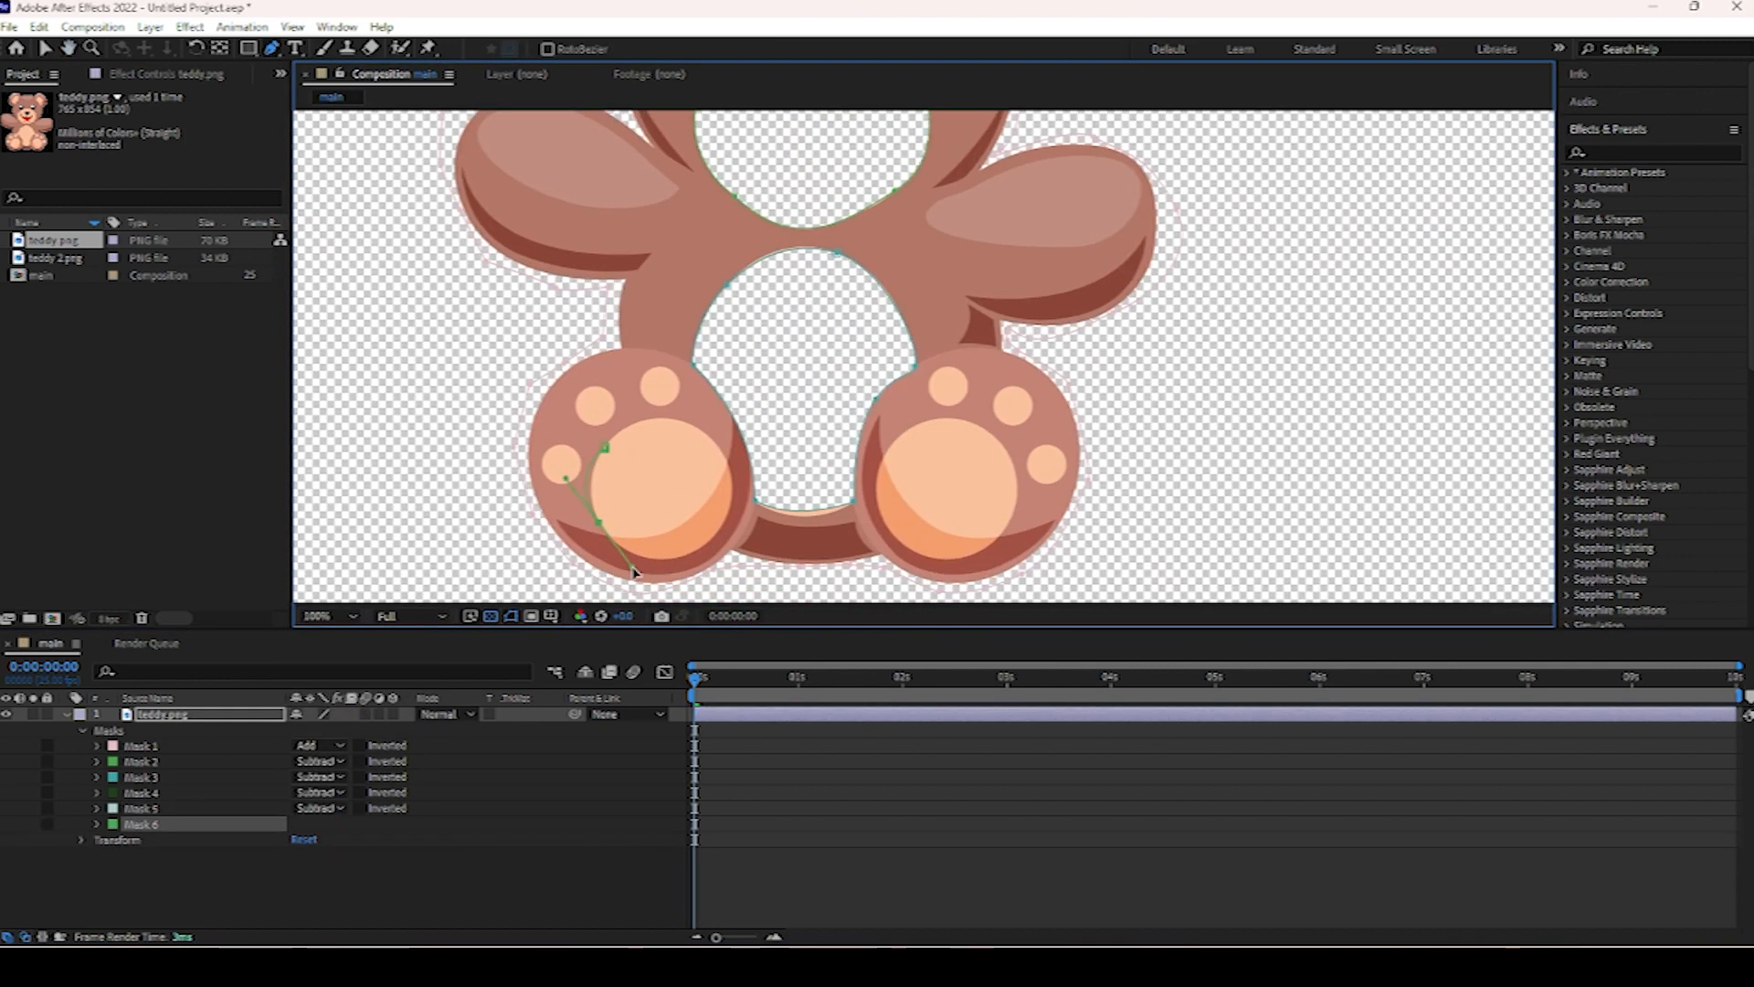
drag(734, 493, 592, 474)
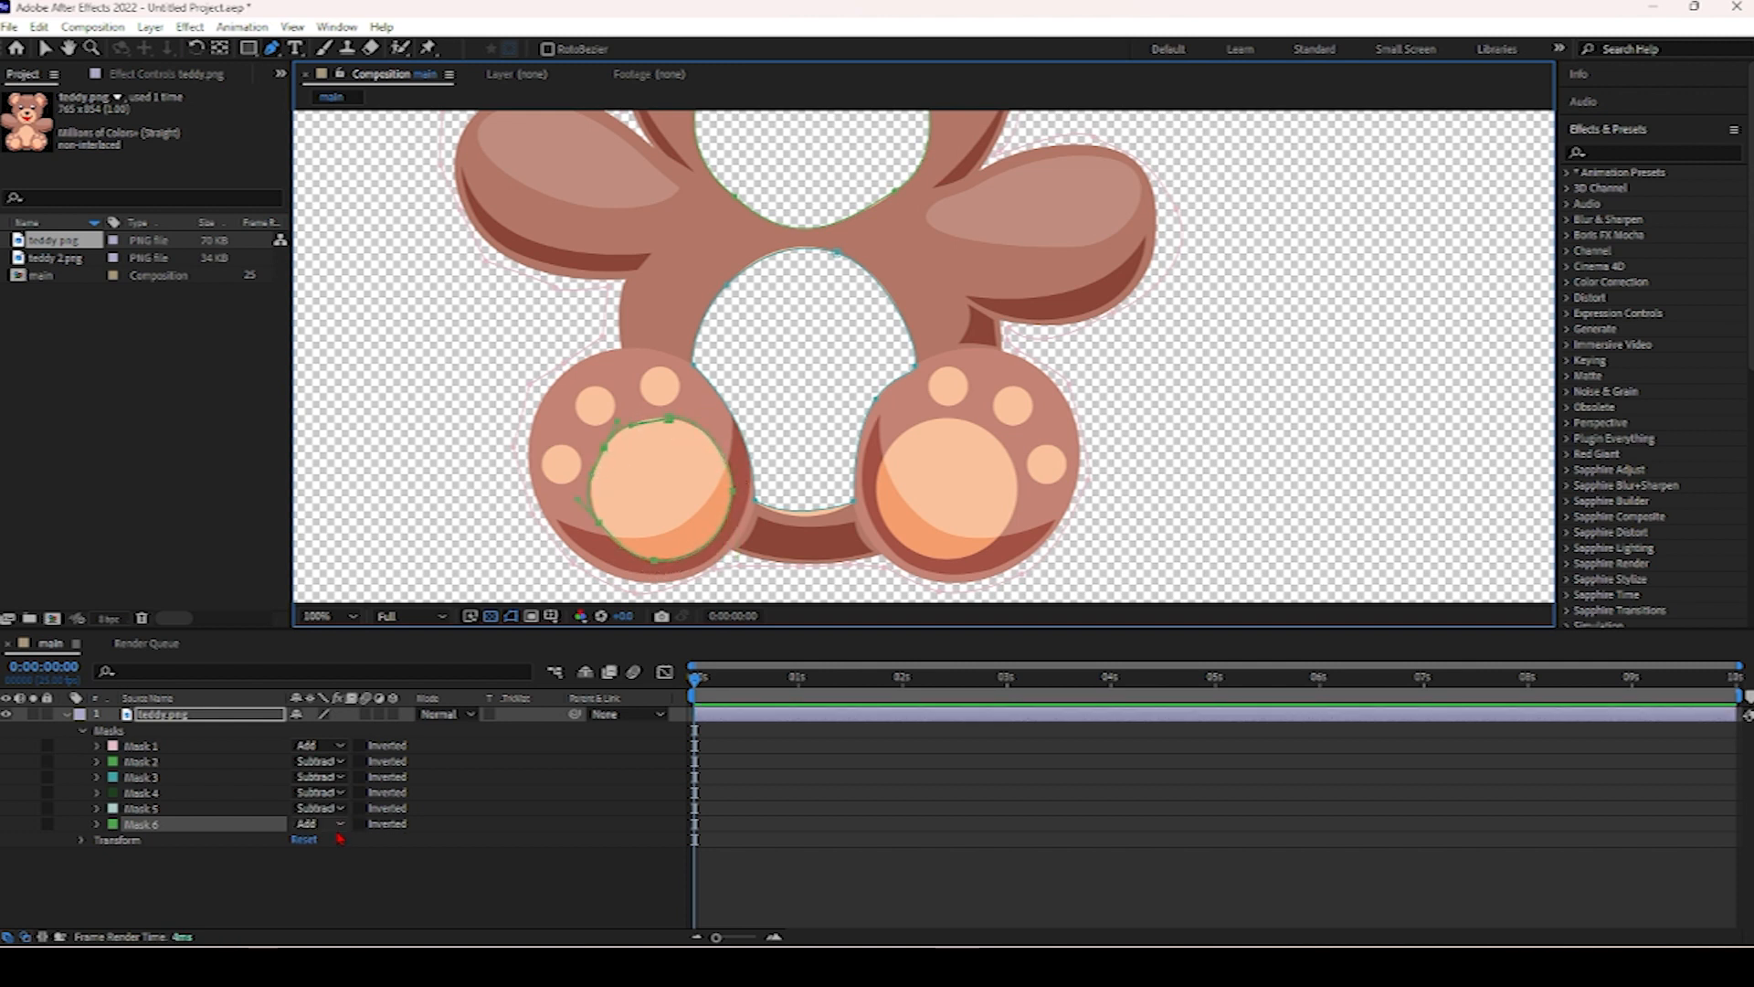
click(338, 837)
Trace a mask around the right foot pad and set its mode to Subtract.
click(910, 429)
mouse_move(999, 442)
mouse_down()
mouse_move(1031, 481)
mouse_move(1010, 456)
mouse_up()
drag(1007, 527, 866, 528)
drag(910, 428, 930, 437)
click(319, 838)
click(347, 737)
scroll(859, 356, down, 2)
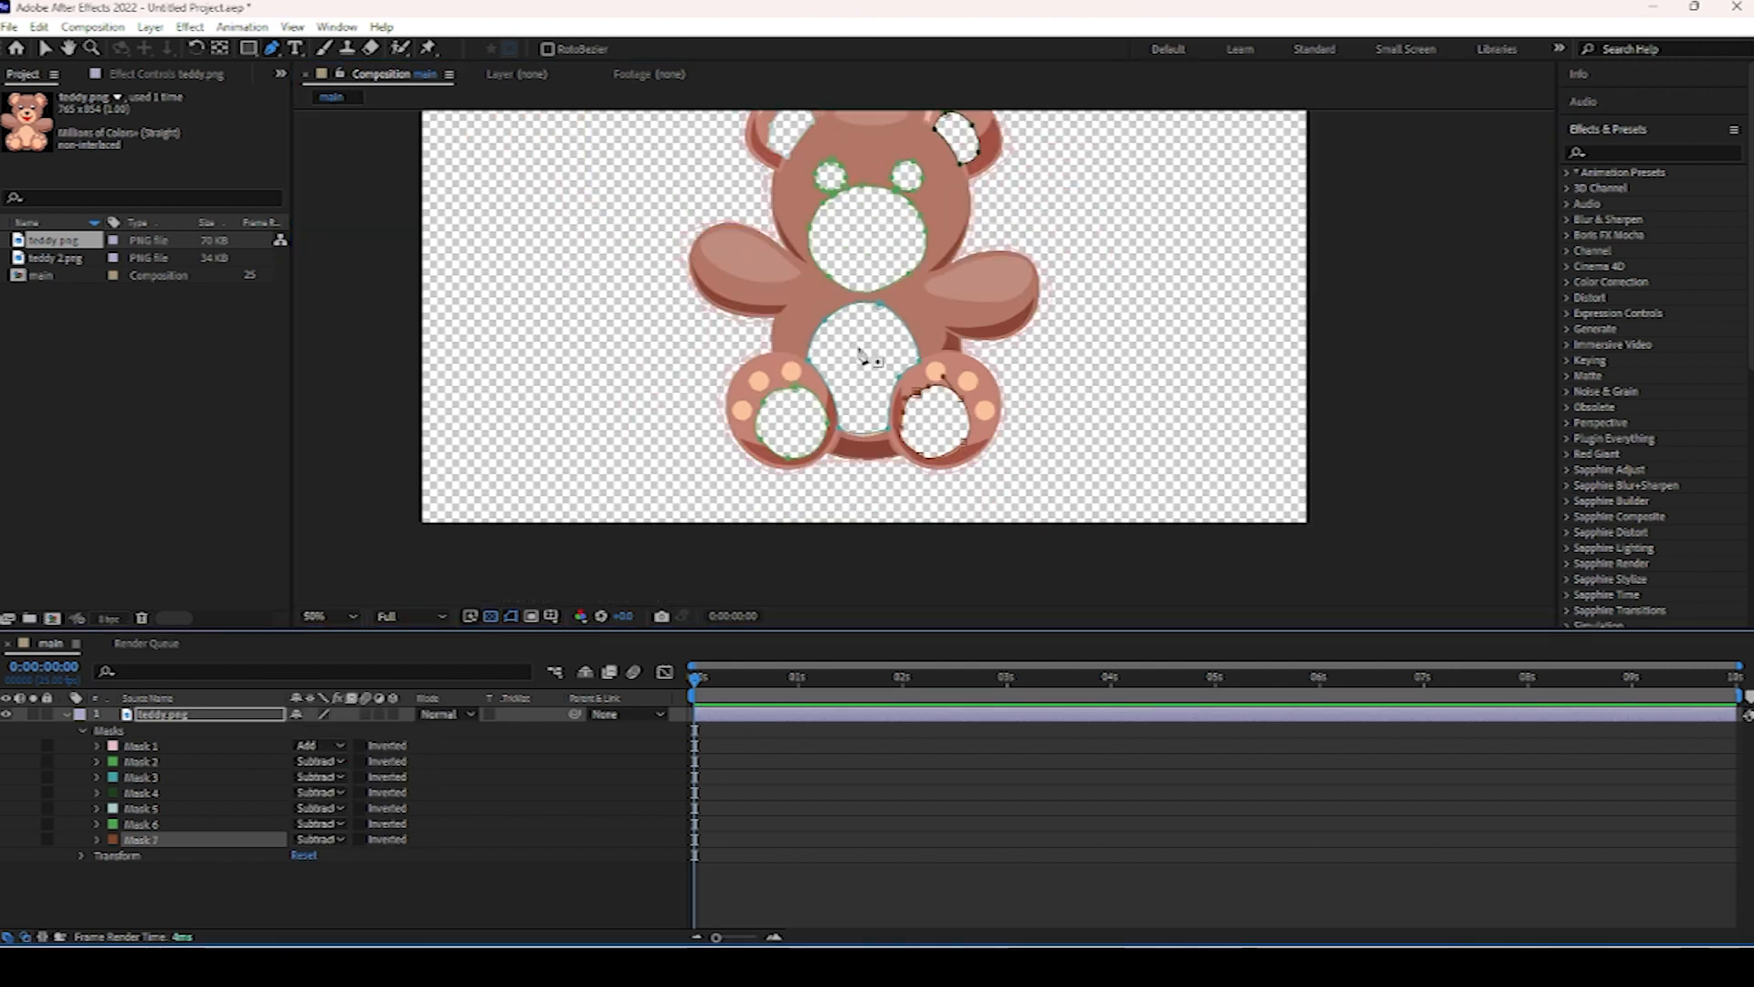
Collapse the layer's mask list and turn off the transparency grid.
click(65, 714)
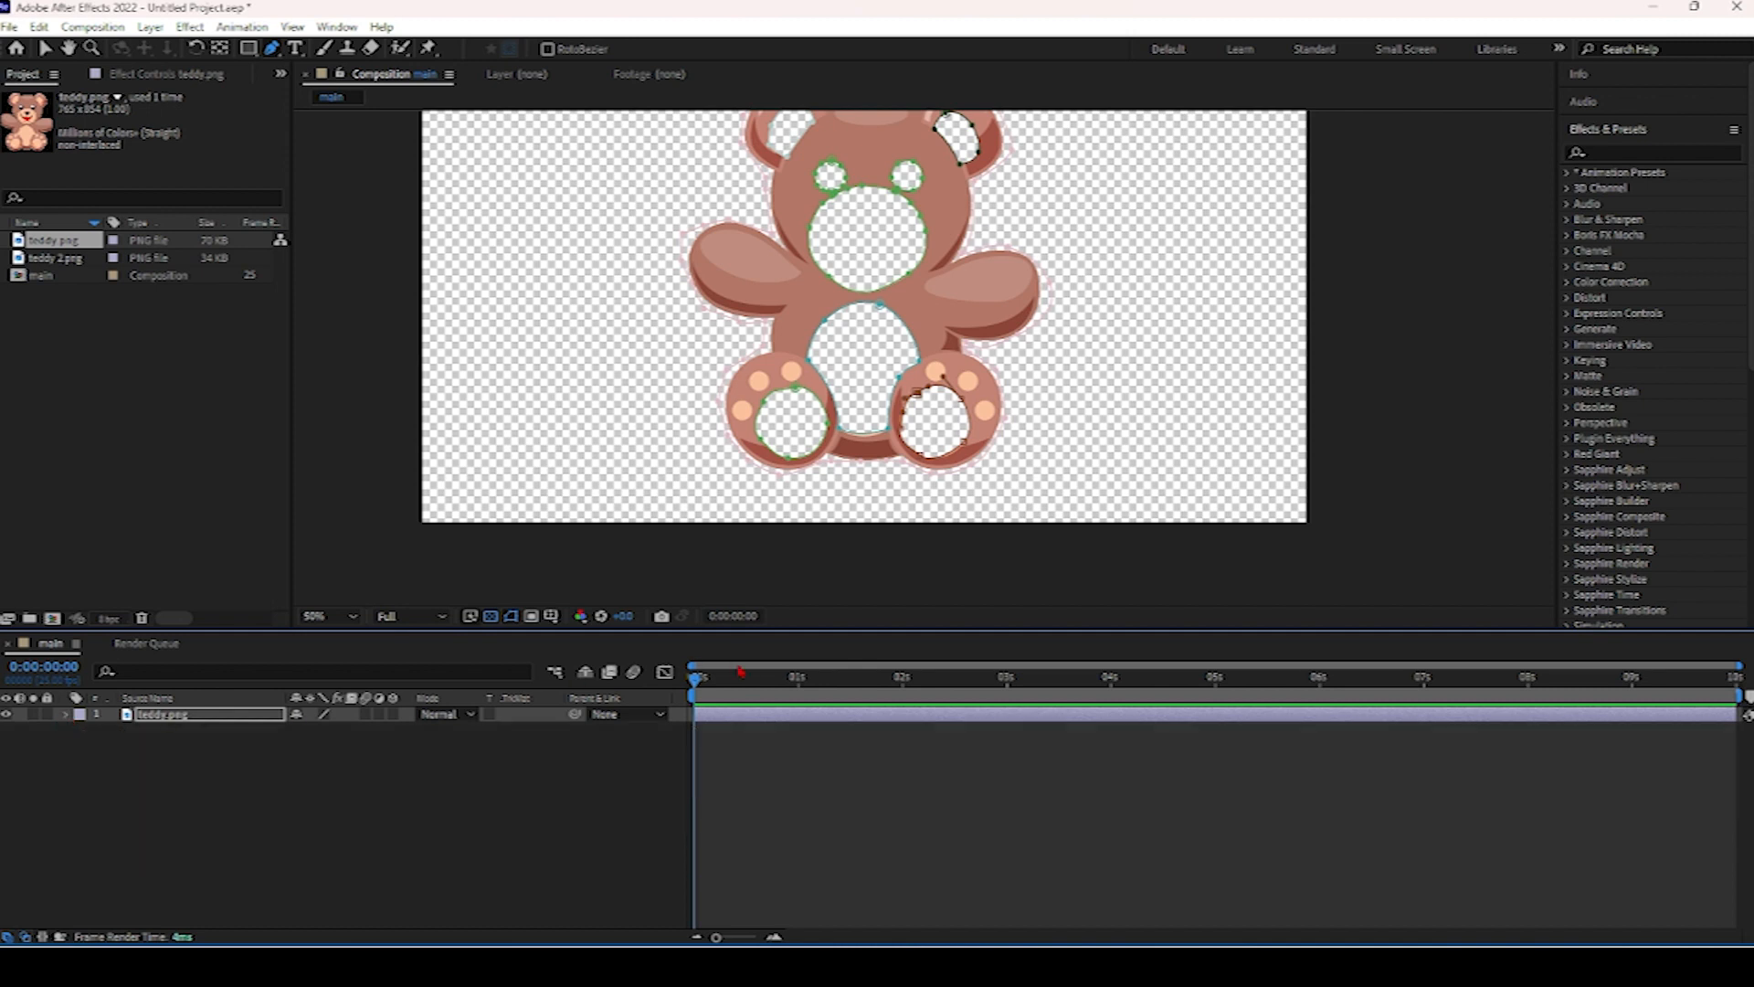
click(493, 619)
scroll(951, 506, up, 2)
scroll(960, 481, down, 4)
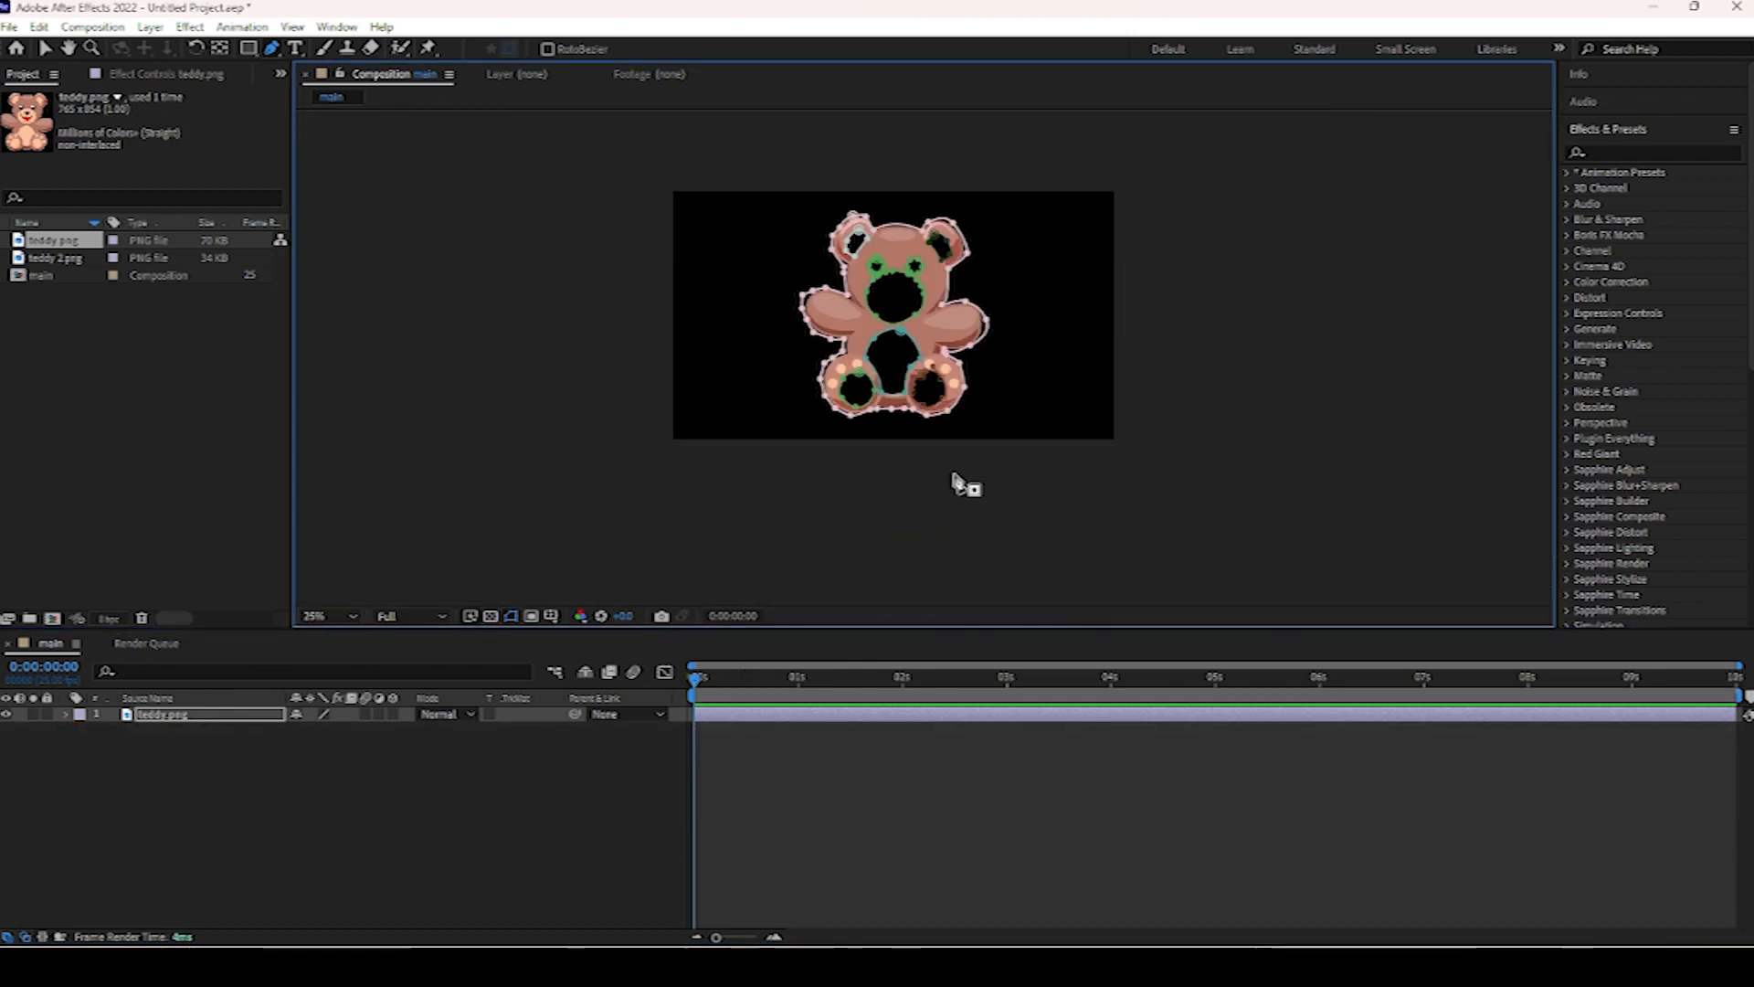
scroll(960, 483, up, 2)
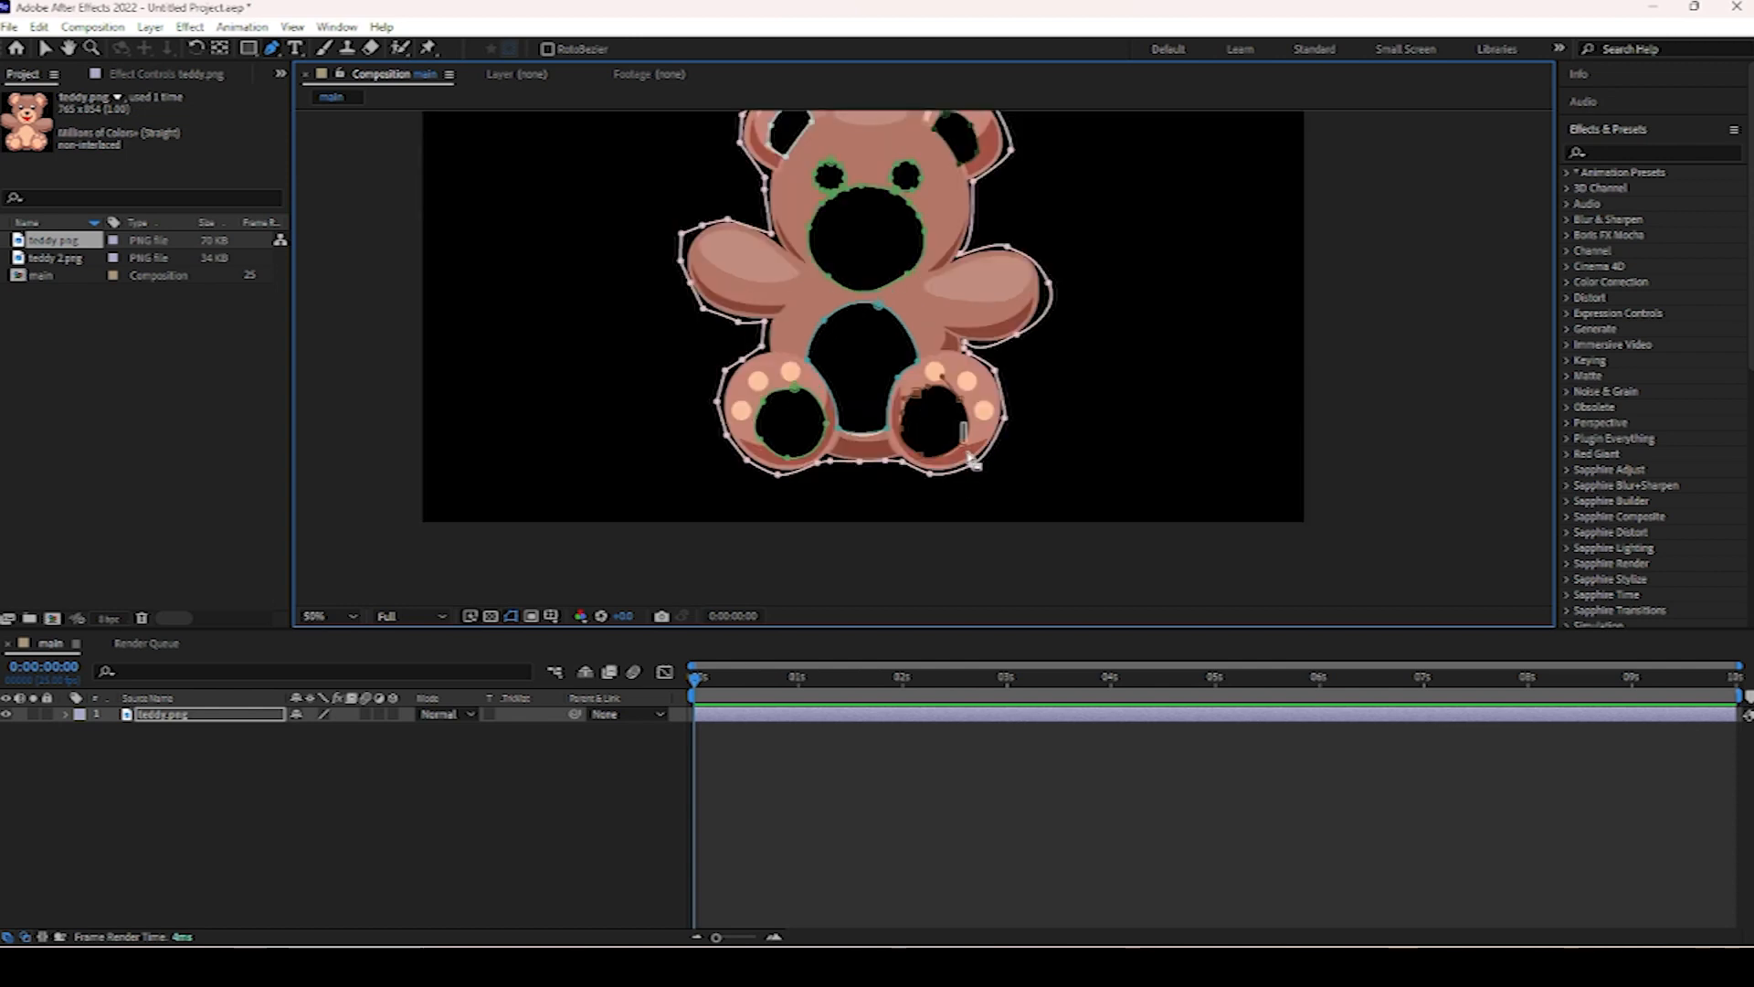
drag(1012, 393, 1025, 460)
click(1412, 368)
key(ctrl+z)
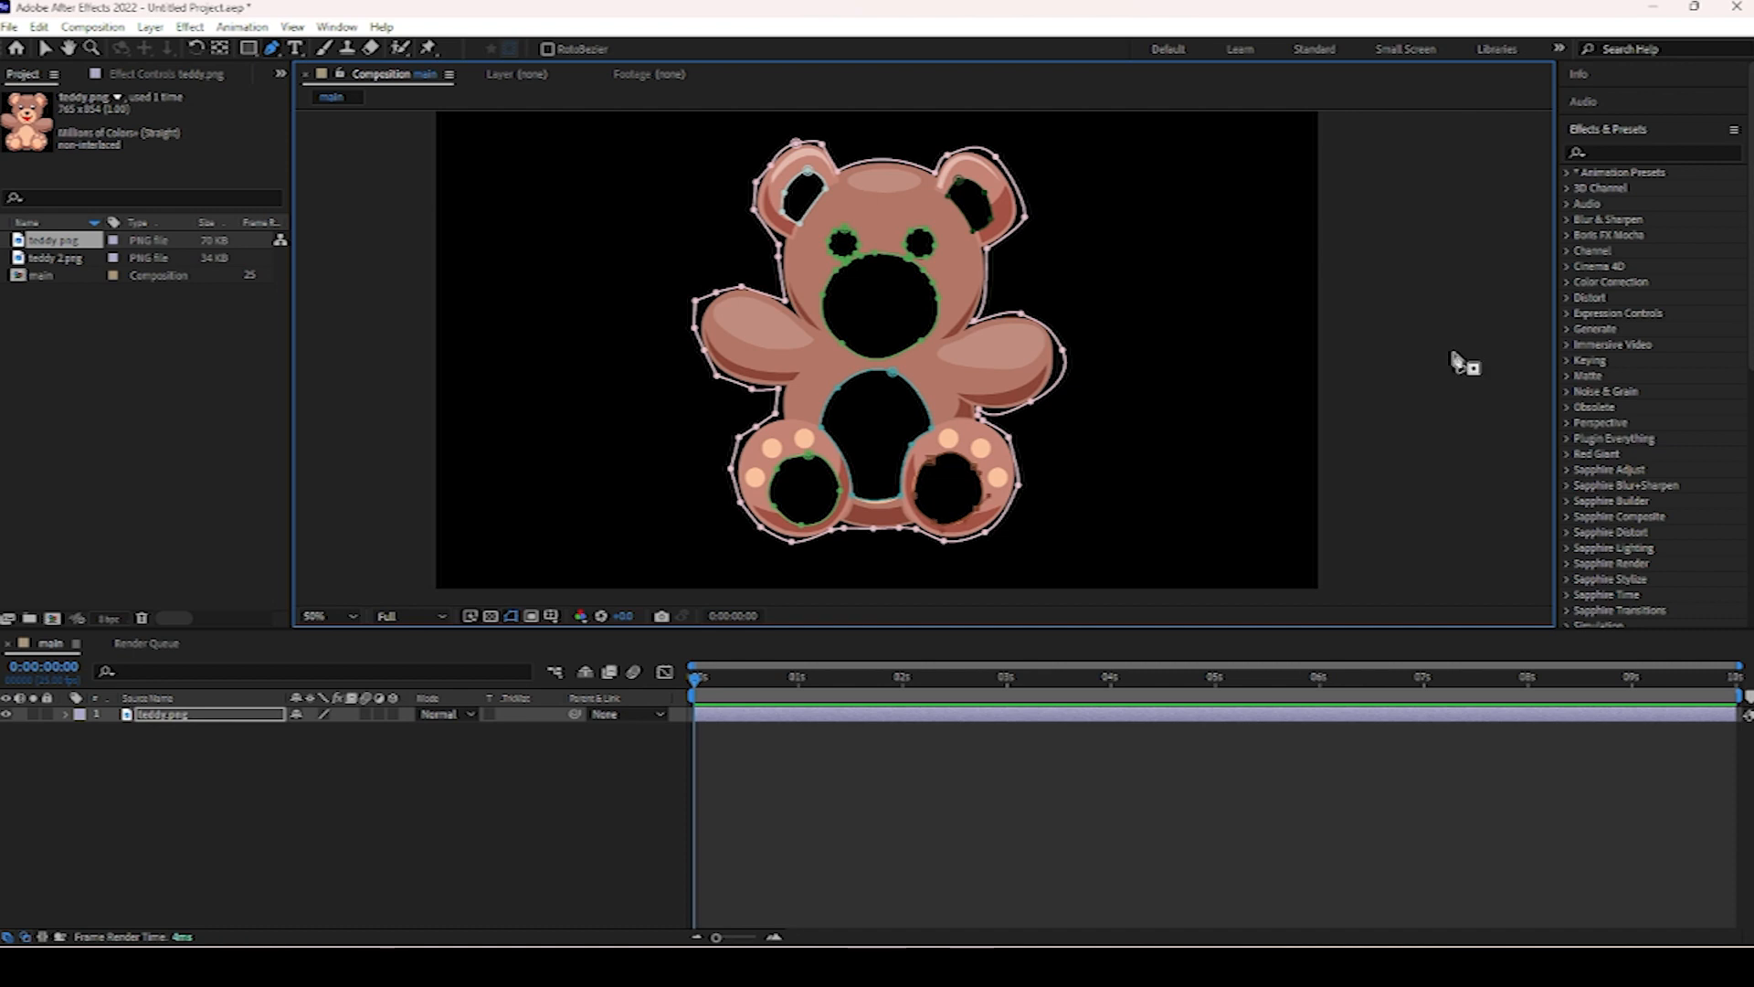
Search the effects for cc hair and apply CC Hair to the teddy layer.
click(1666, 151)
text(cc hea)
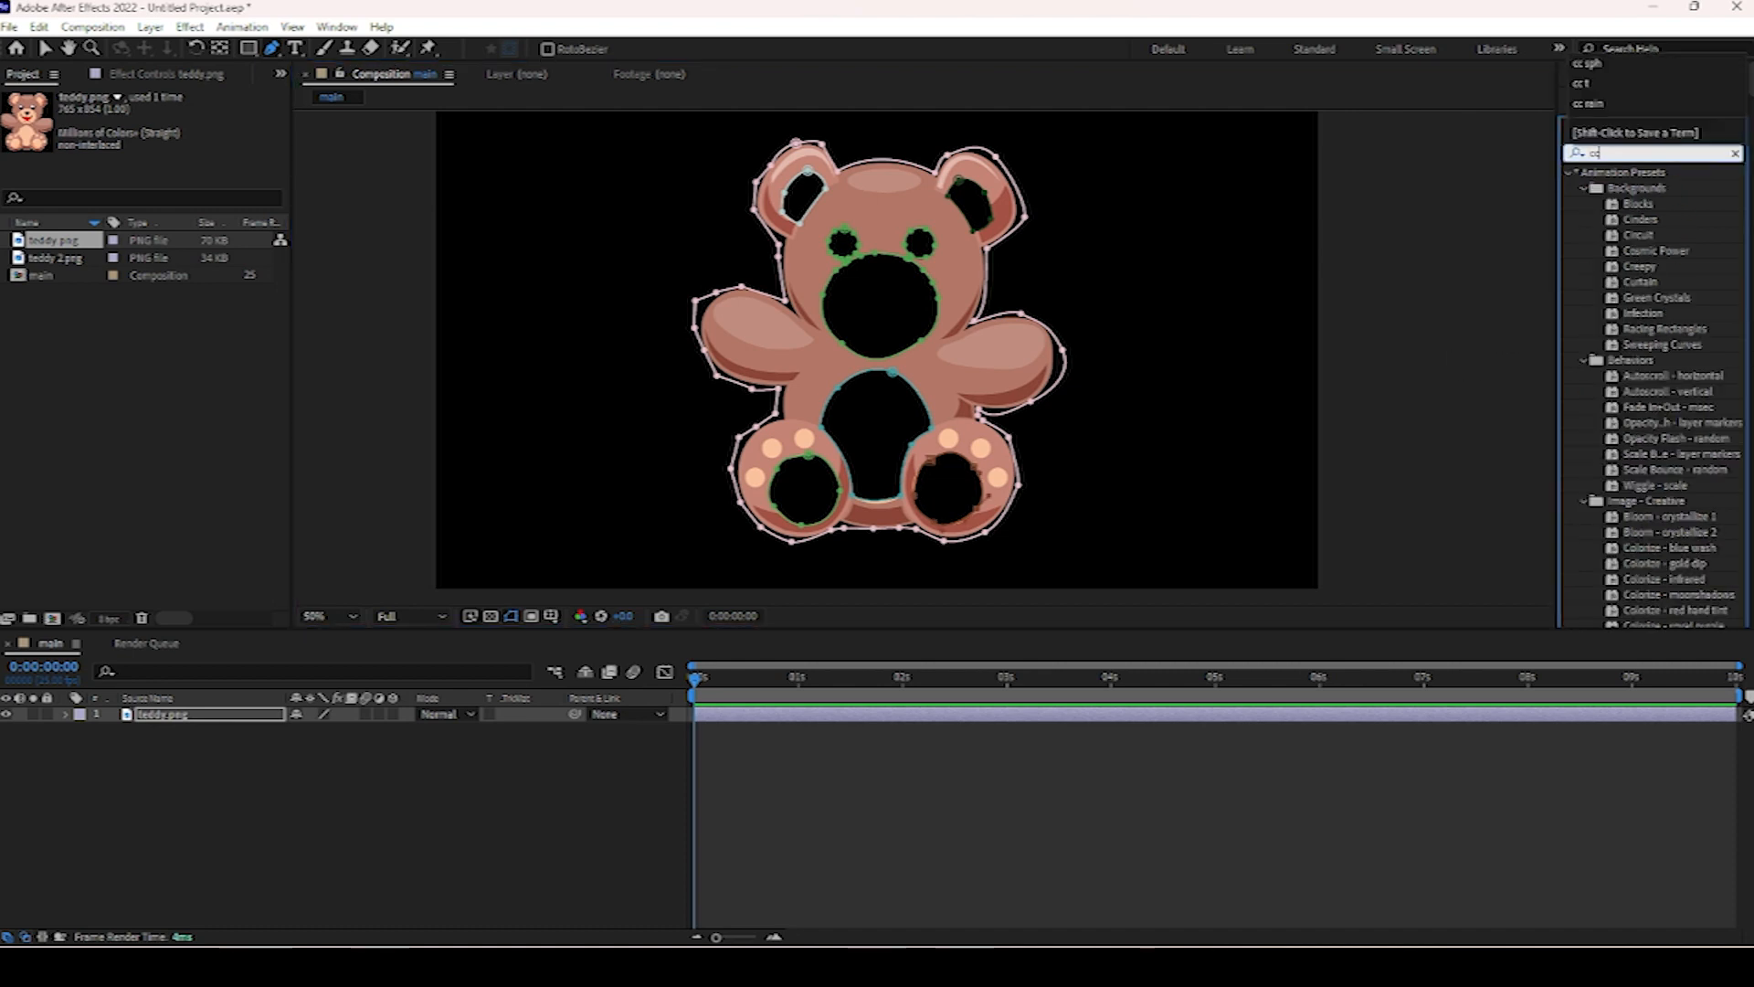
key(BackSpace)
key(BackSpace)
text(air)
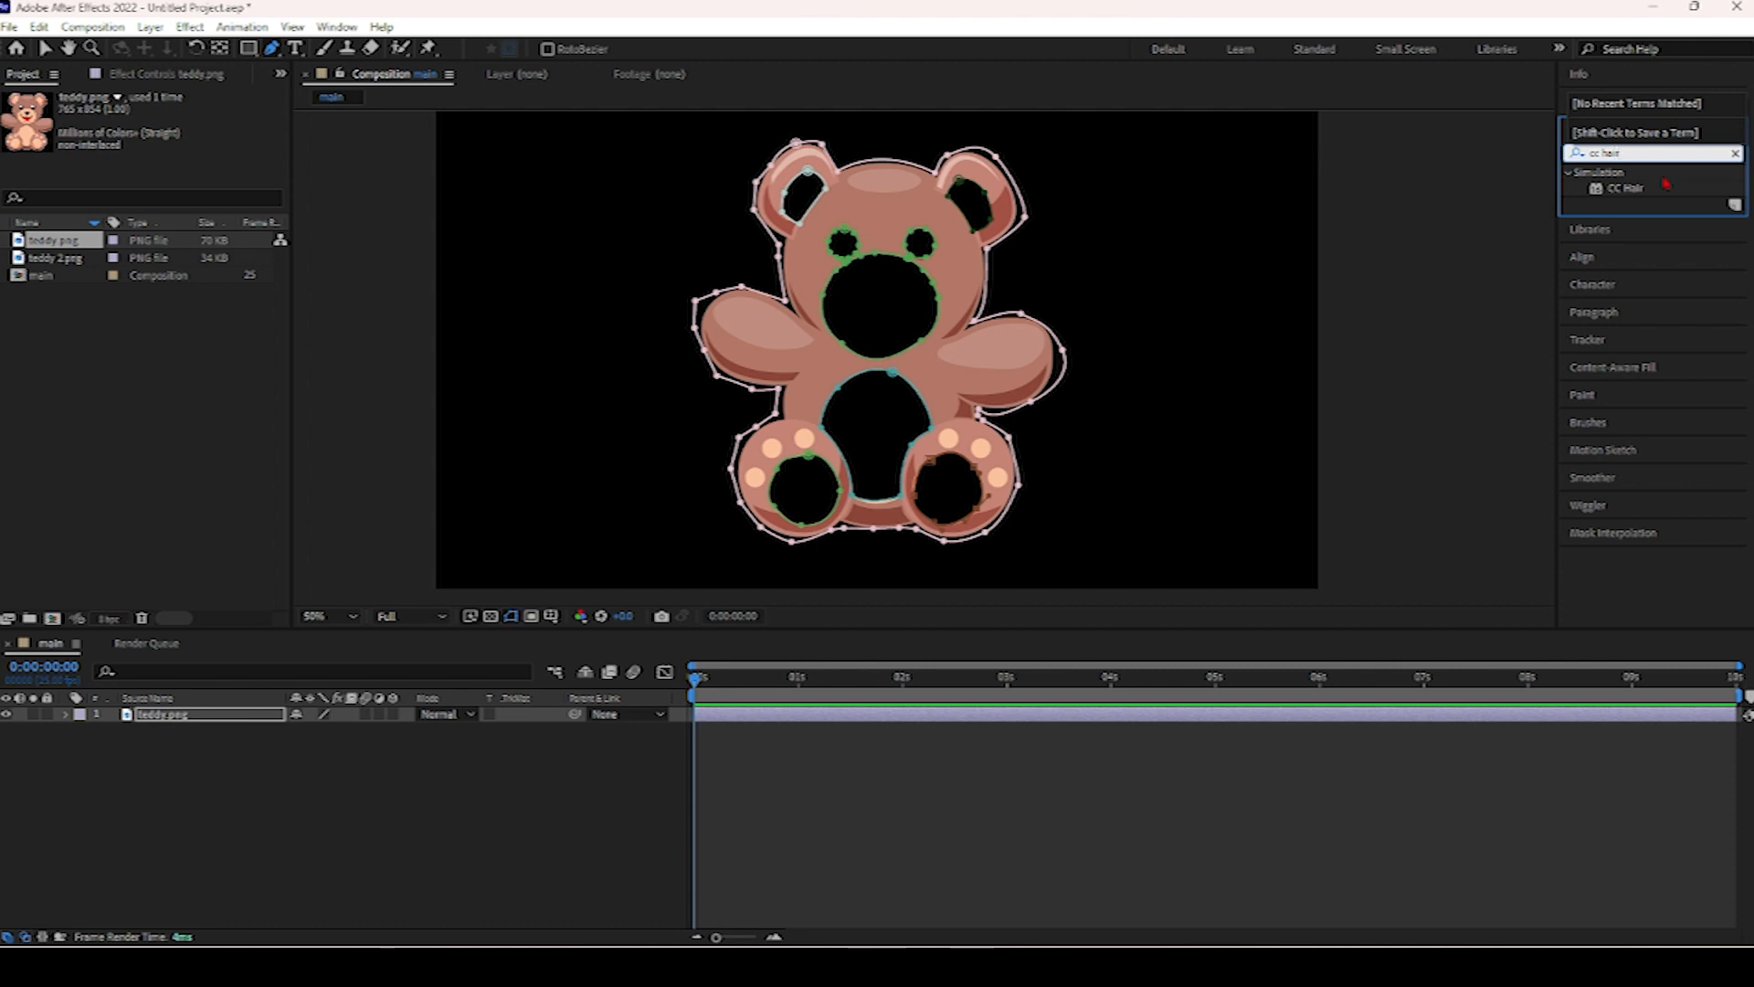
click(1654, 188)
drag(1229, 325, 1032, 434)
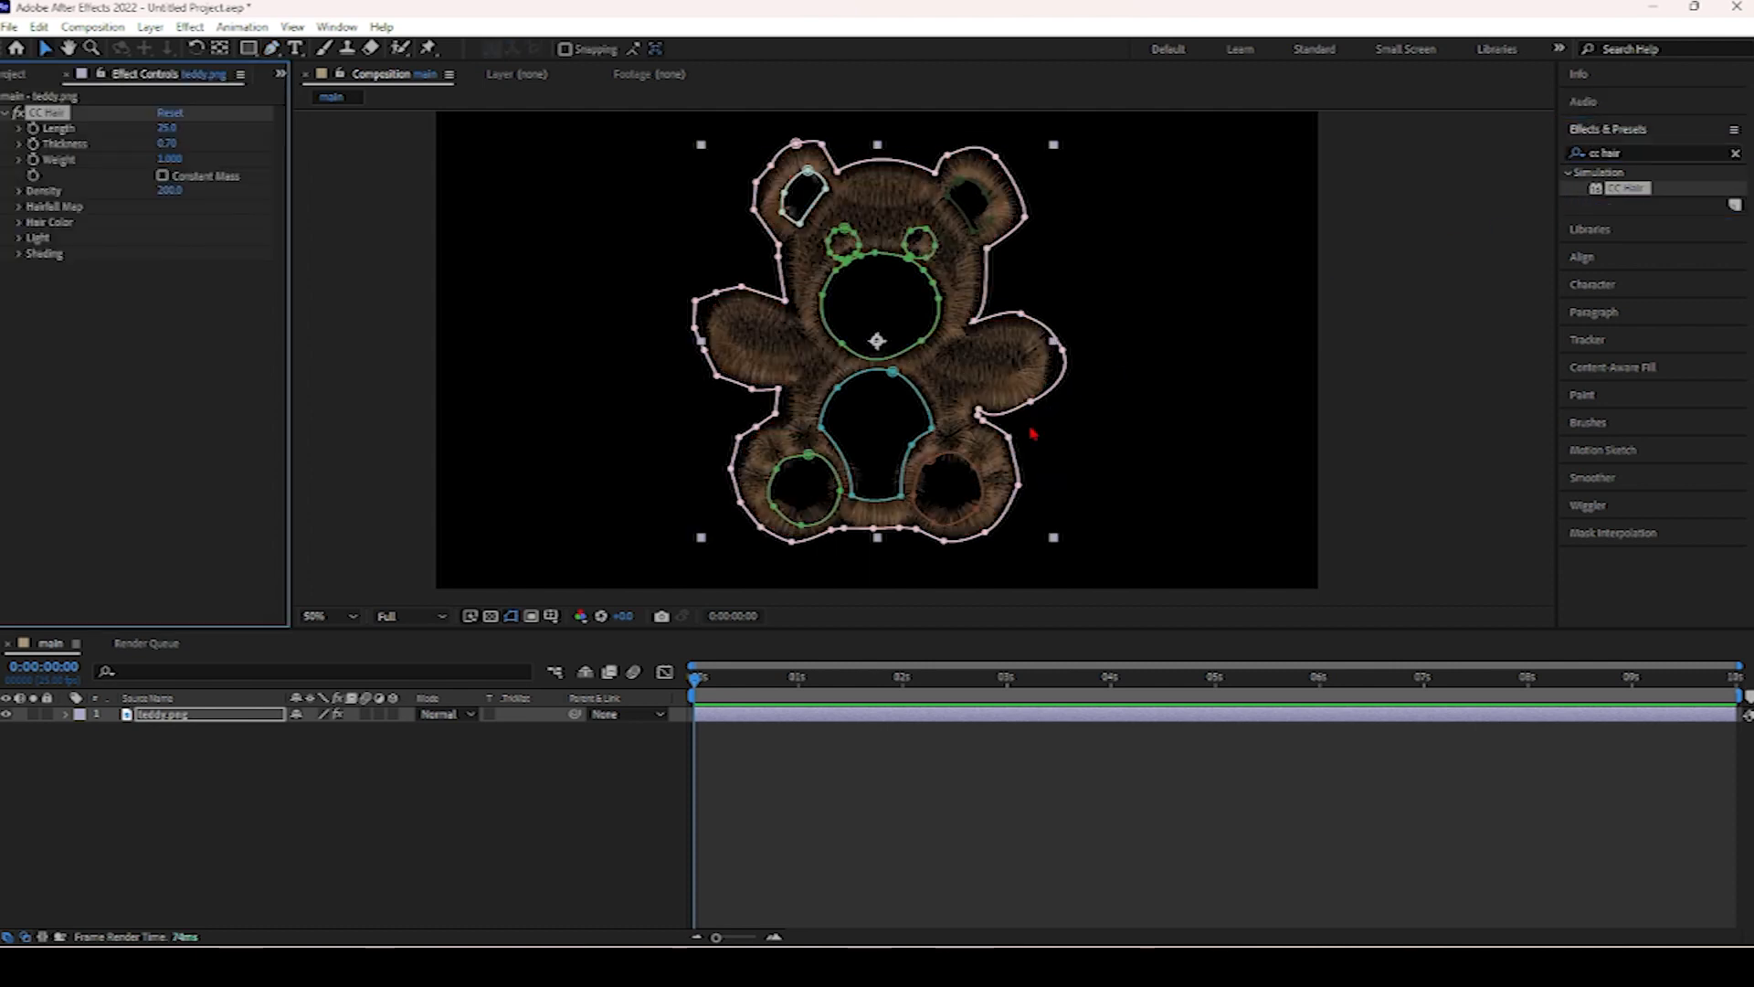
Increase CC Hair's Length to about 265 and set its Density to 1500.
drag(171, 137, 350, 114)
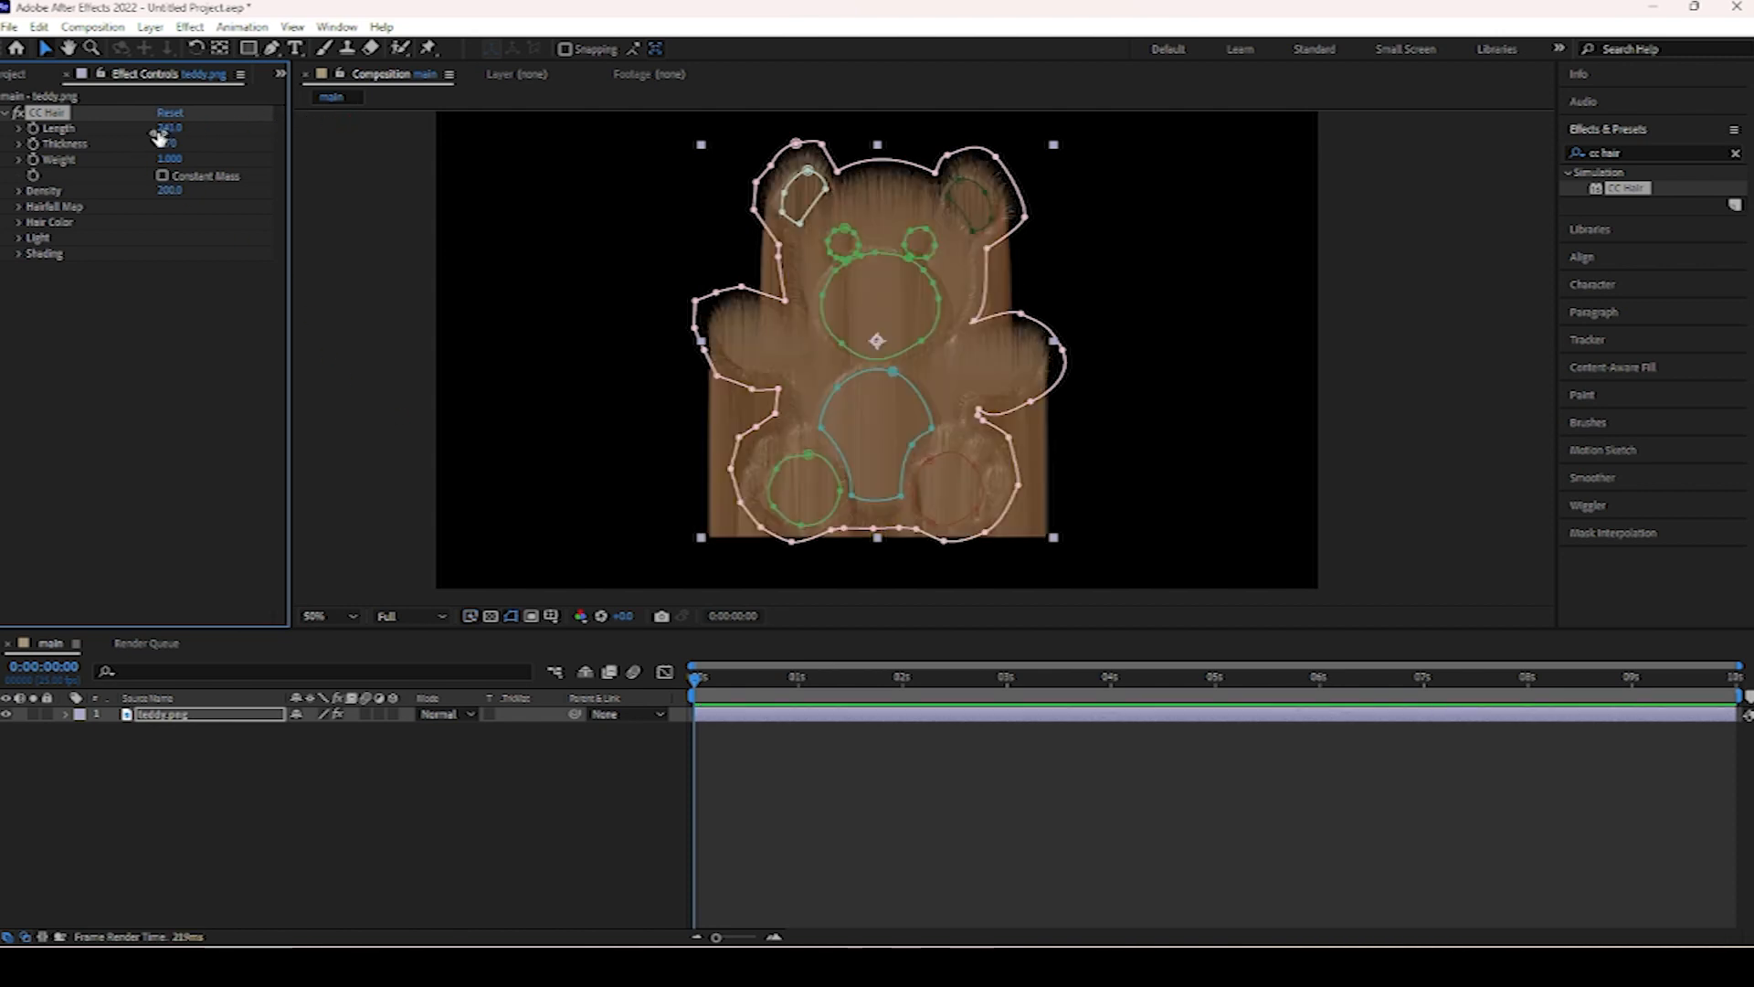
drag(169, 128, 294, 128)
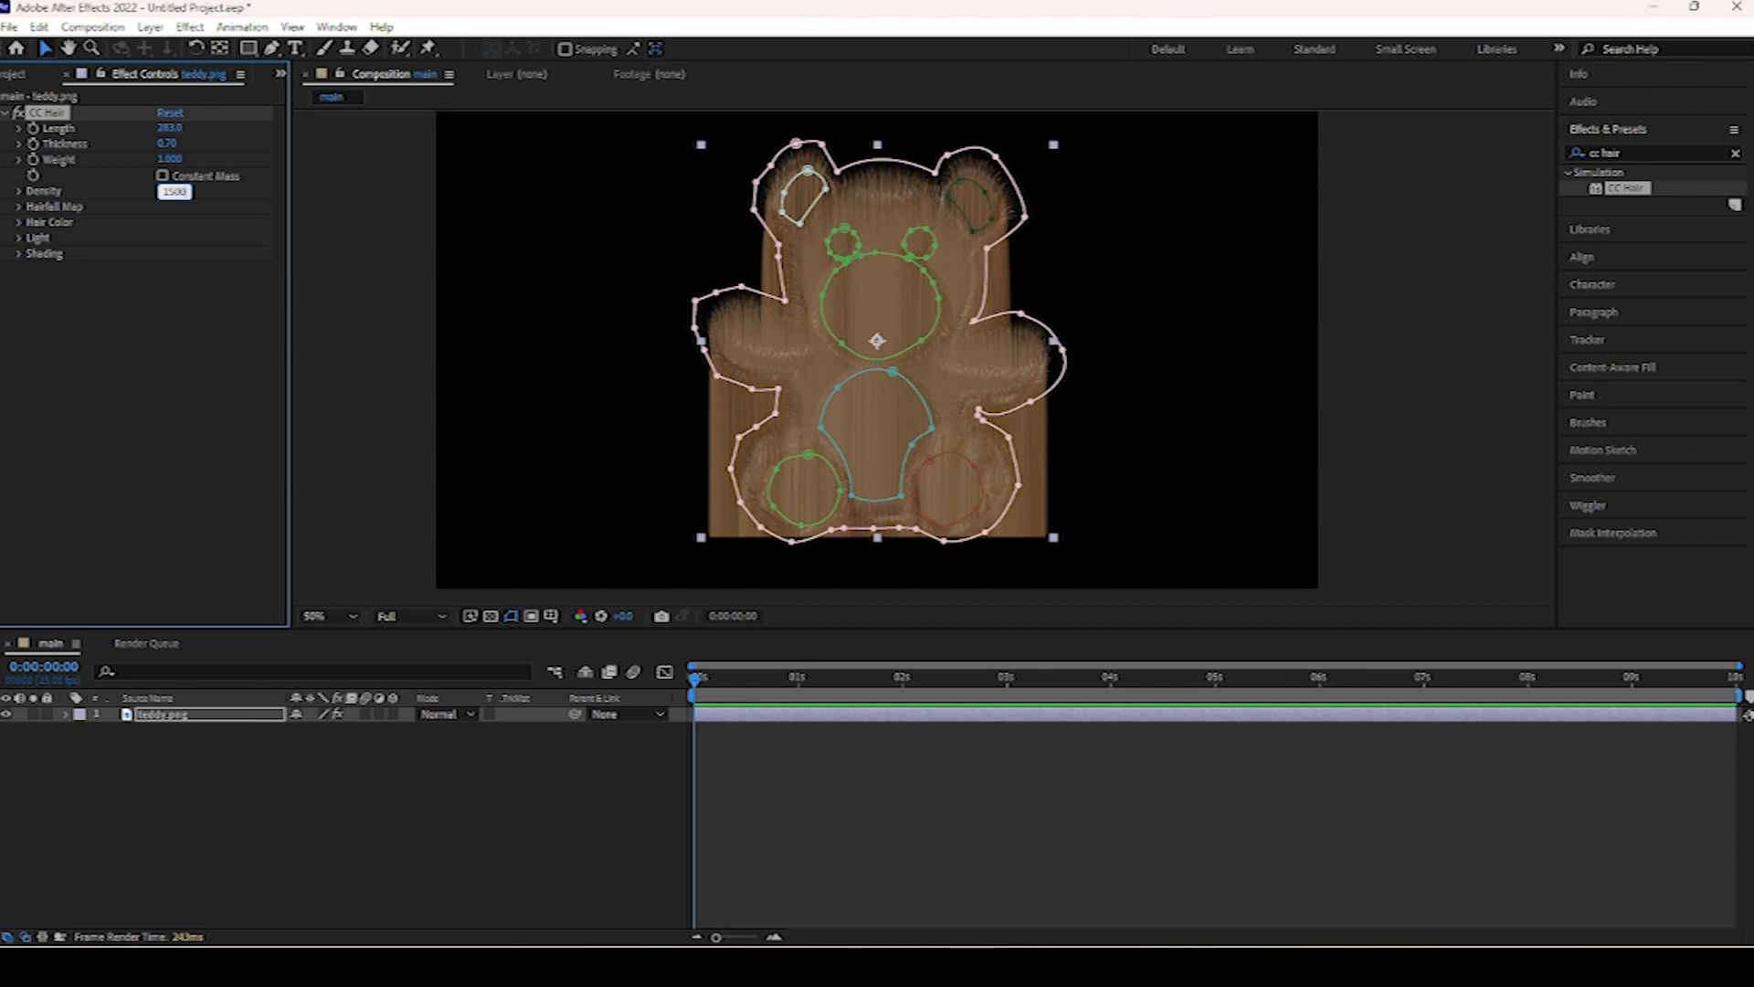
key(Return)
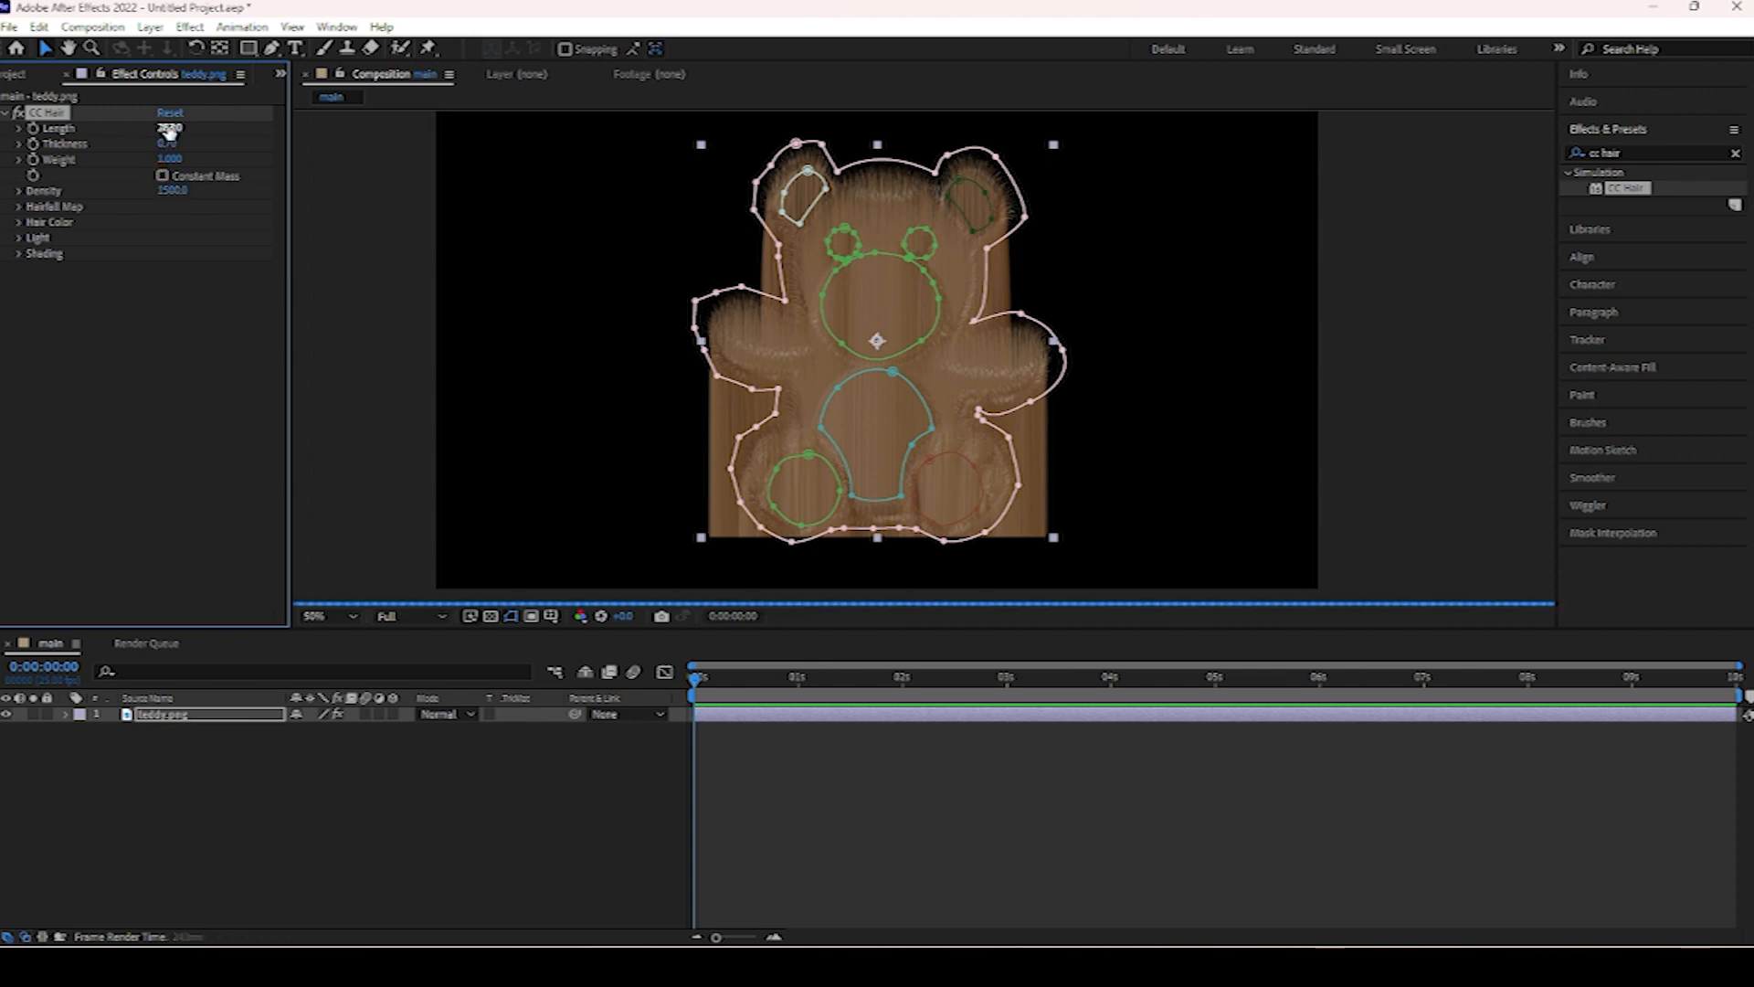
Set CC Hair's Length to 5.0.
drag(169, 129, 0, 179)
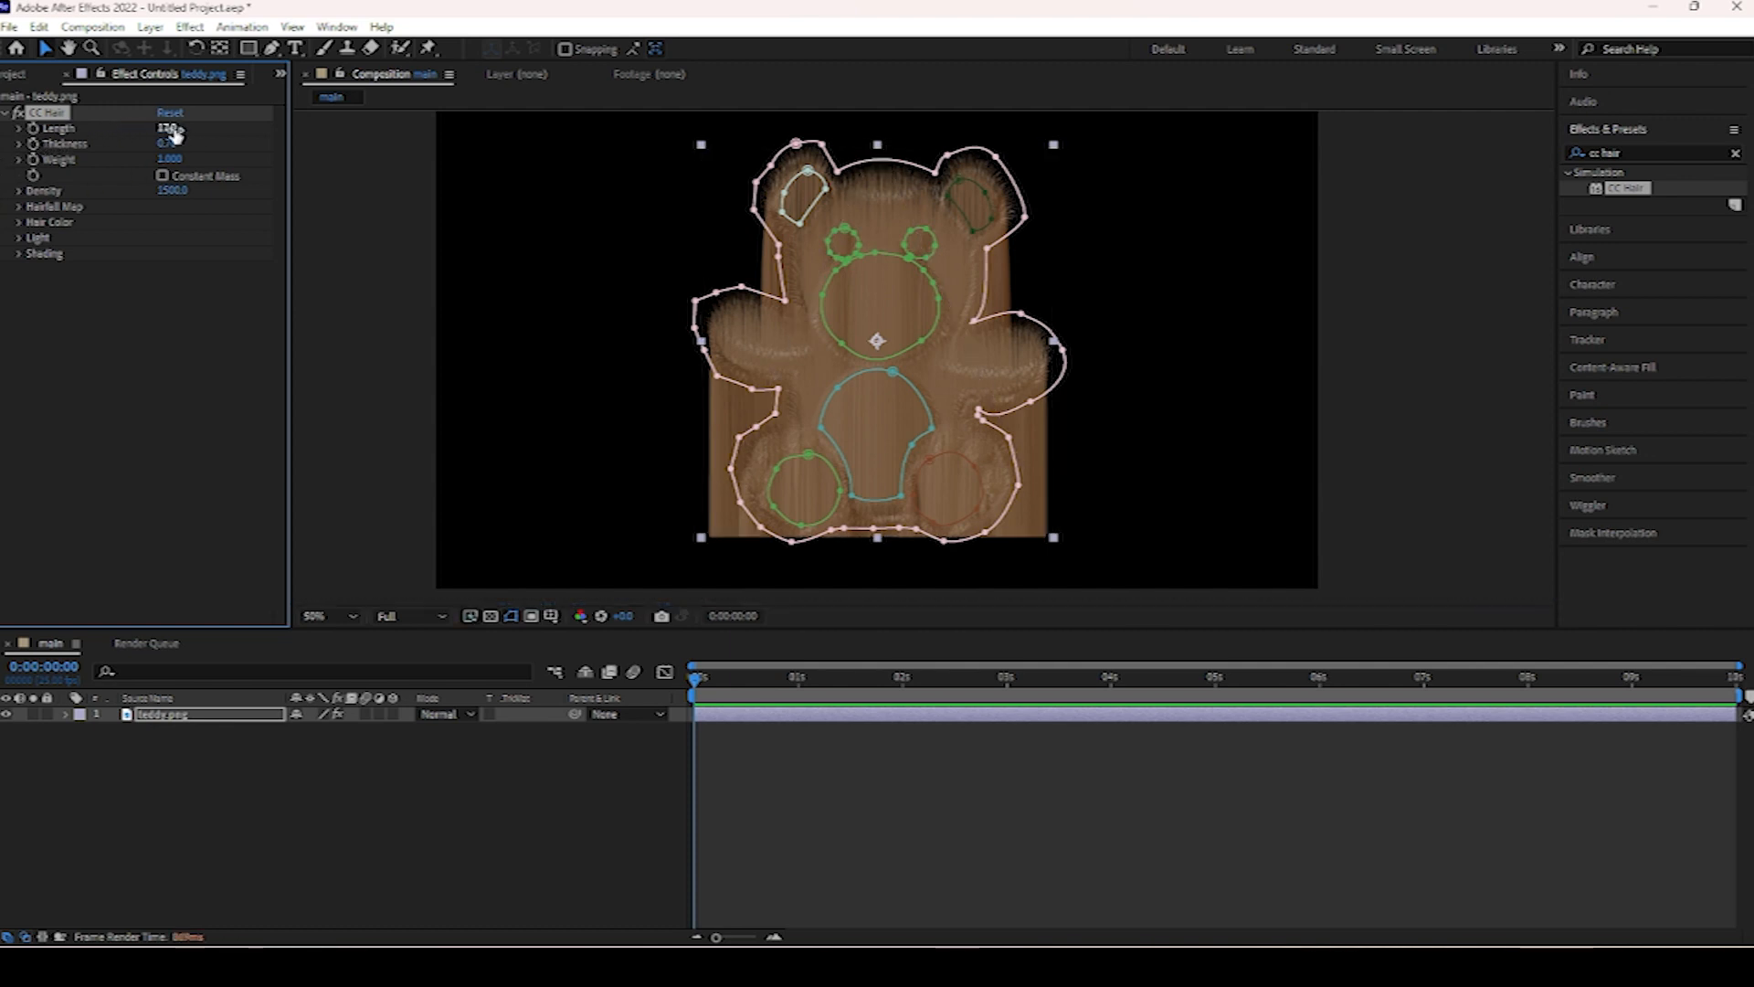
drag(170, 129, 169, 130)
click(166, 132)
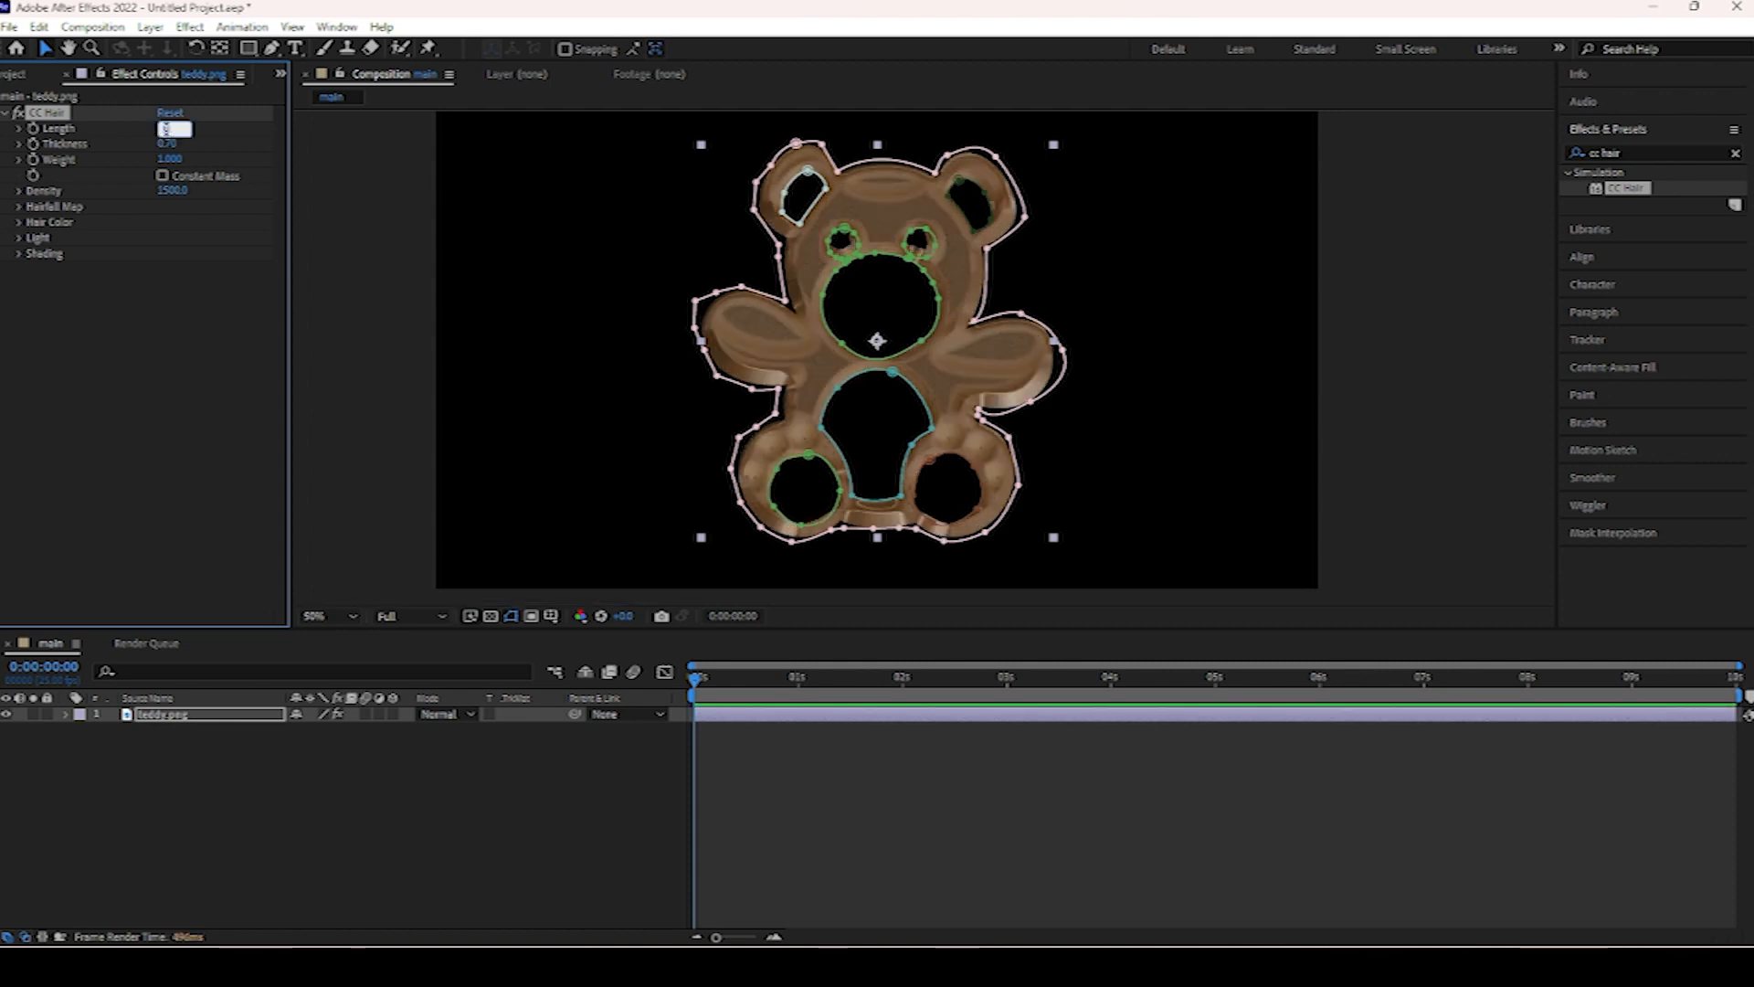
key(Return)
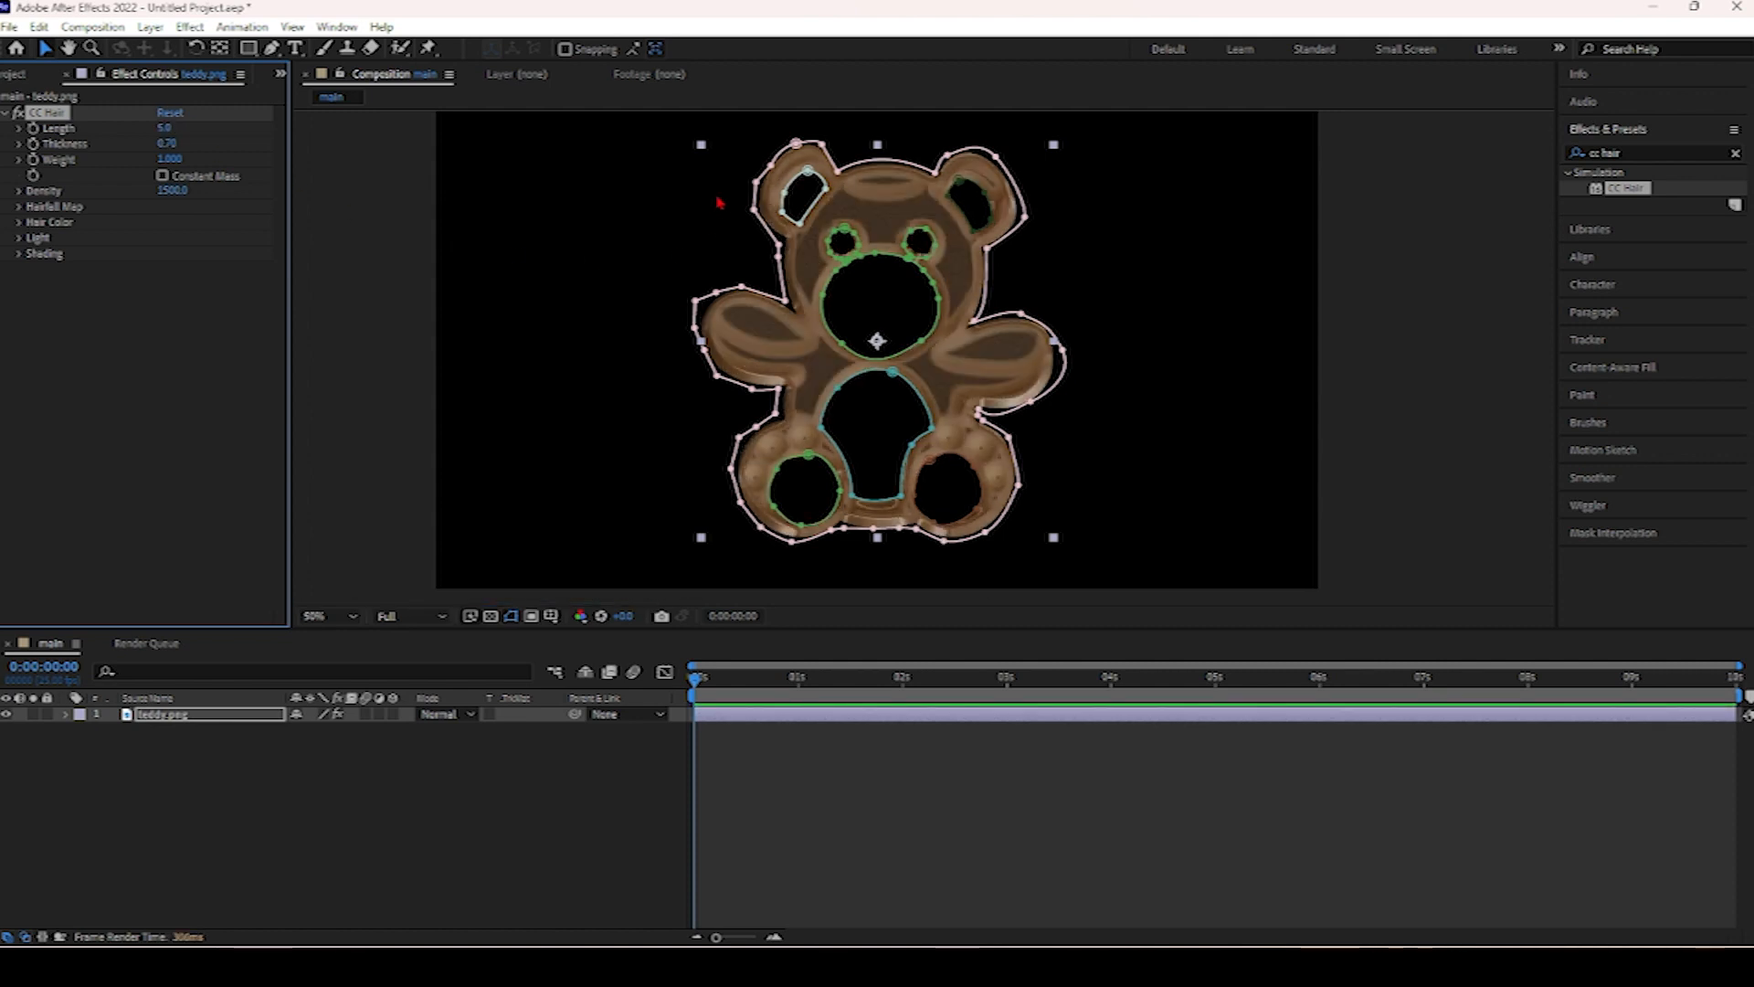
Expand CC Hair's Hairfall Map settings.
right_click(762, 524)
mouse_move(817, 540)
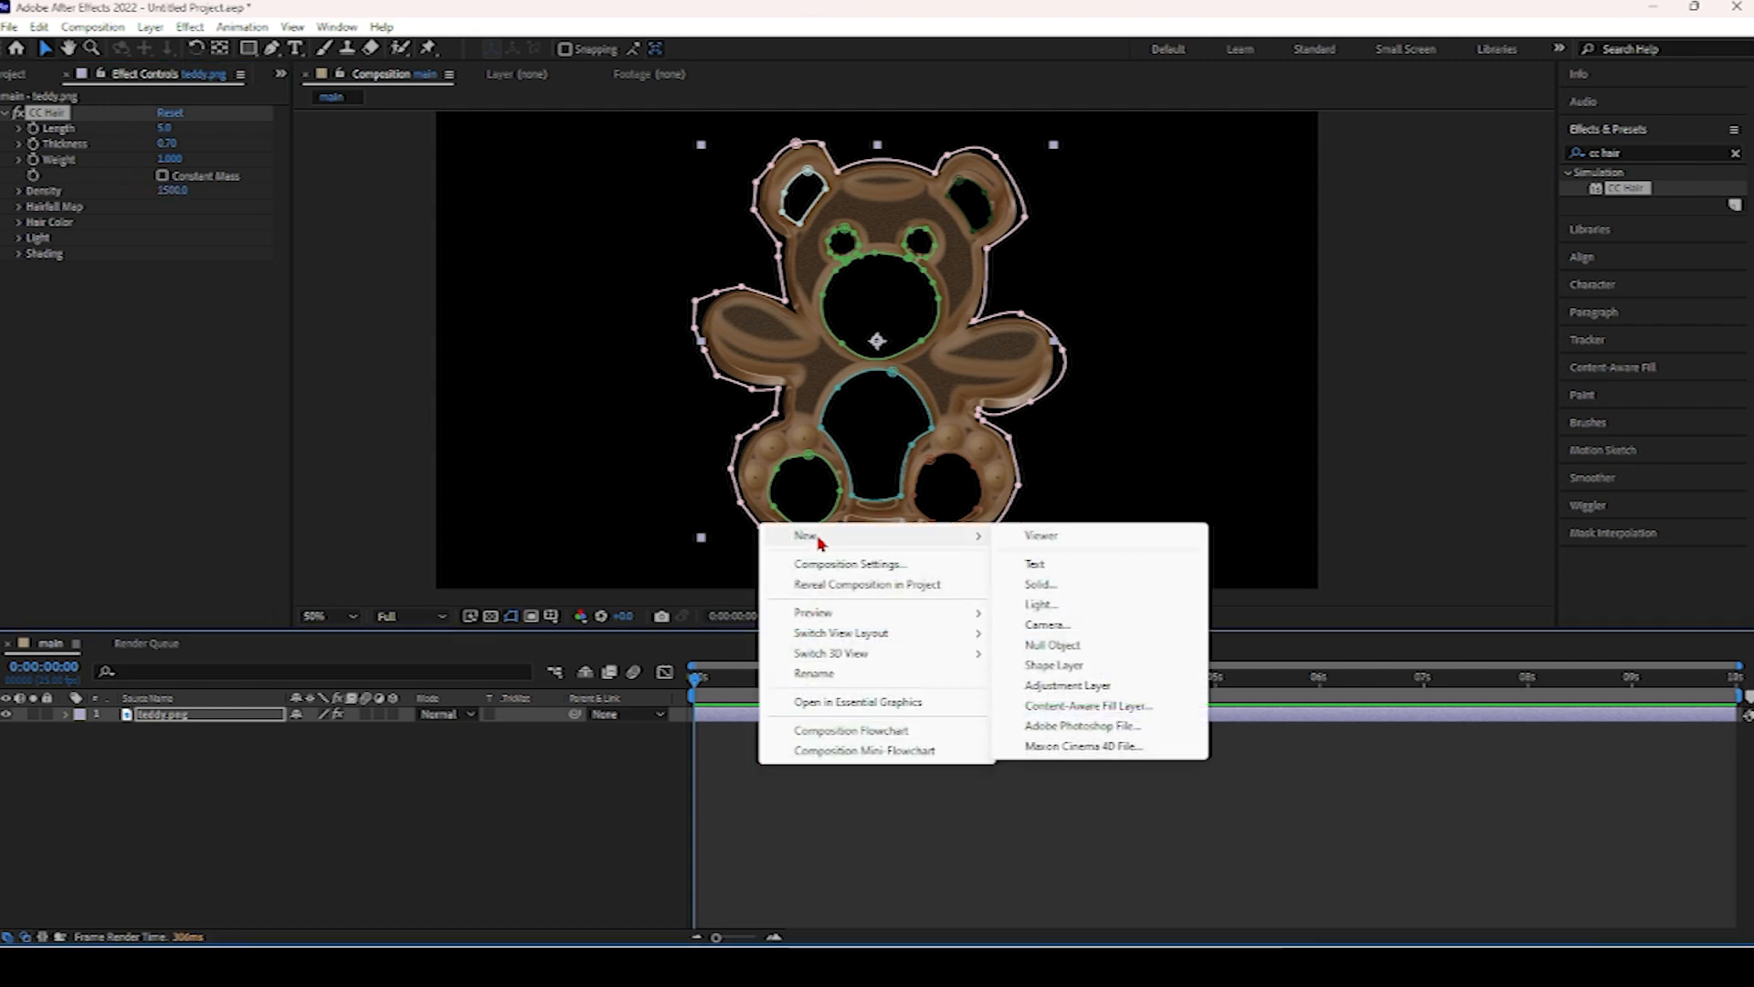
click(700, 779)
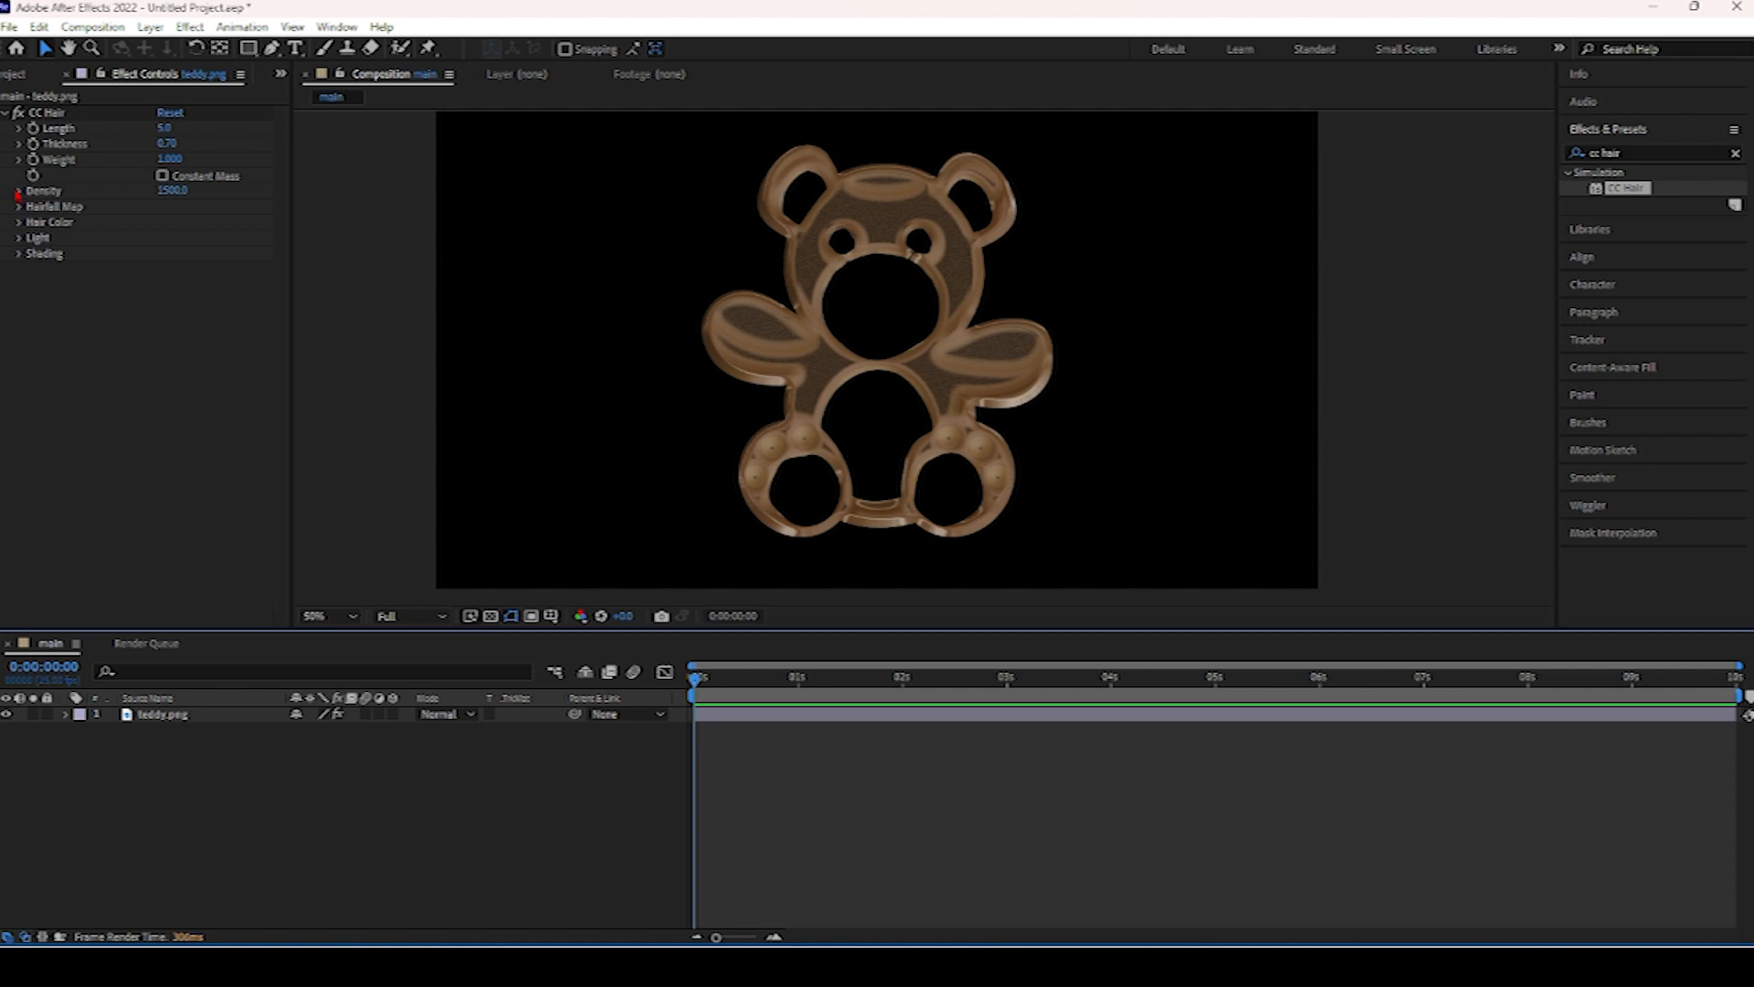
click(22, 208)
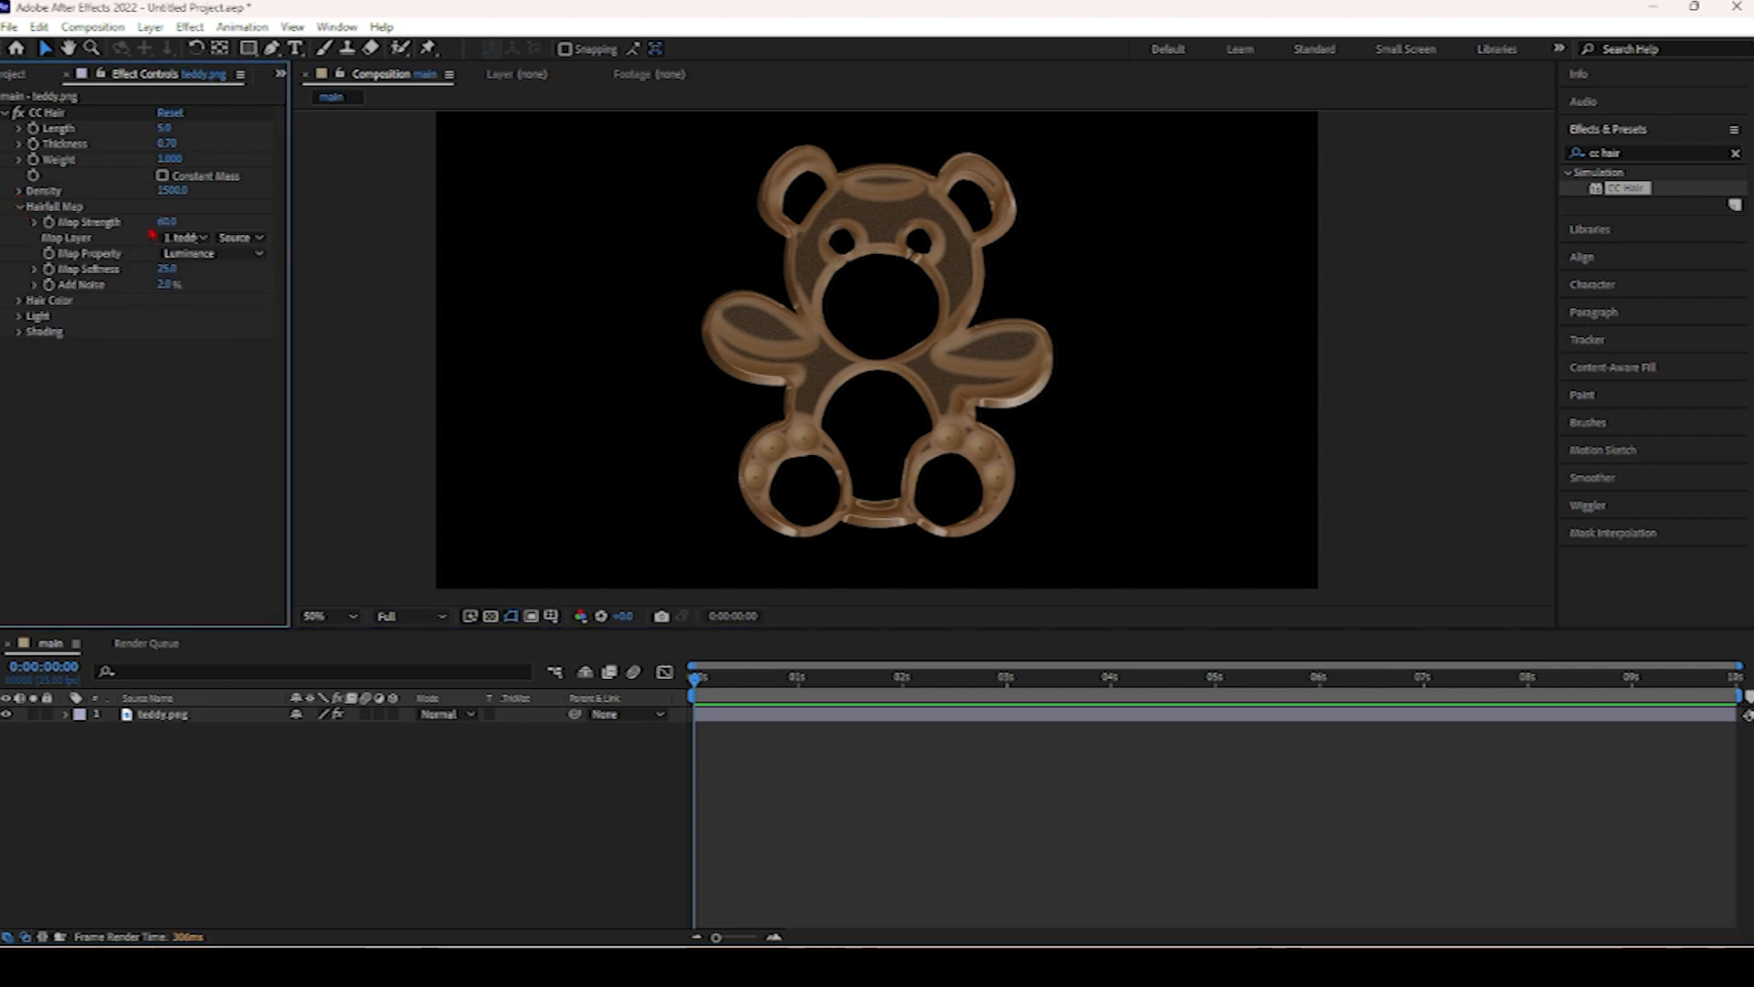
Create a new solid layer named "fractal noice".
right_click(820, 506)
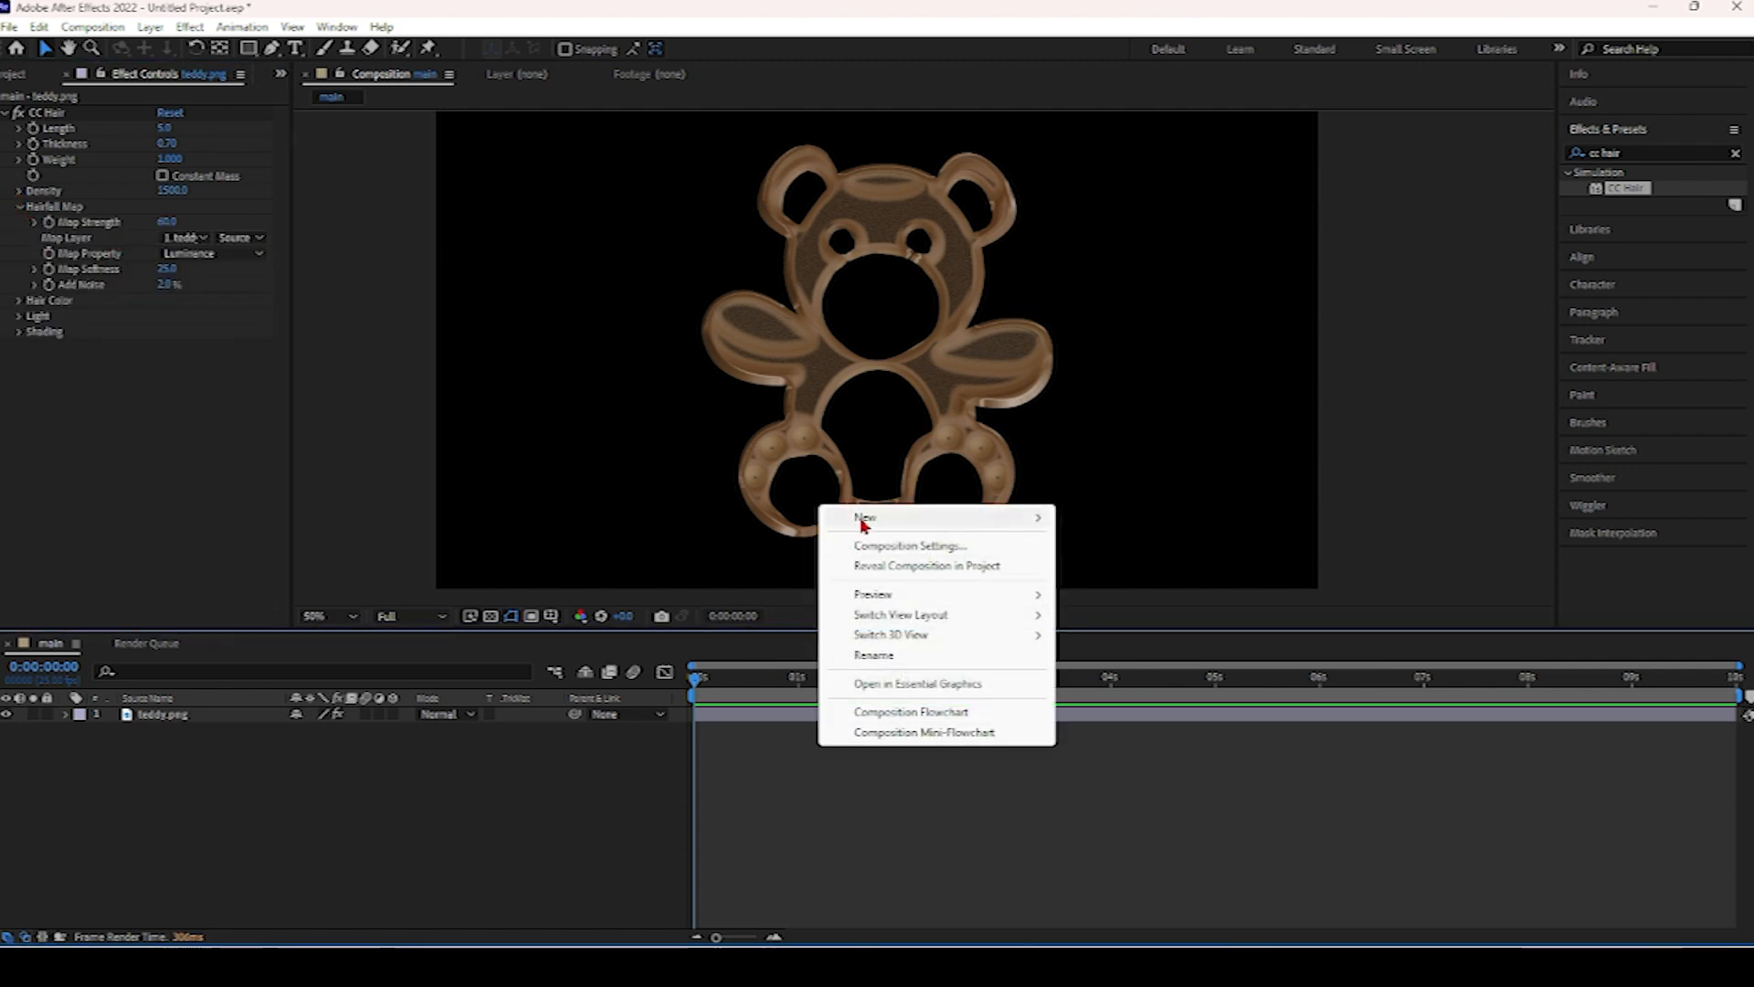
mouse_move(877, 517)
click(1101, 566)
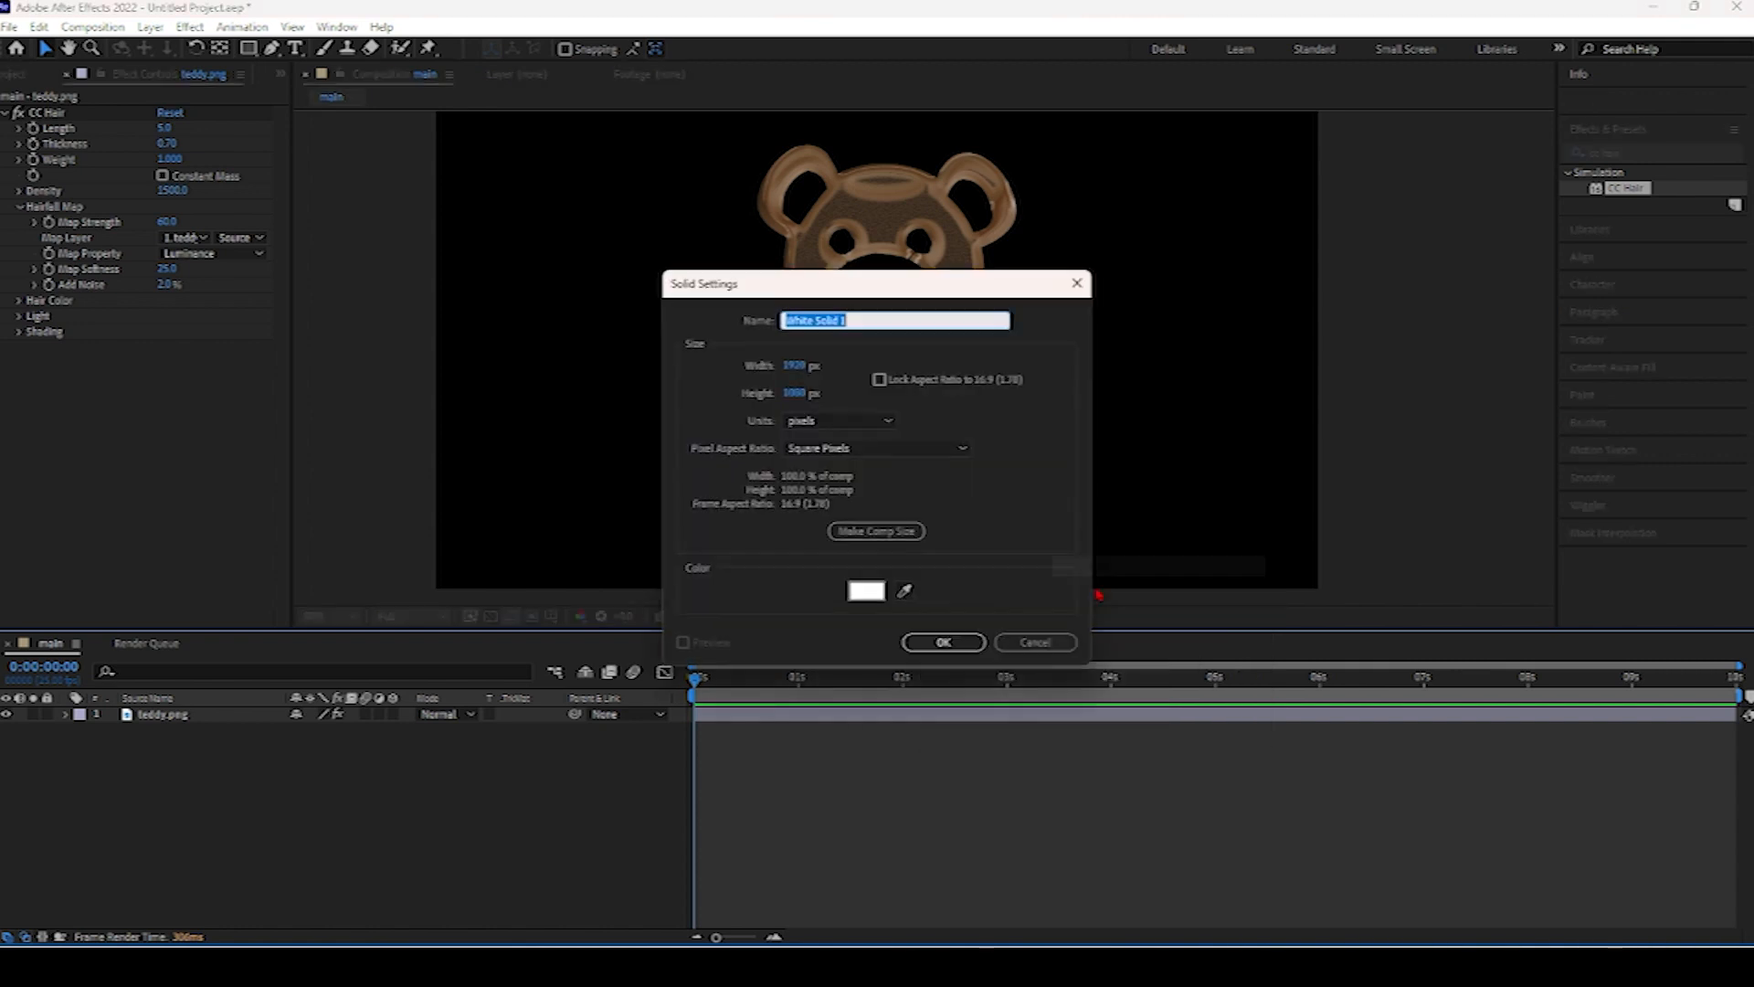
text(frac)
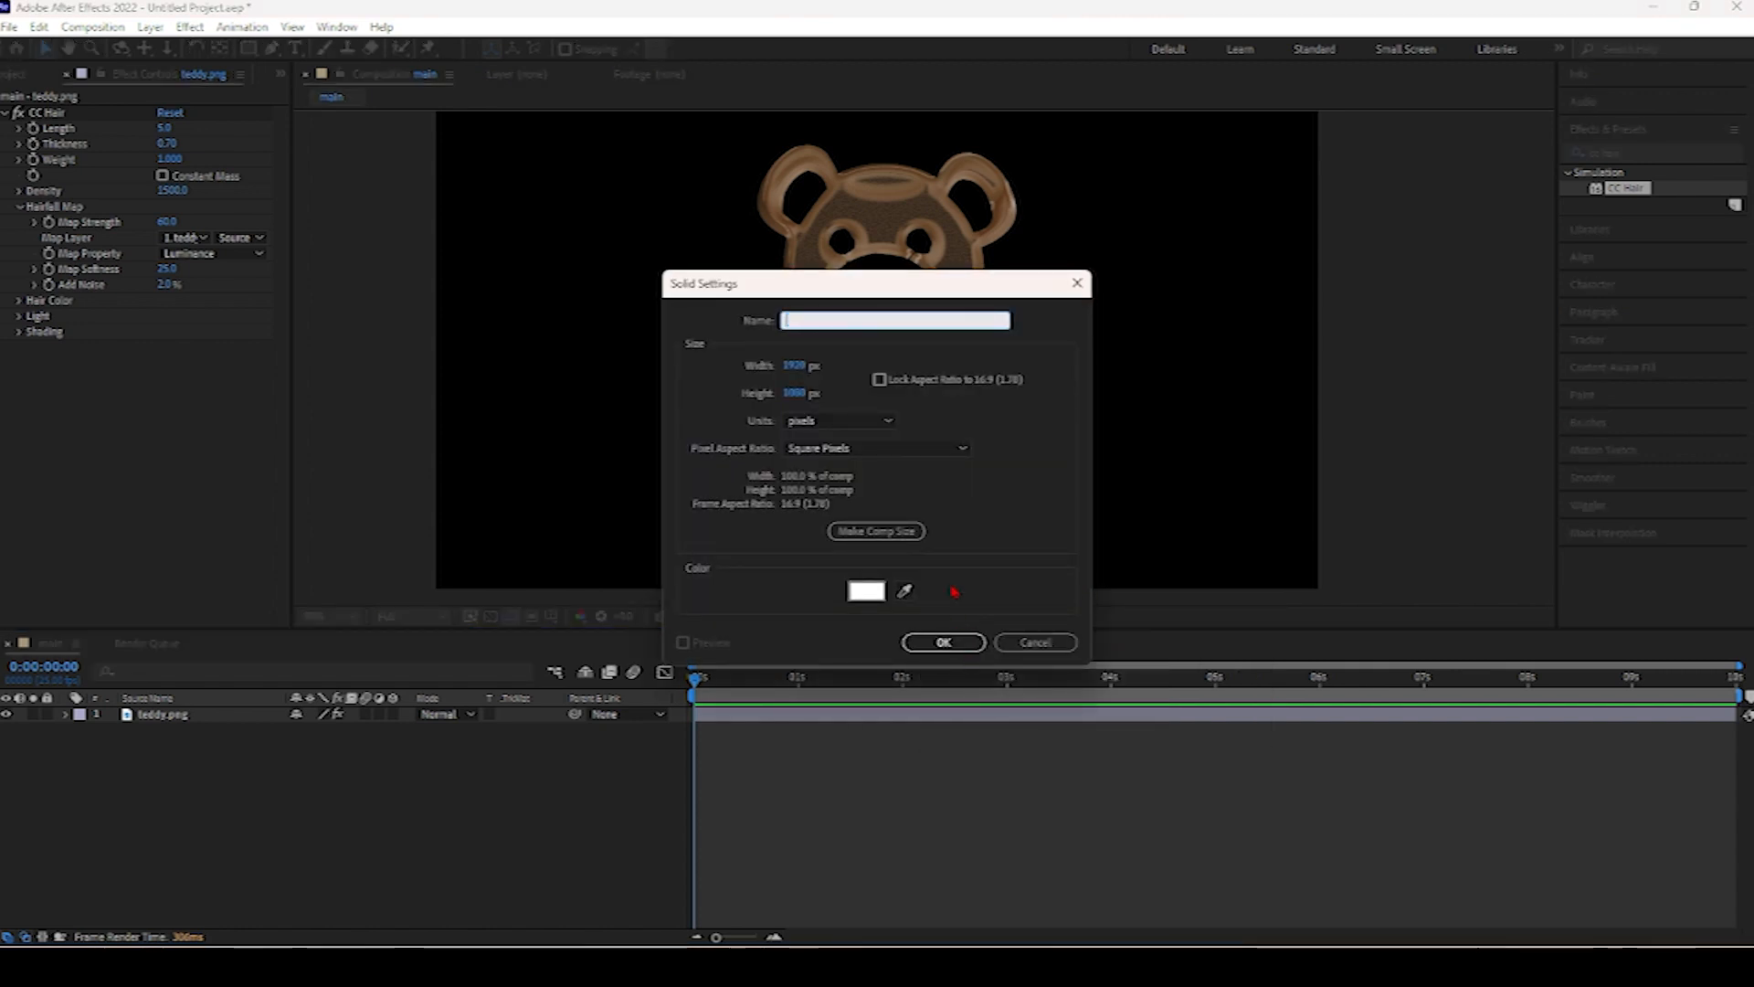
text(tal noice)
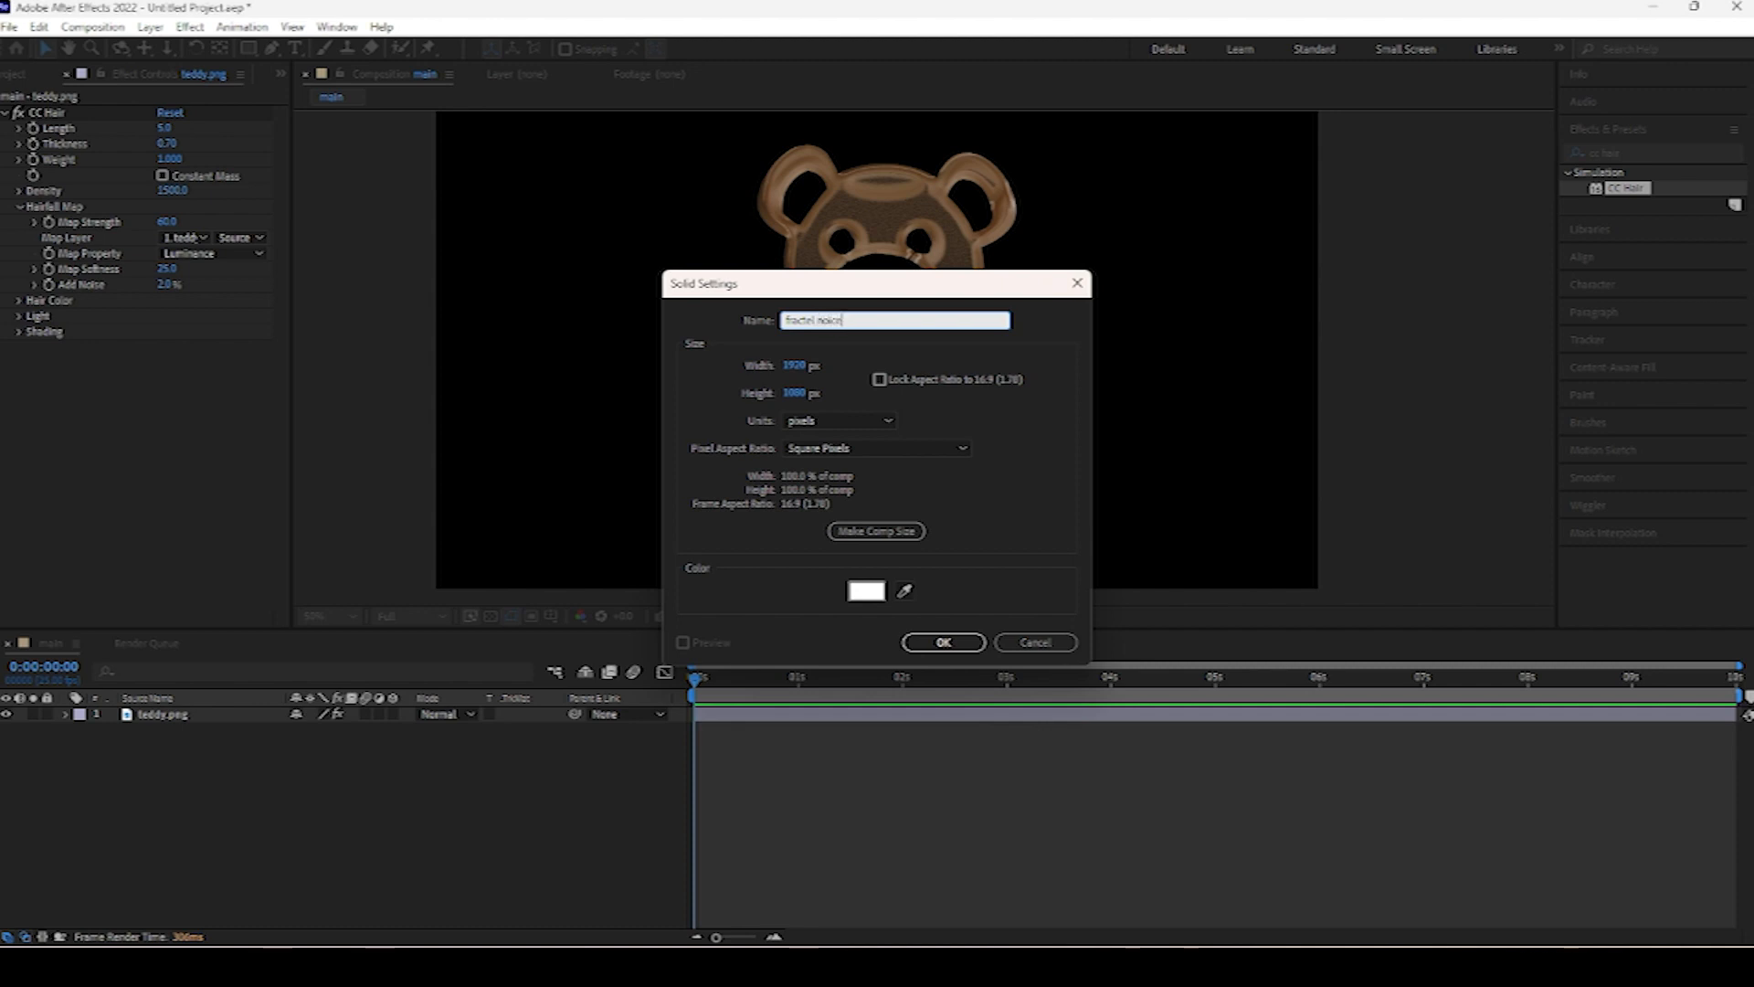
key(Return)
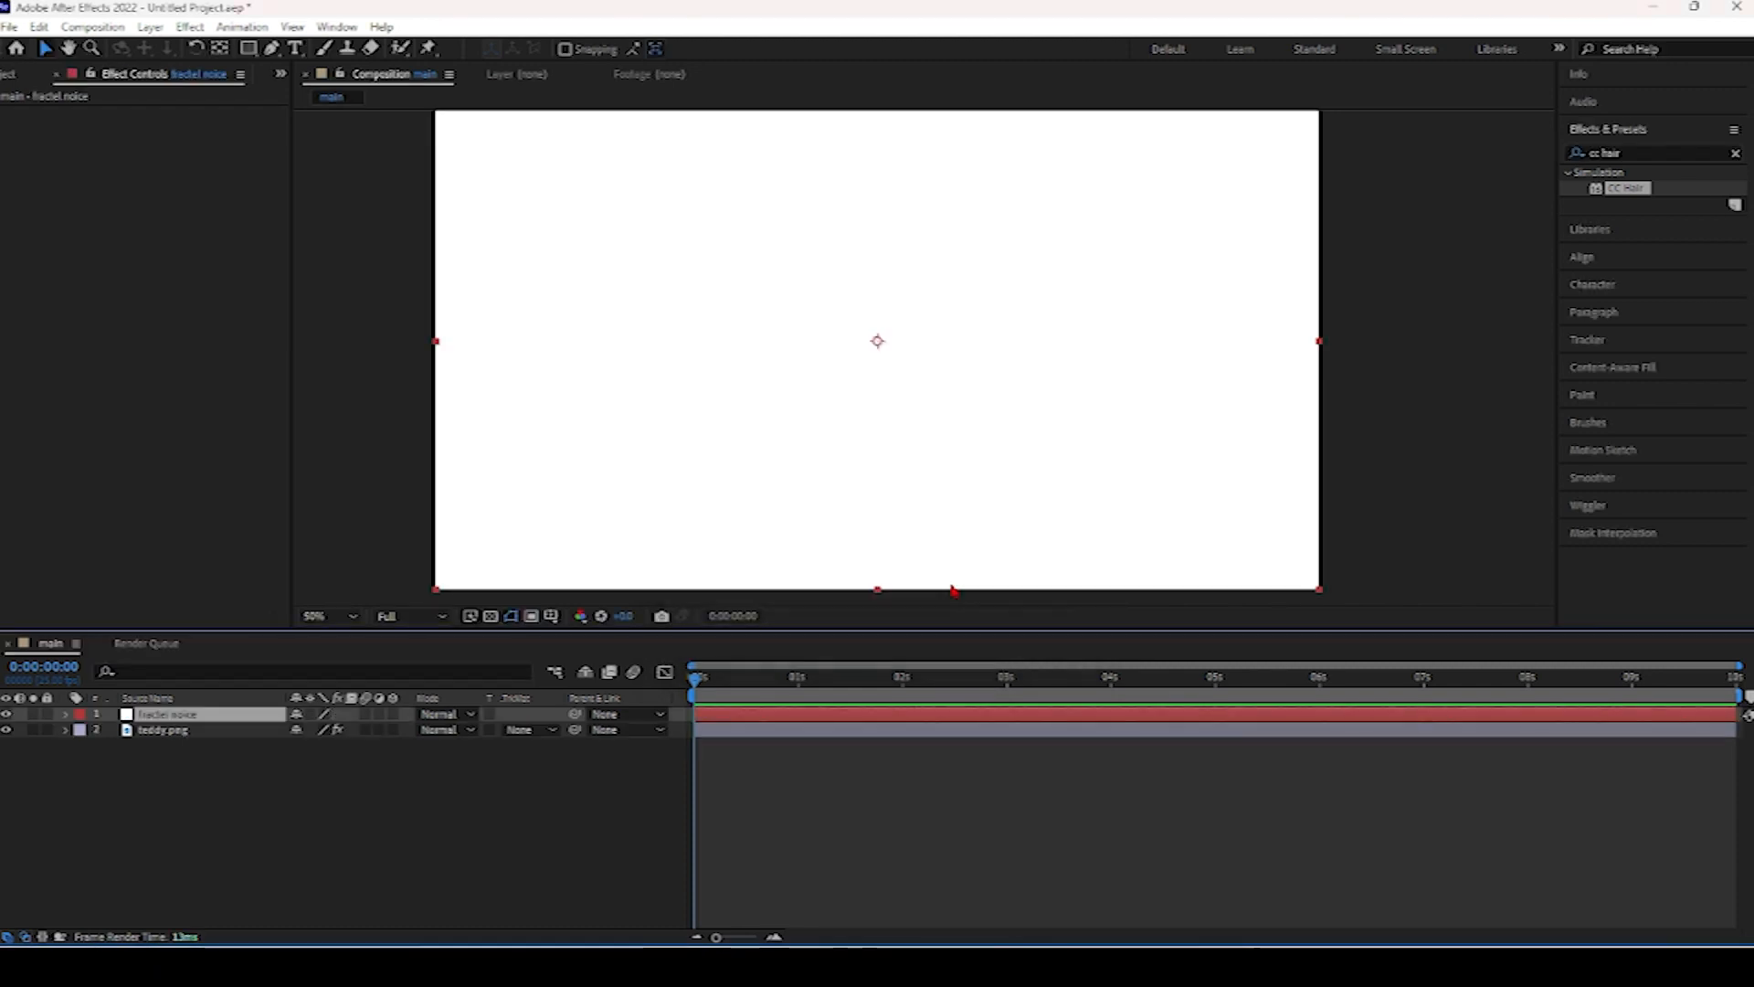
Search the effects for "frac" and apply Fractal Noise to the new solid.
click(1631, 150)
text(cc)
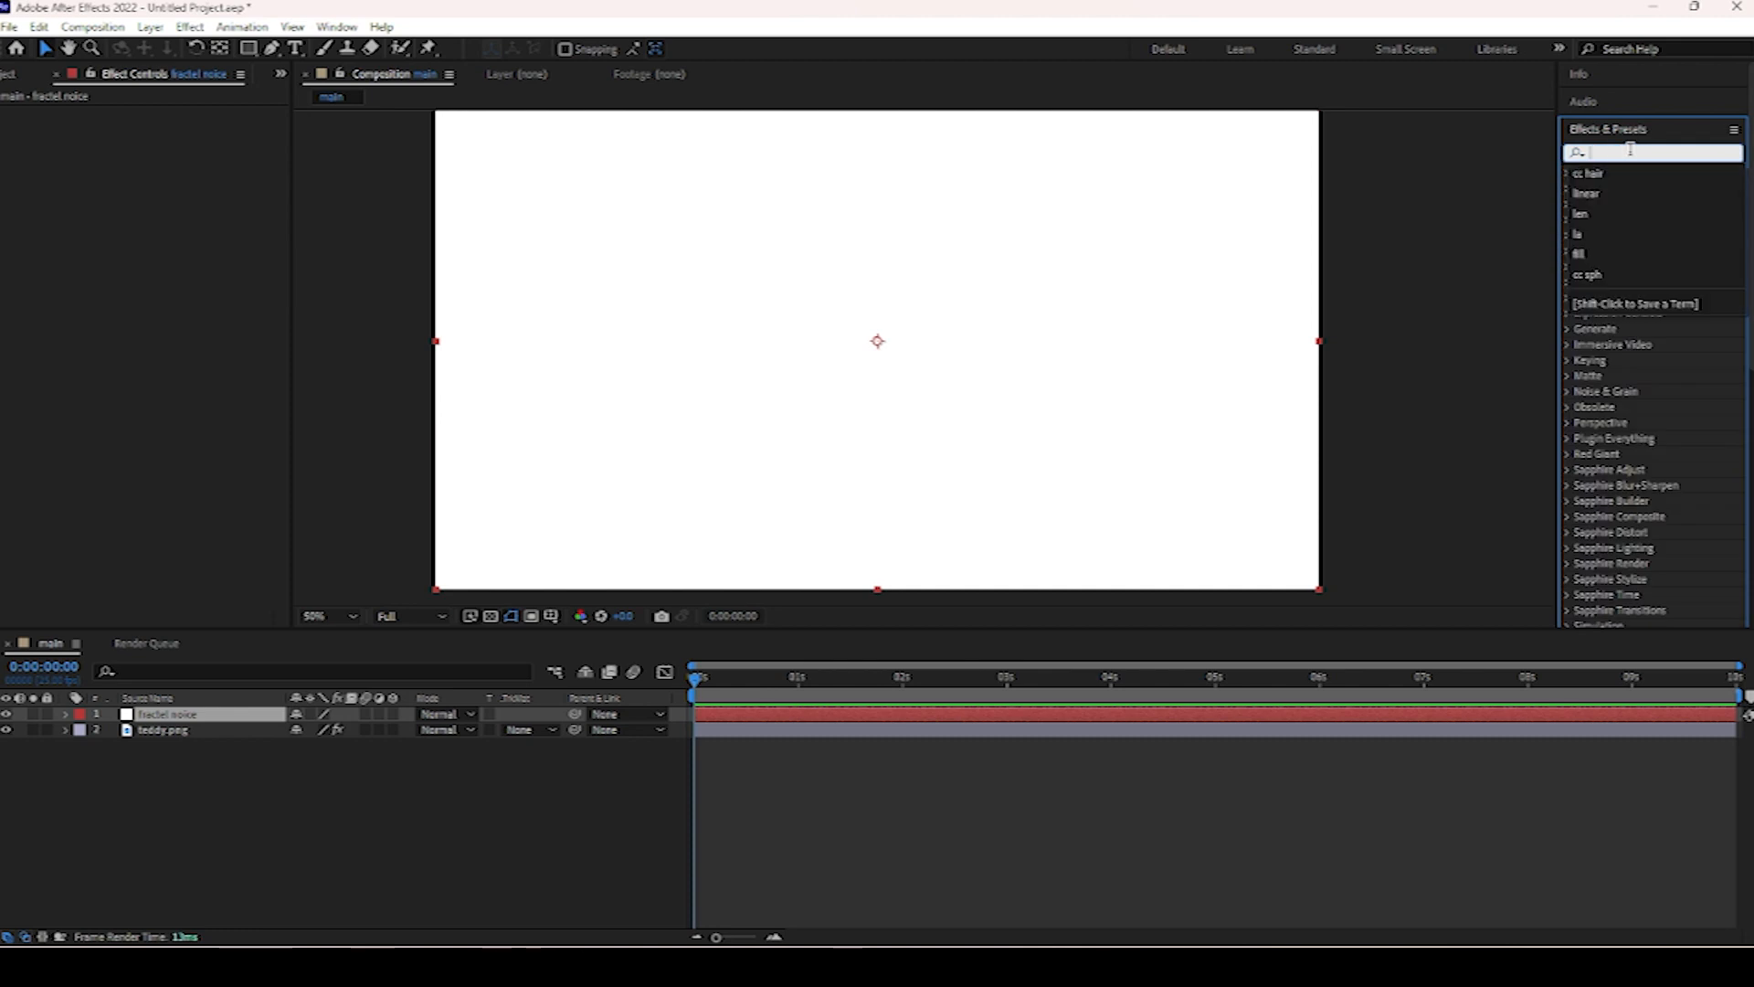
text( fr)
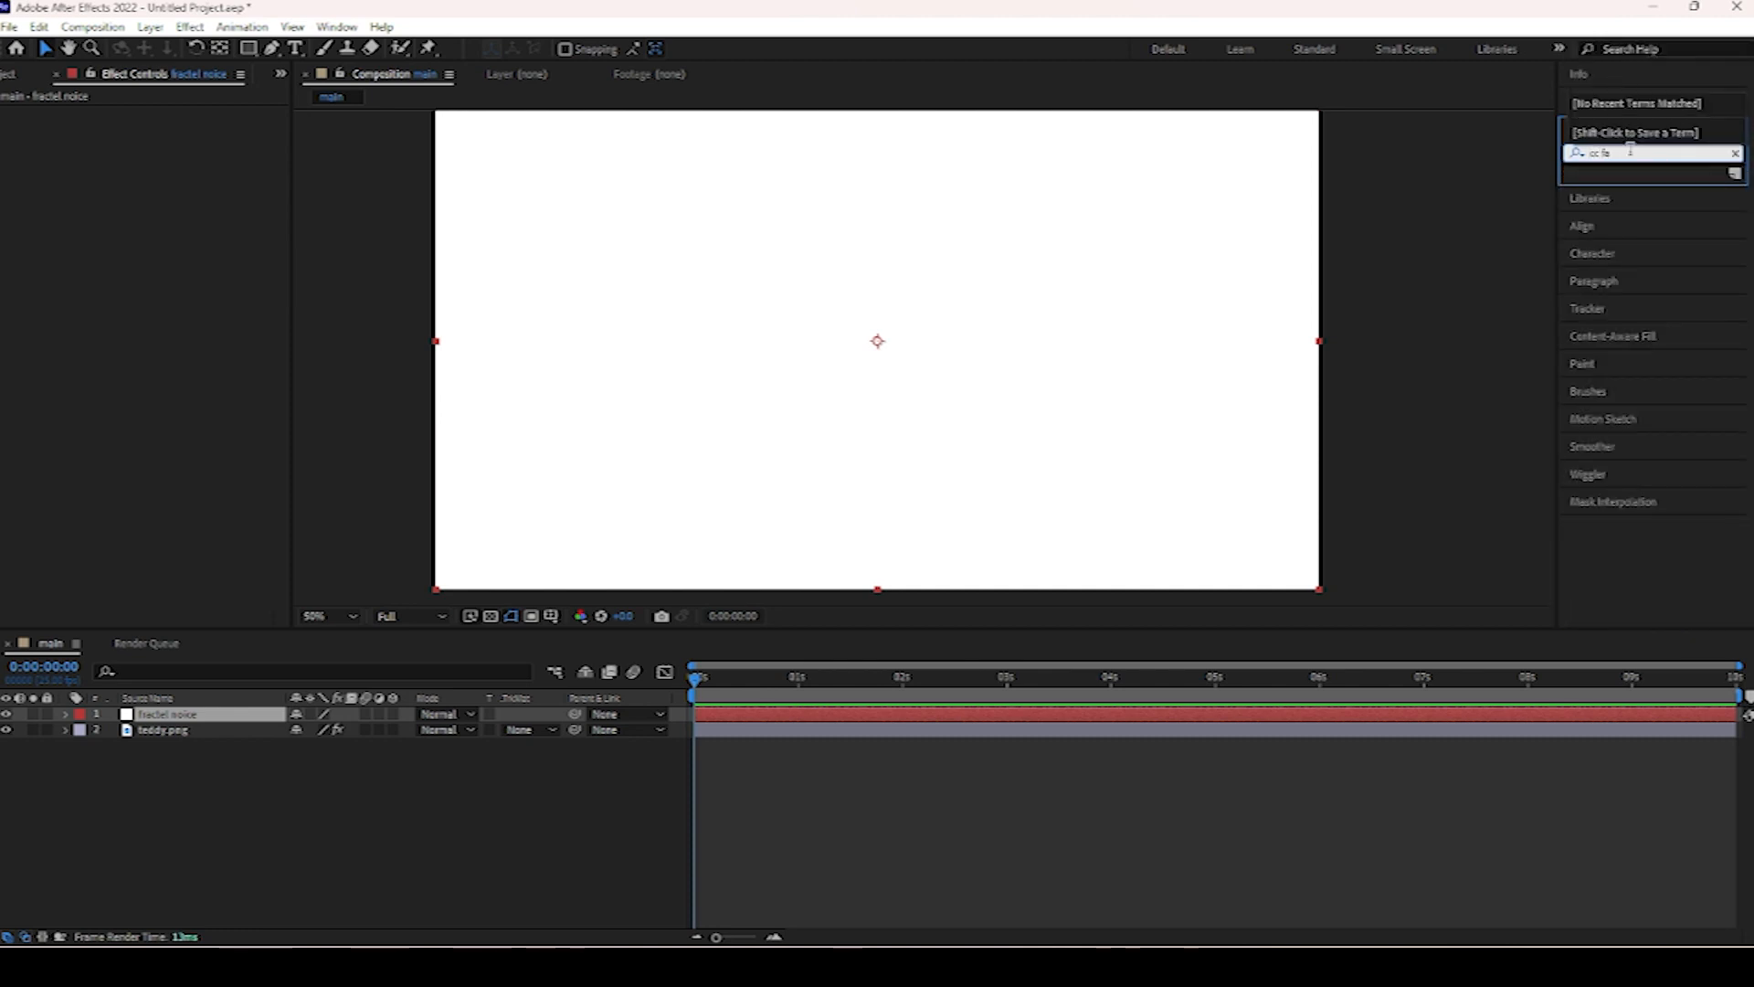
key(BackSpace)
key(BackSpace)
key(BackSpace)
key(BackSpace)
key(BackSpace)
text(f)
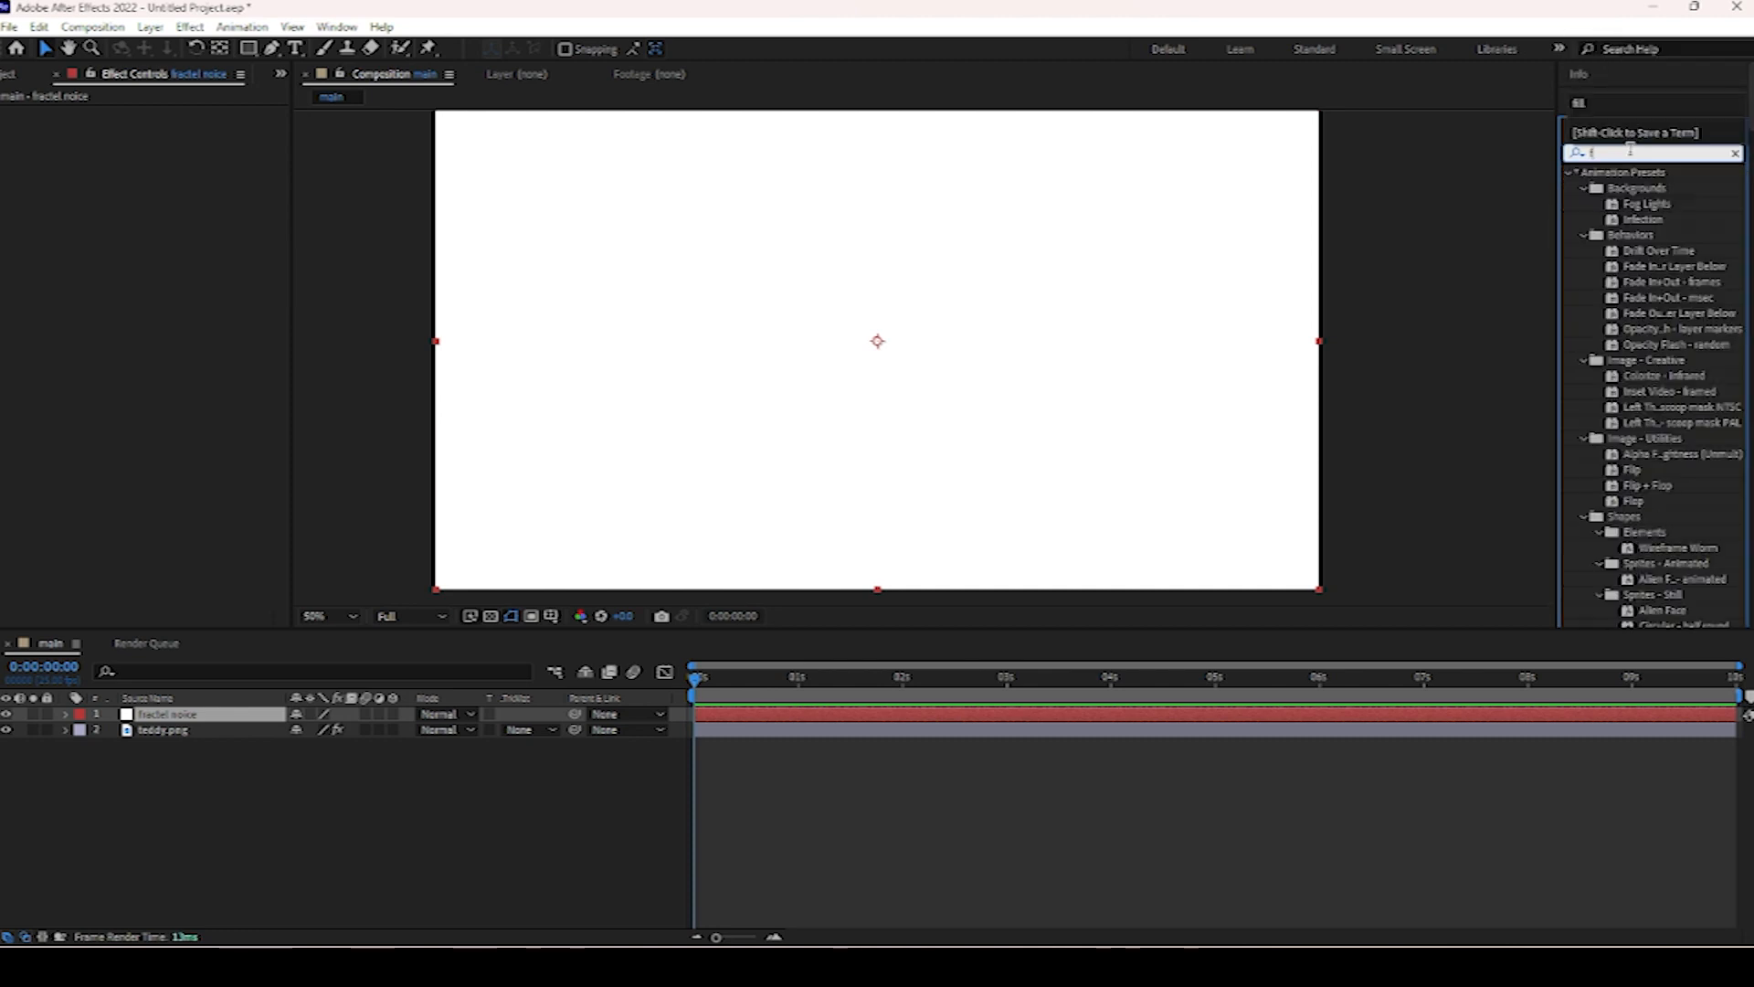
text(rac)
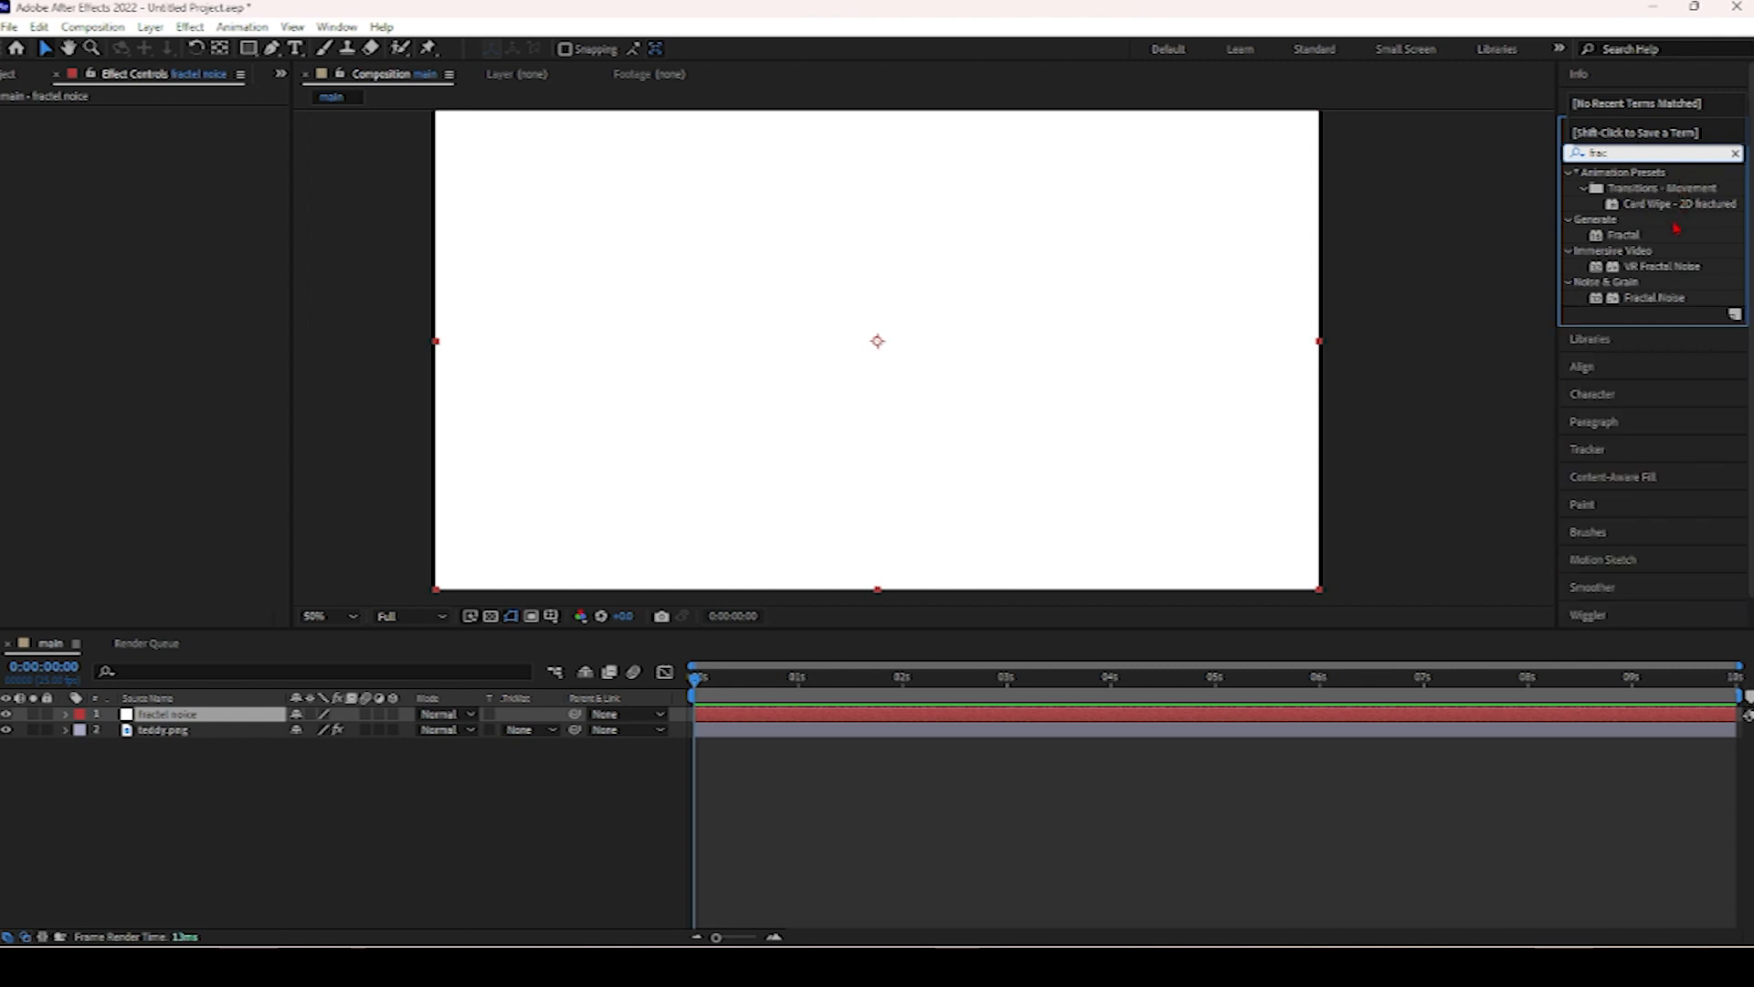
double_click(1652, 296)
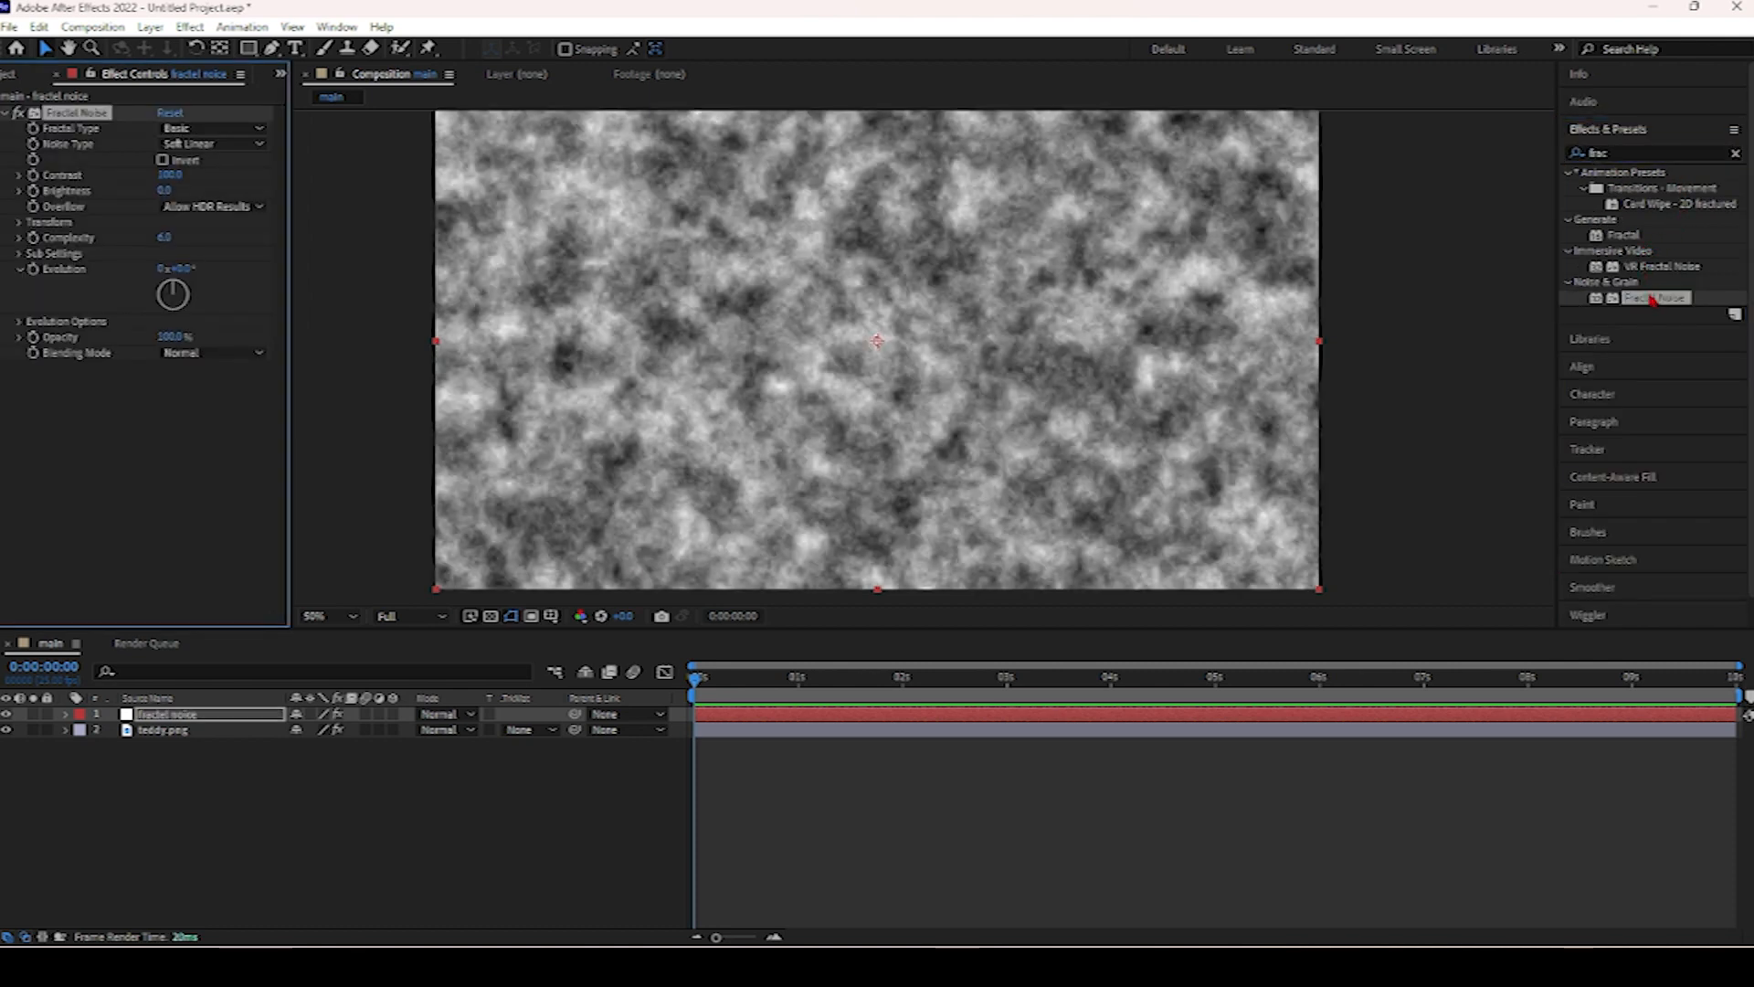
Set Fractal Noise's Transform Scale to 20.
click(19, 225)
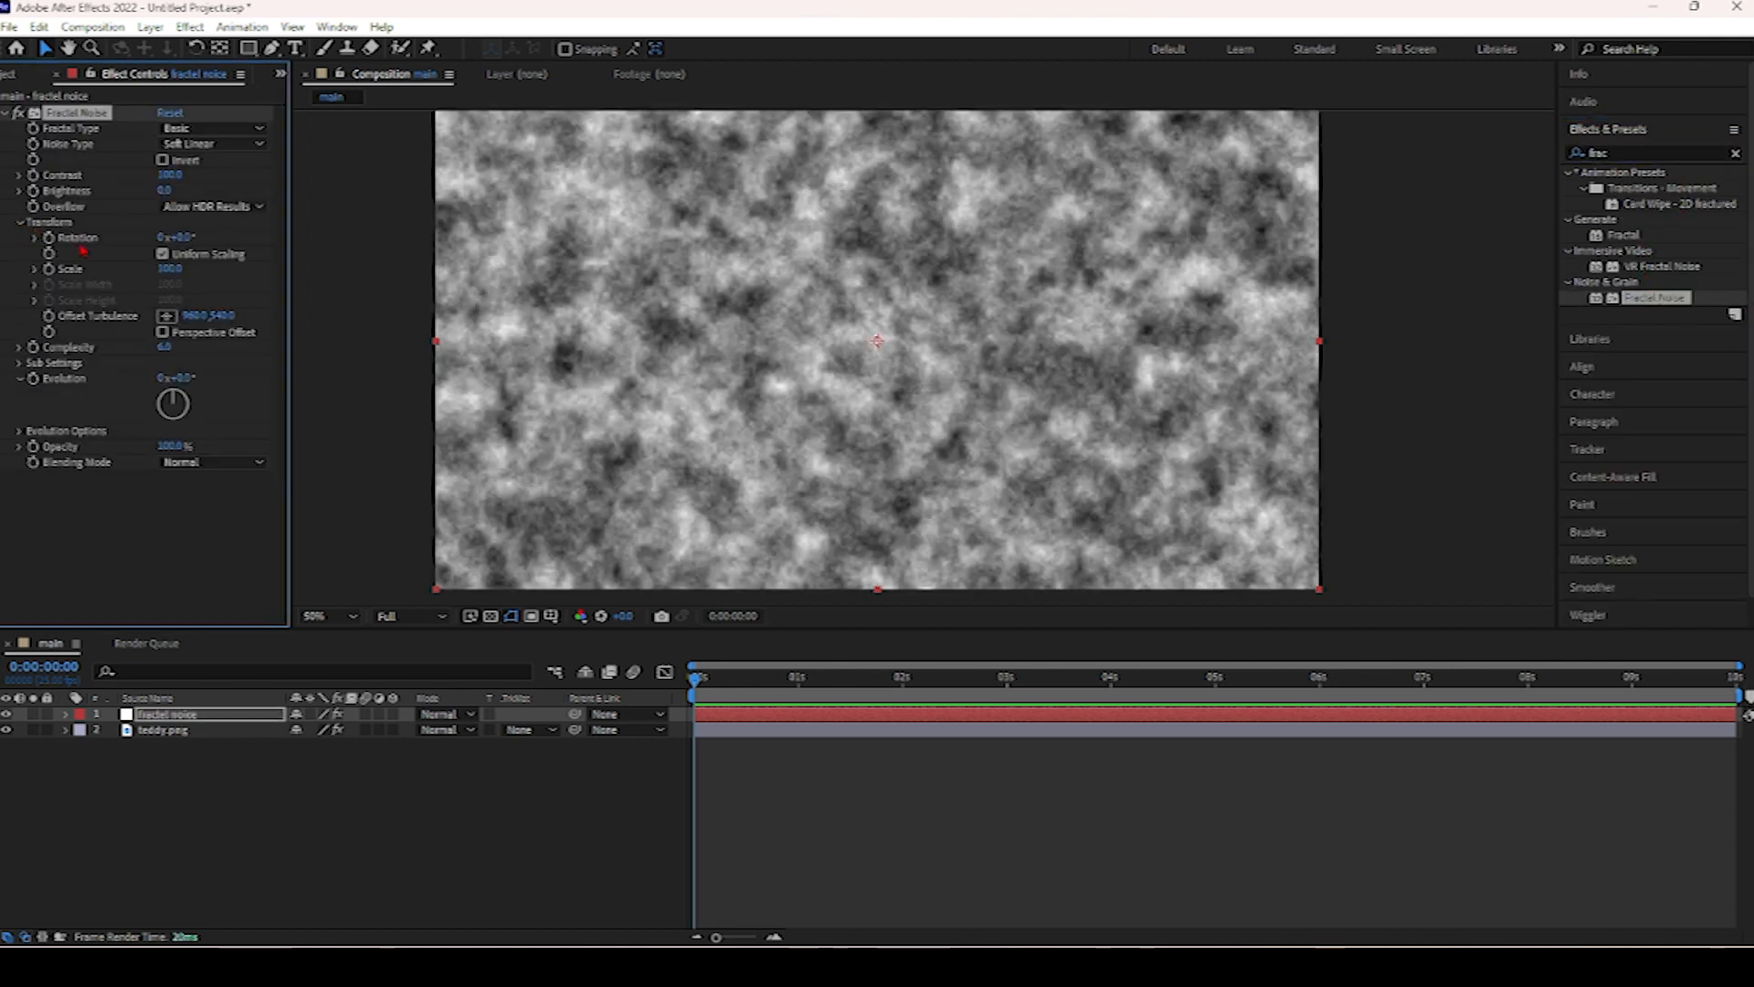
click(164, 254)
click(171, 286)
click(163, 254)
text(20)
key(Return)
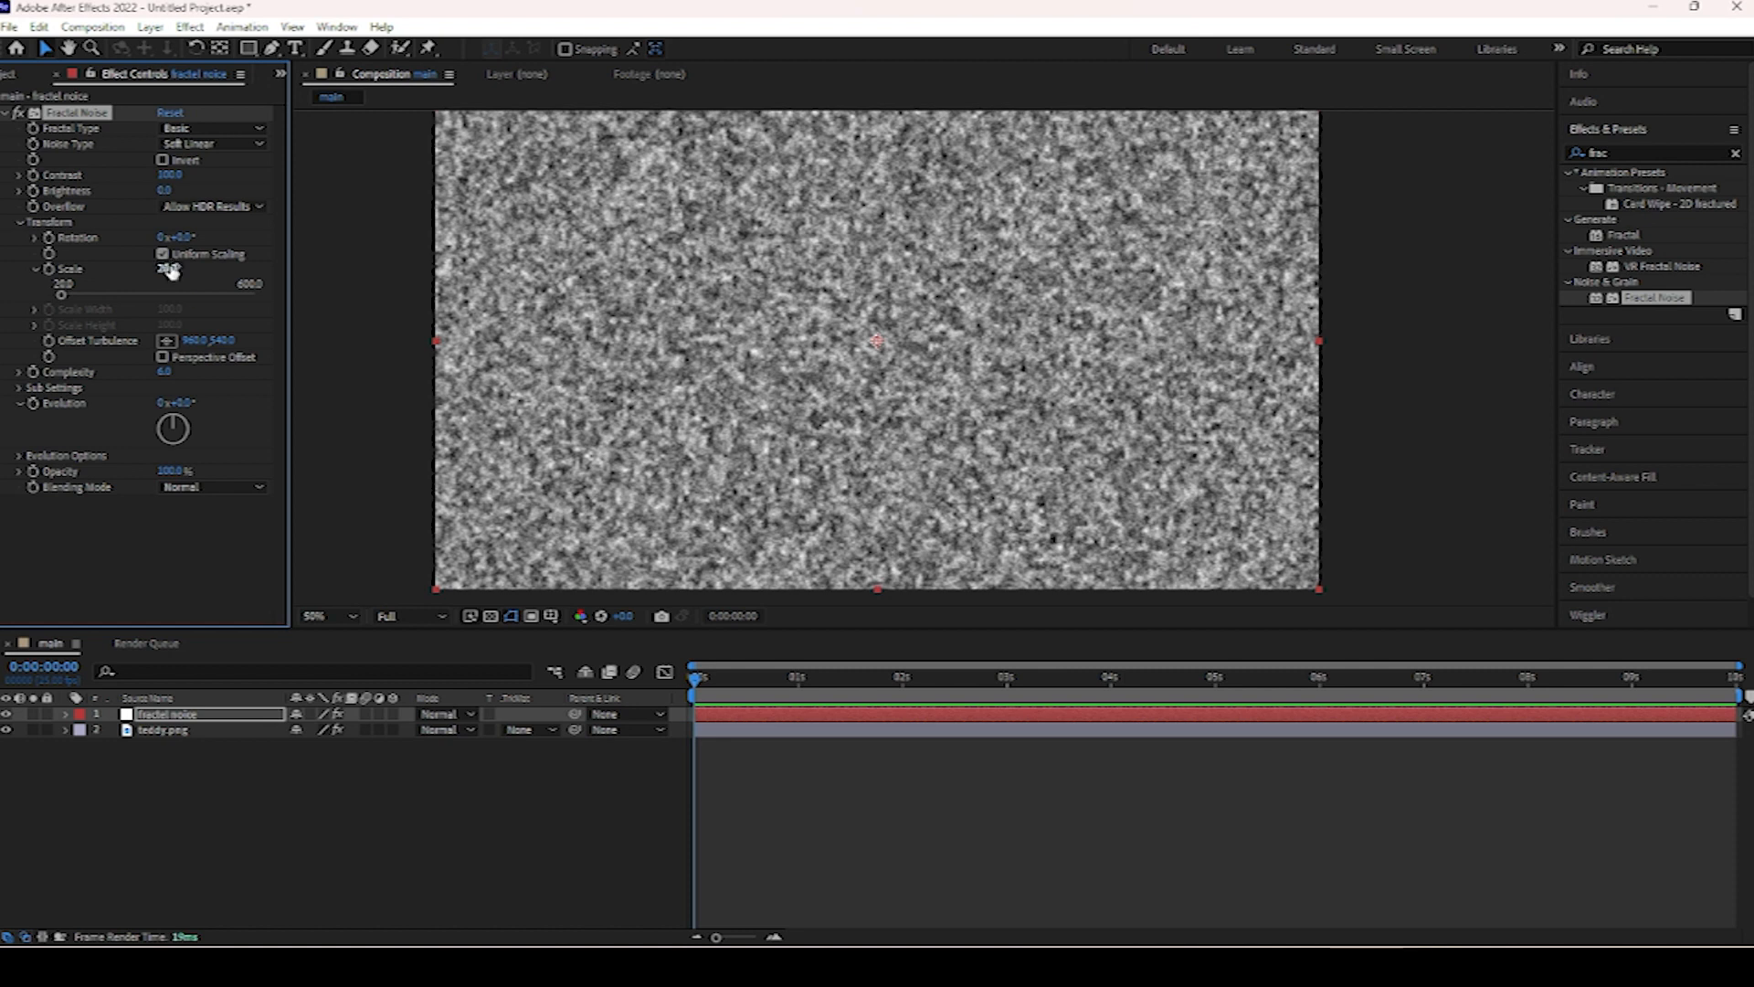
Move the fractal noise layer beneath the teddy layer and reselect the teddy layer.
click(5, 115)
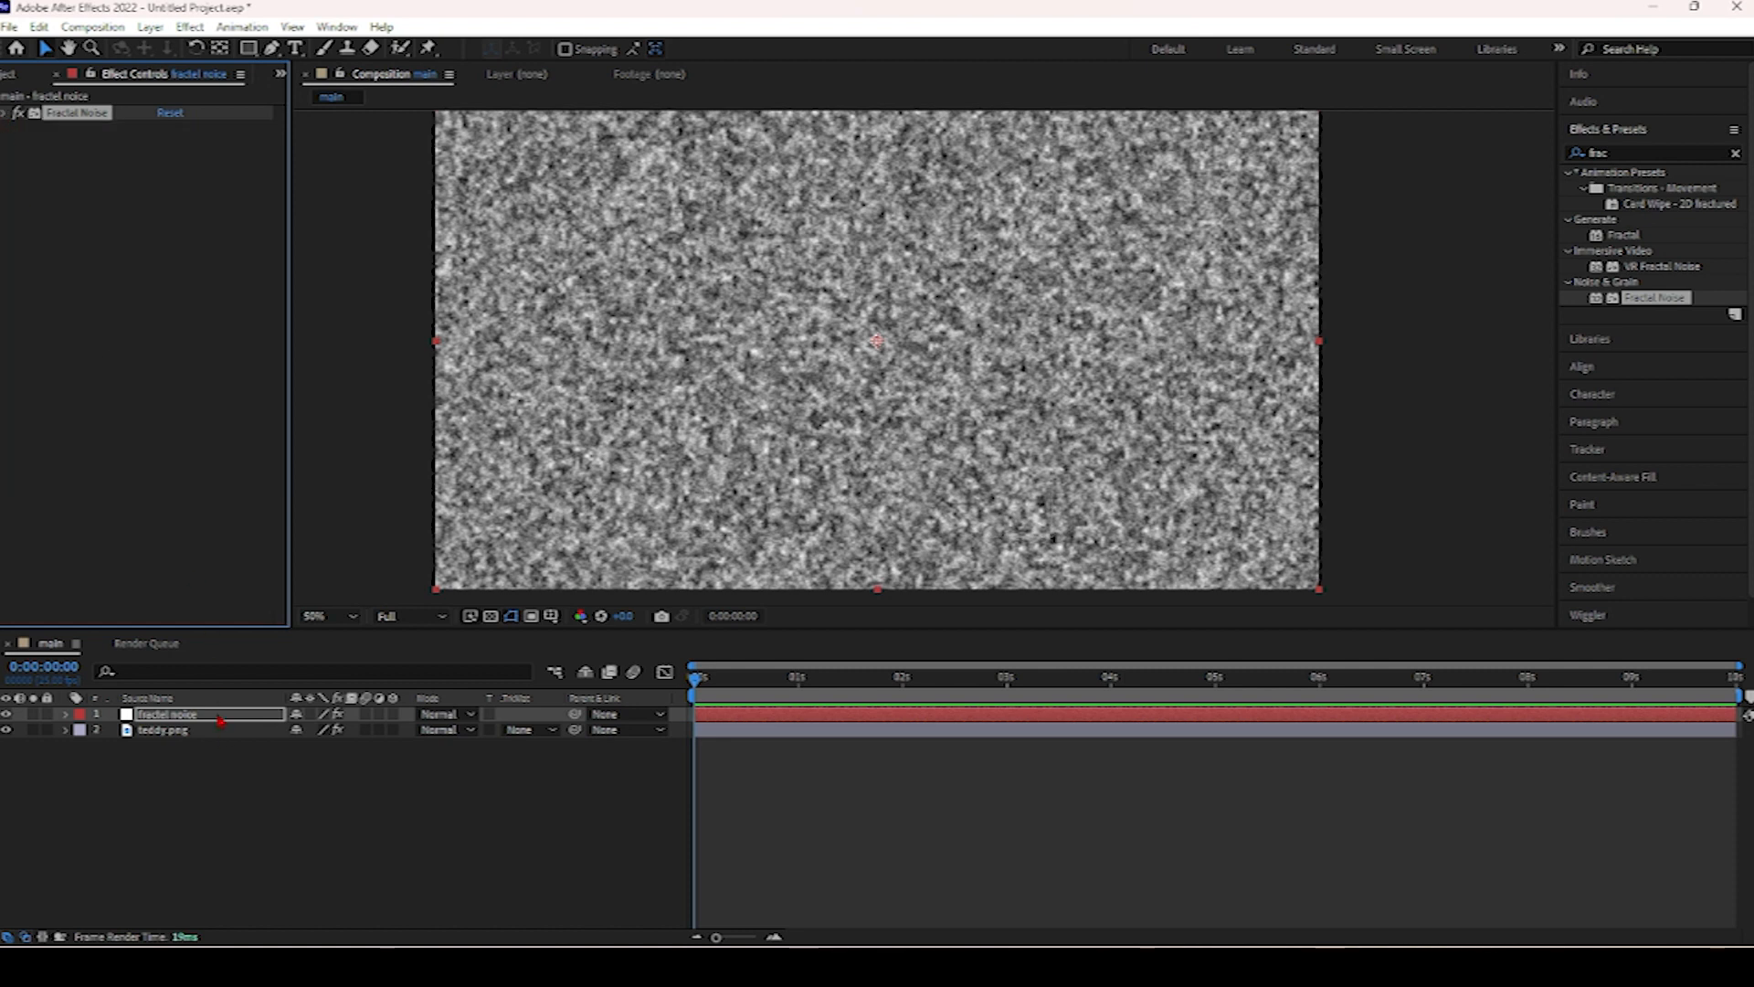
drag(220, 717, 223, 757)
click(5, 114)
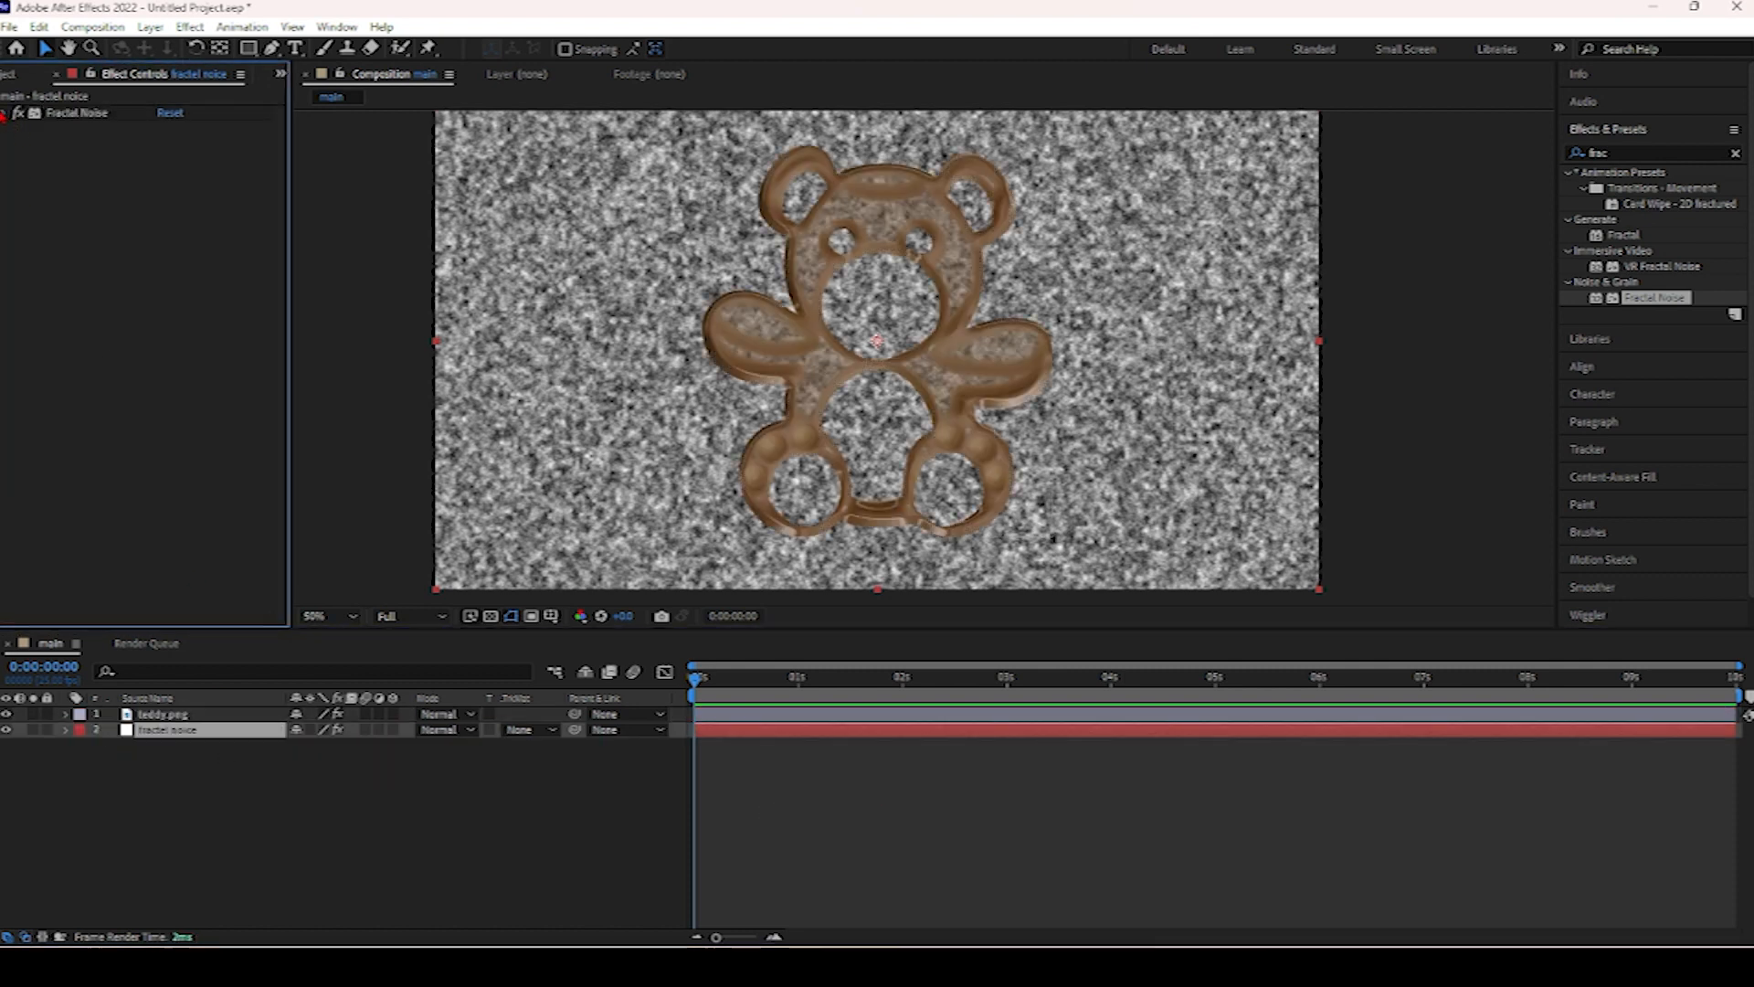
click(4, 114)
click(210, 713)
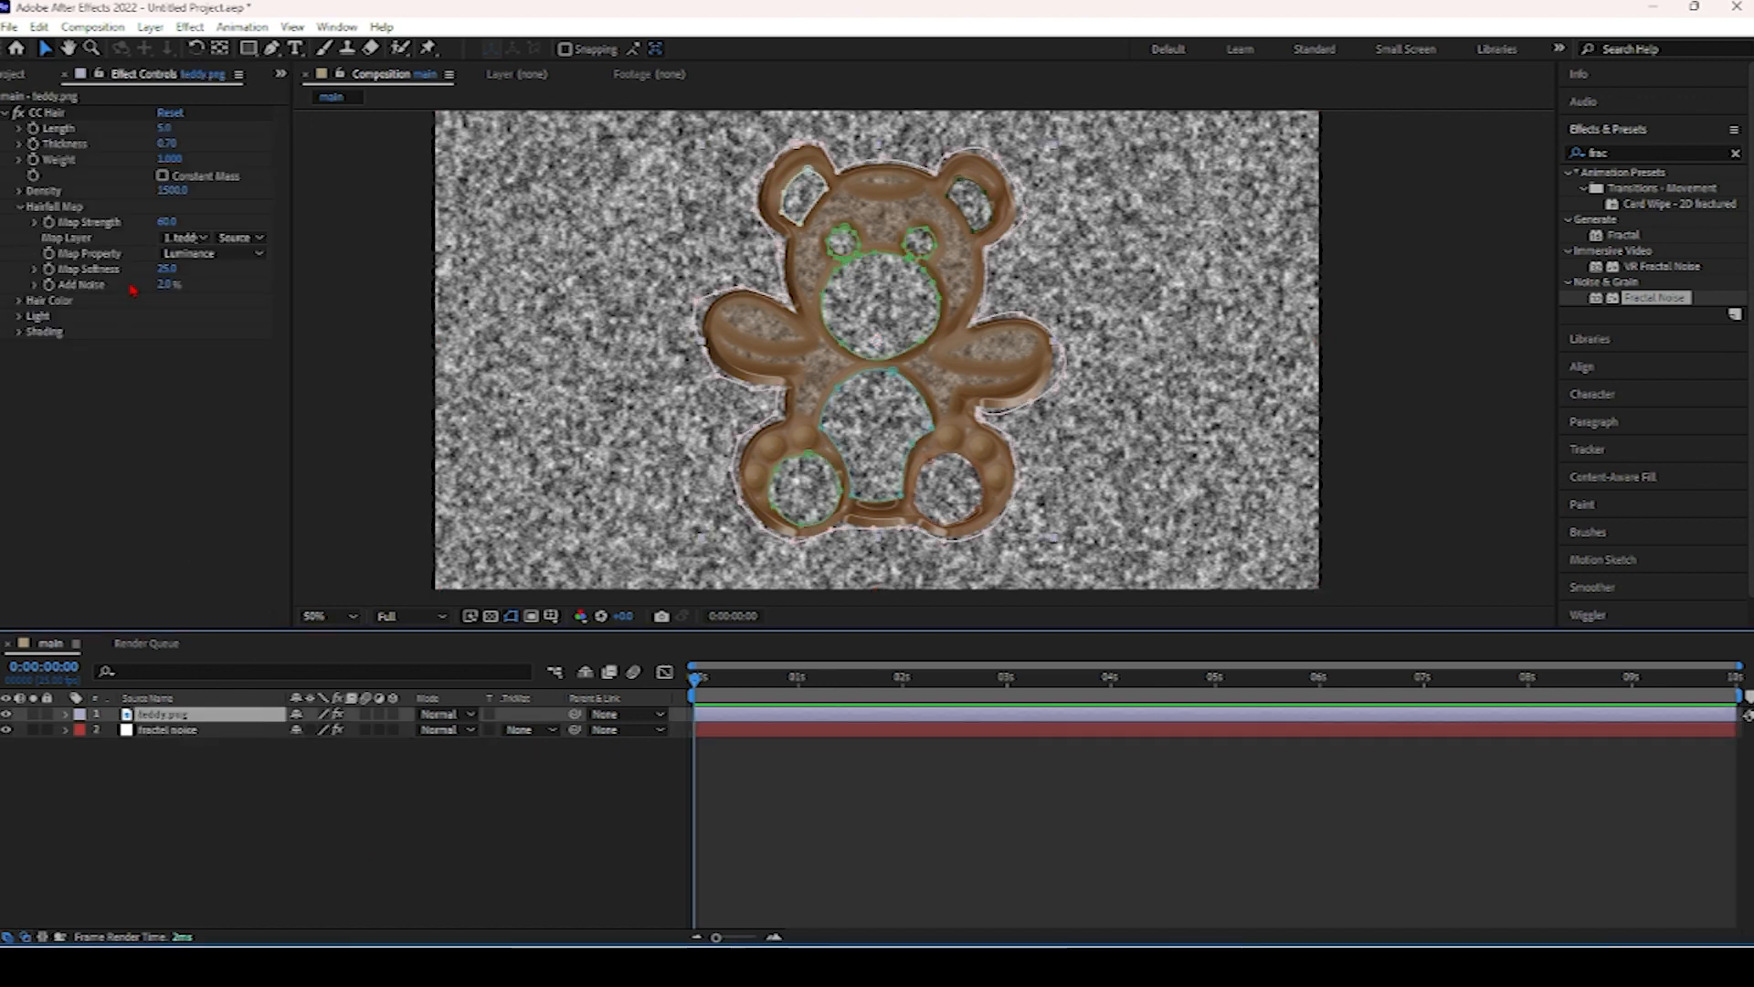
Set CC Hair's Map Layer to the fractal noise layer with its source set to Effects & Masks.
click(181, 238)
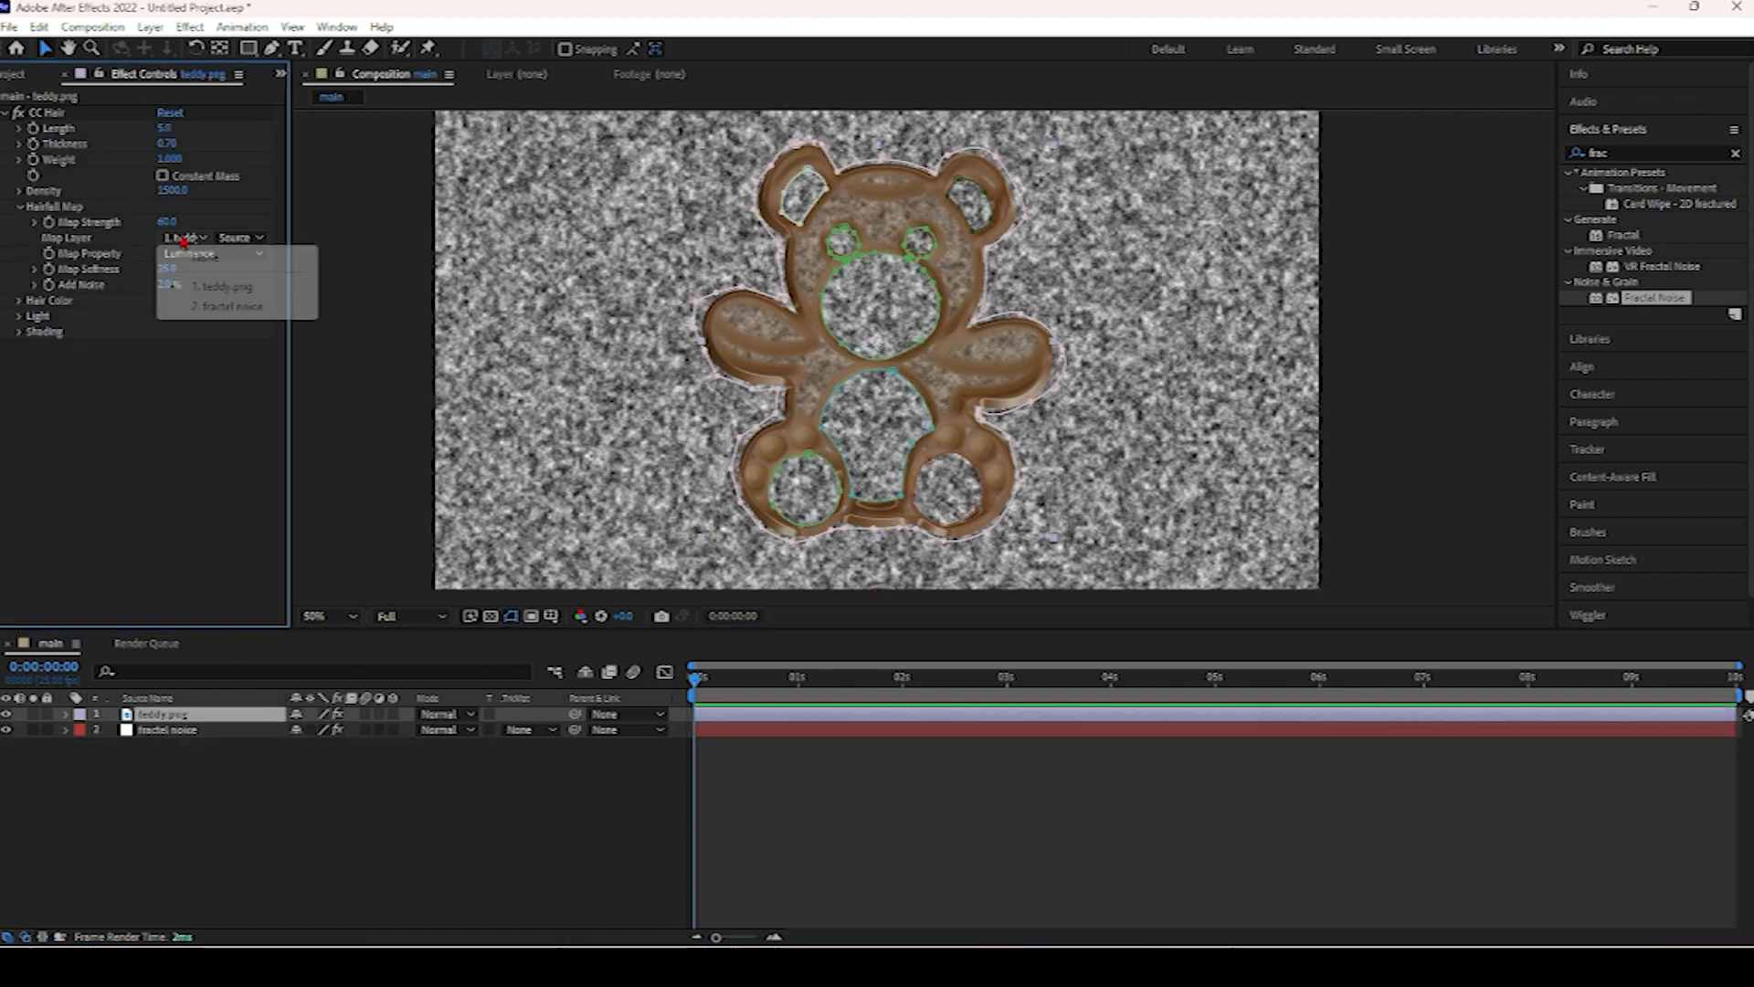
click(228, 307)
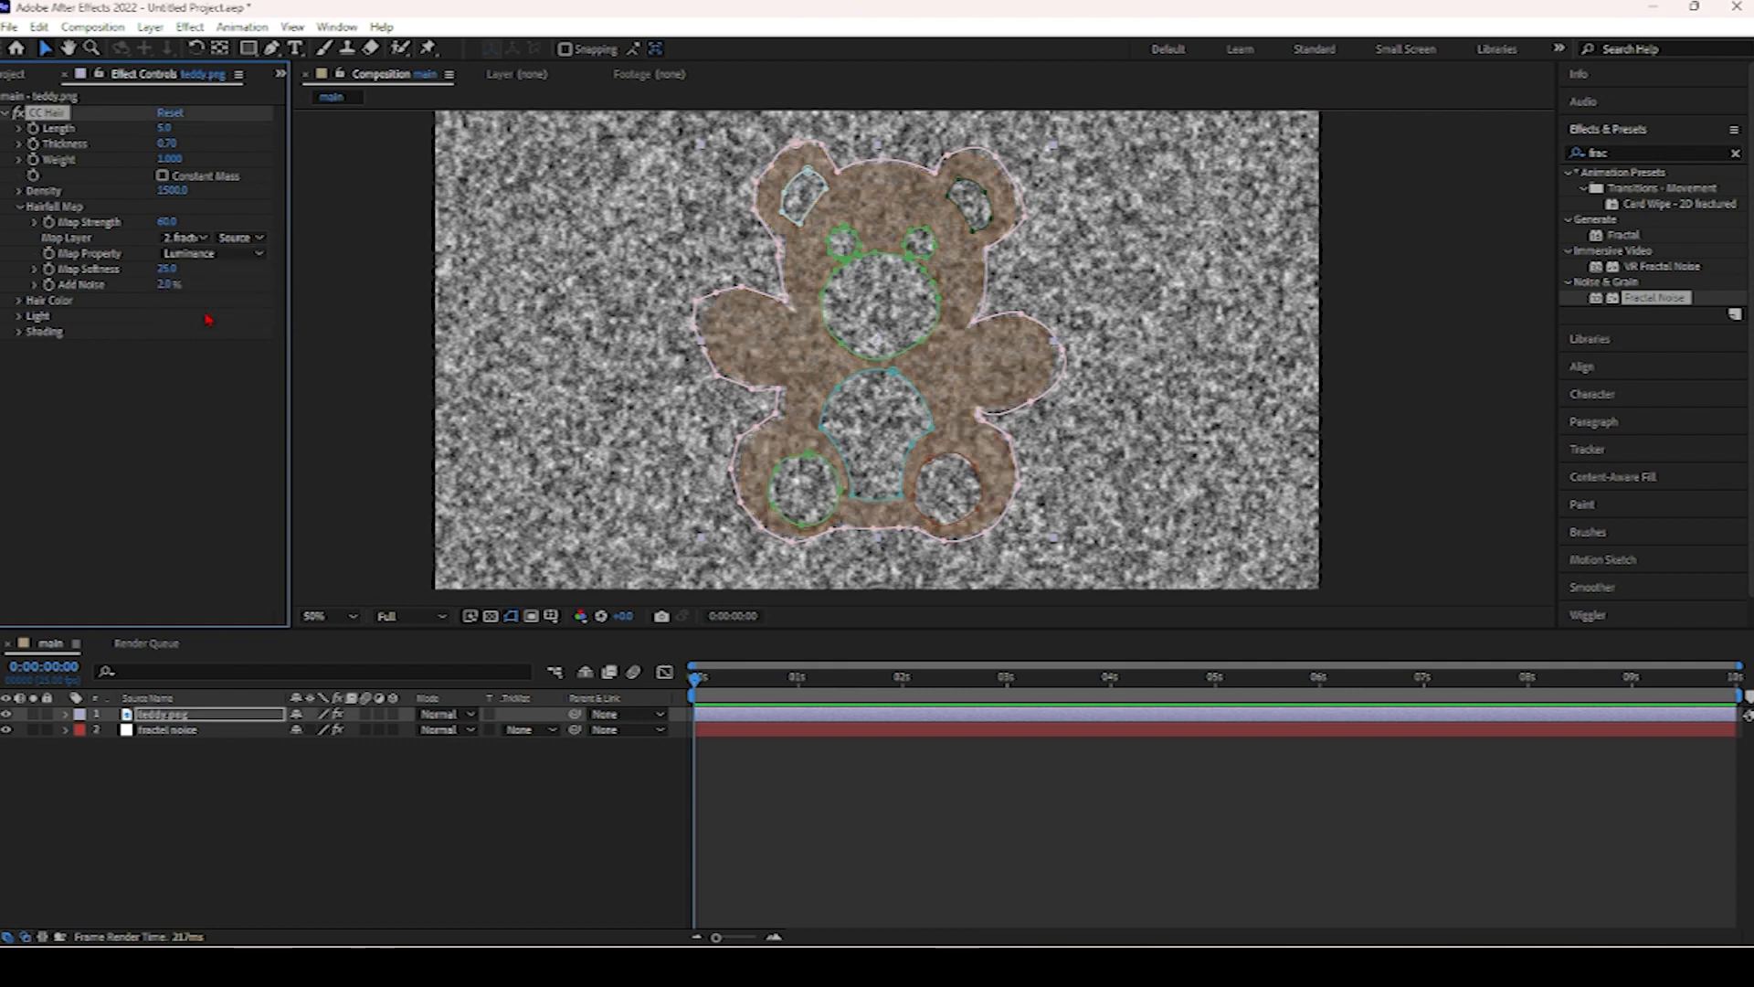
click(199, 254)
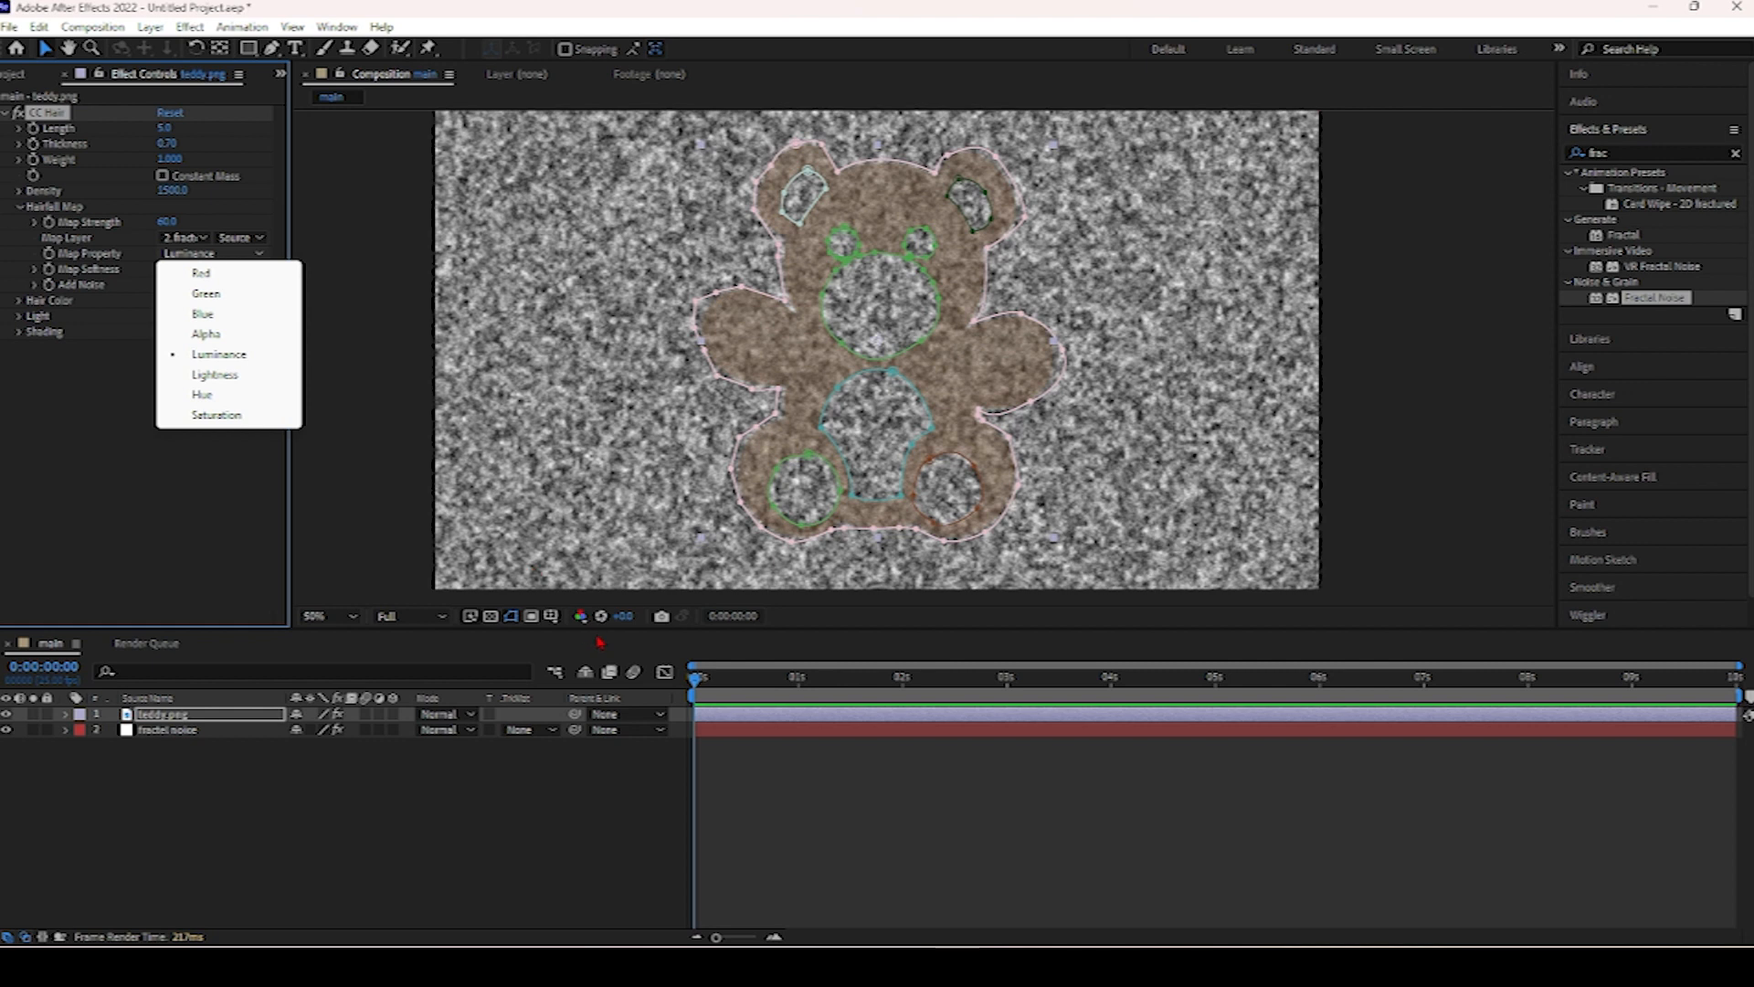
click(499, 622)
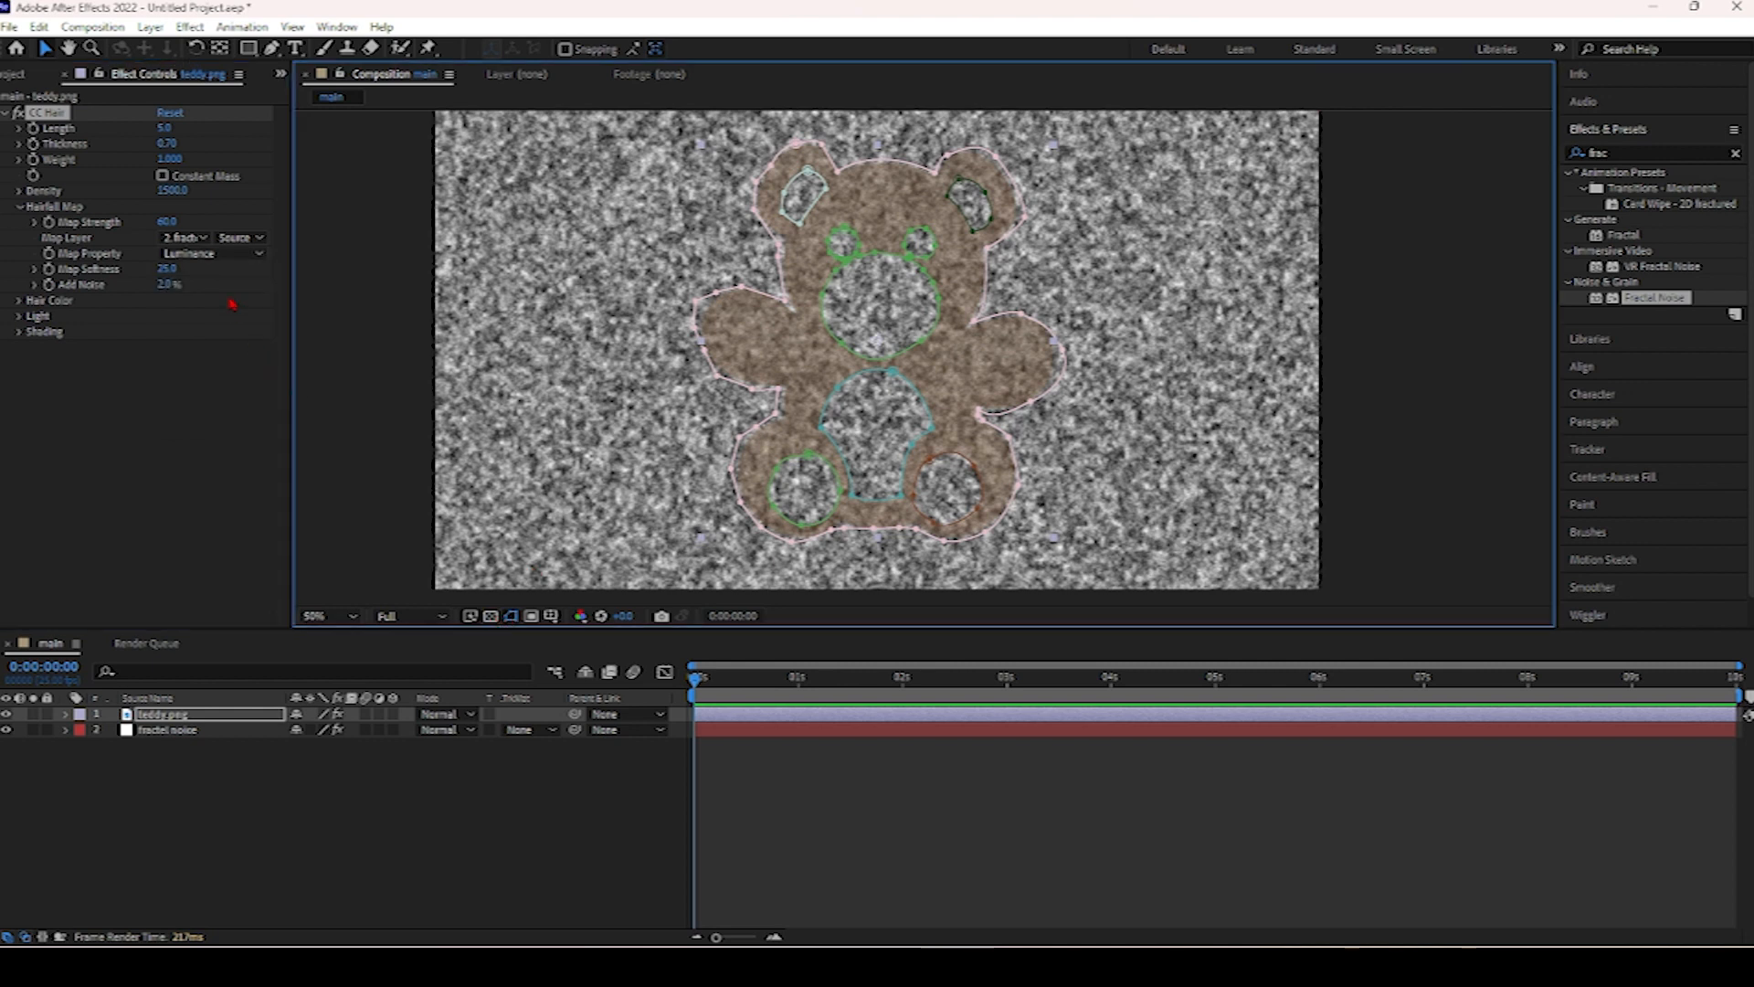
click(240, 237)
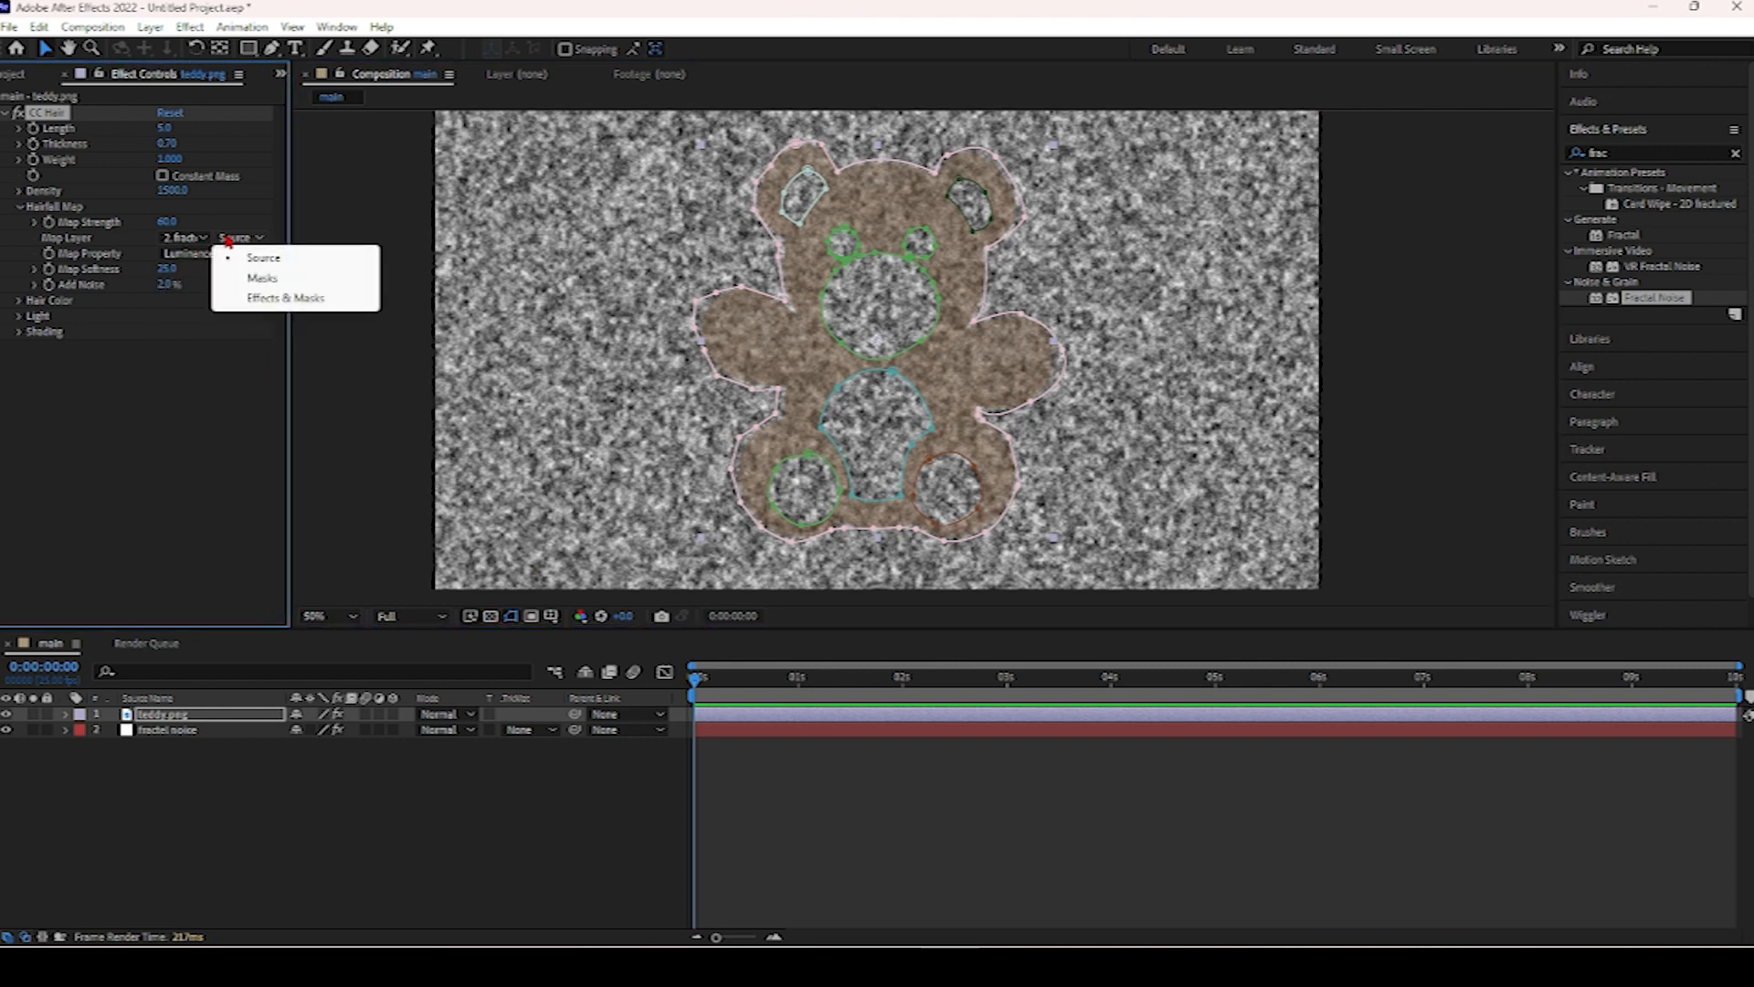
click(260, 294)
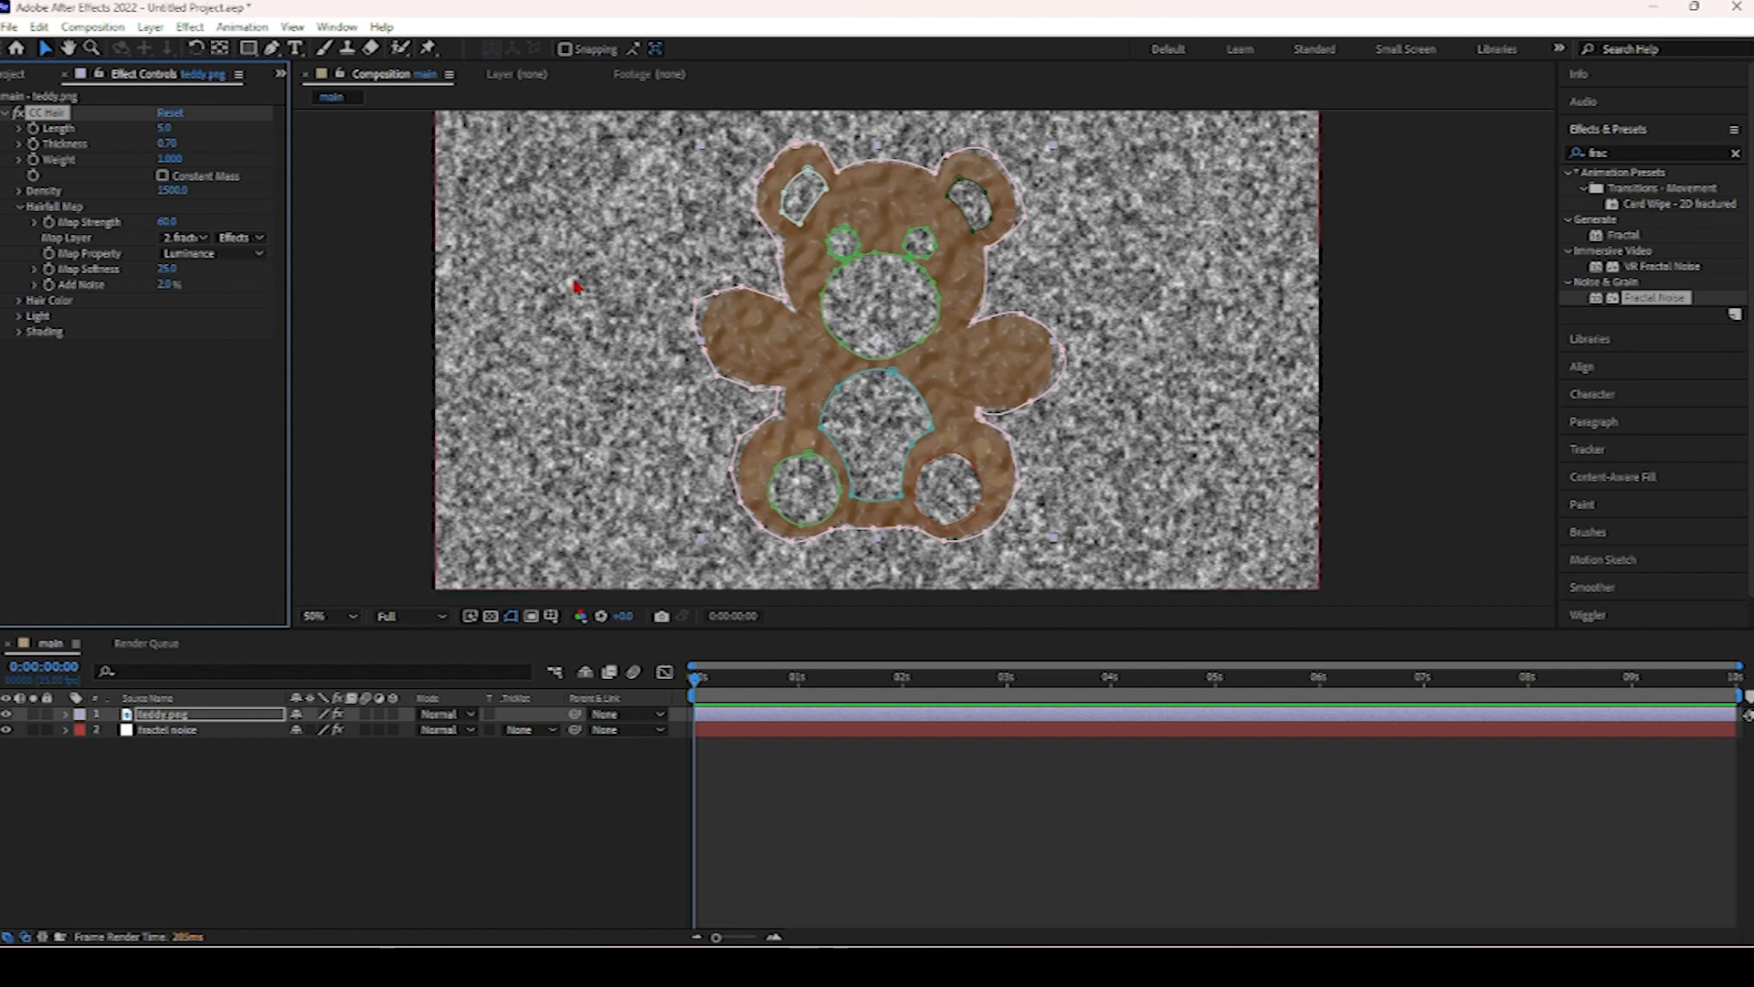
Hide and reshow the fractal noise layer to compare the hair result.
click(203, 242)
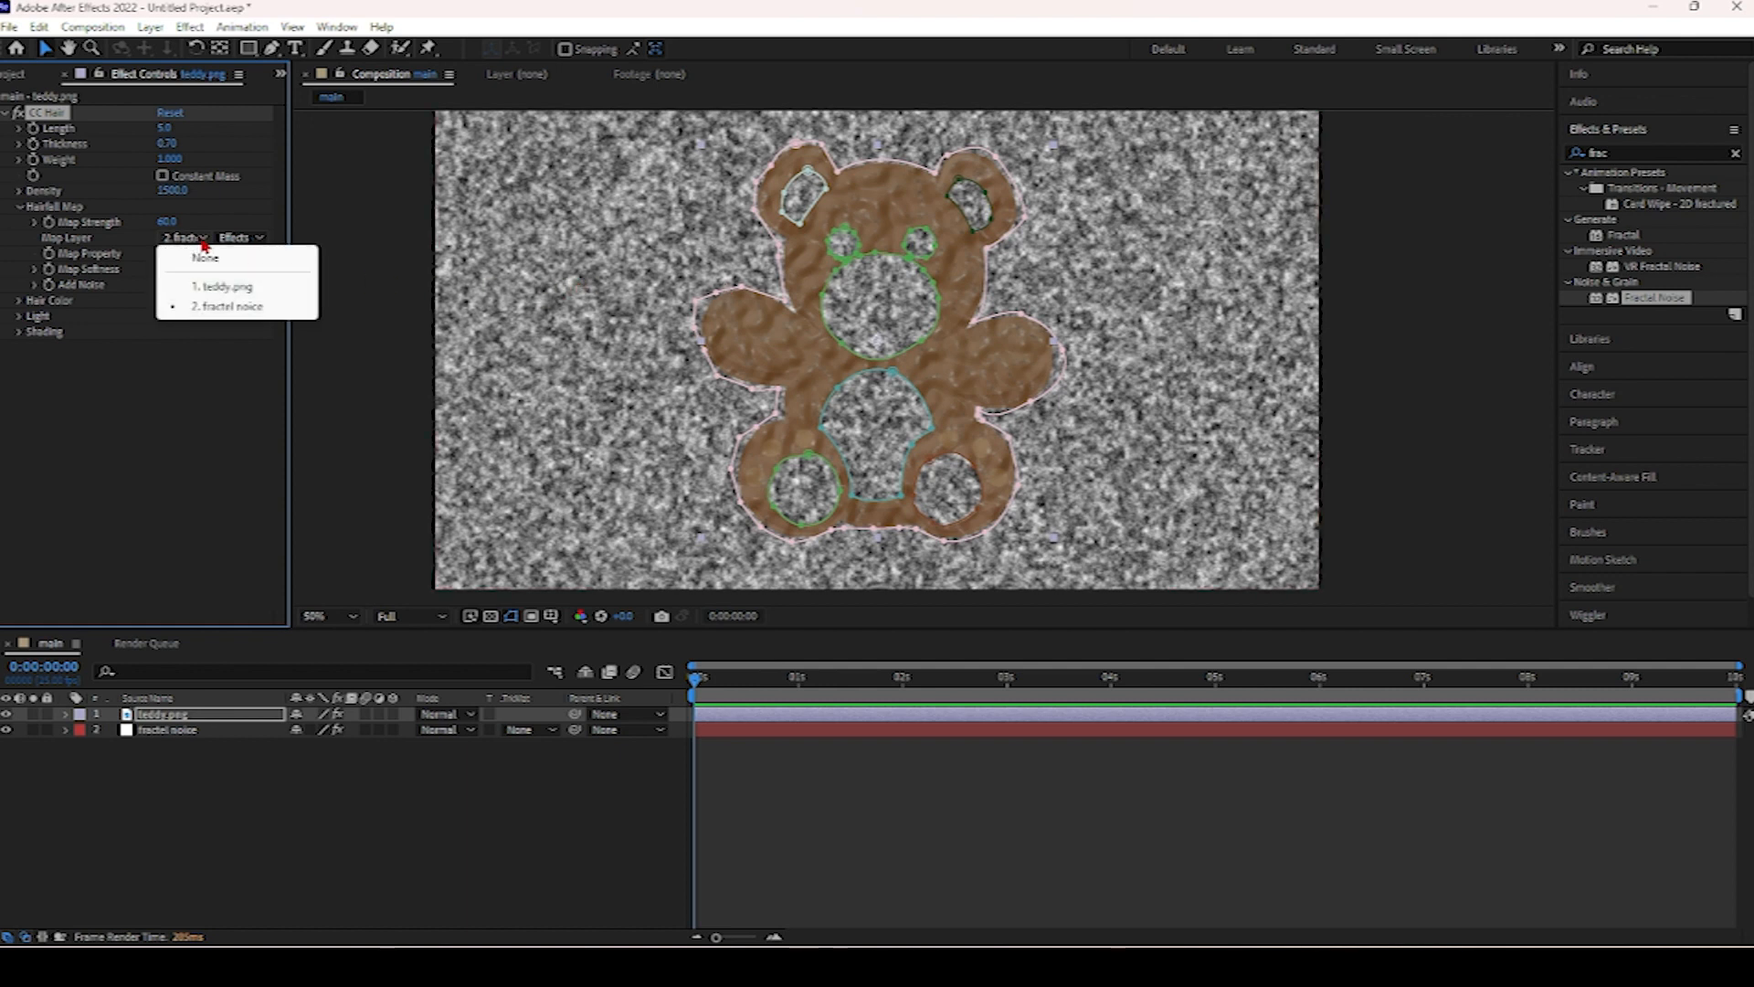
click(205, 308)
click(205, 722)
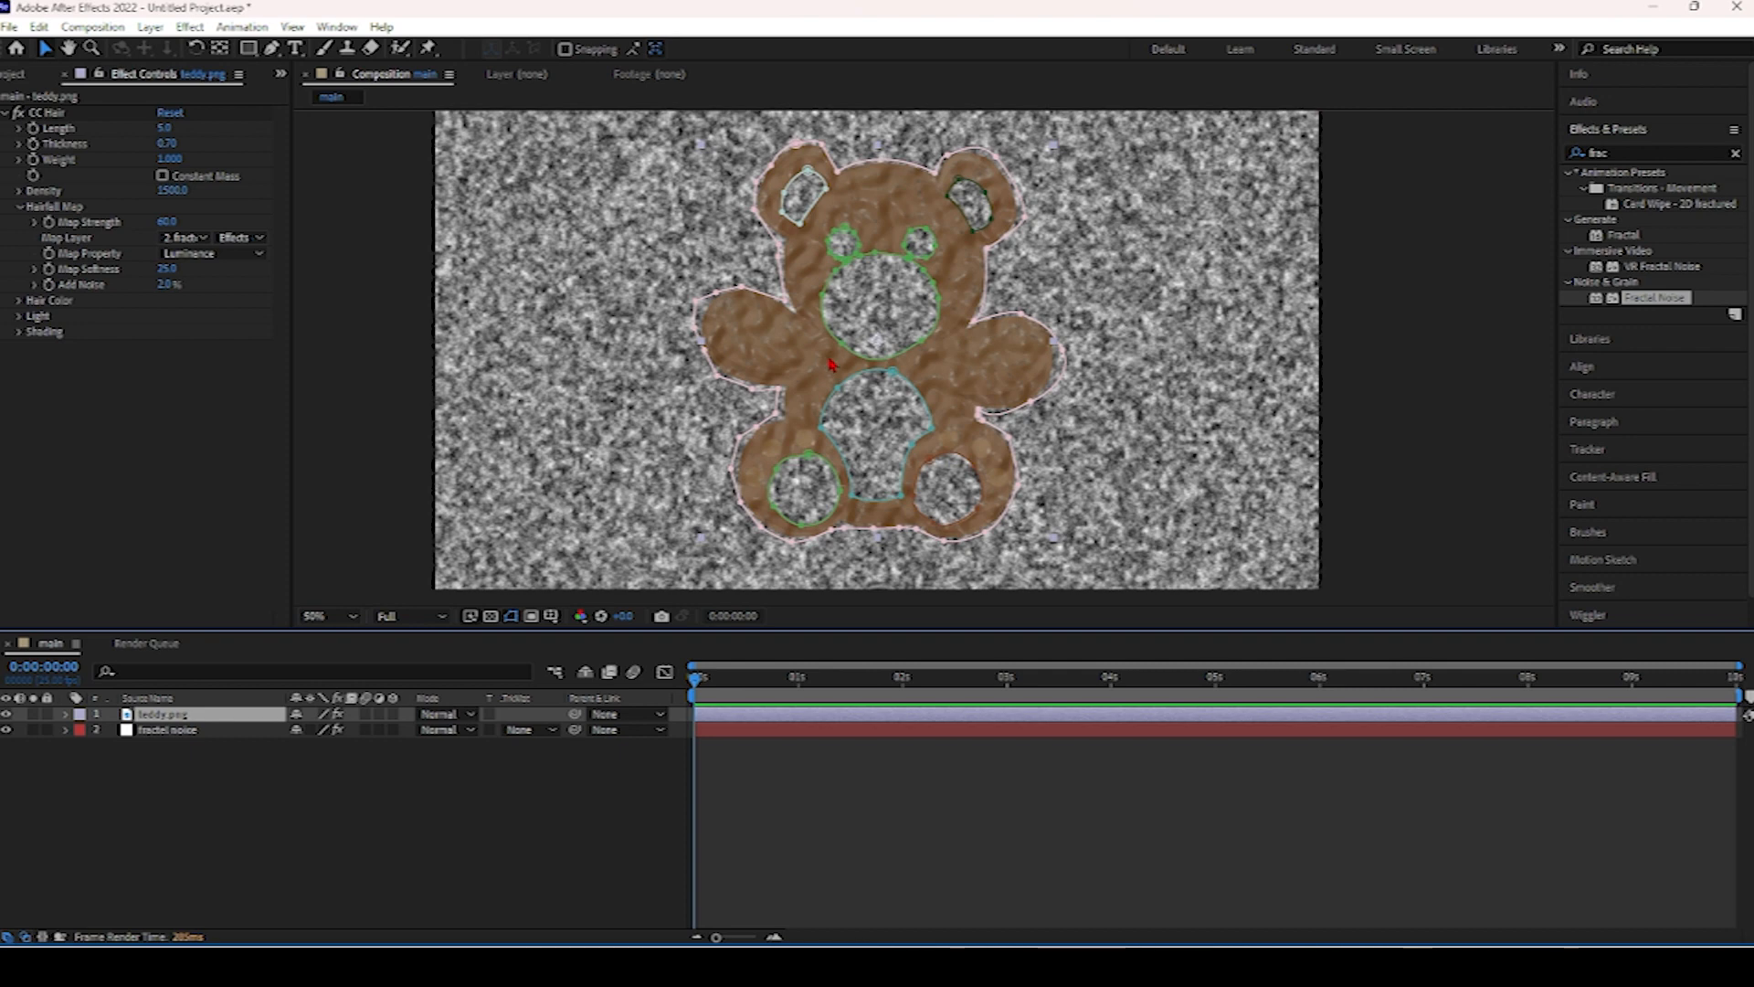
click(6, 729)
click(6, 729)
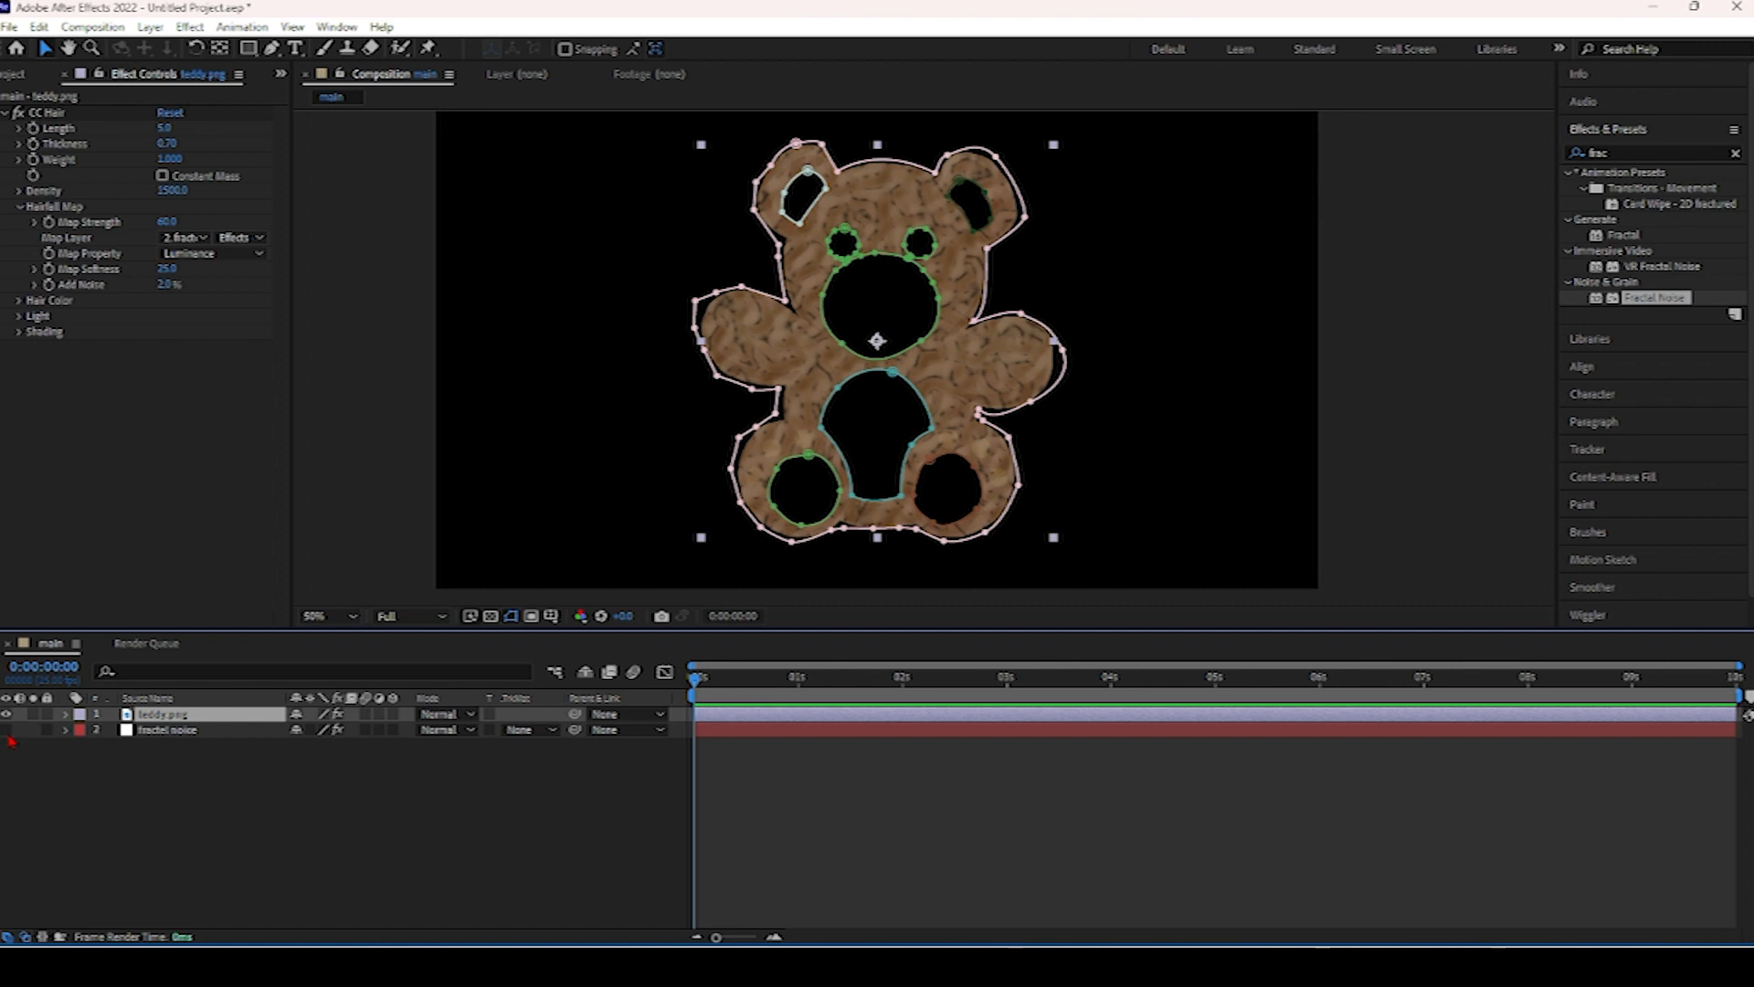
click(6, 729)
Set the Hairfall Map Strength to 100.
click(170, 222)
text(100)
key(Return)
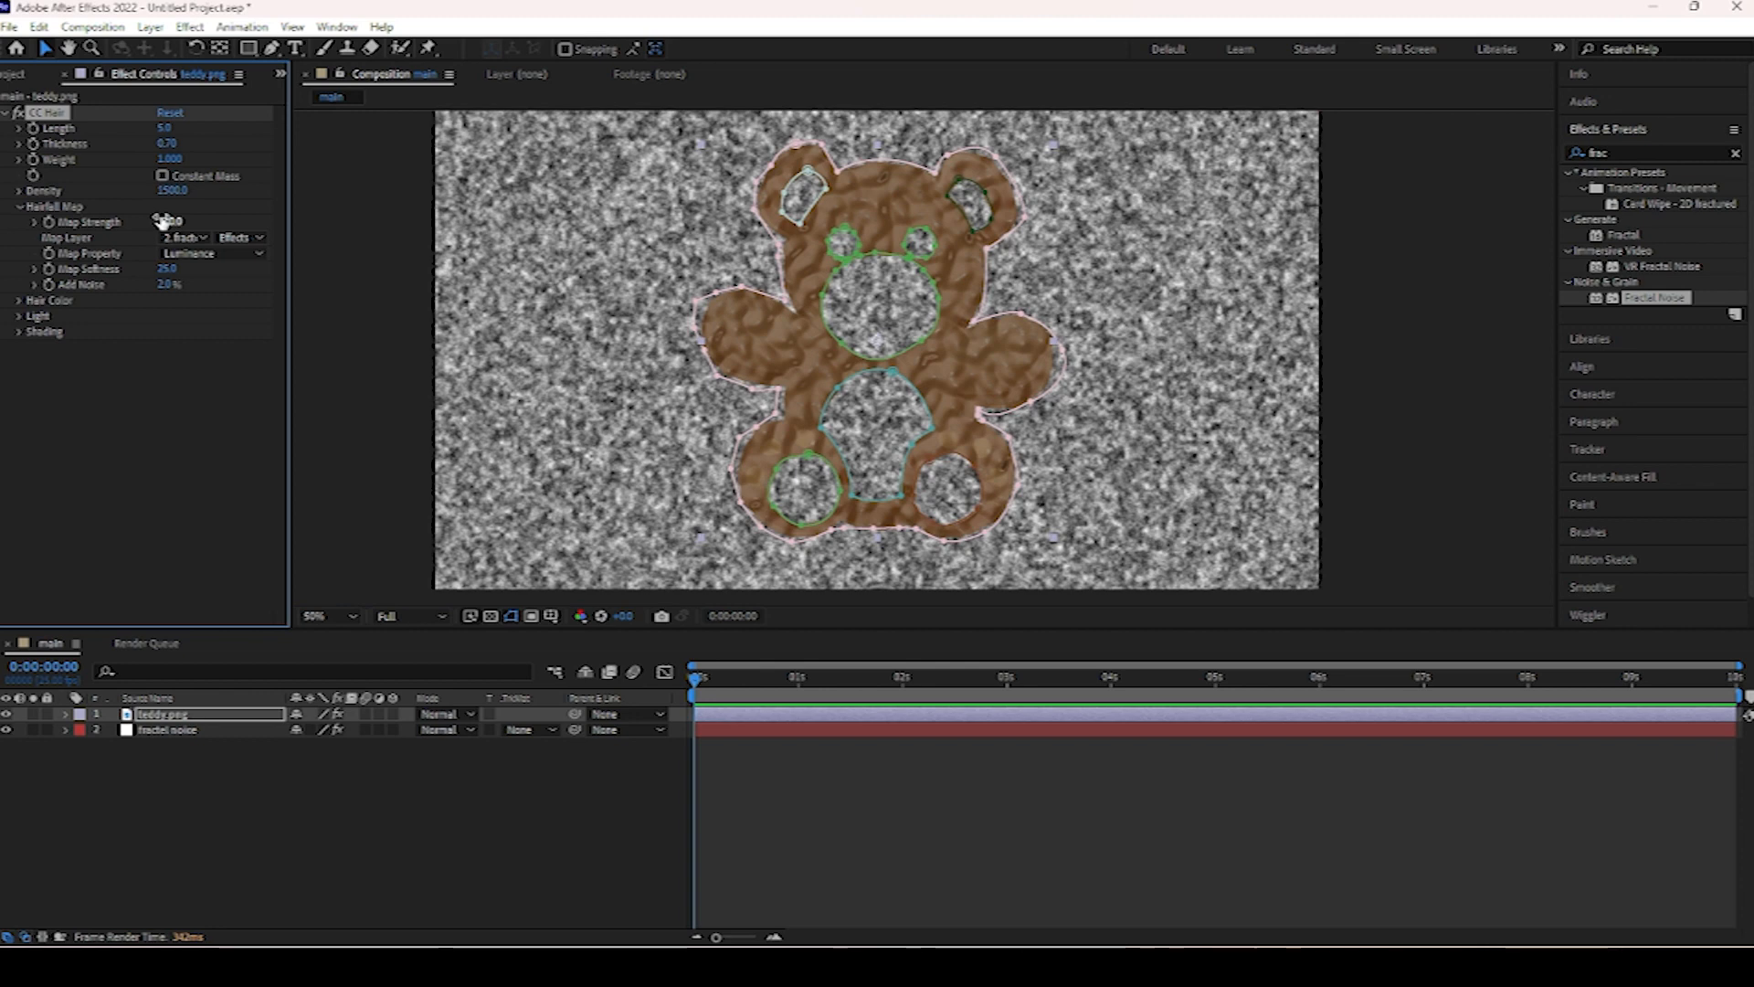
Set the Hairfall Map's Add Noise to 35%.
drag(170, 284, 203, 290)
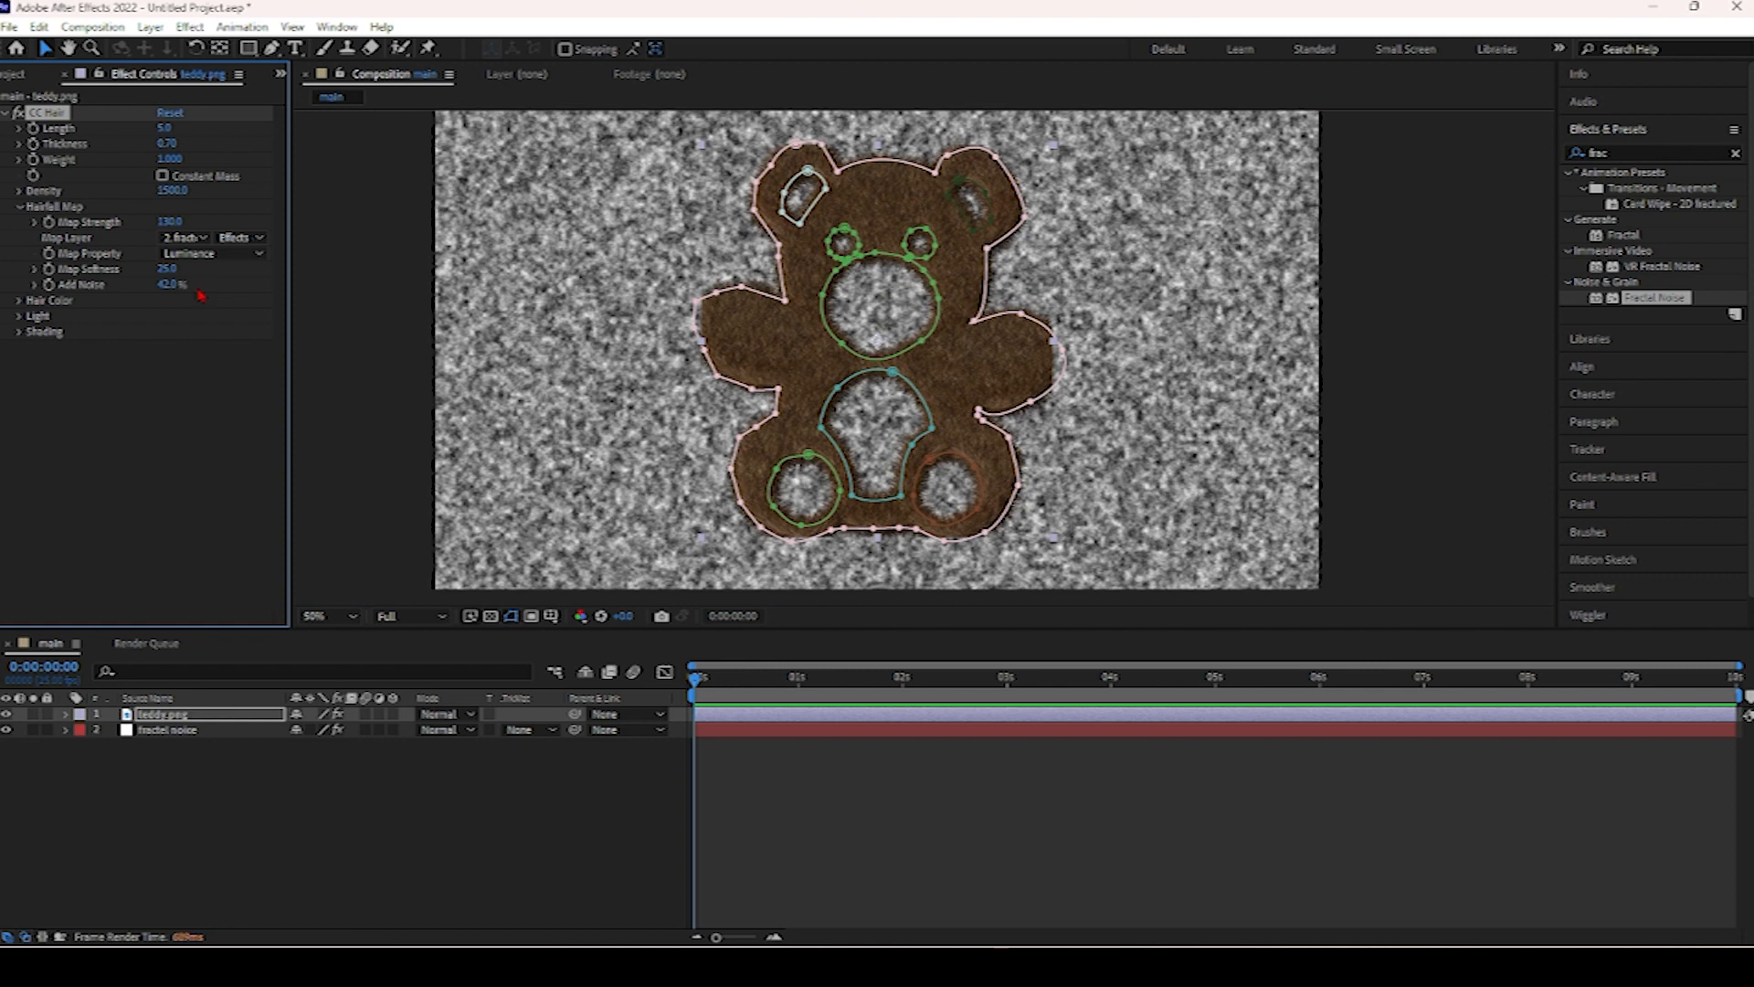
click(172, 285)
text(45)
key(BackSpace)
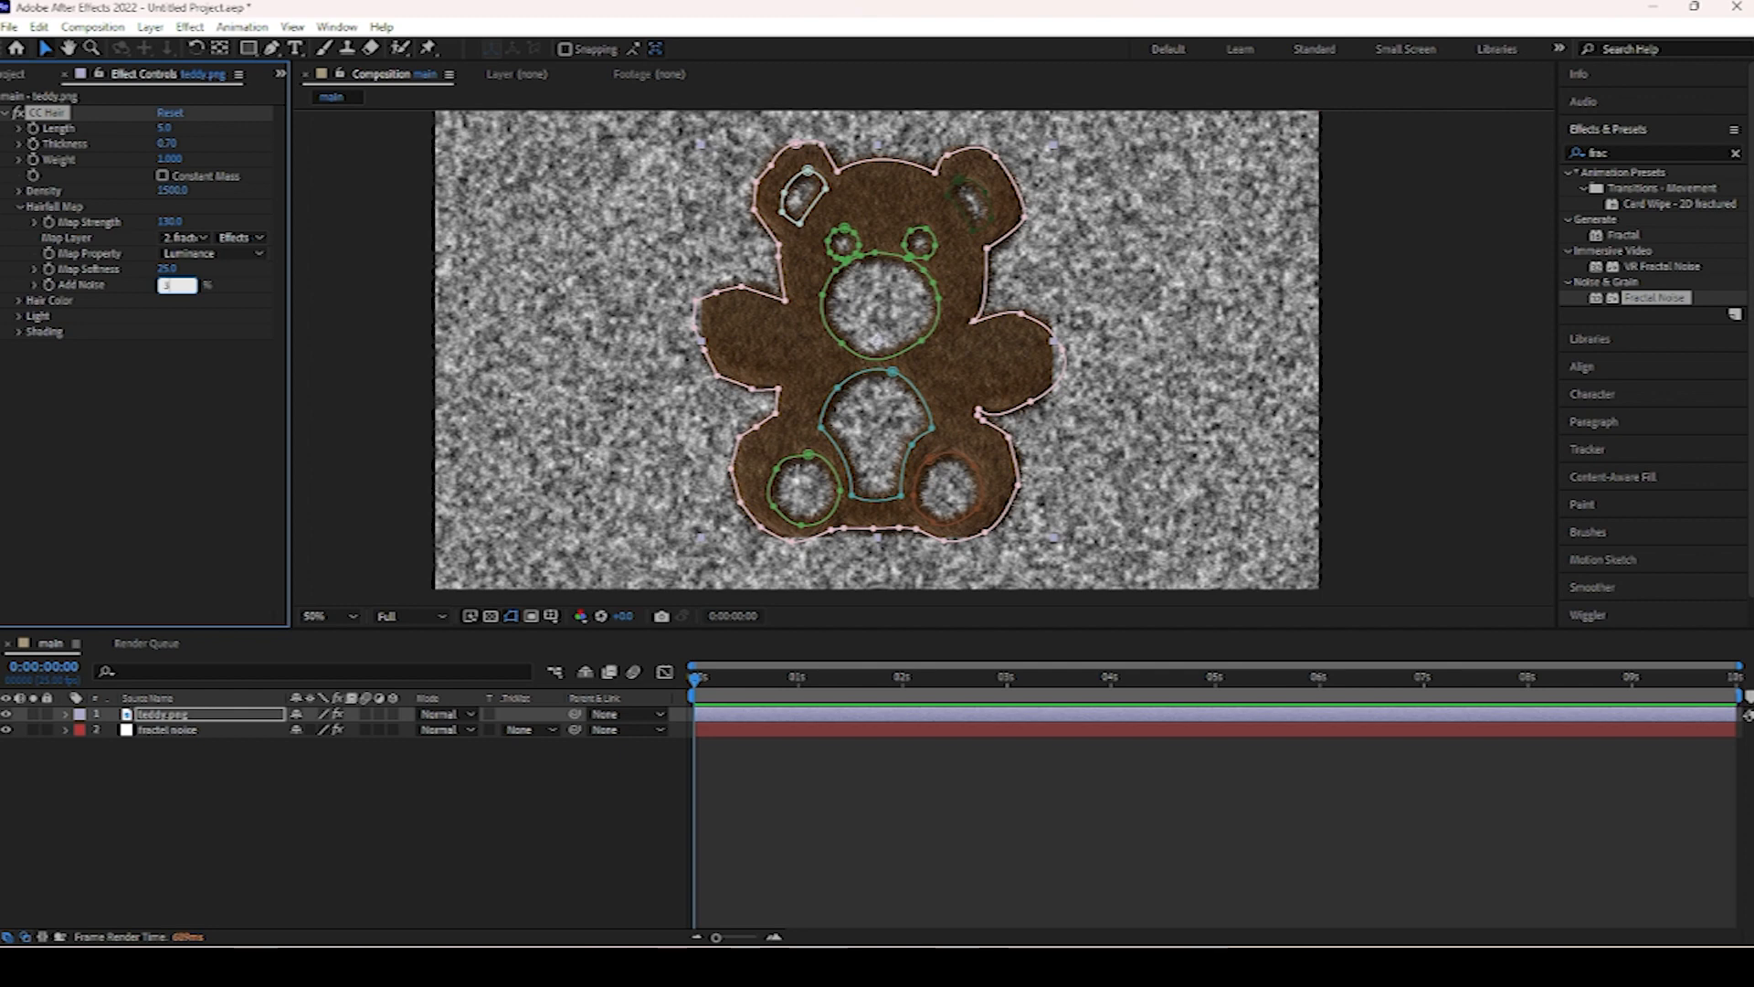
key(Return)
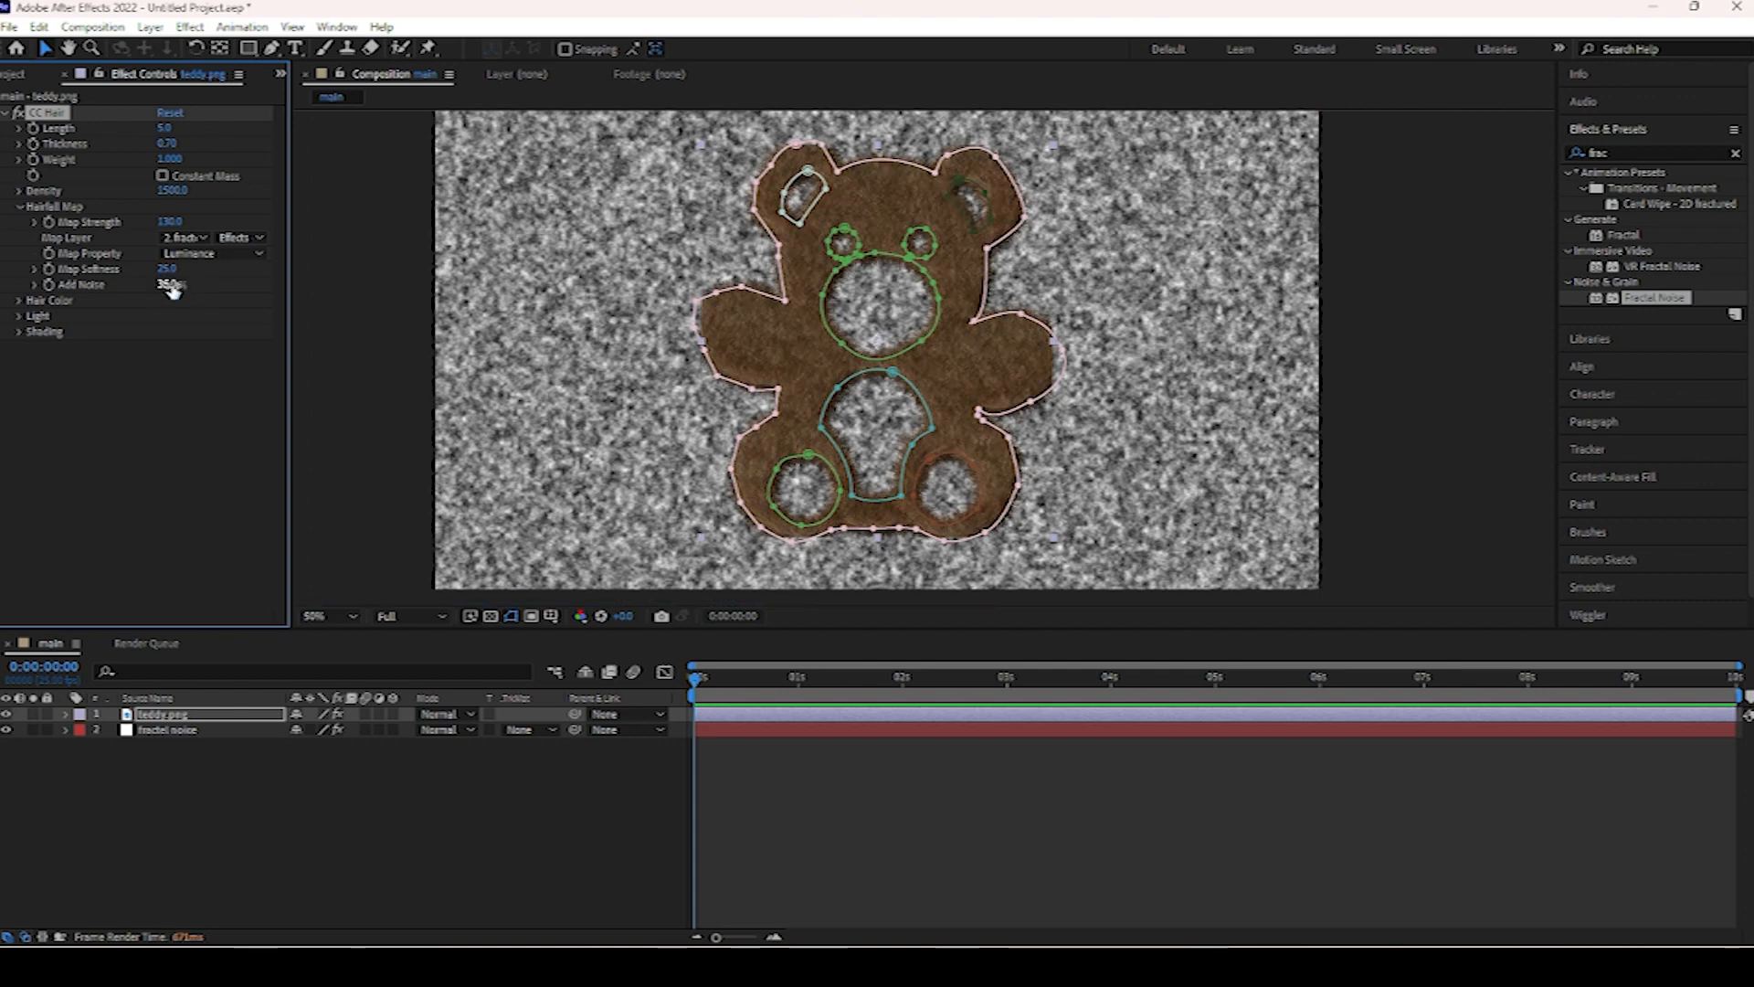
Raise Map Softness to about 28.6 and set CC Hair's Weight to 0.
drag(167, 269, 197, 269)
click(170, 159)
text(0)
key(Return)
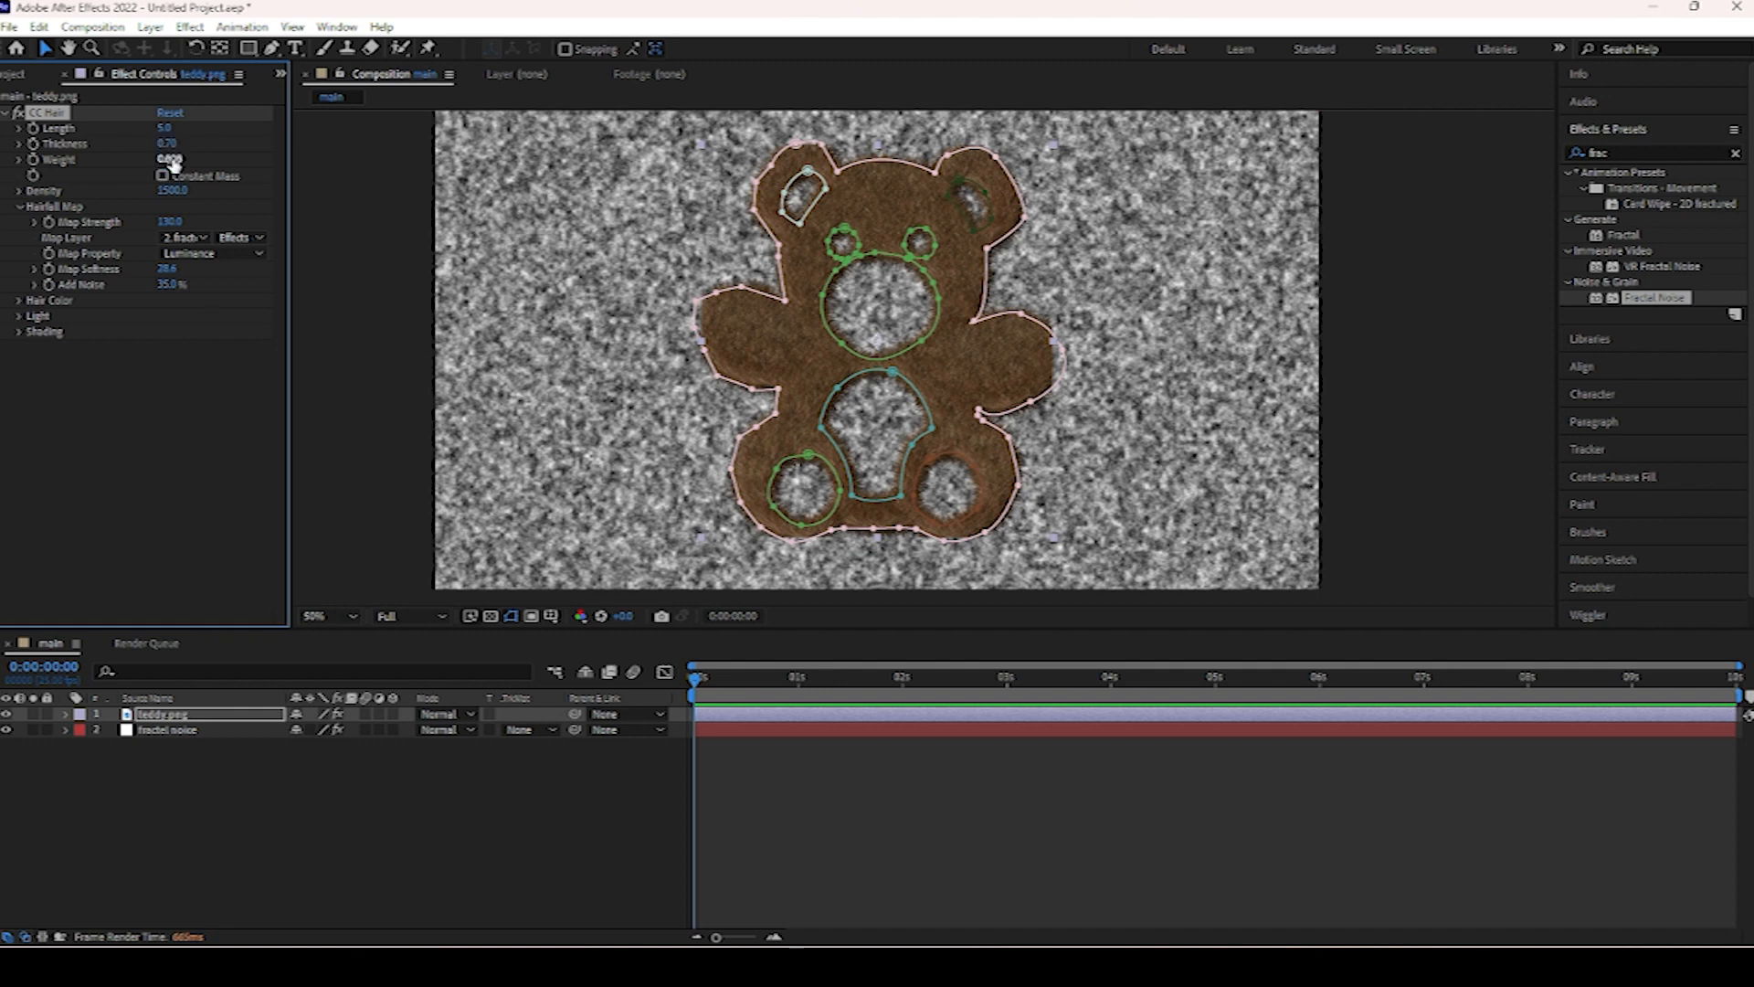
Set CC Hair's Thickness to 1.00.
click(168, 146)
key(Return)
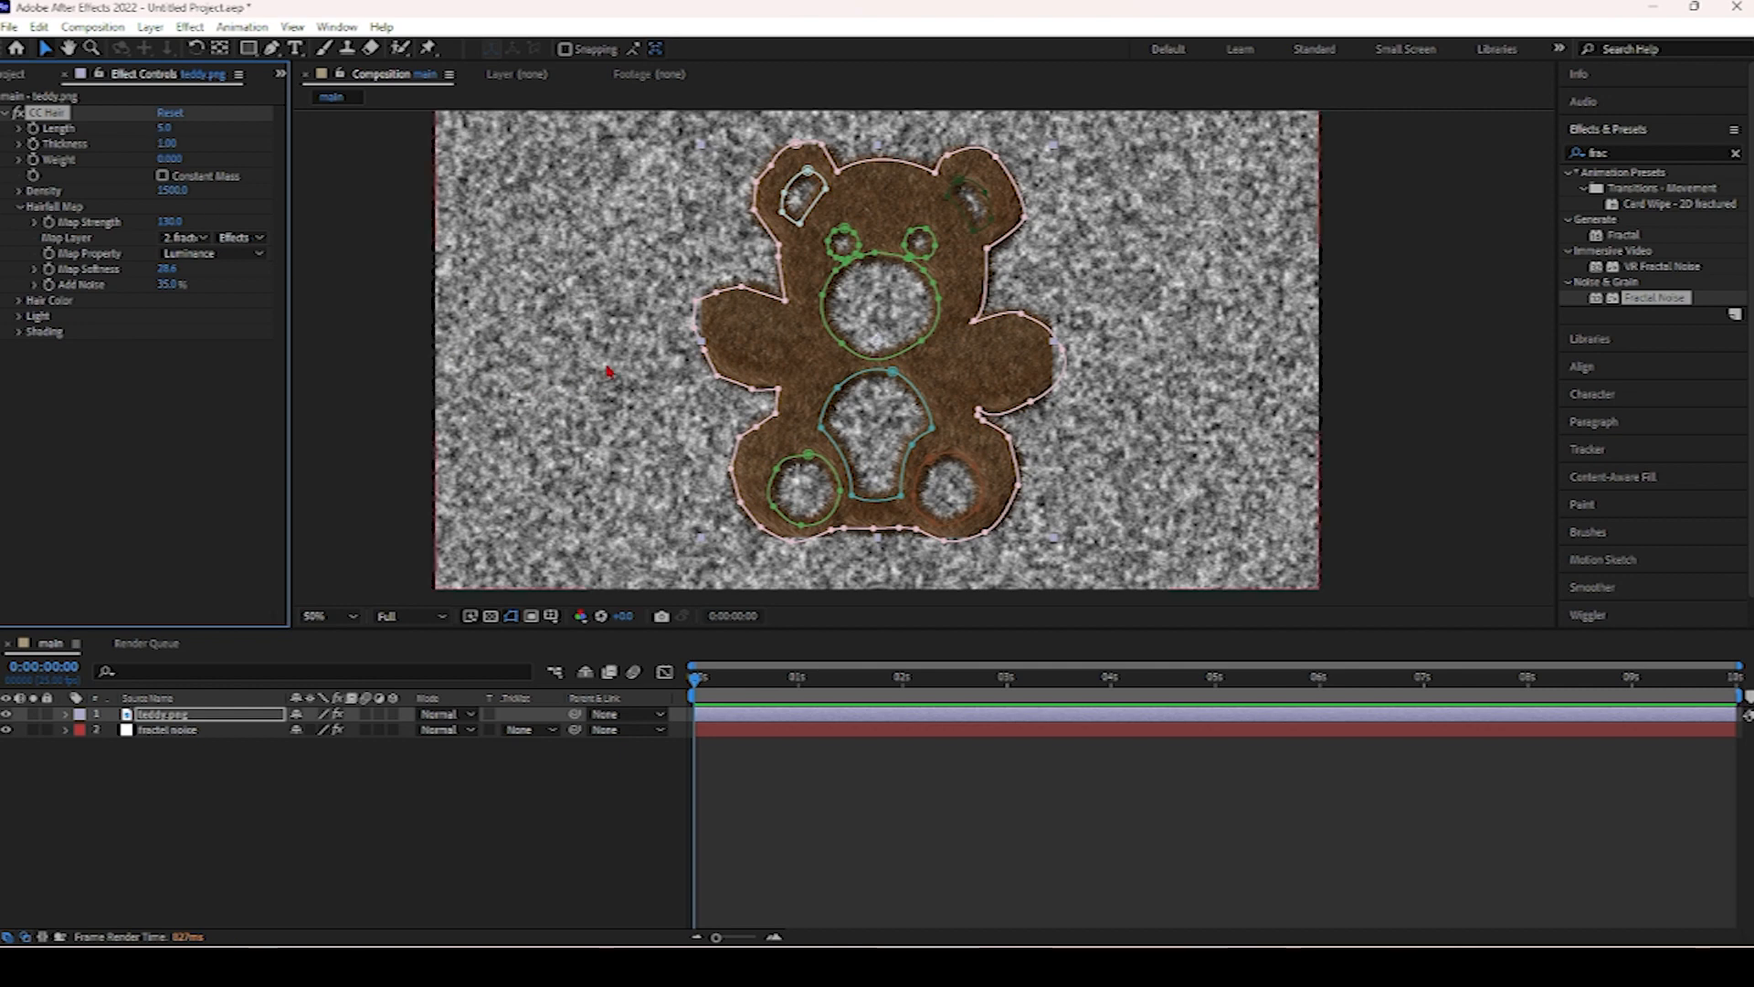
drag(697, 307, 705, 309)
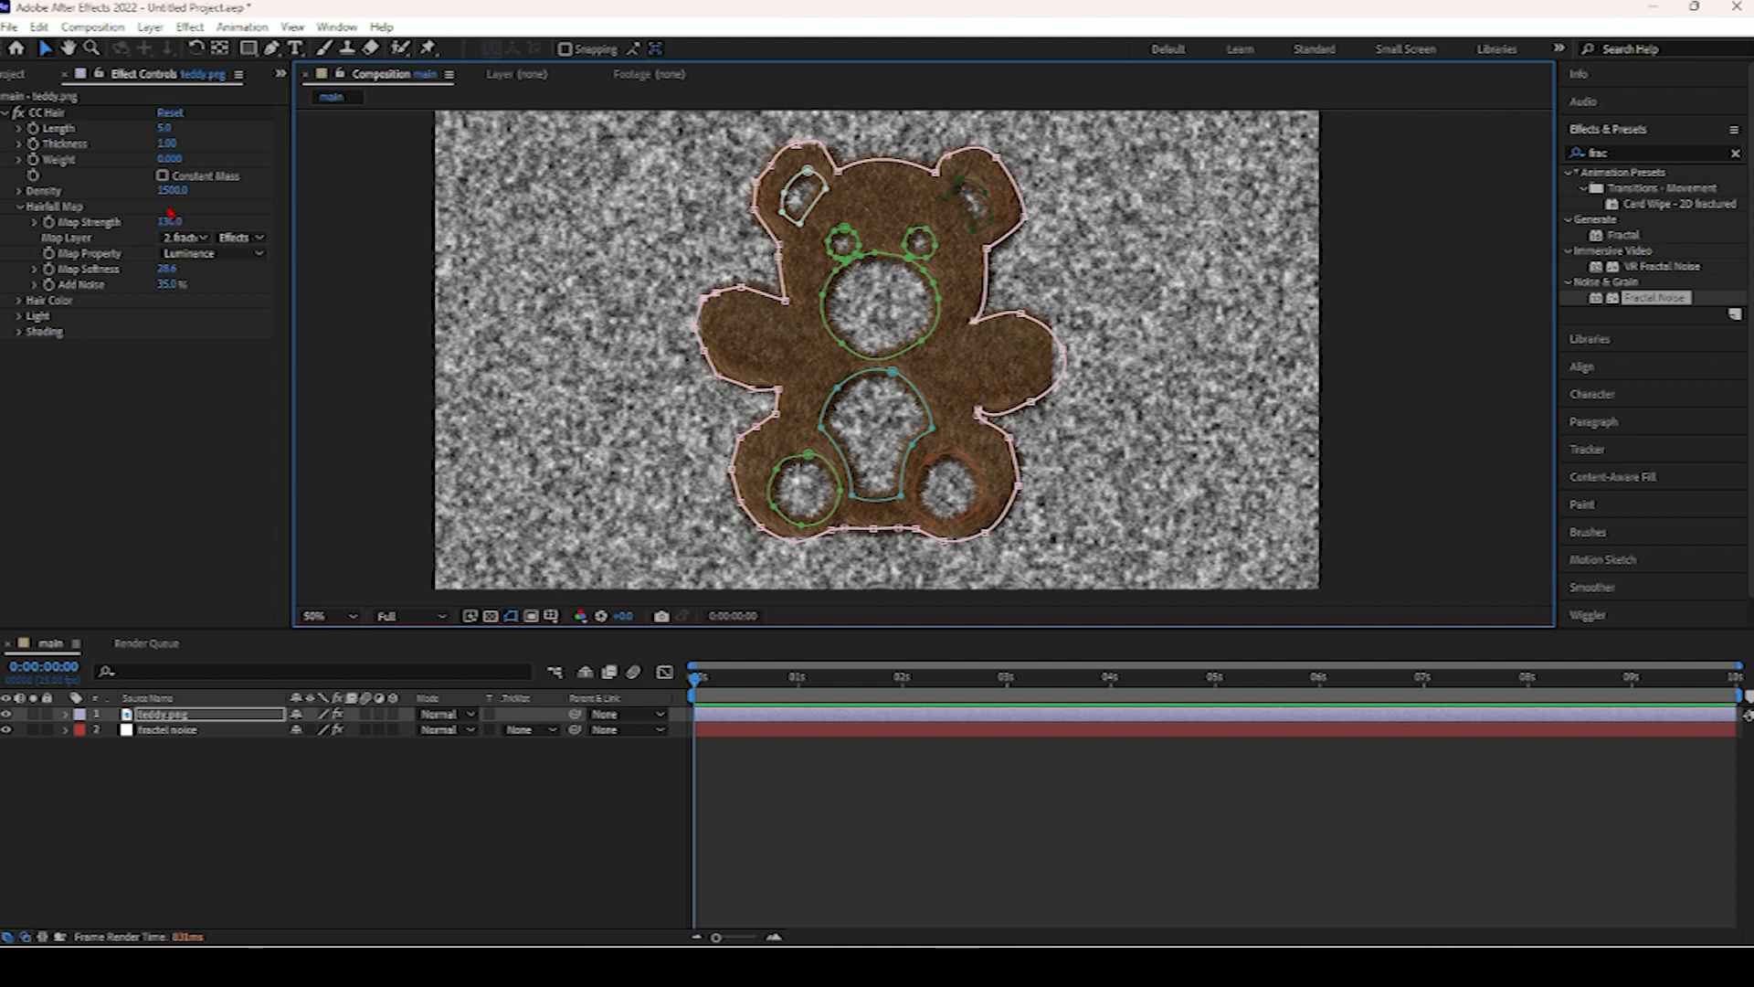
click(163, 177)
click(163, 177)
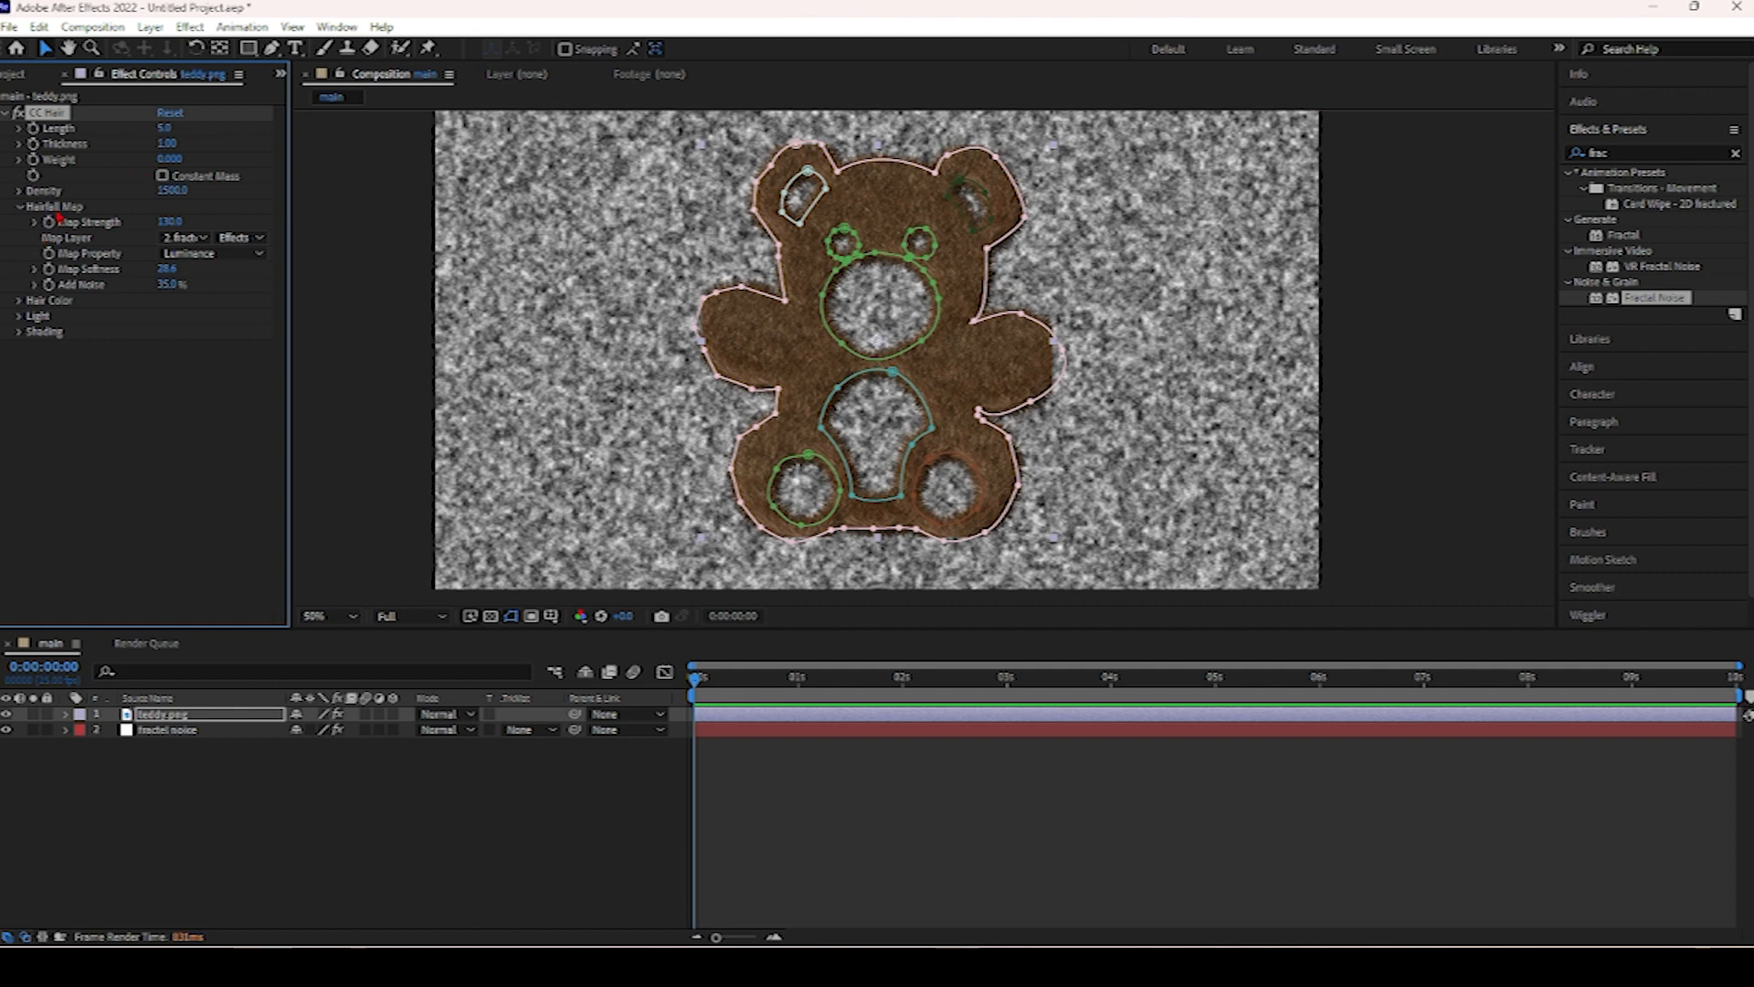
click(146, 730)
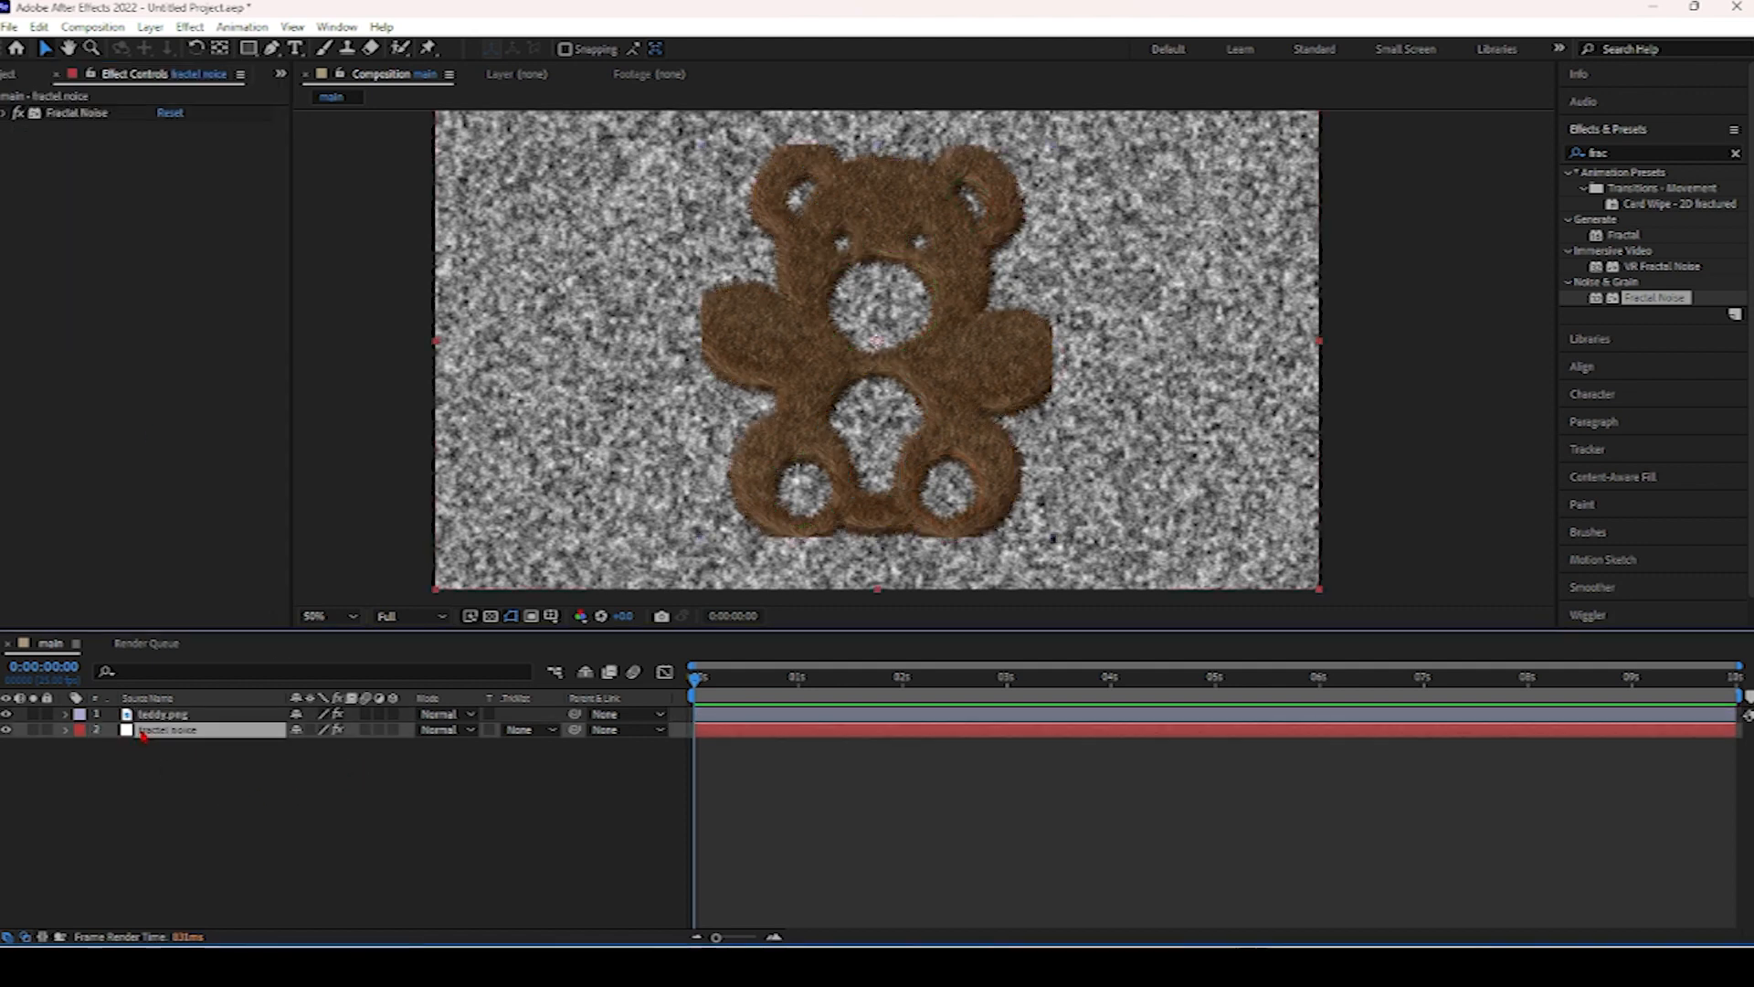
click(5, 113)
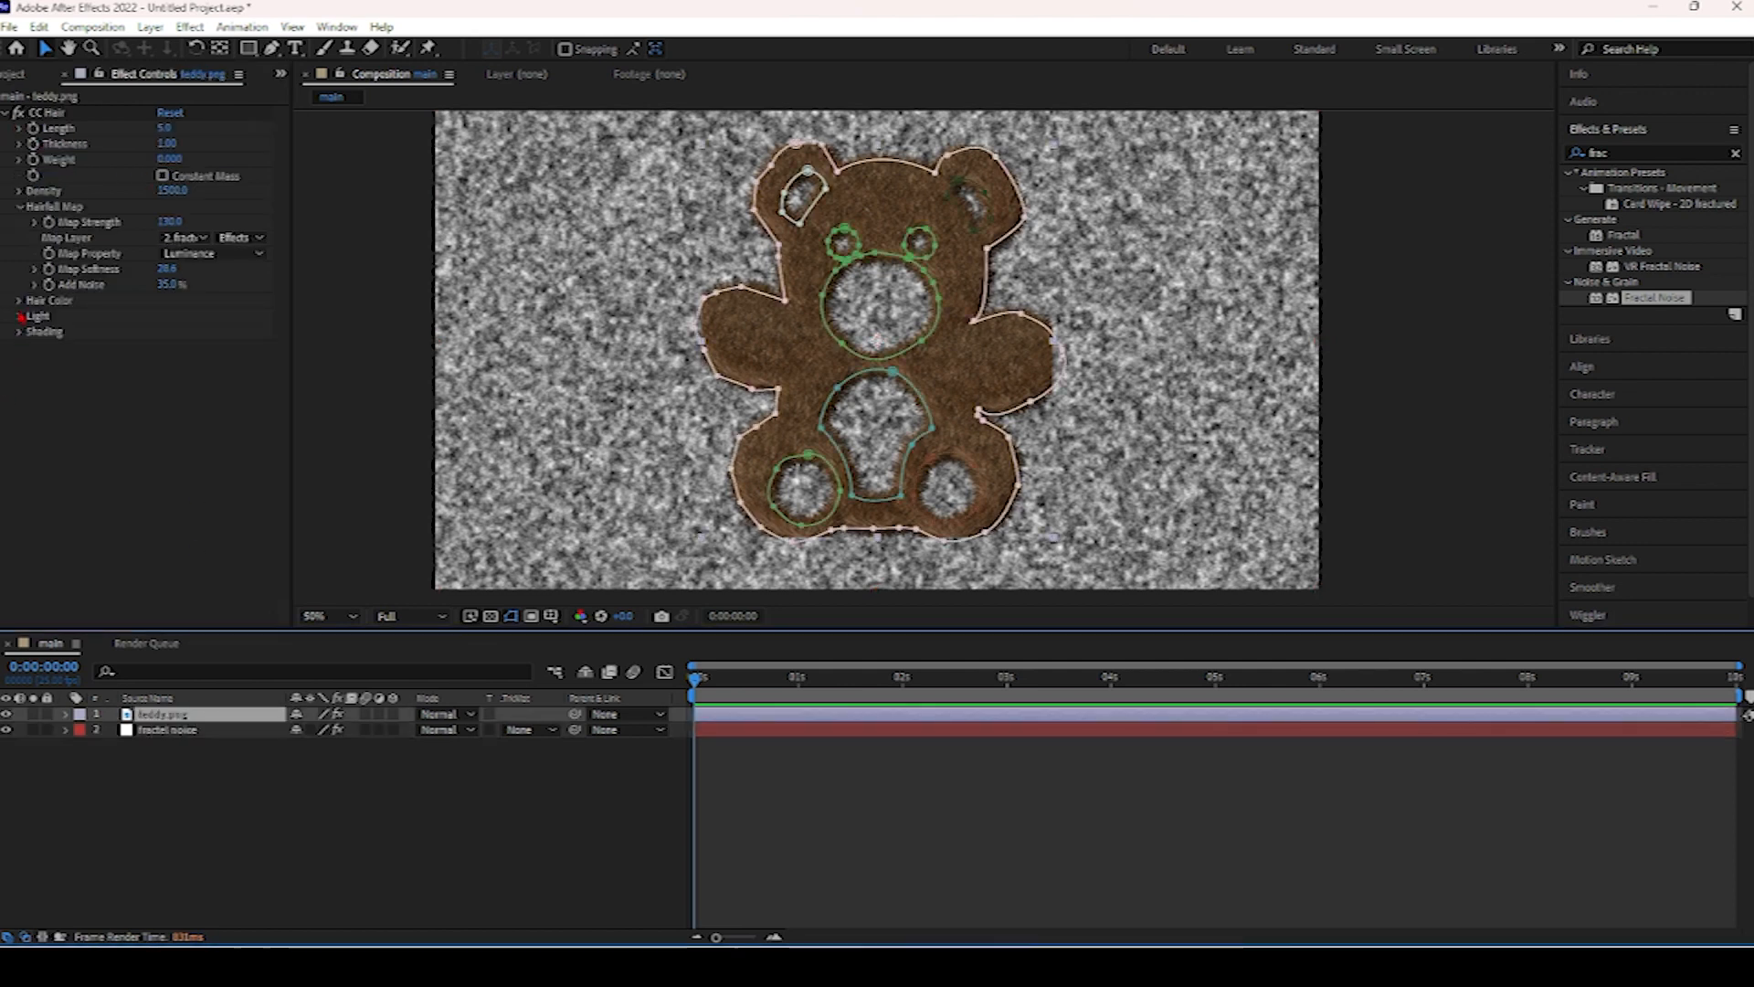
Expand Hair Color and set Color Inheritance to 30% and Opacity to 50%.
click(18, 300)
click(167, 330)
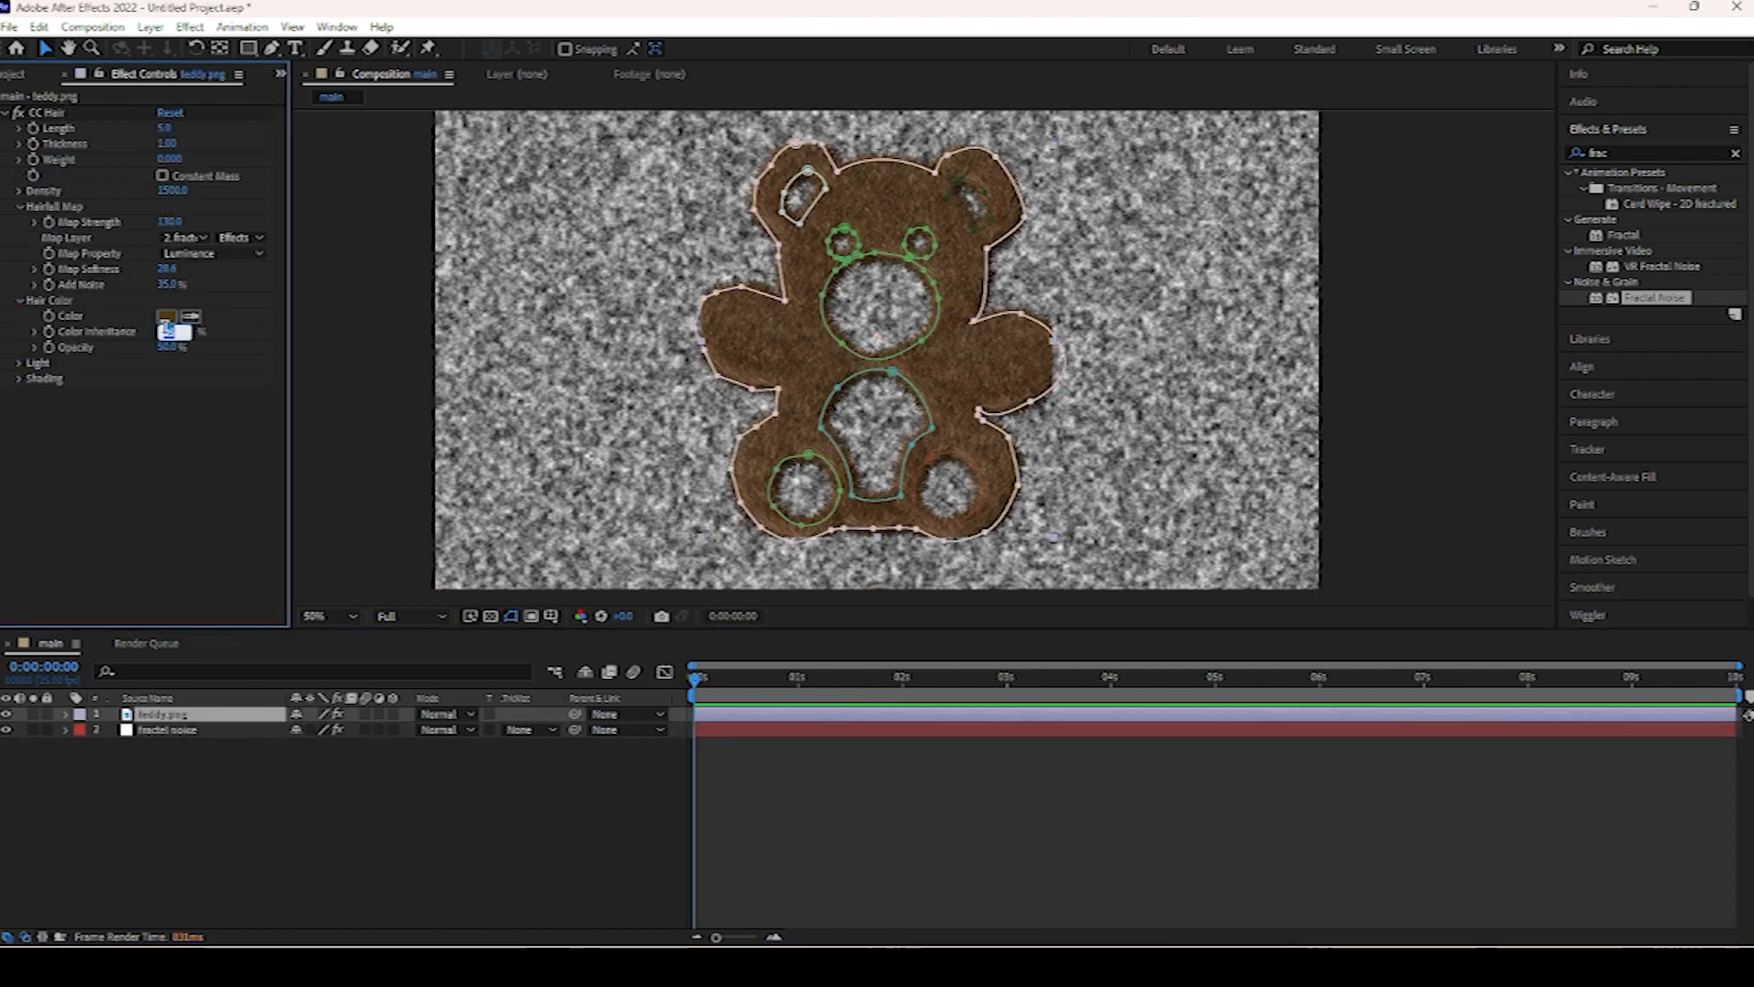
text(30)
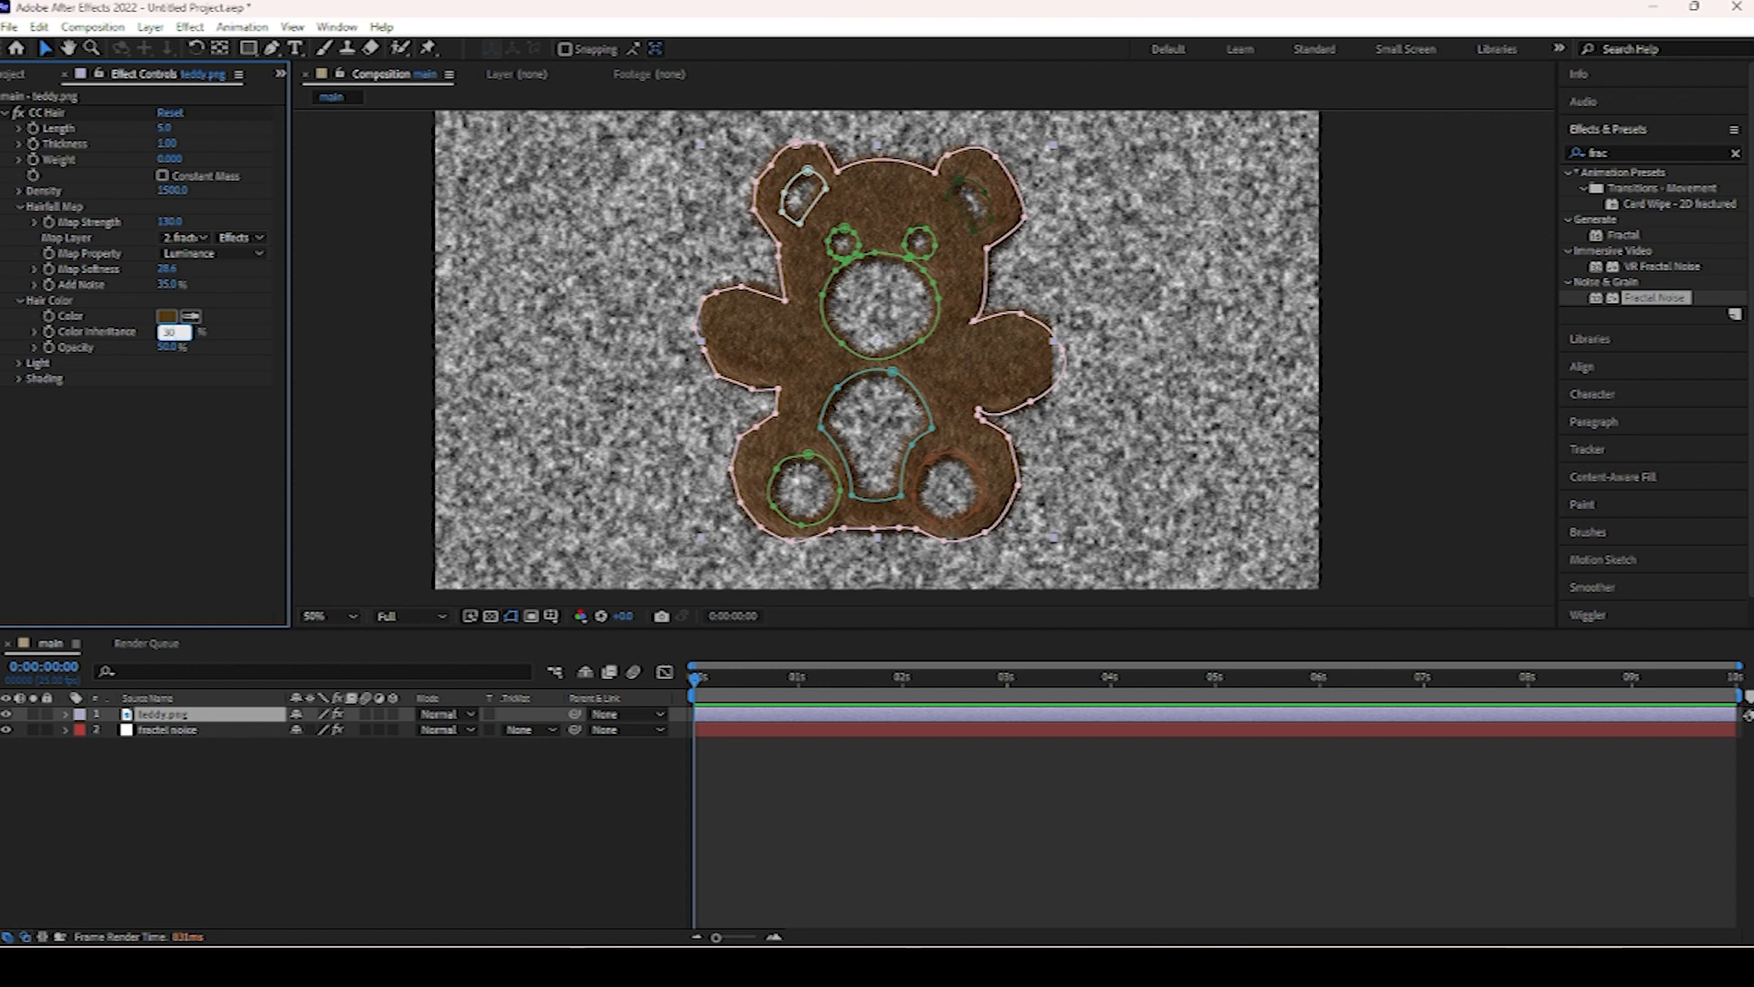
click(165, 350)
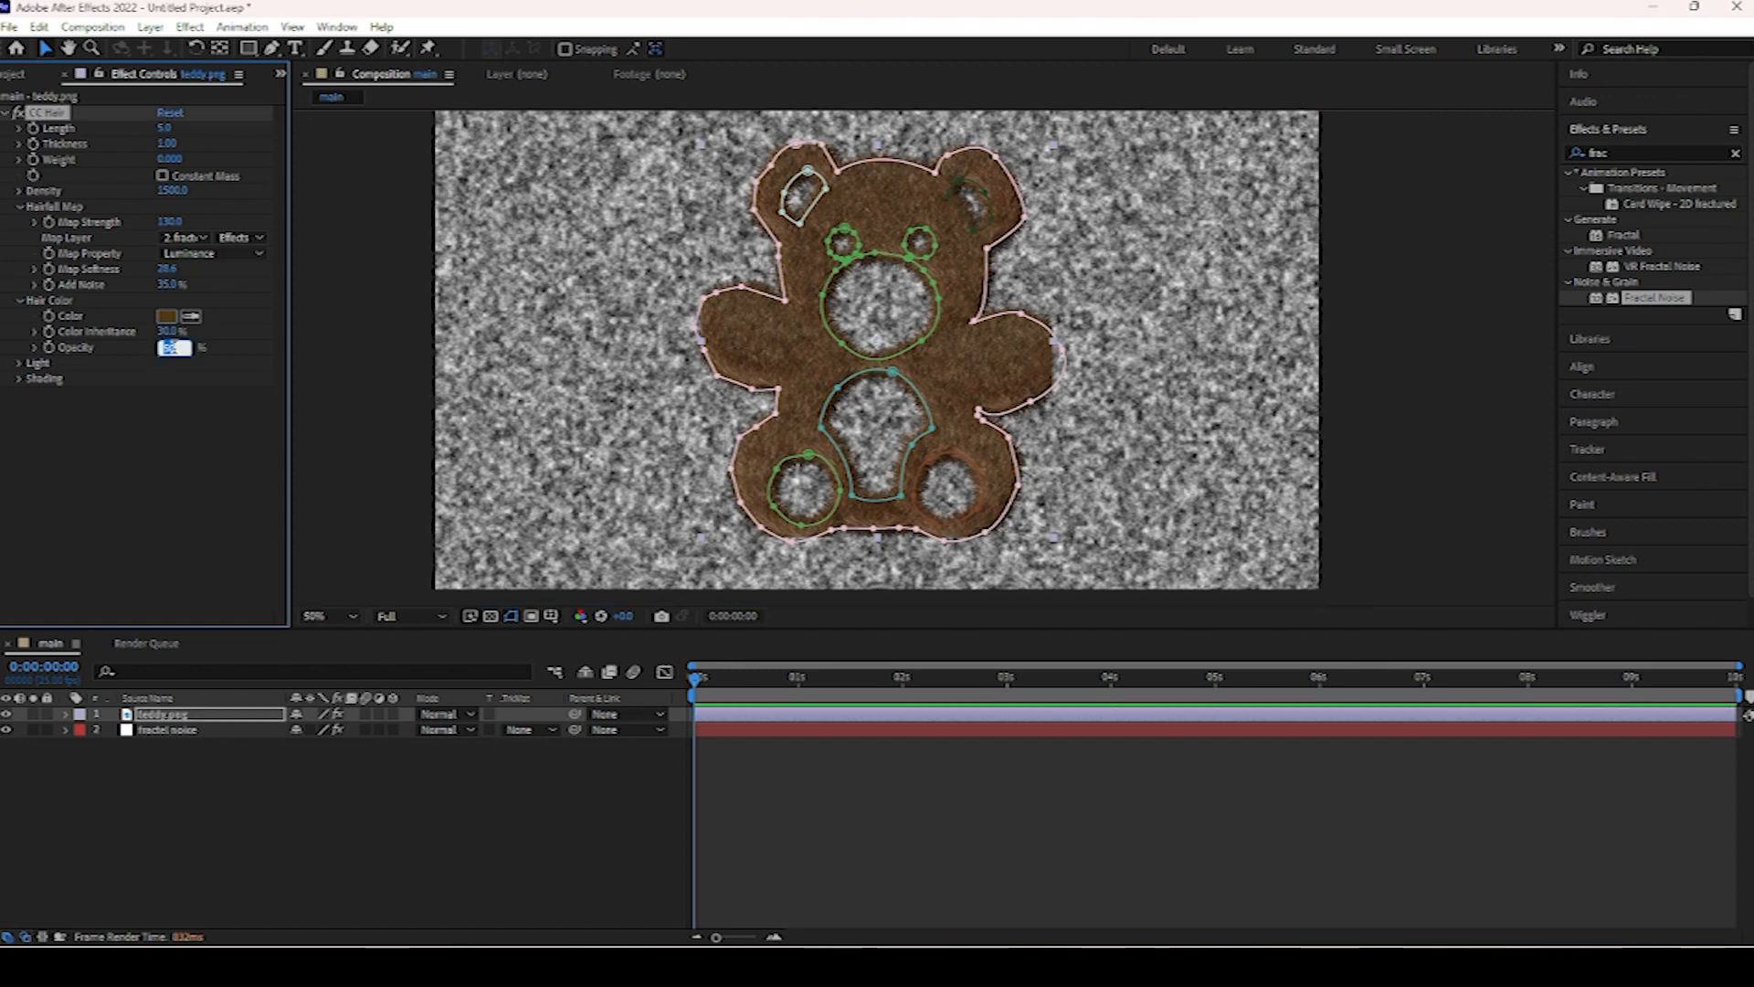
text(50)
key(Return)
Change the hair color to the orange FFA200.
click(166, 316)
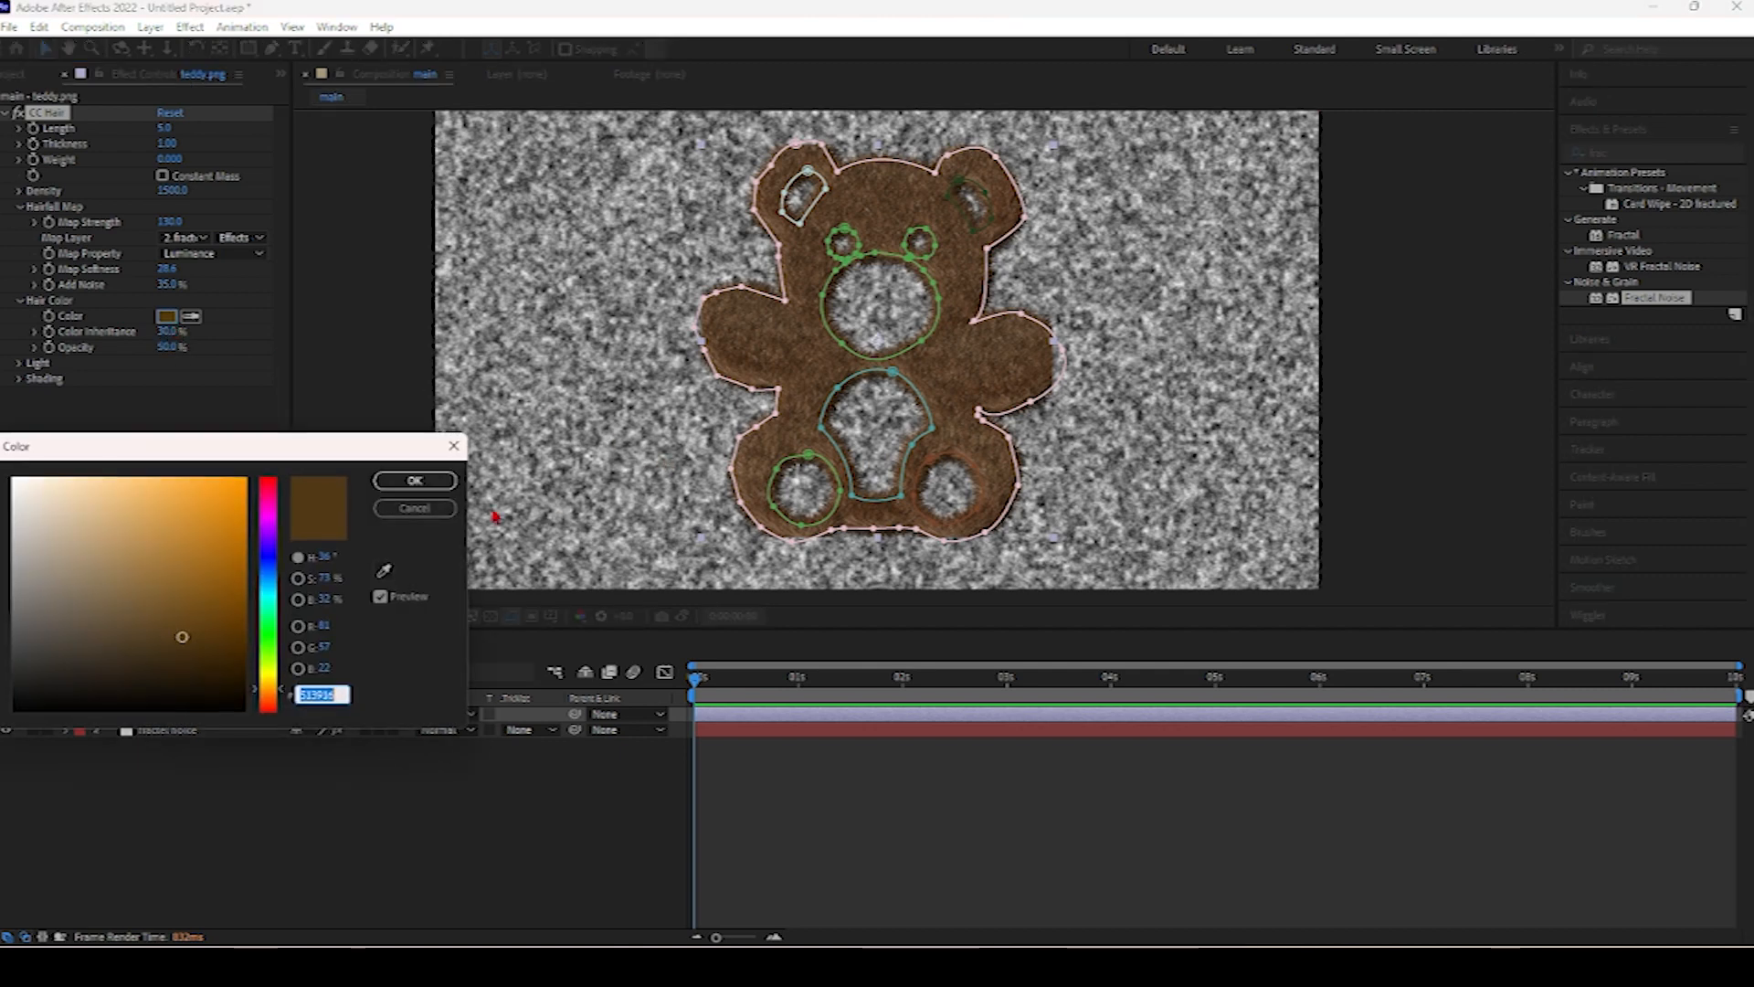
drag(268, 578, 269, 656)
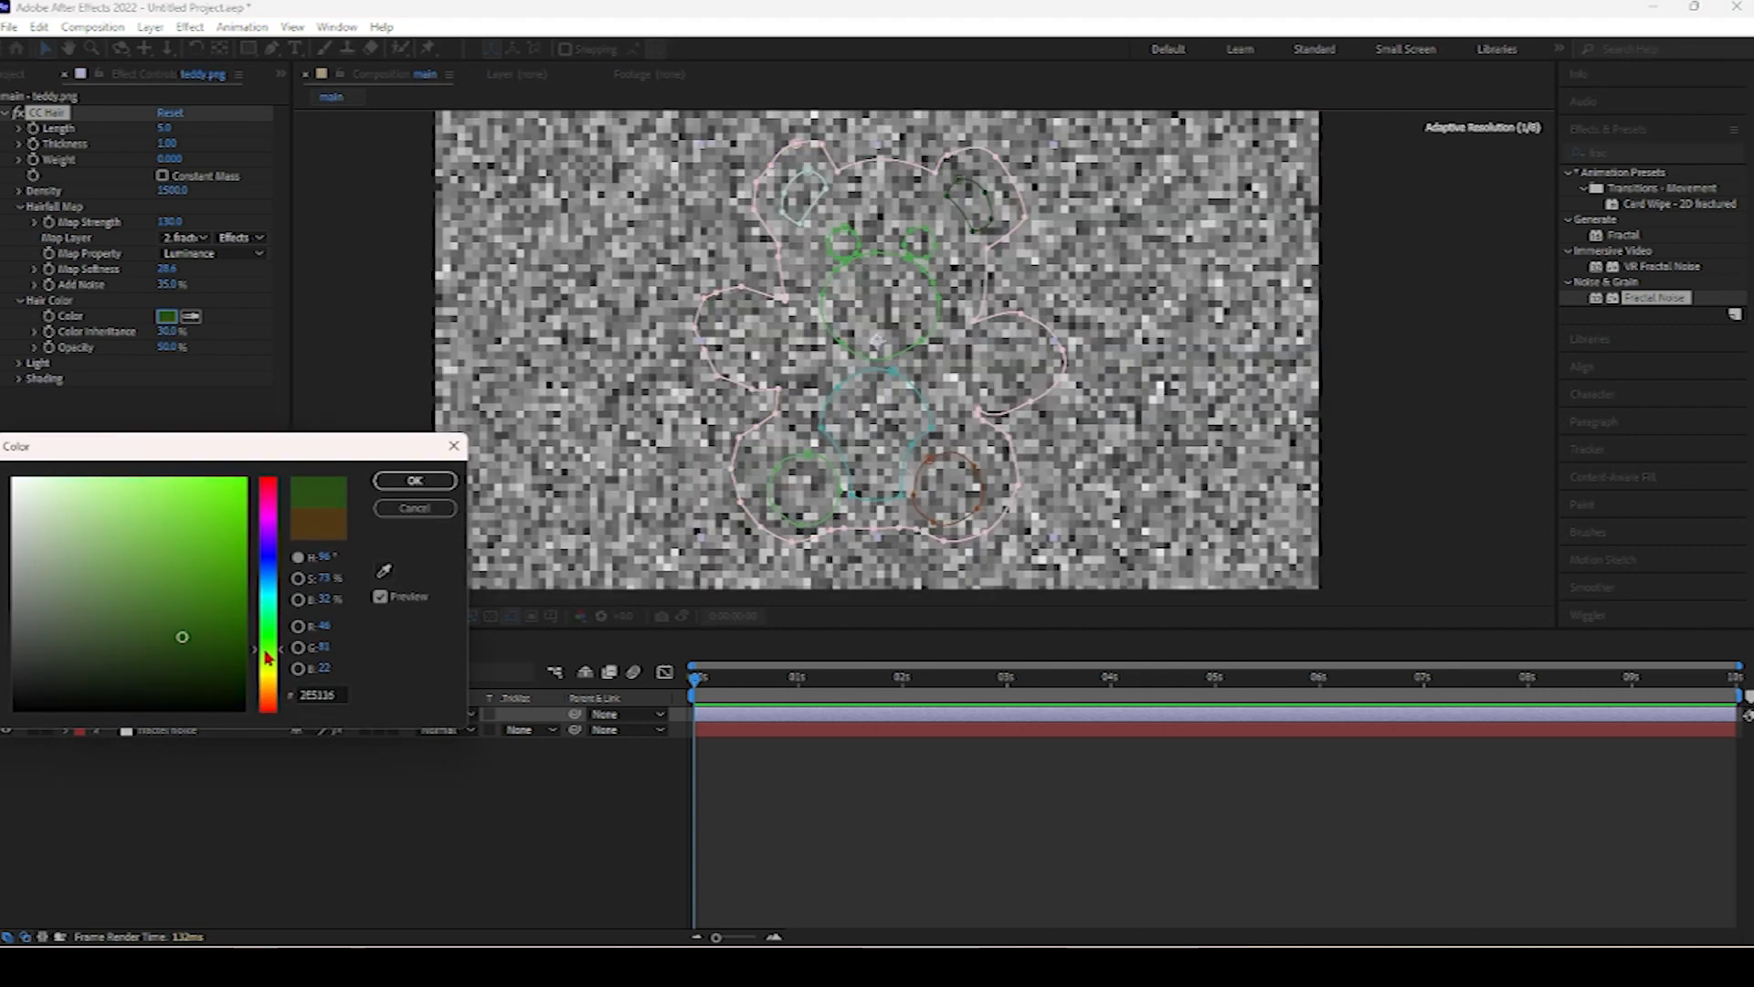
drag(268, 656, 267, 521)
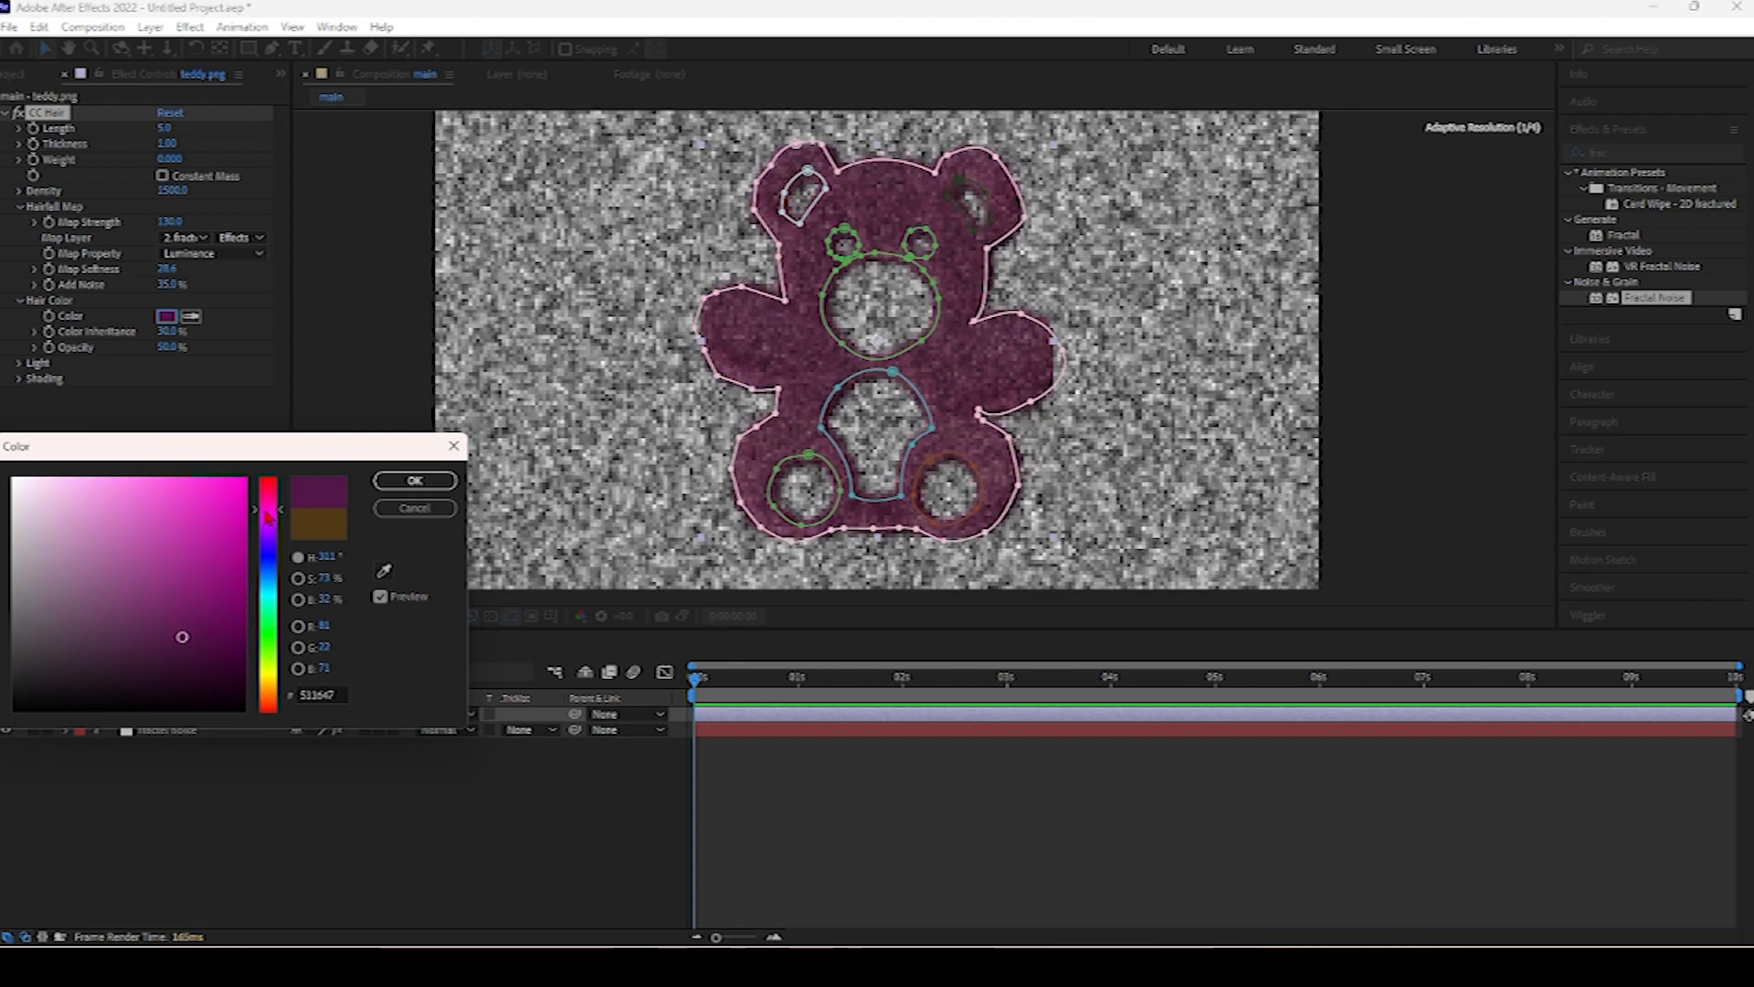
click(269, 674)
drag(270, 676, 268, 690)
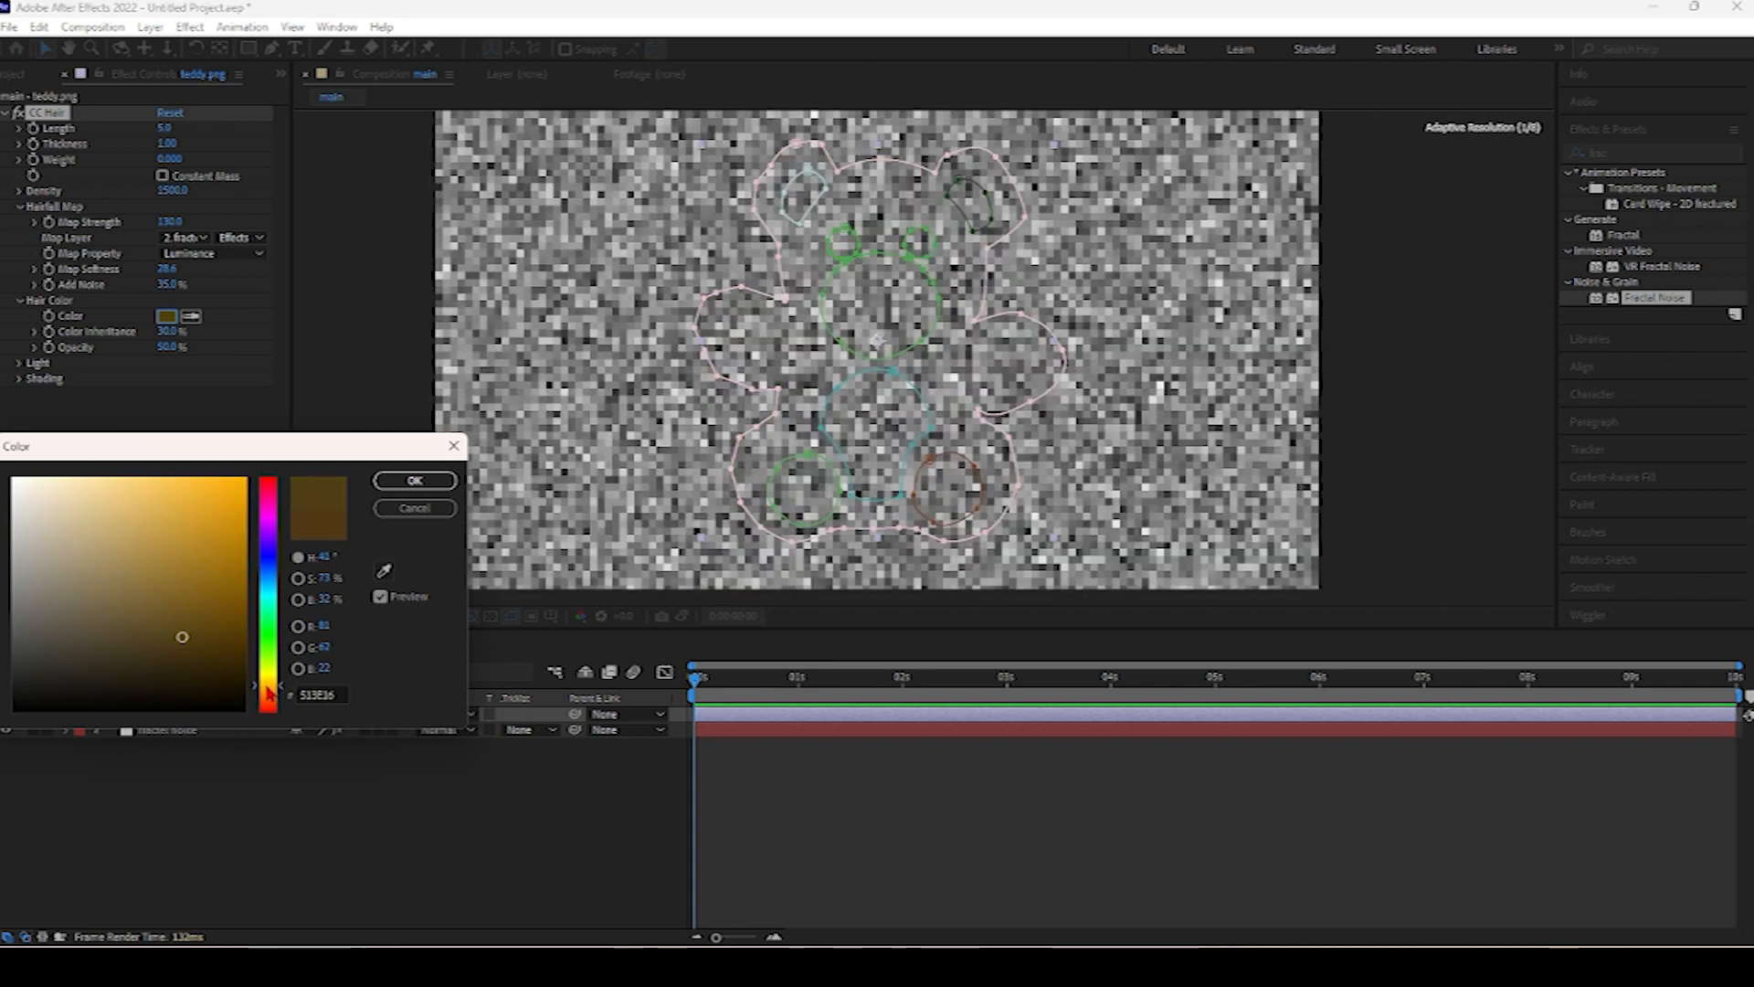
drag(269, 688, 269, 686)
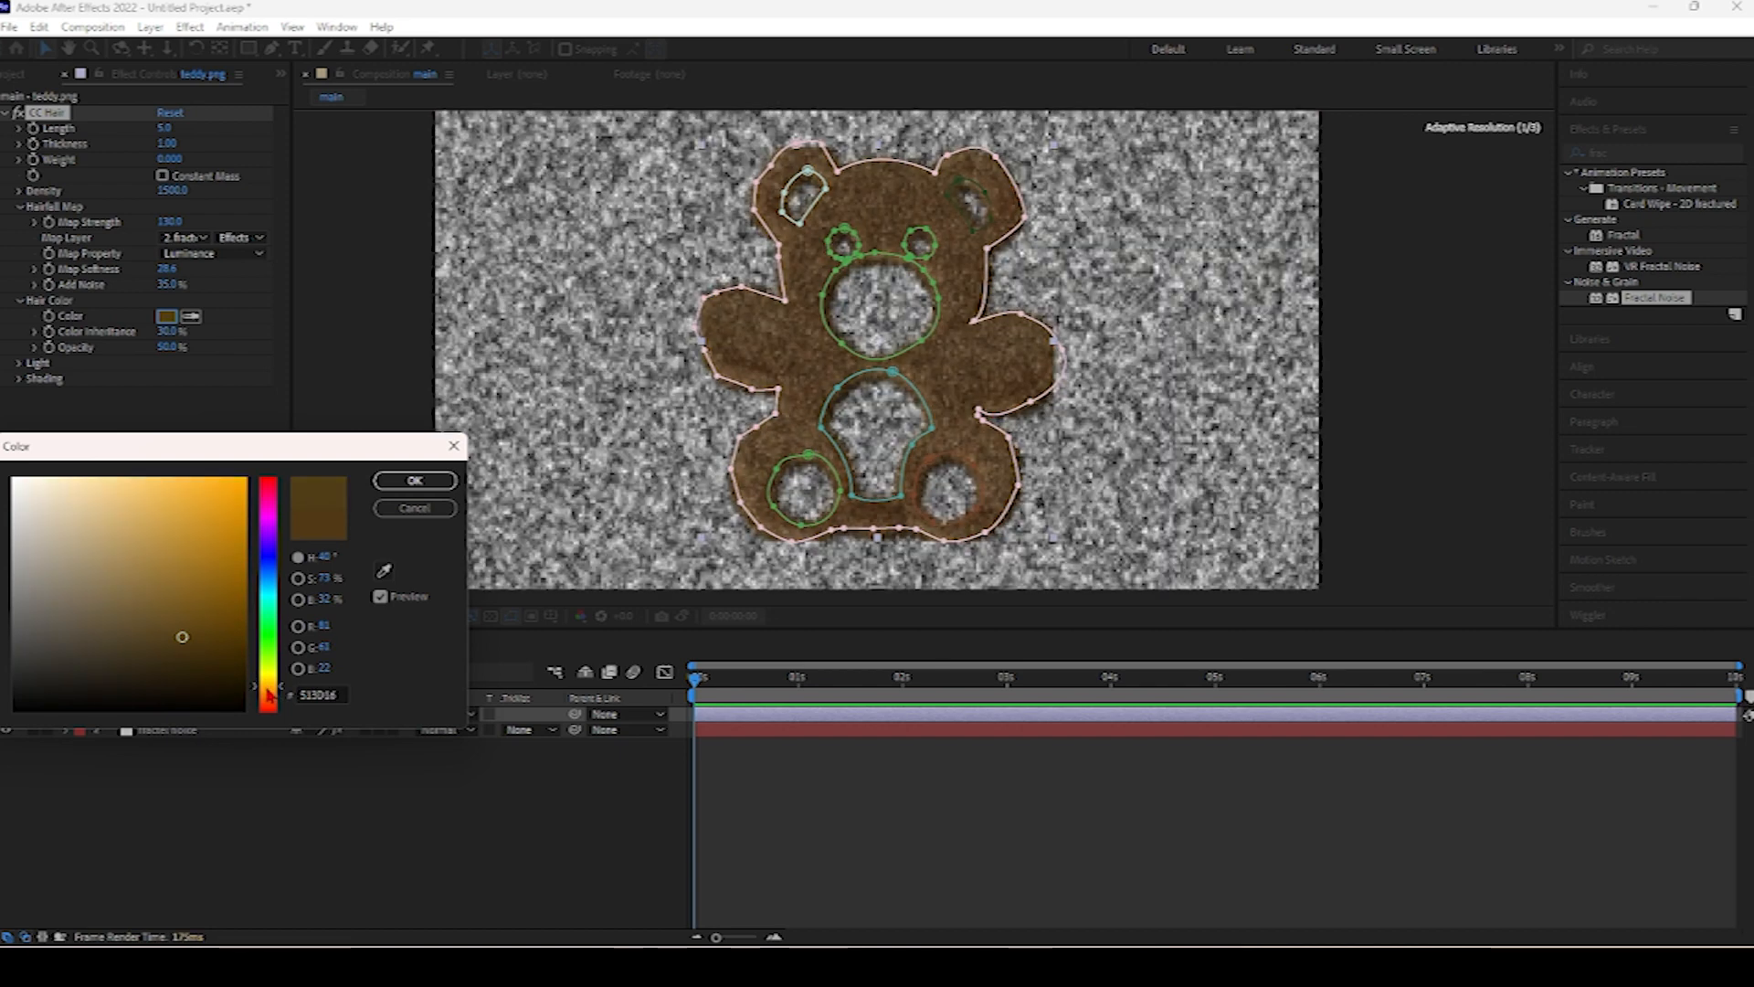
click(242, 508)
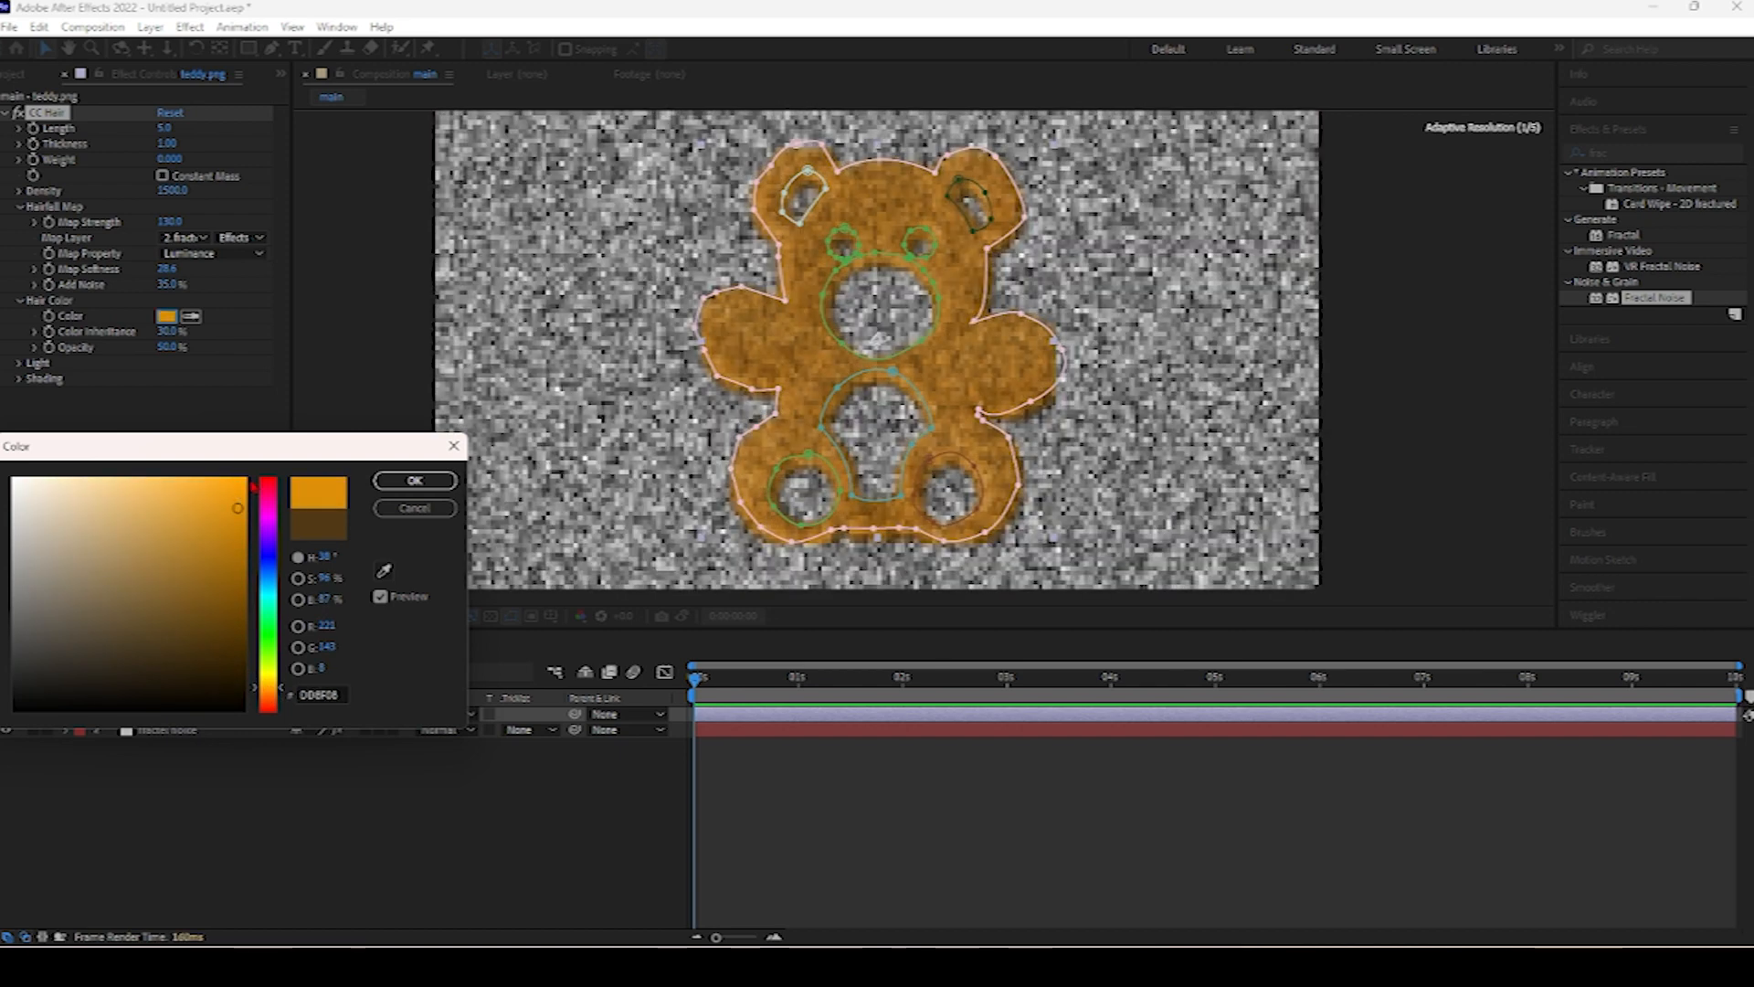
click(413, 482)
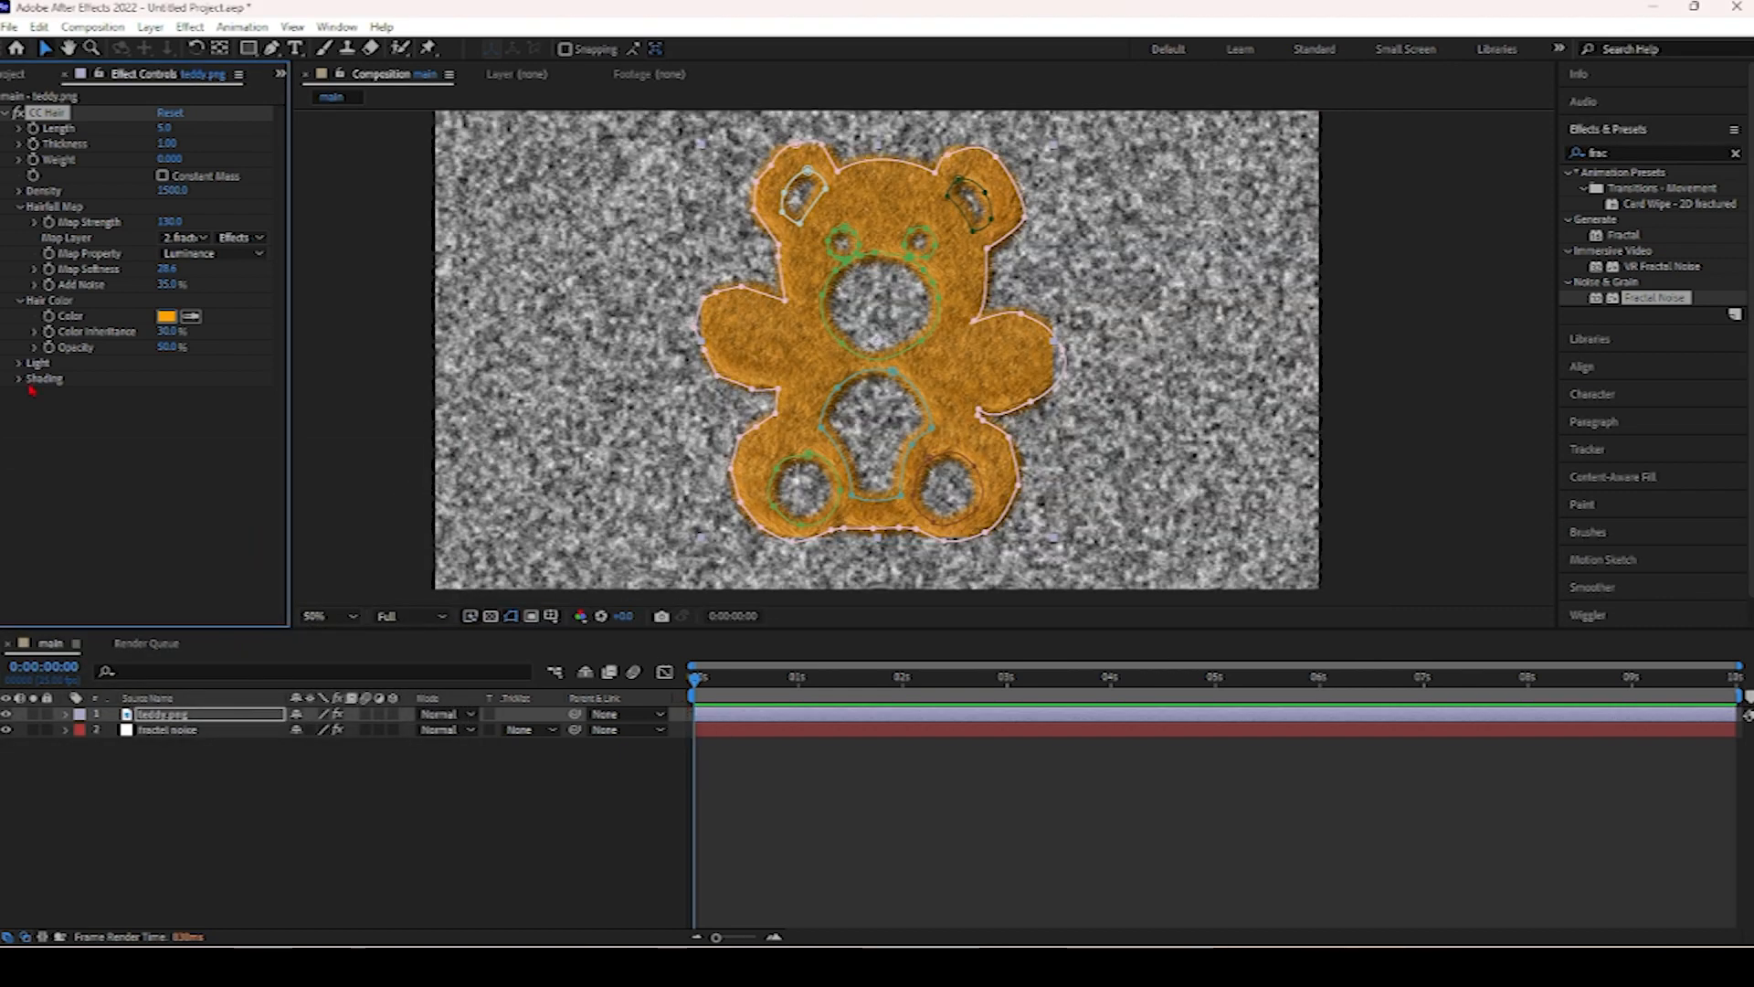
Expand Light and set Light Height to 50 and Light Direction to 75°.
click(20, 364)
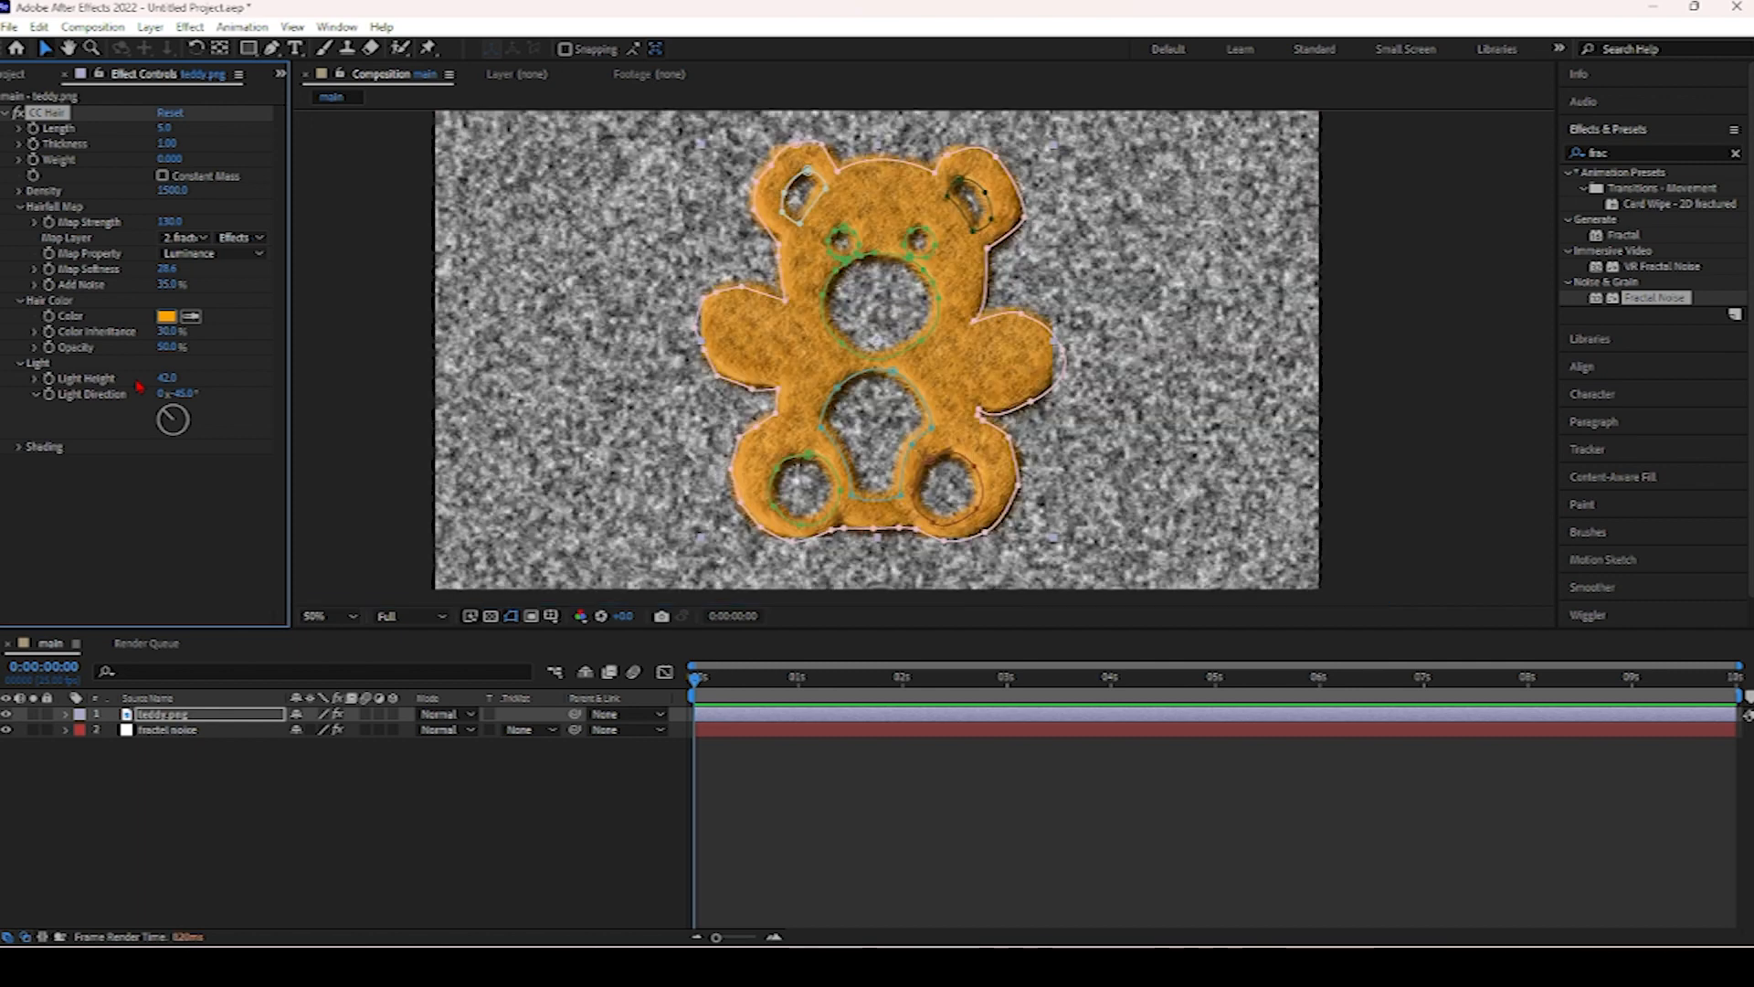
click(167, 378)
key(Return)
drag(183, 396, 301, 404)
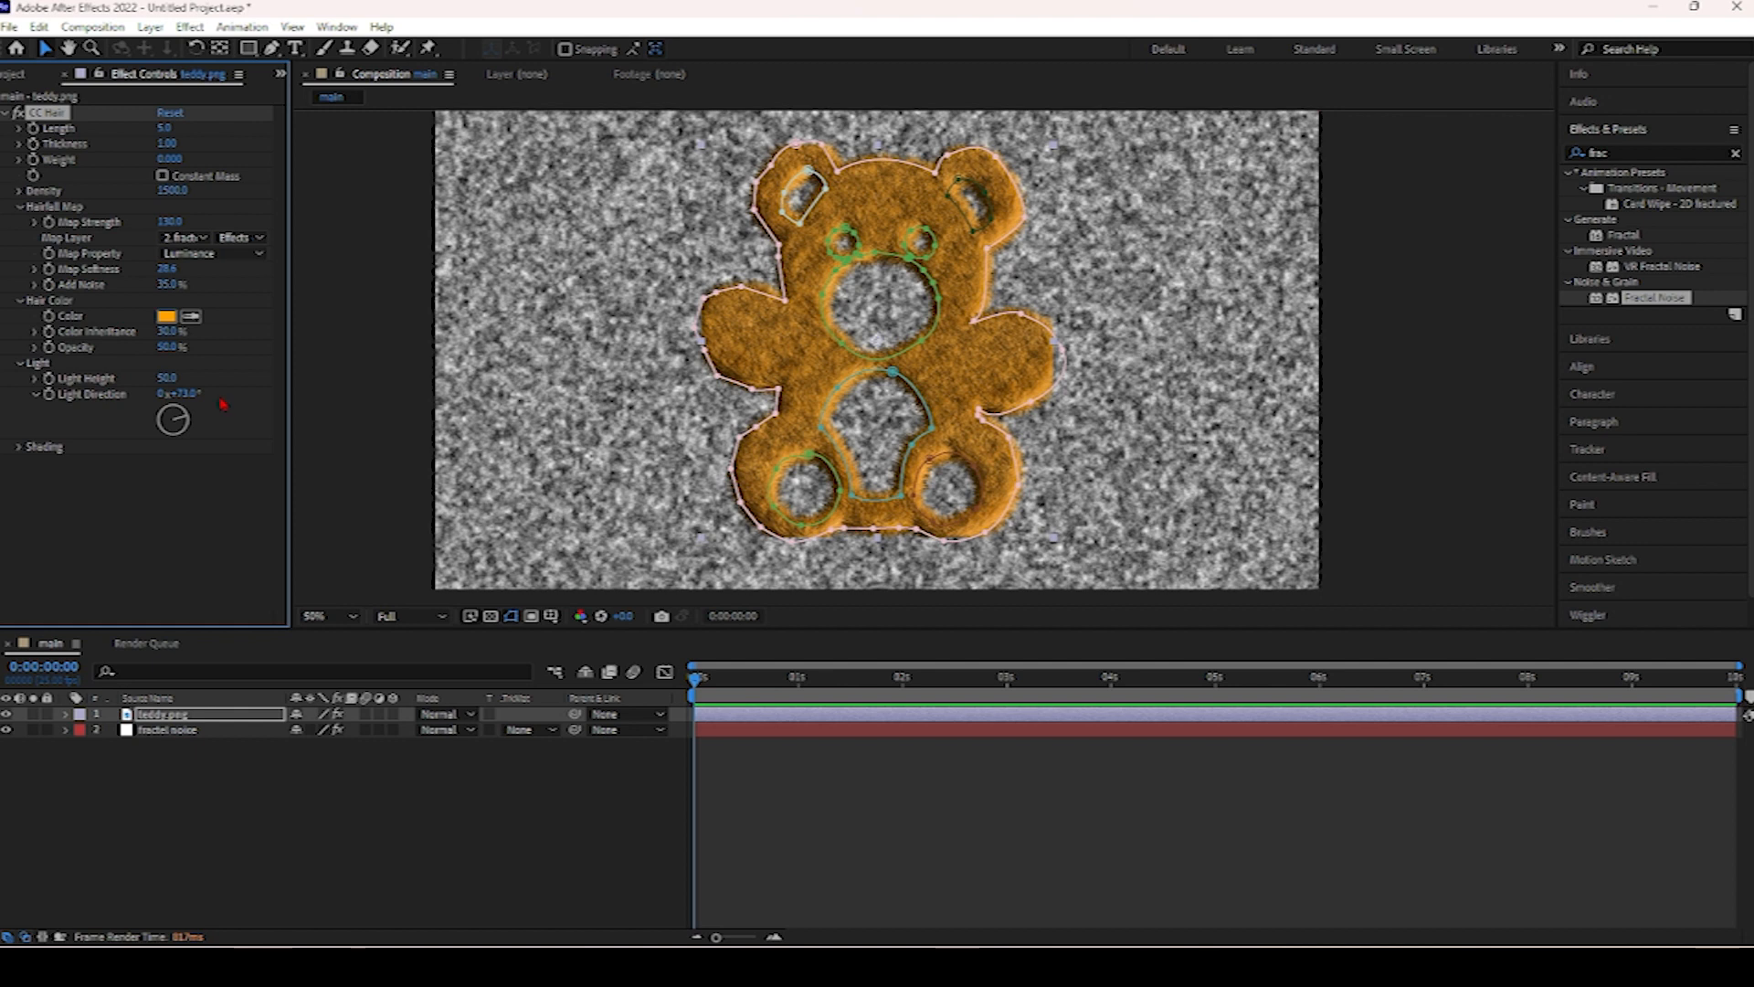
click(184, 393)
text(75)
key(Return)
Expand Shading and set Ambient to 35 and Diffuse to 40.
click(20, 447)
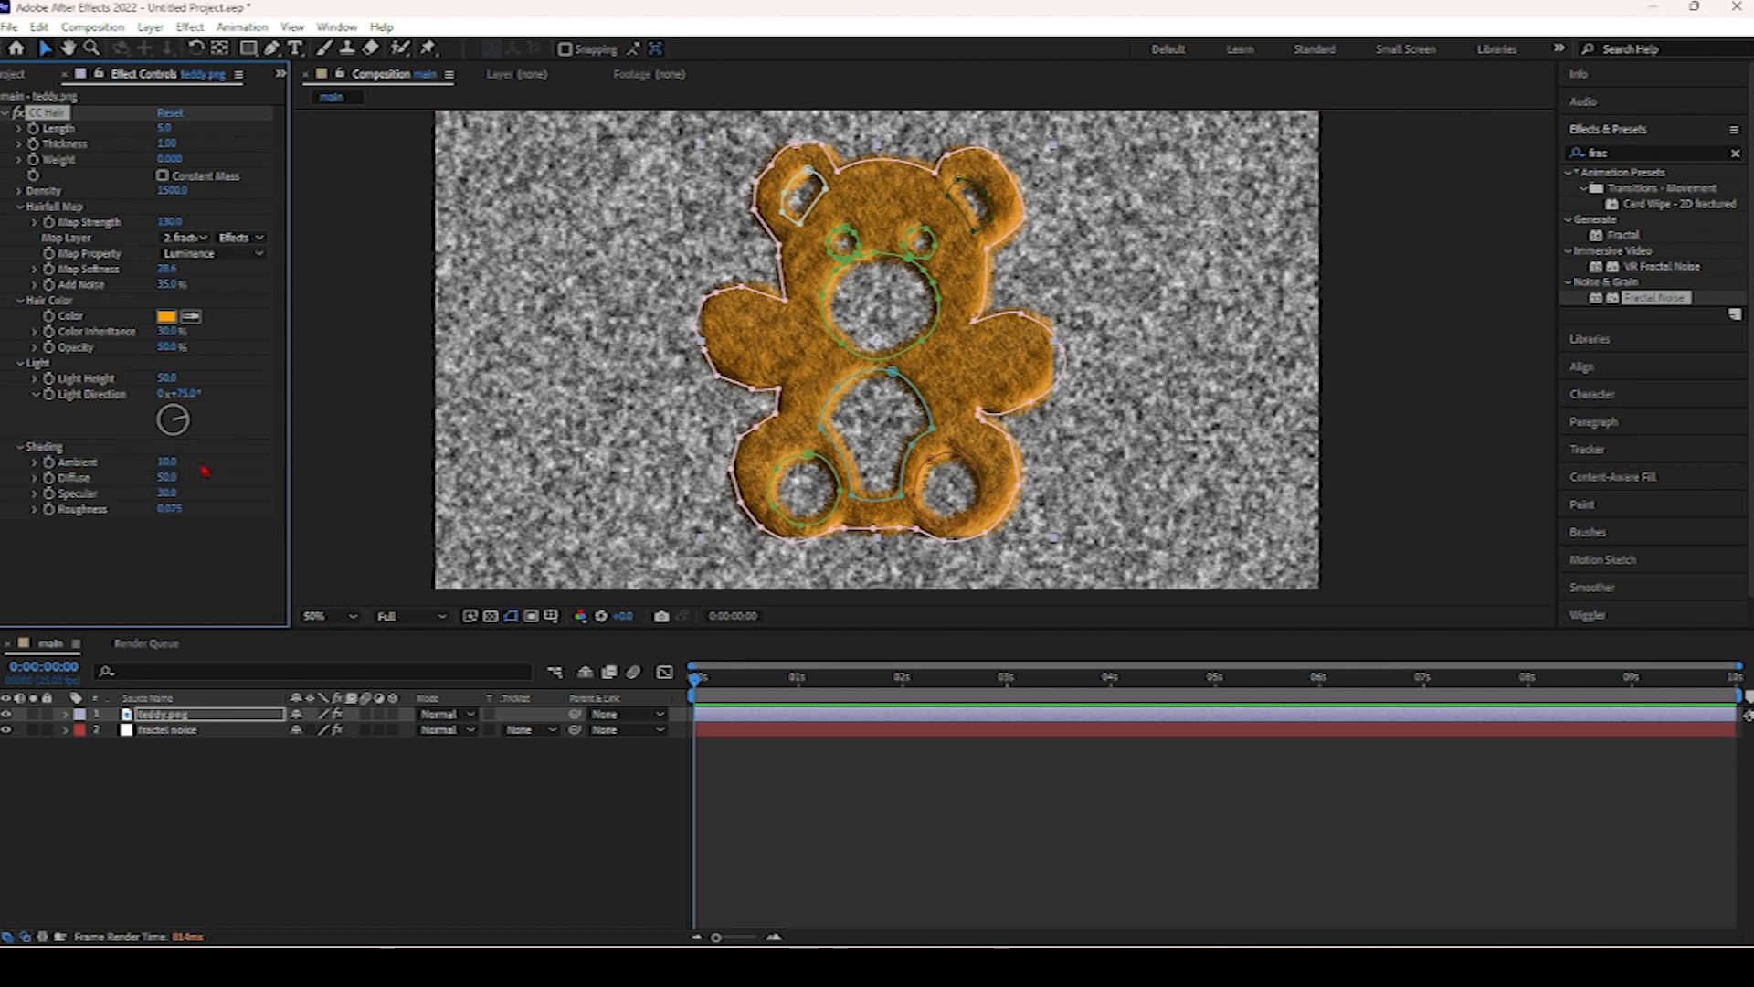
click(168, 462)
key(Return)
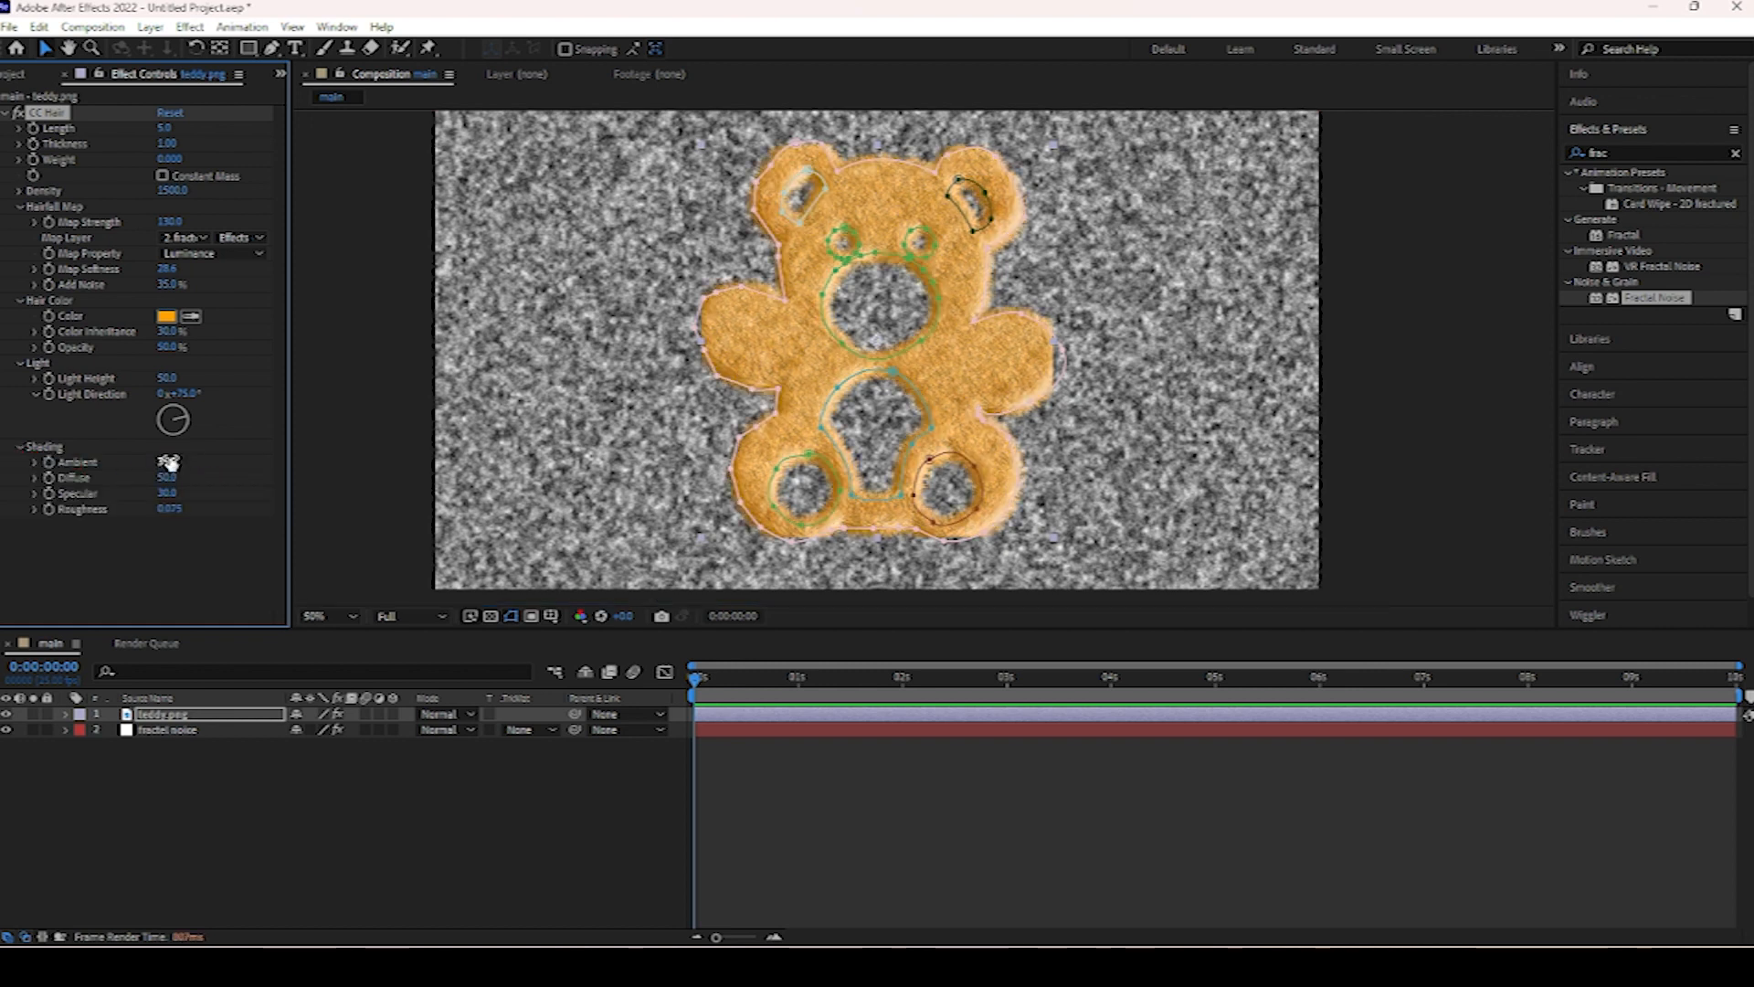
click(167, 477)
text(40)
key(Return)
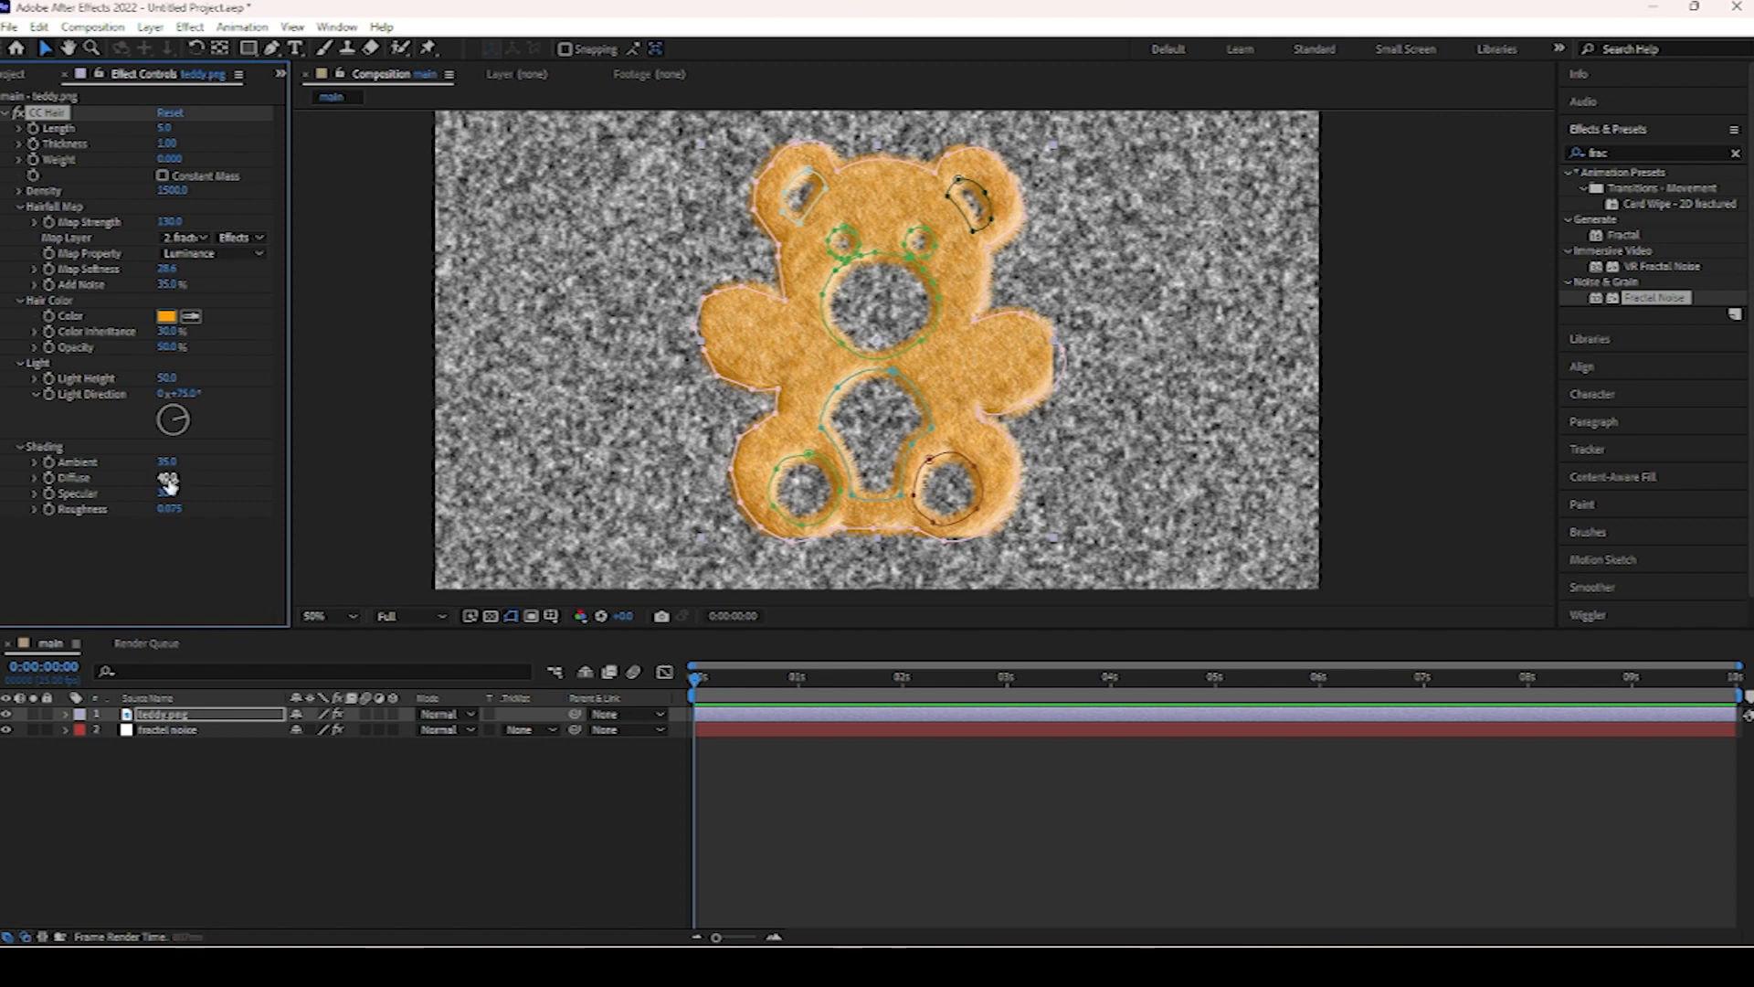
Set Specular to 0 and Roughness to 0.001.
click(168, 493)
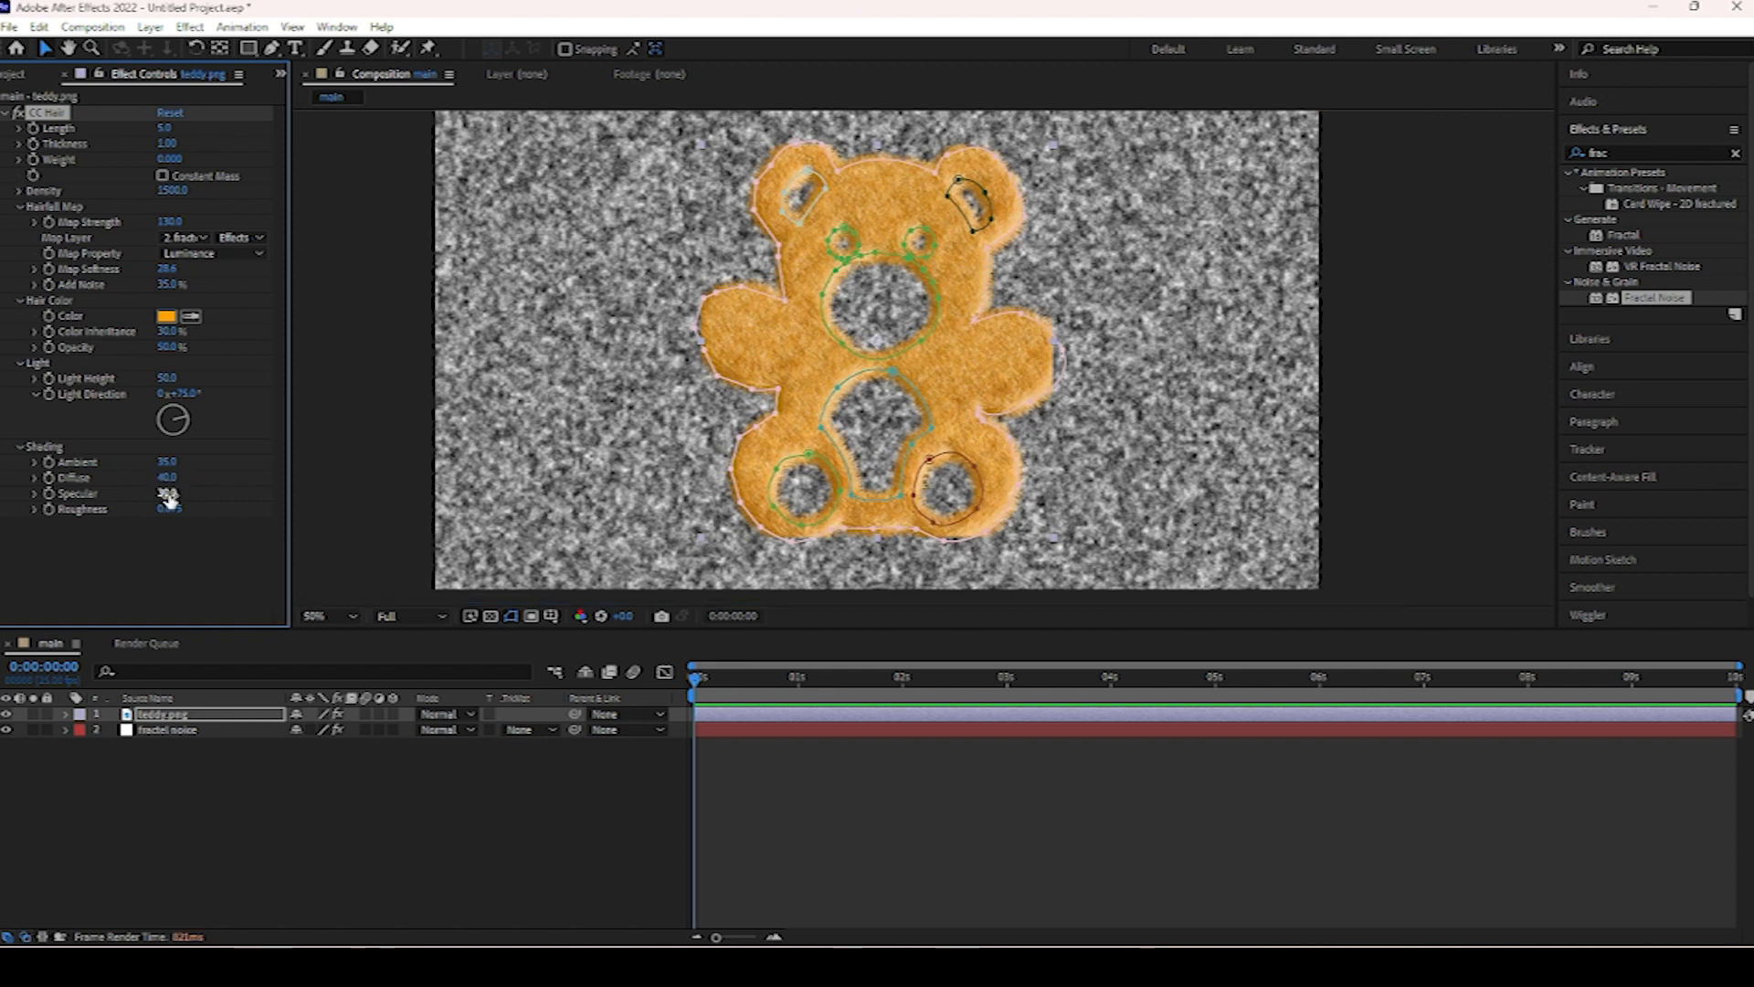
click(169, 494)
key(Return)
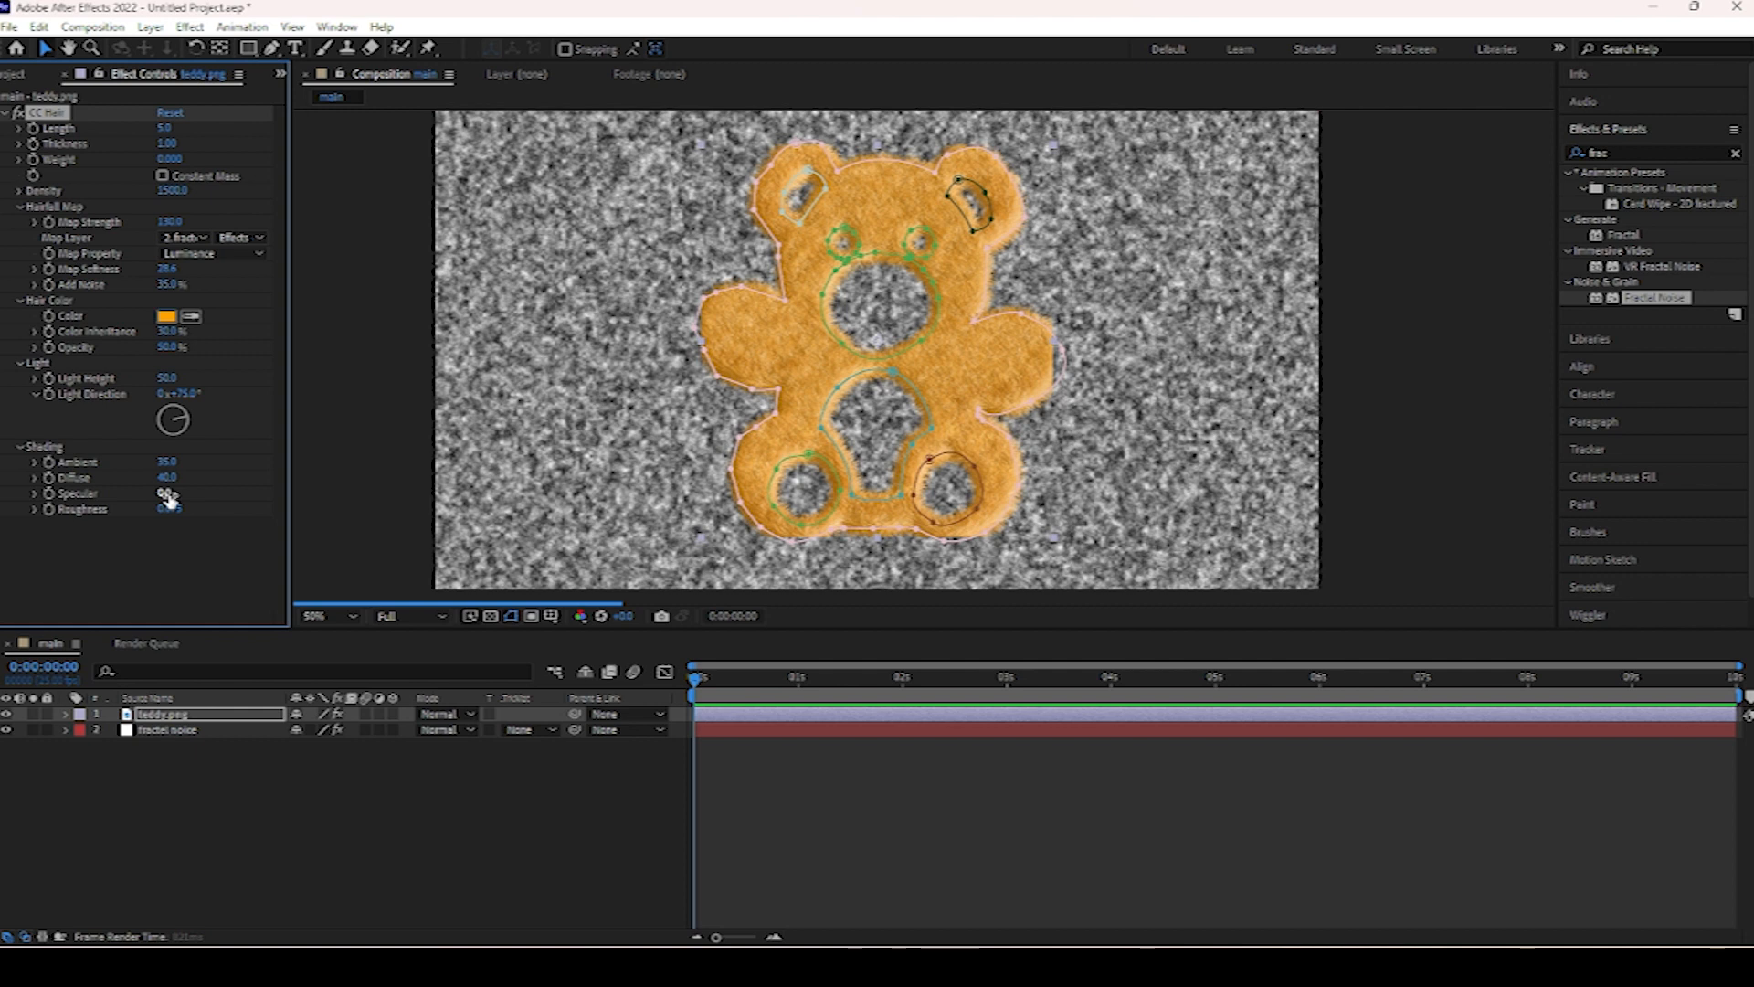
click(168, 509)
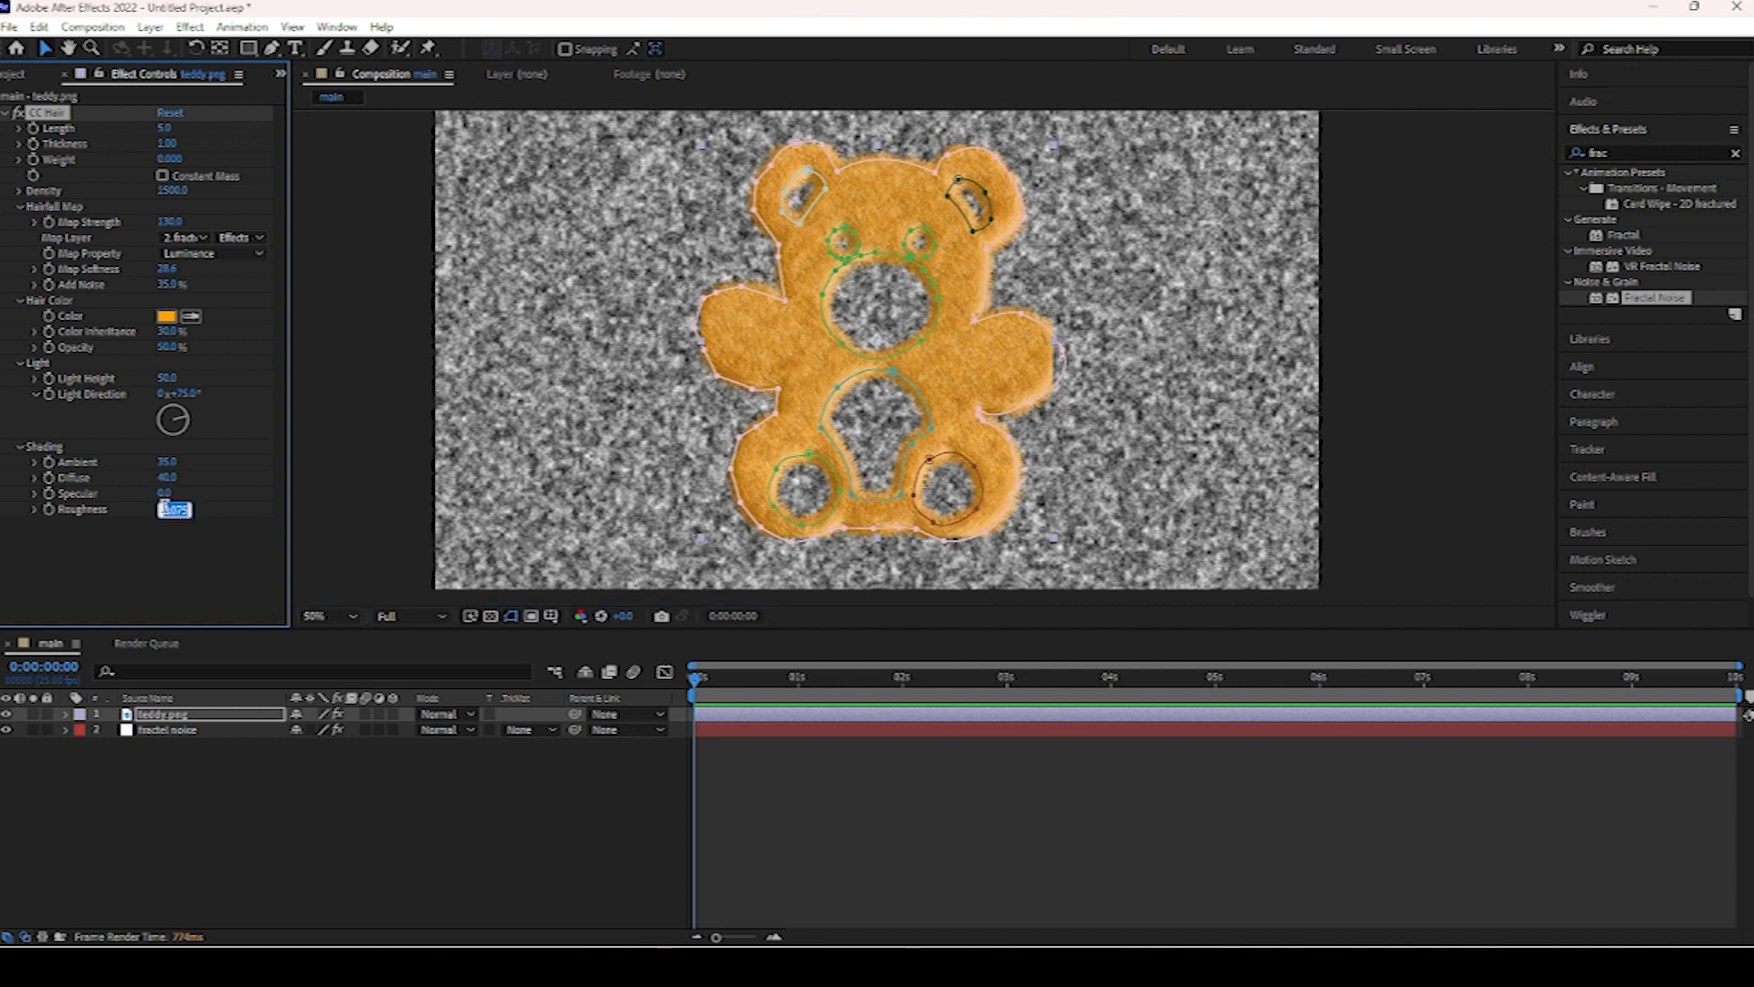
key(BackSpace)
text(.001)
key(Return)
Hide the fractal noise layer, select it, and switch the preview resolution to Half.
click(6, 730)
click(164, 730)
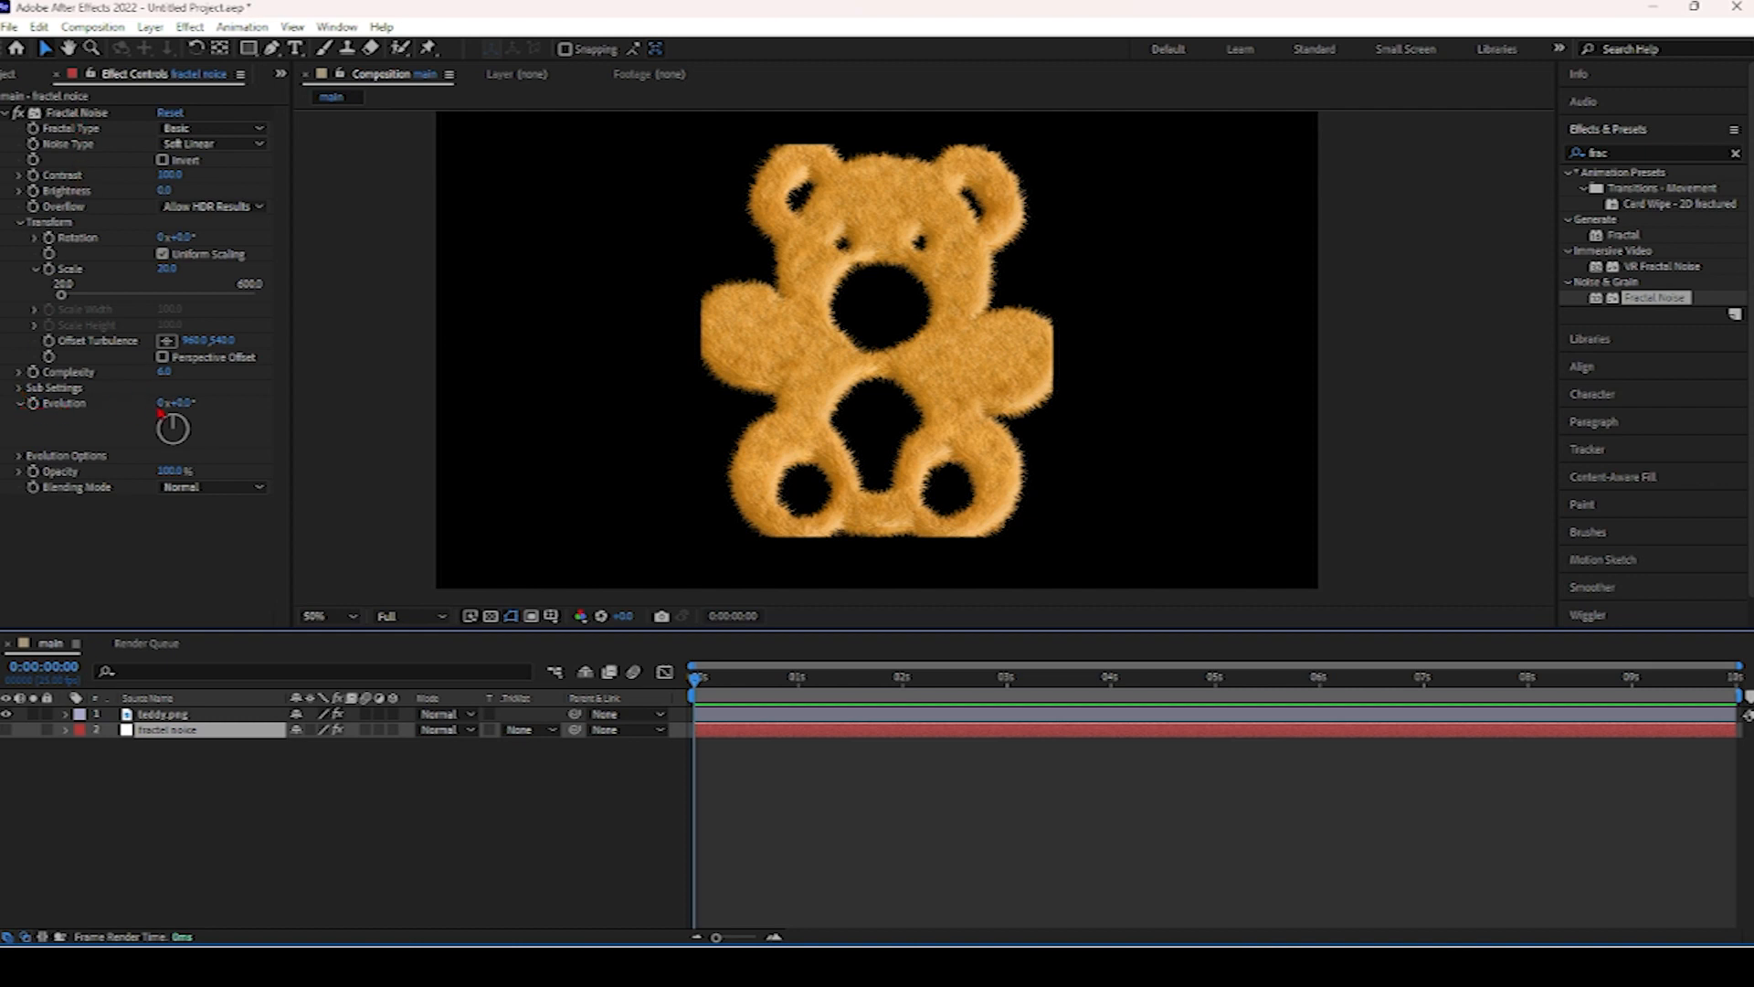
drag(177, 403, 248, 405)
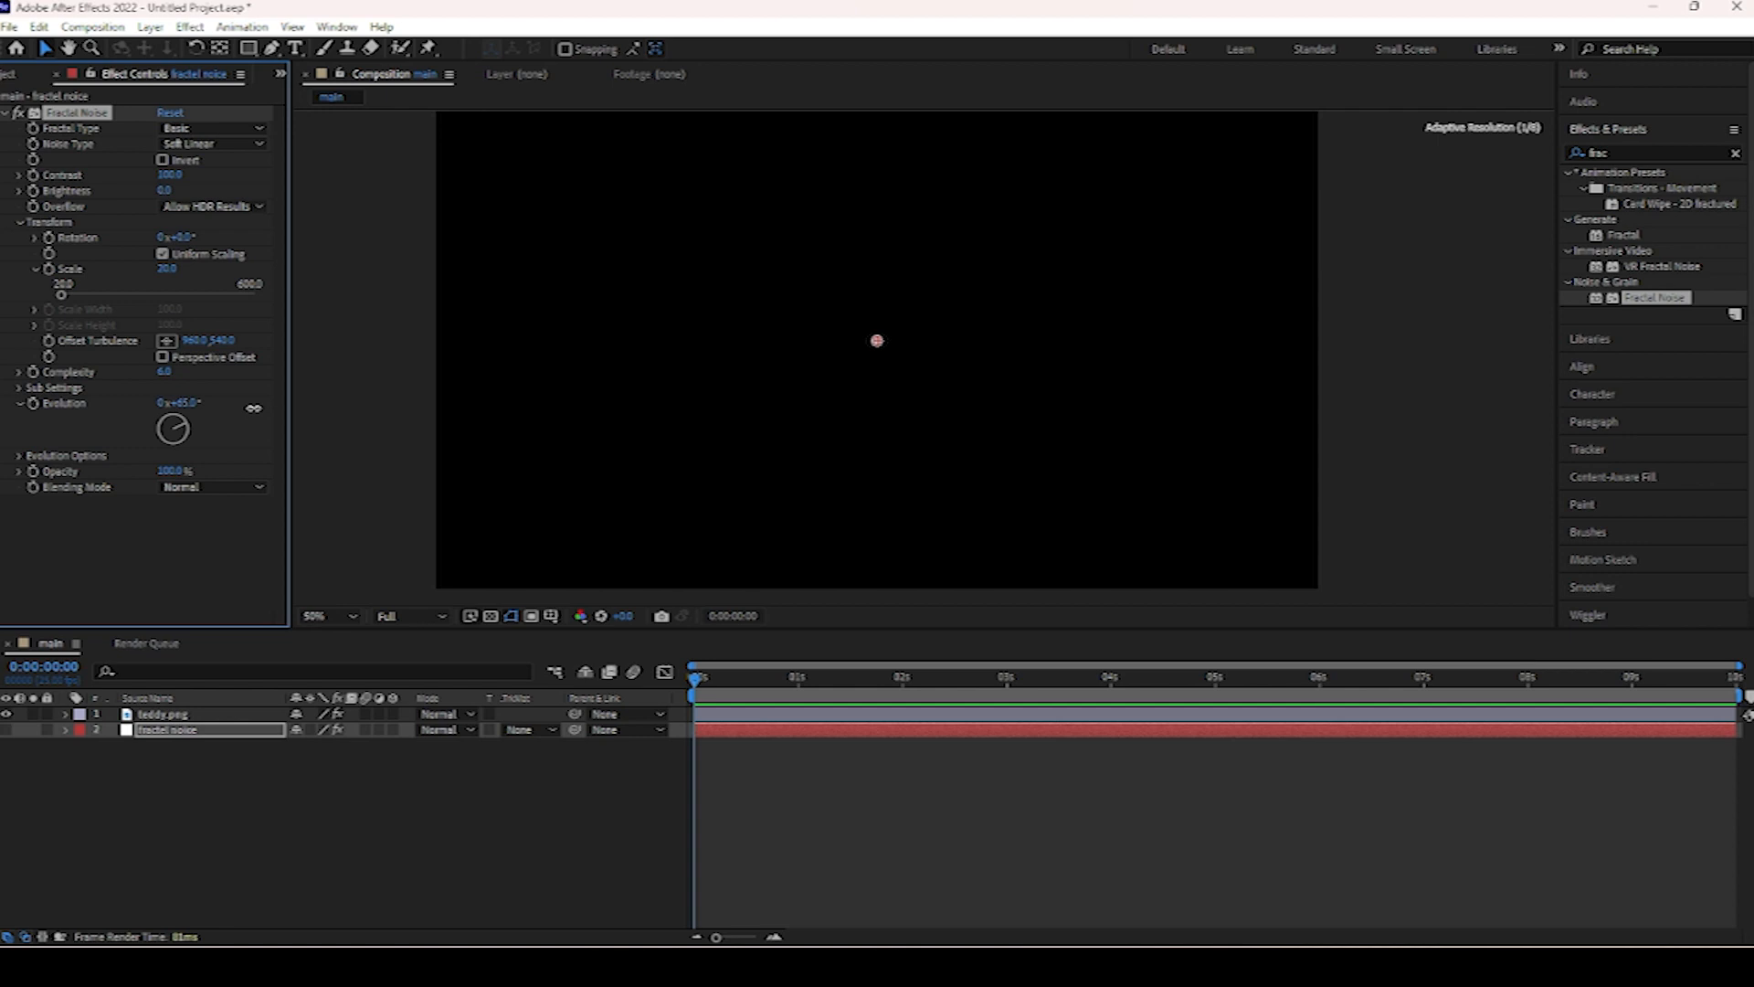
drag(253, 408, 283, 417)
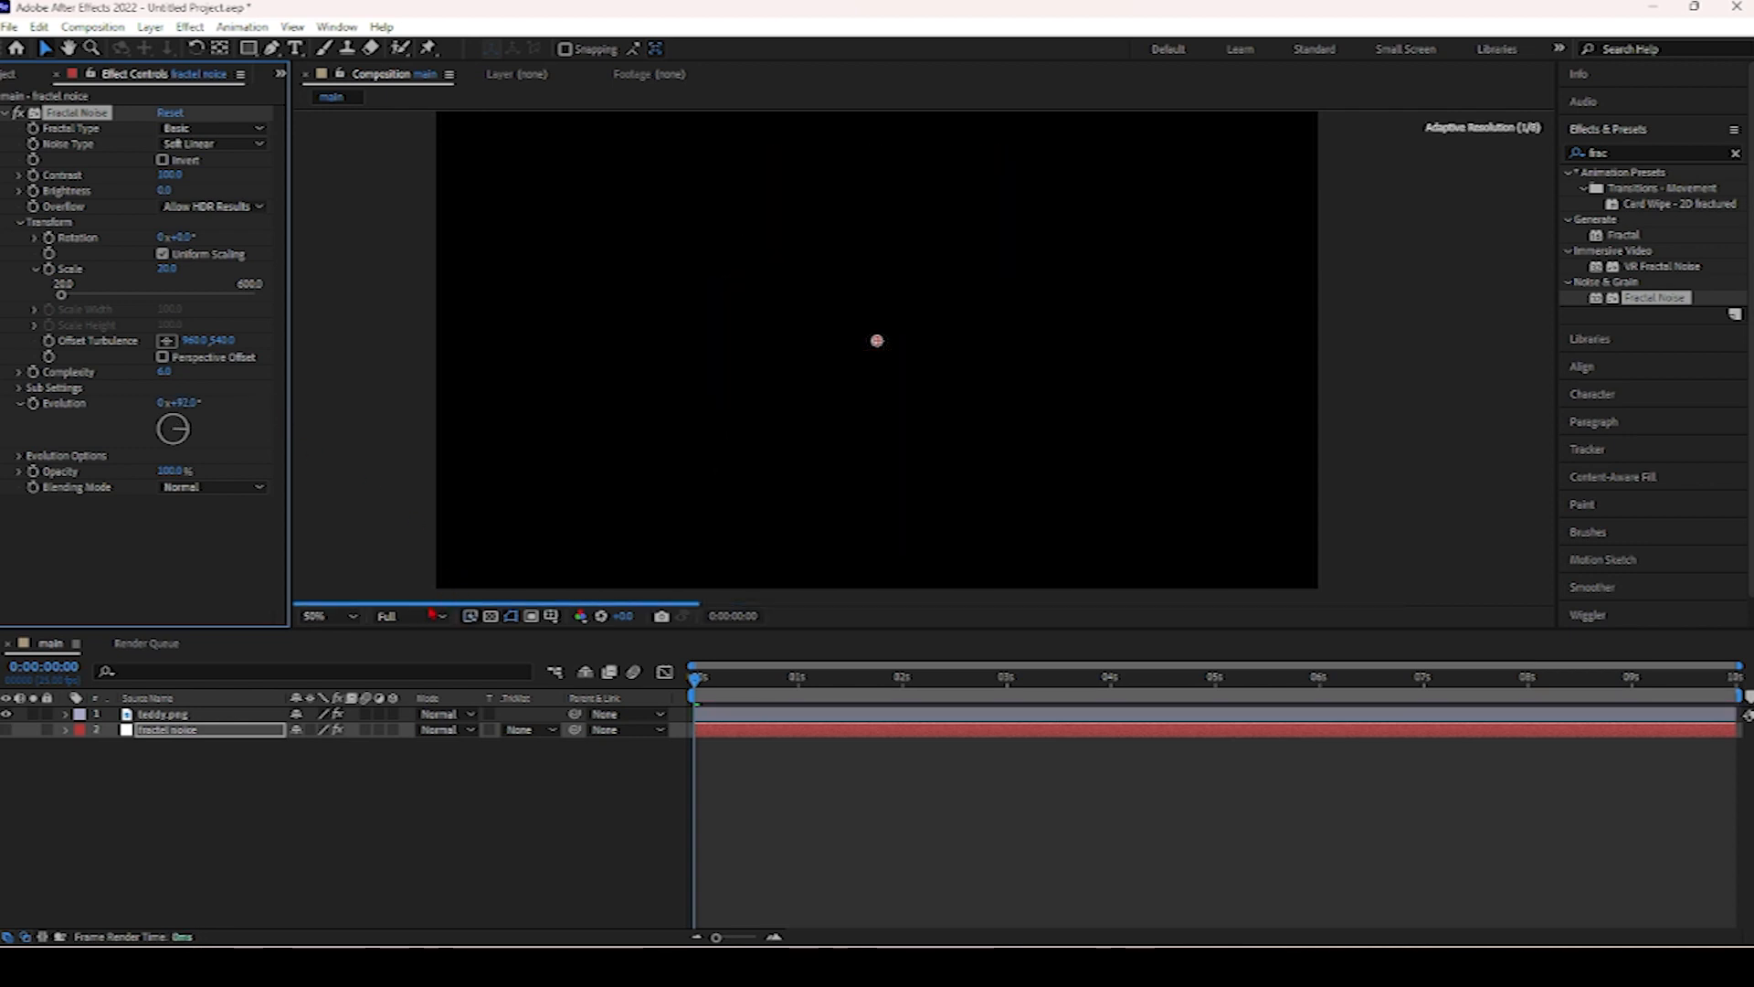
click(411, 615)
click(411, 674)
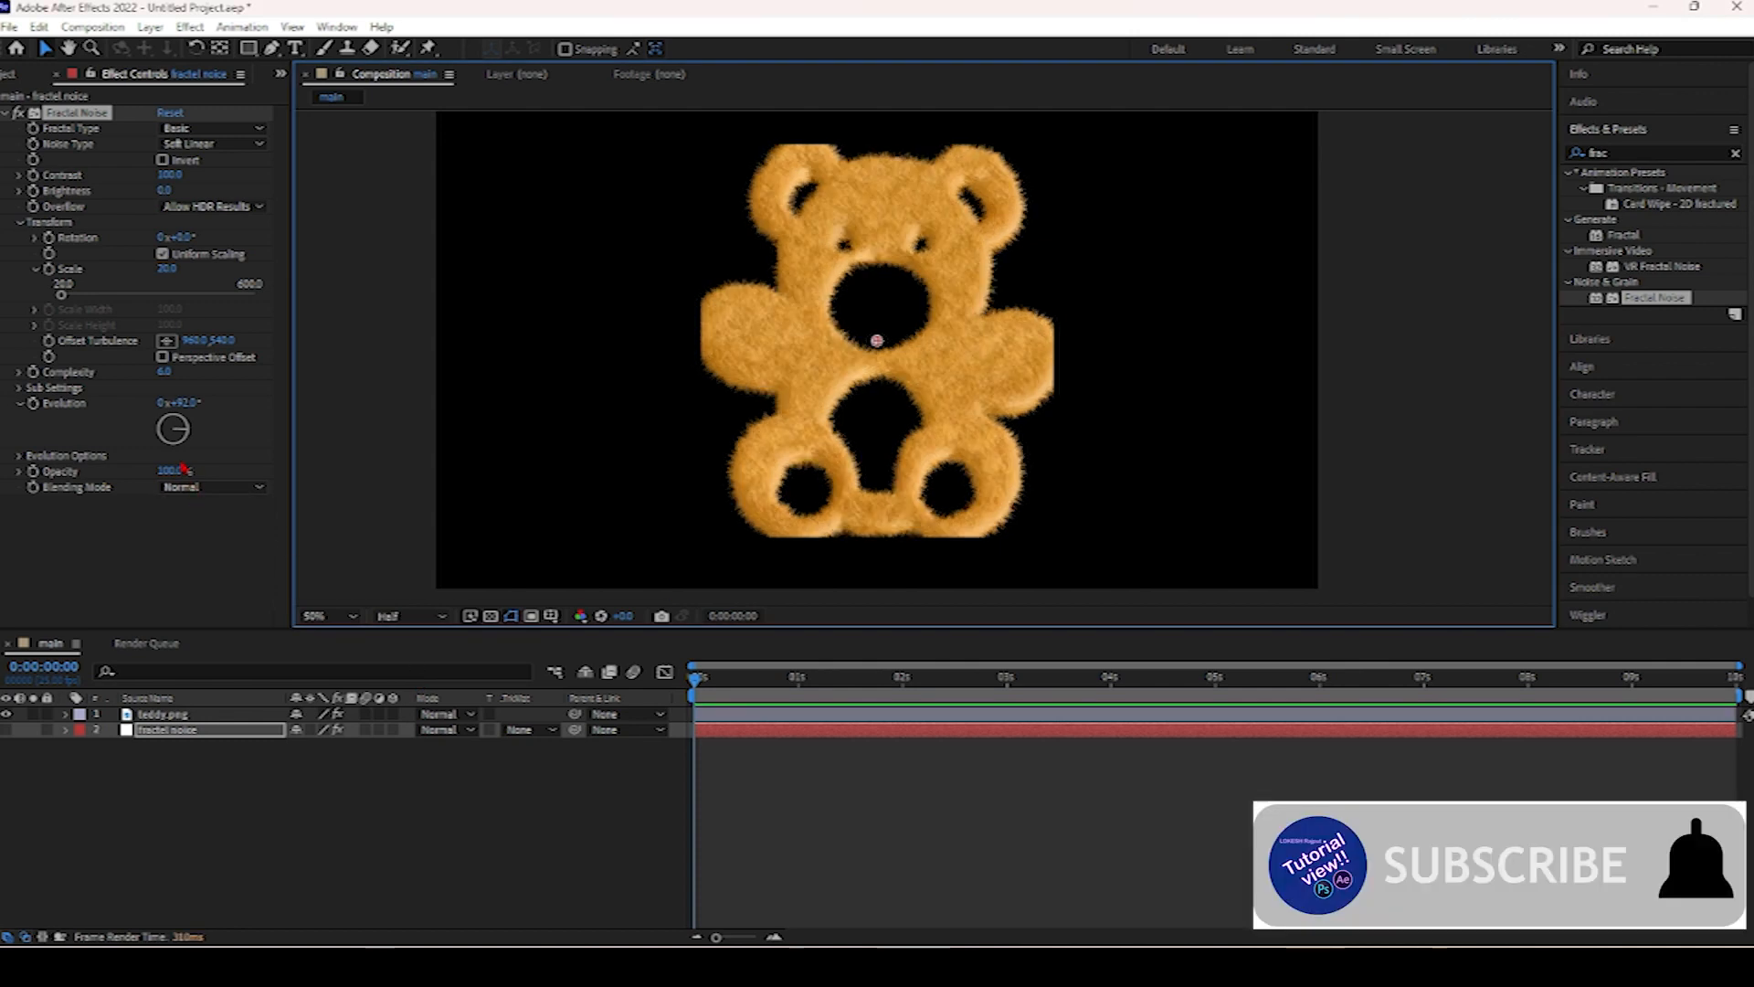
Set the fractal noise Evolution angle to 0°.
drag(179, 403, 211, 408)
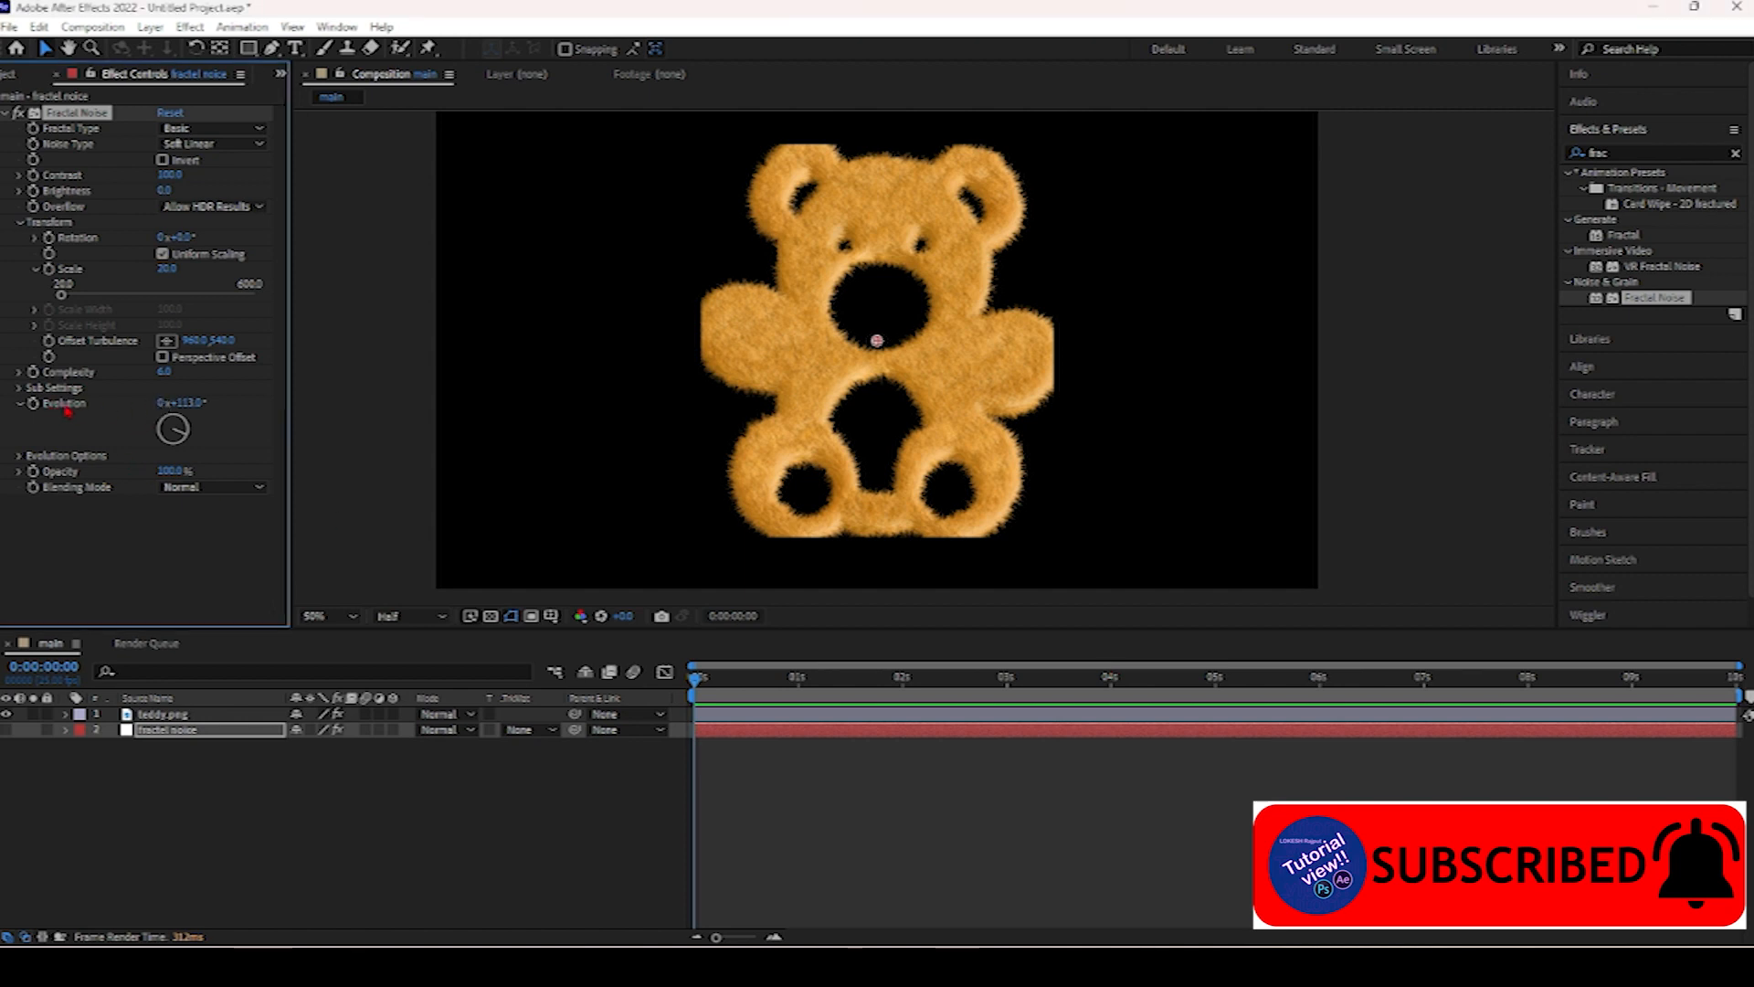
click(198, 403)
text(0)
key(Return)
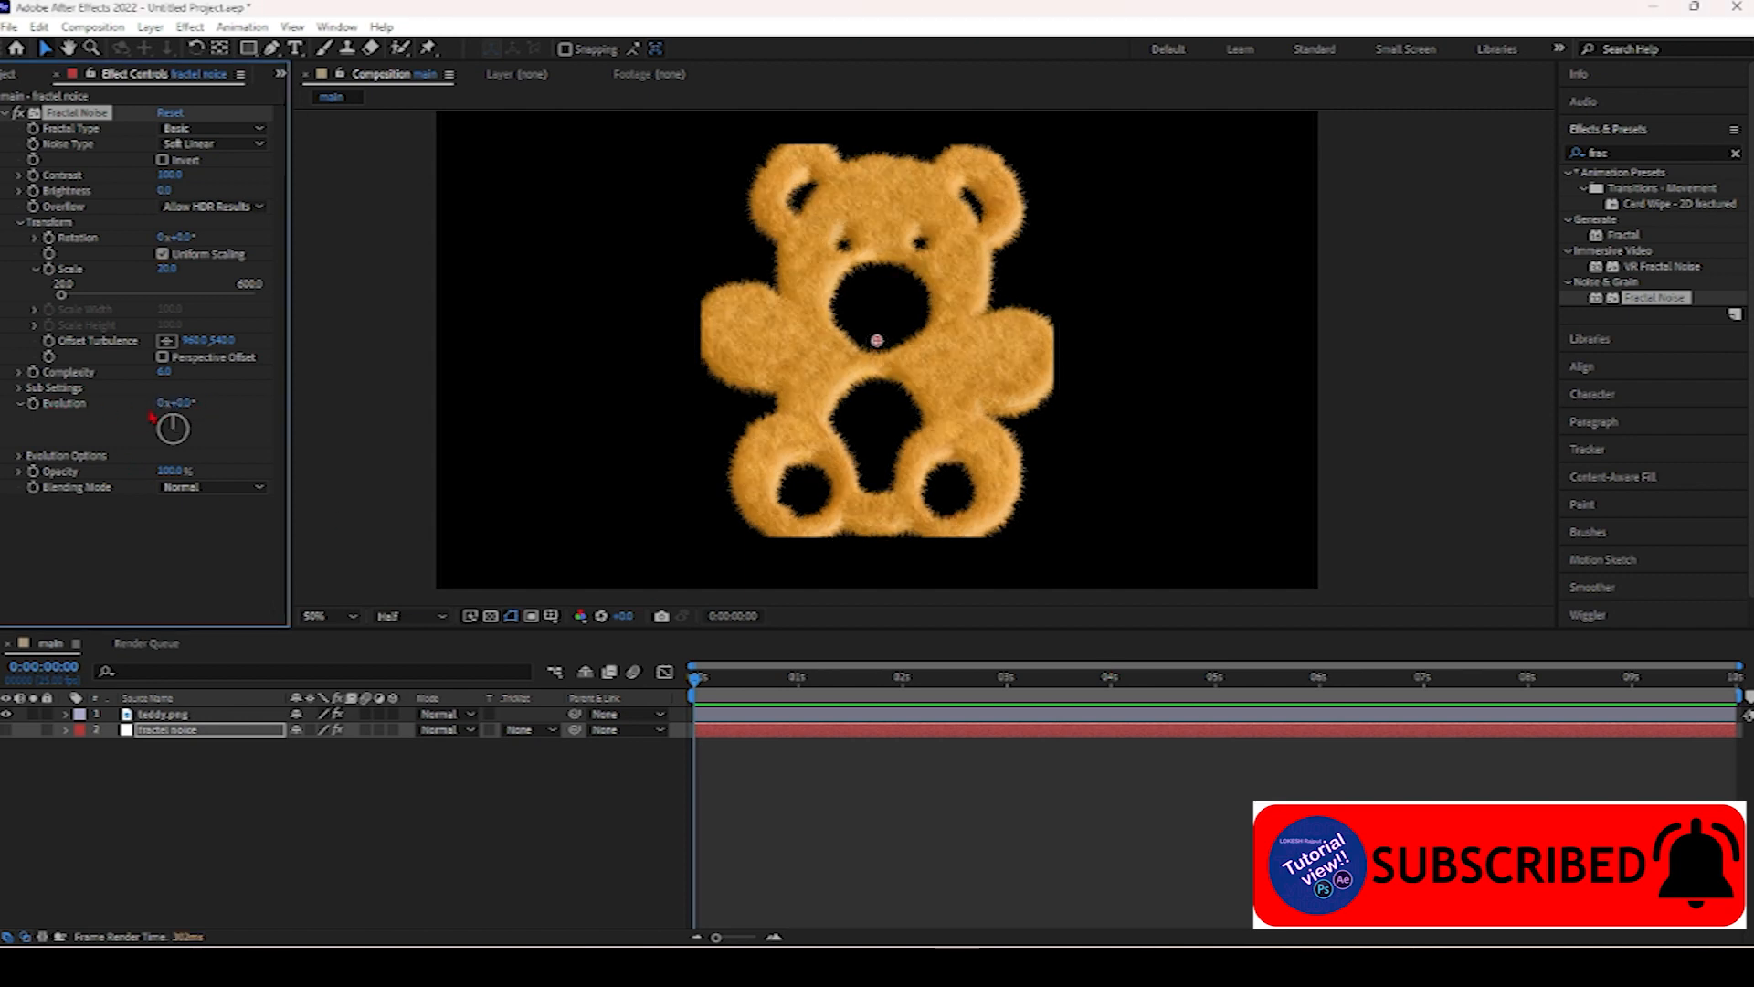
Add the expression time*150 to the fractal noise Evolution to animate it.
alt+click(34, 403)
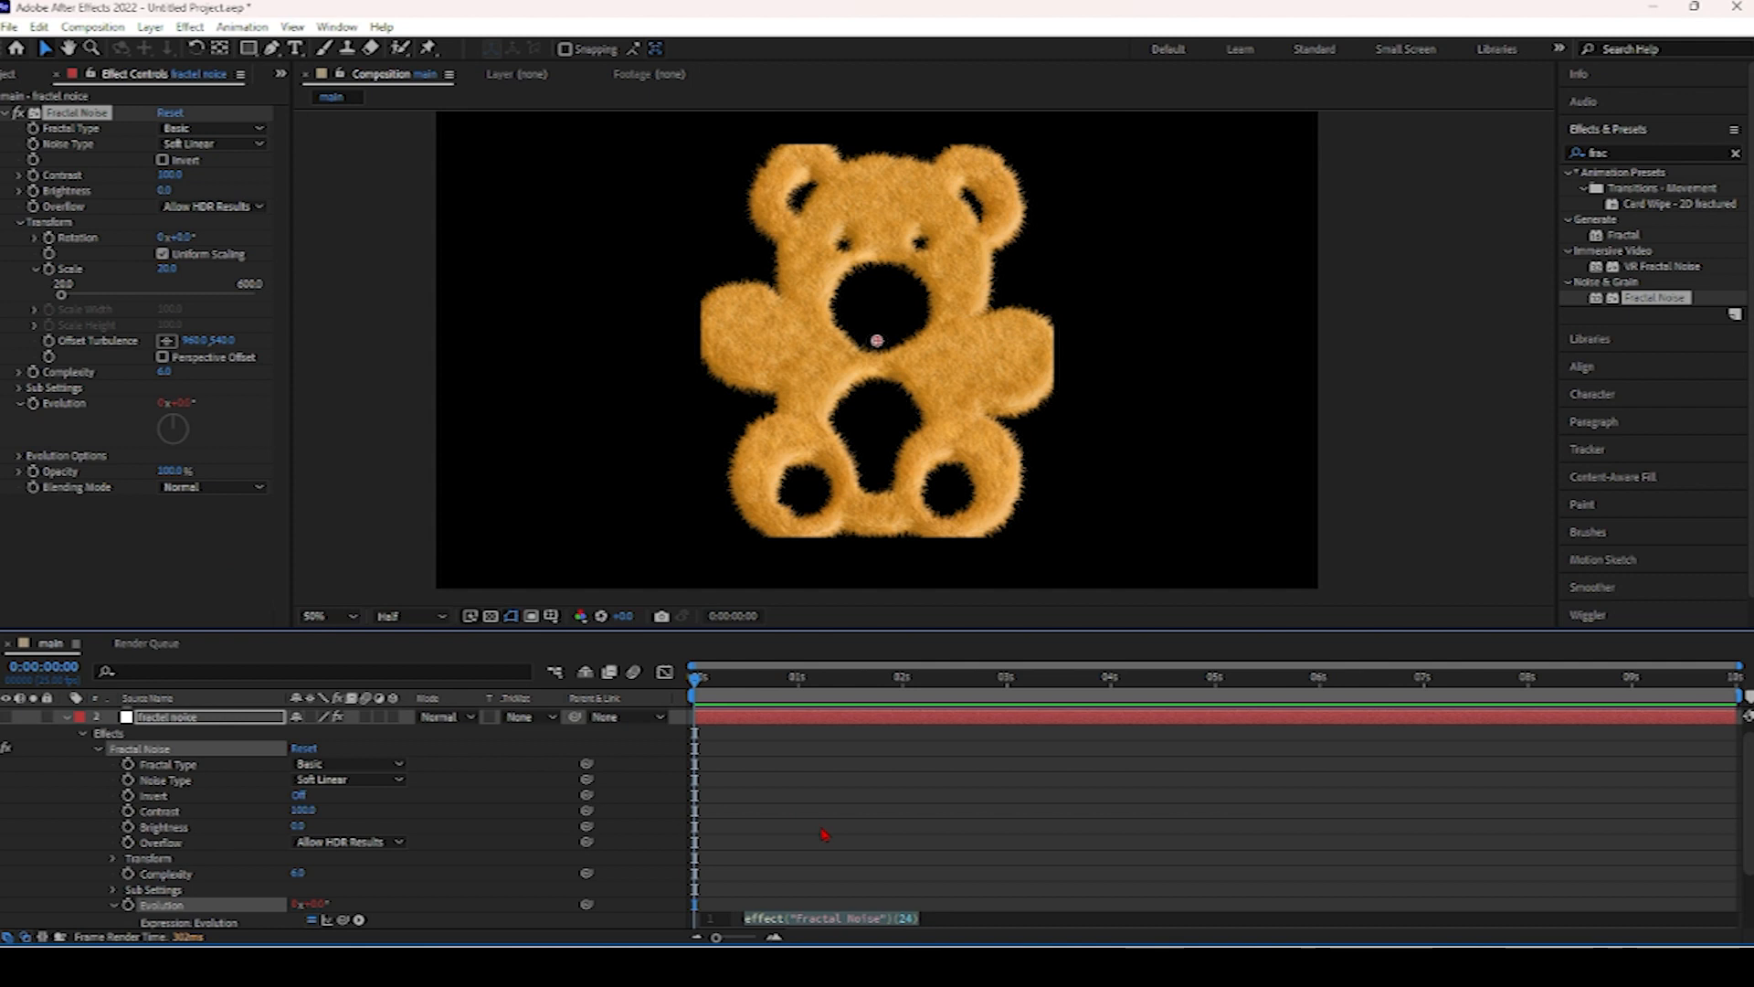
key(BackSpace)
text(time)
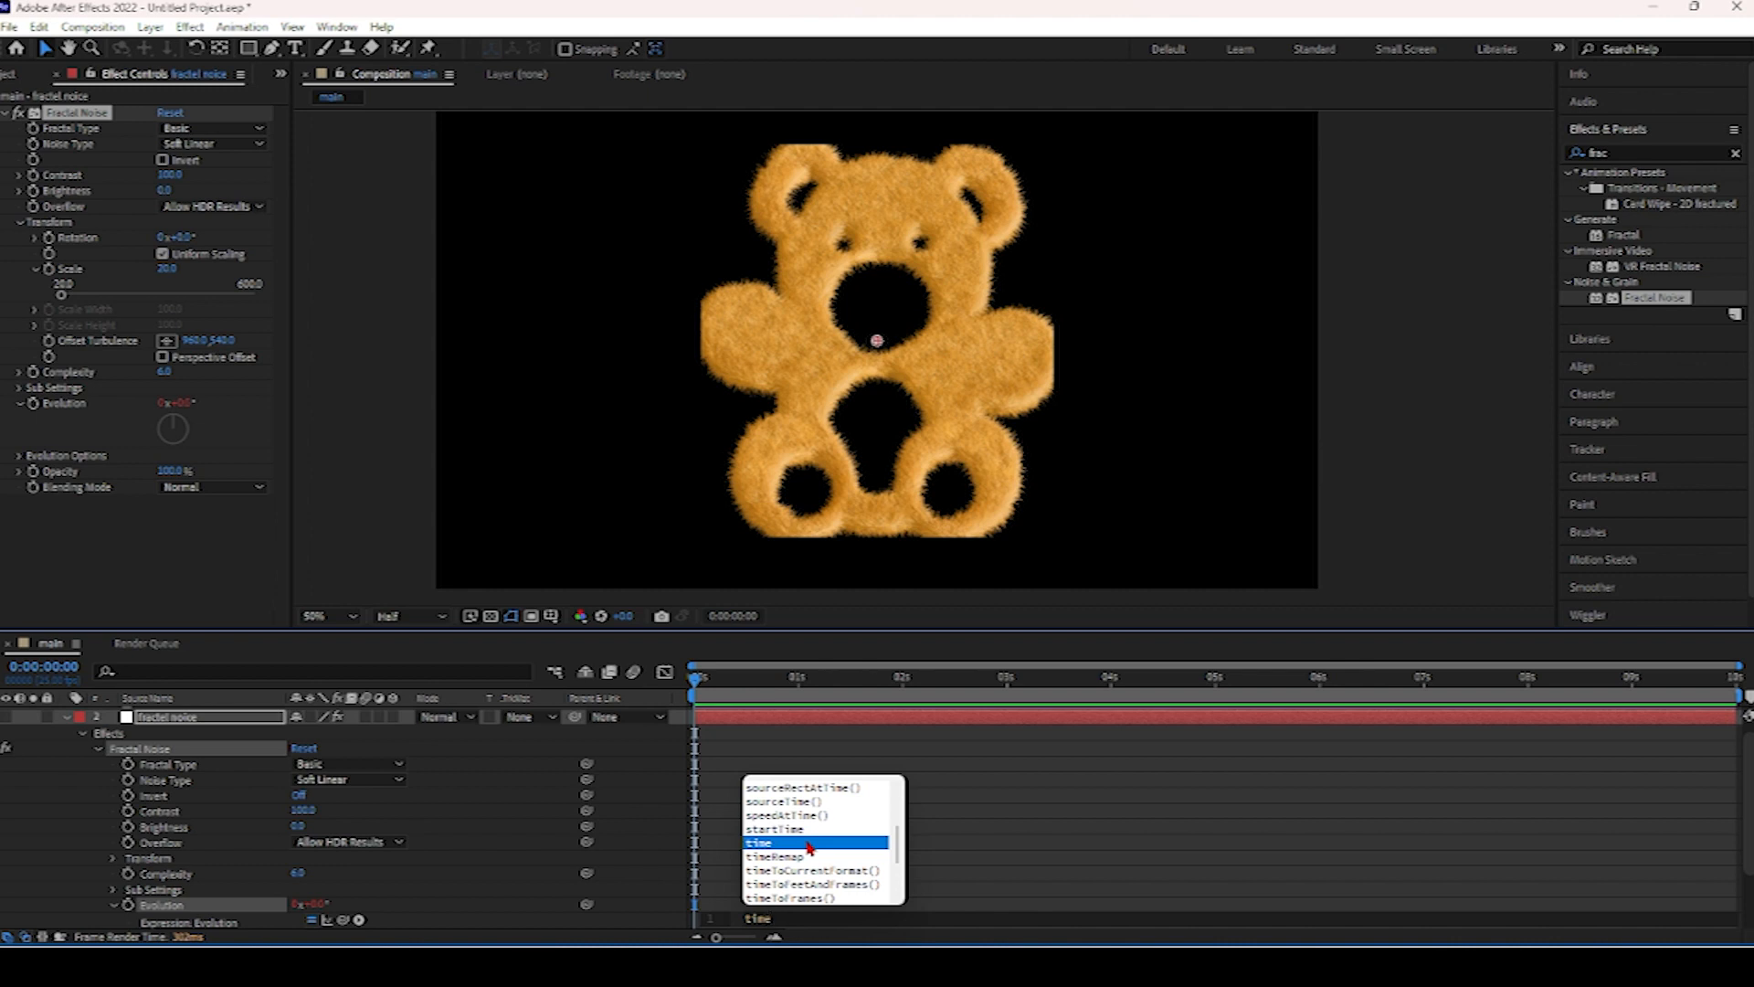
click(809, 844)
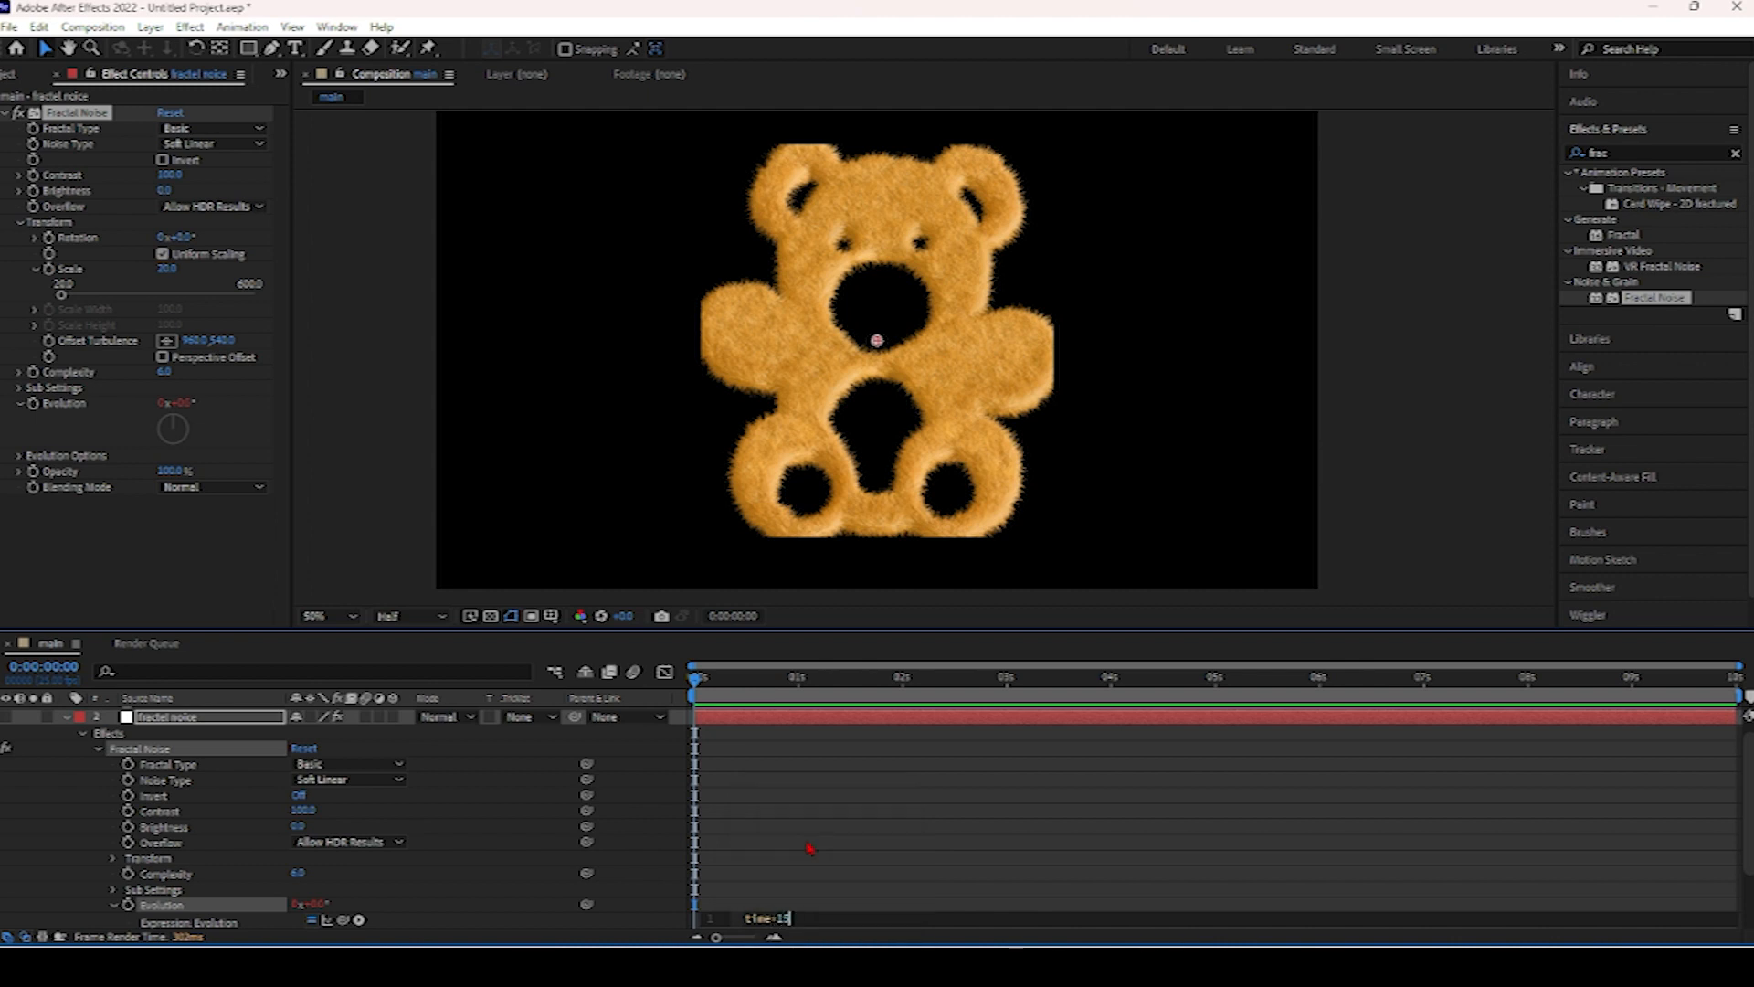
click(806, 827)
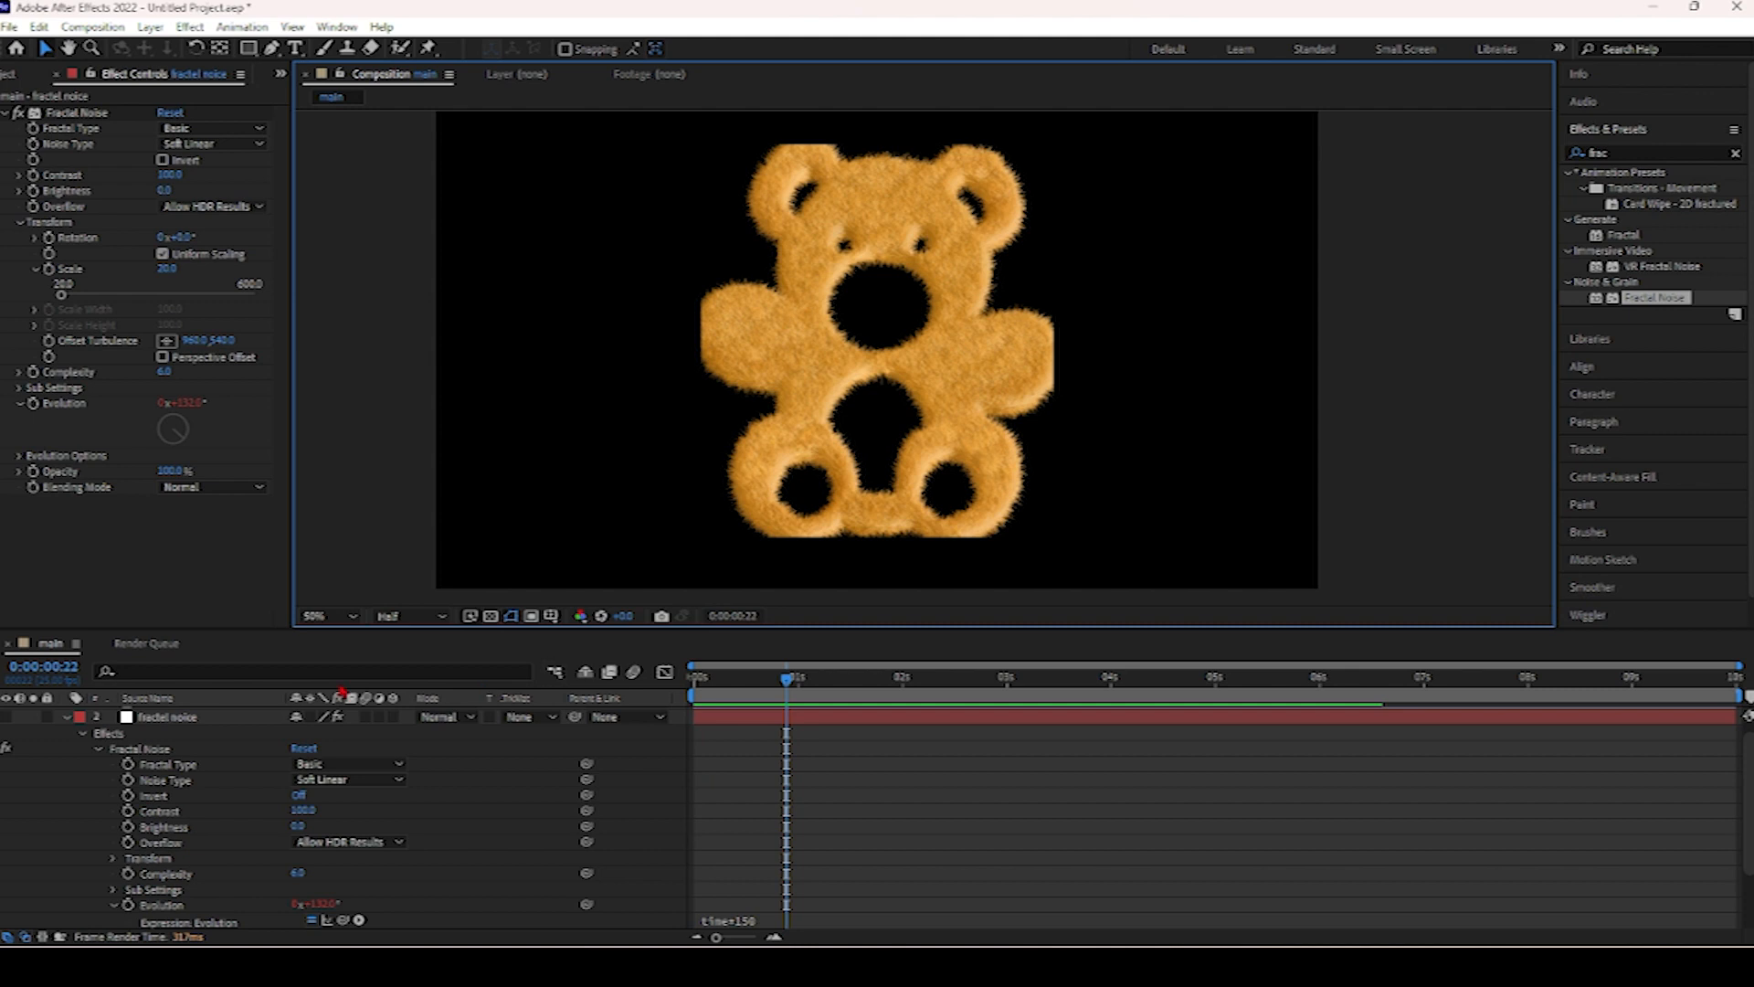
Select the teddy layer, switch the timeline column to show layer names, and collapse both layers.
scroll(165, 732, up, 1)
click(163, 715)
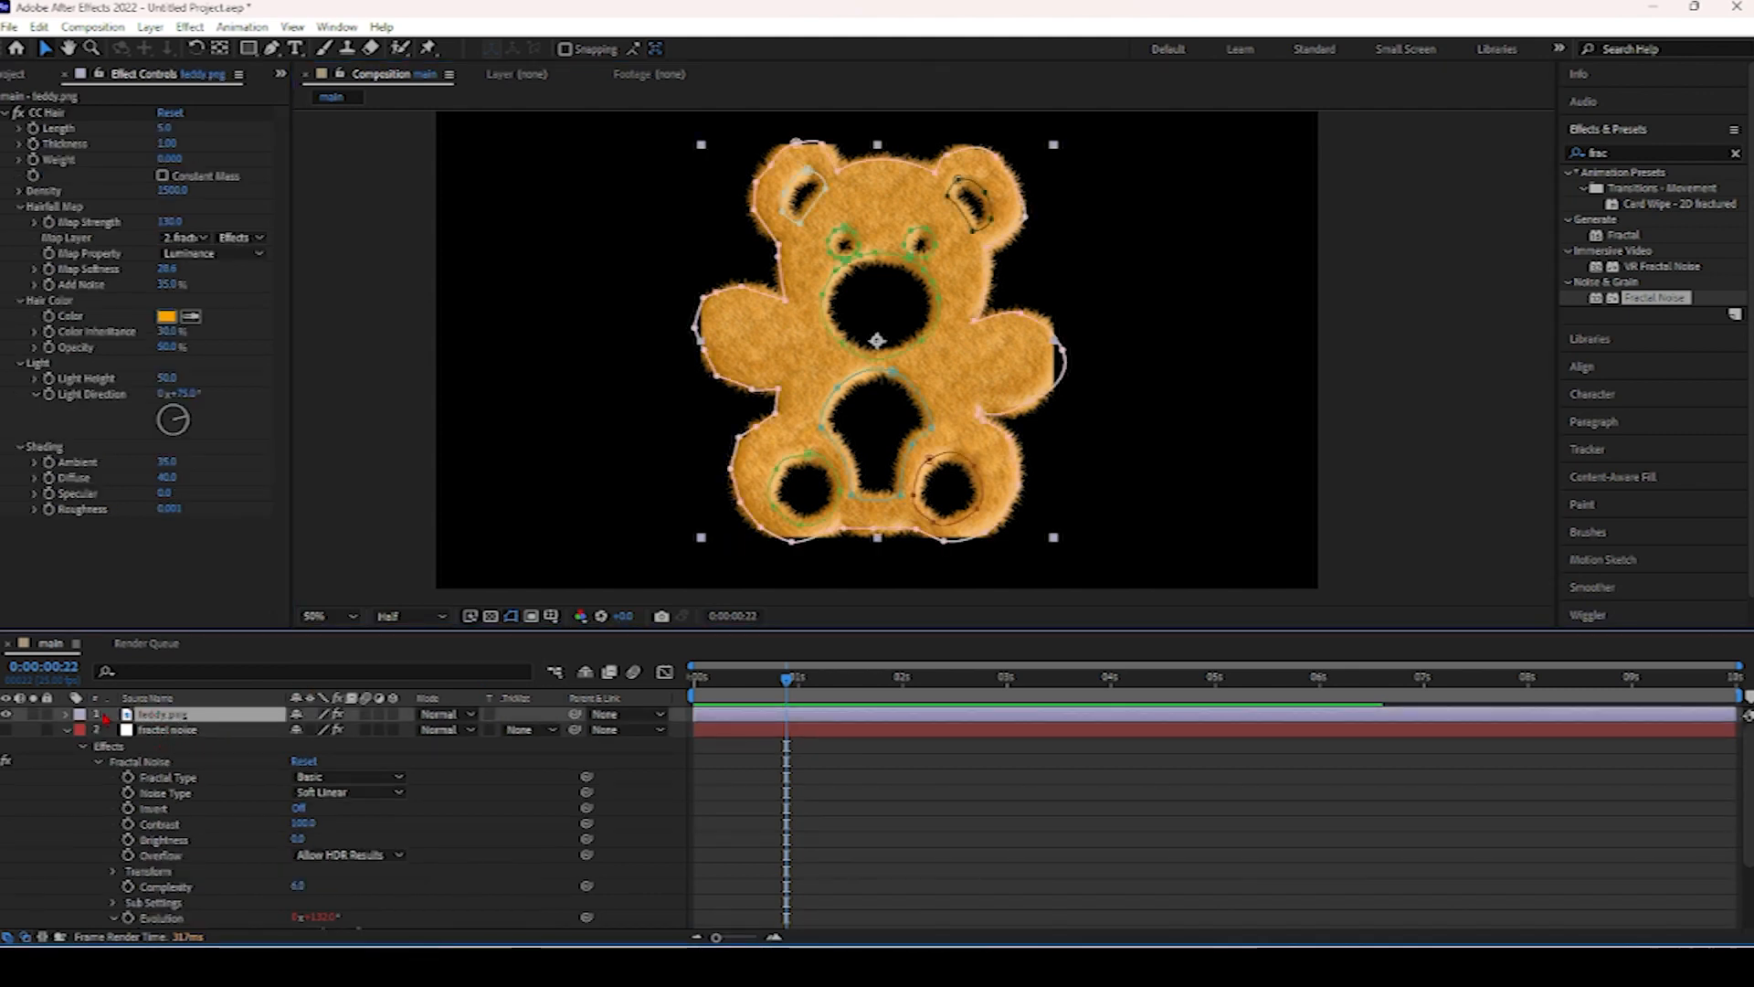
click(66, 714)
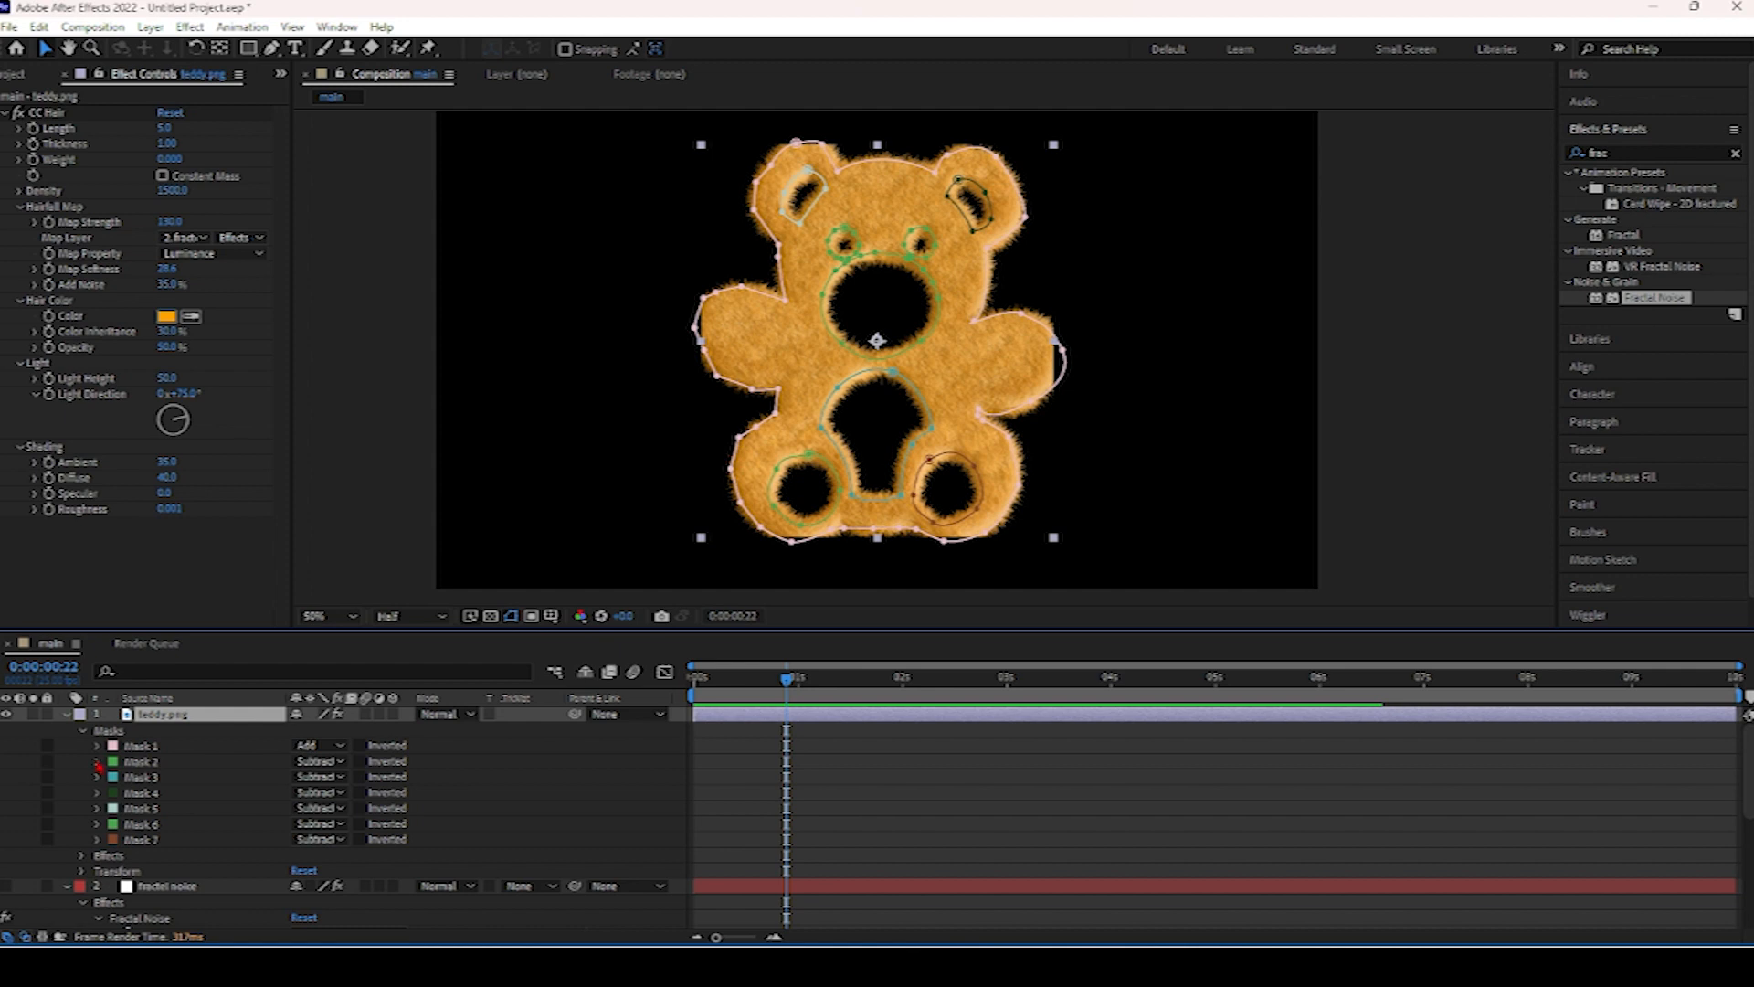
click(151, 698)
click(68, 716)
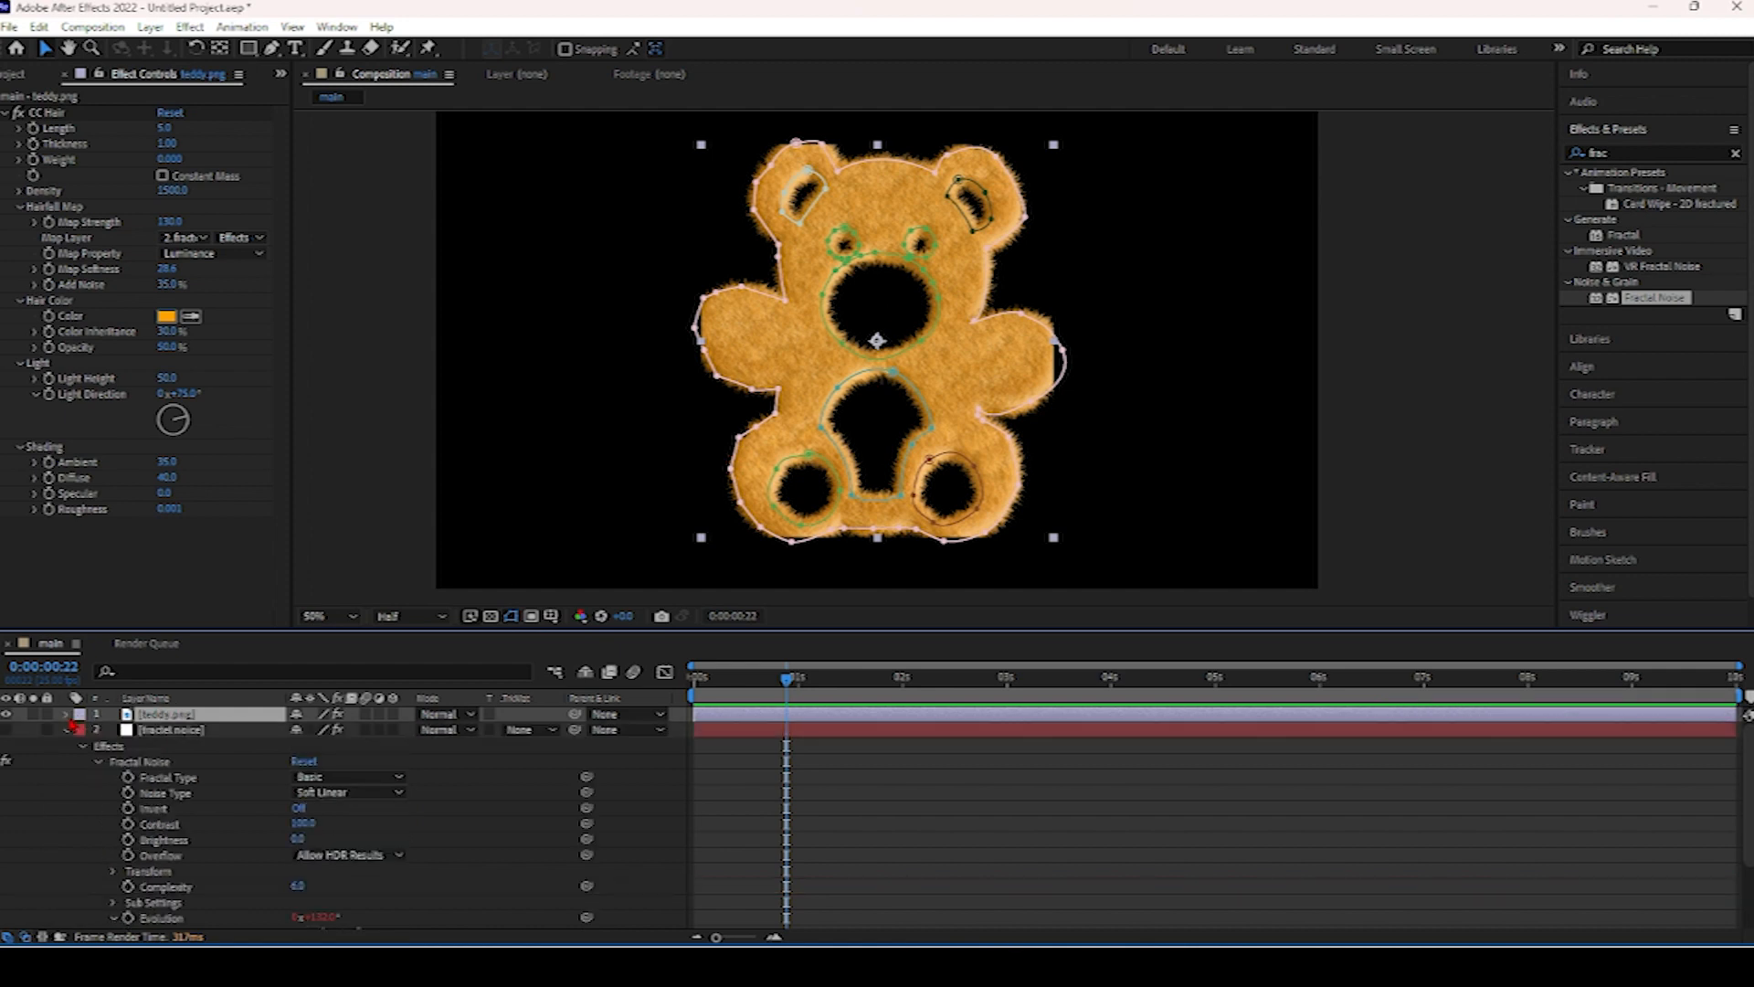
click(66, 731)
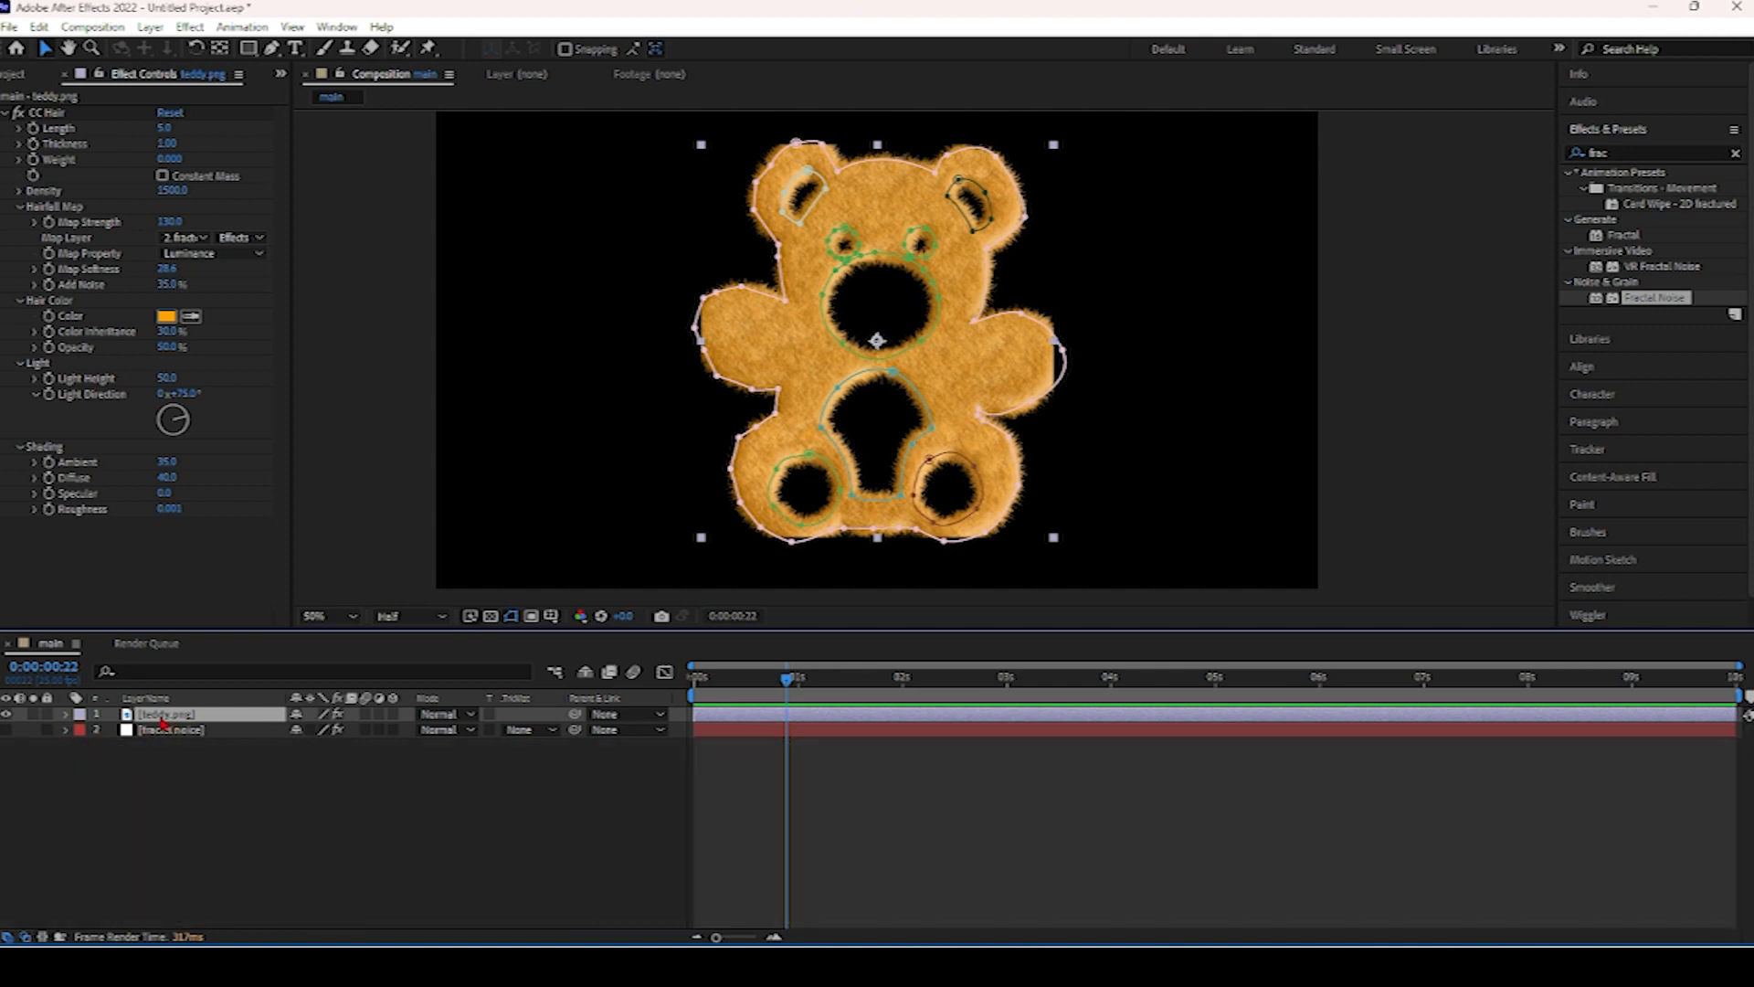
Add a second copy of teddy.png from the project between the furry teddy layer and the fractal noise layer.
click(18, 73)
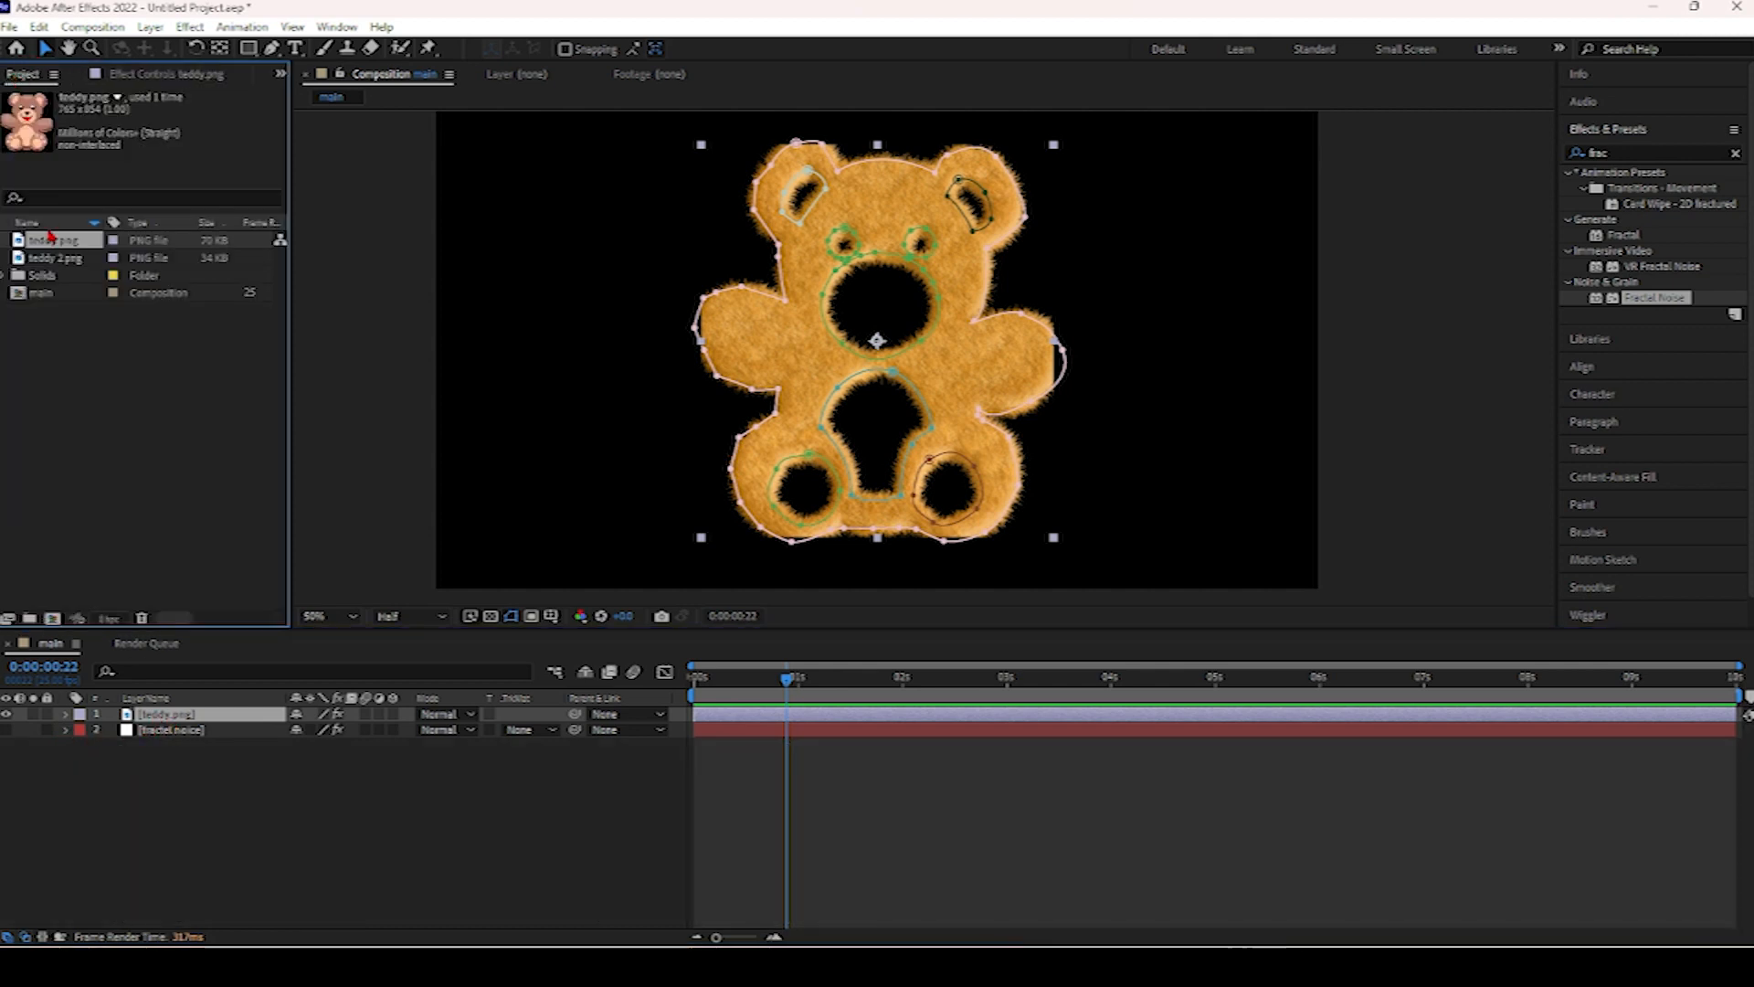
drag(70, 317, 146, 724)
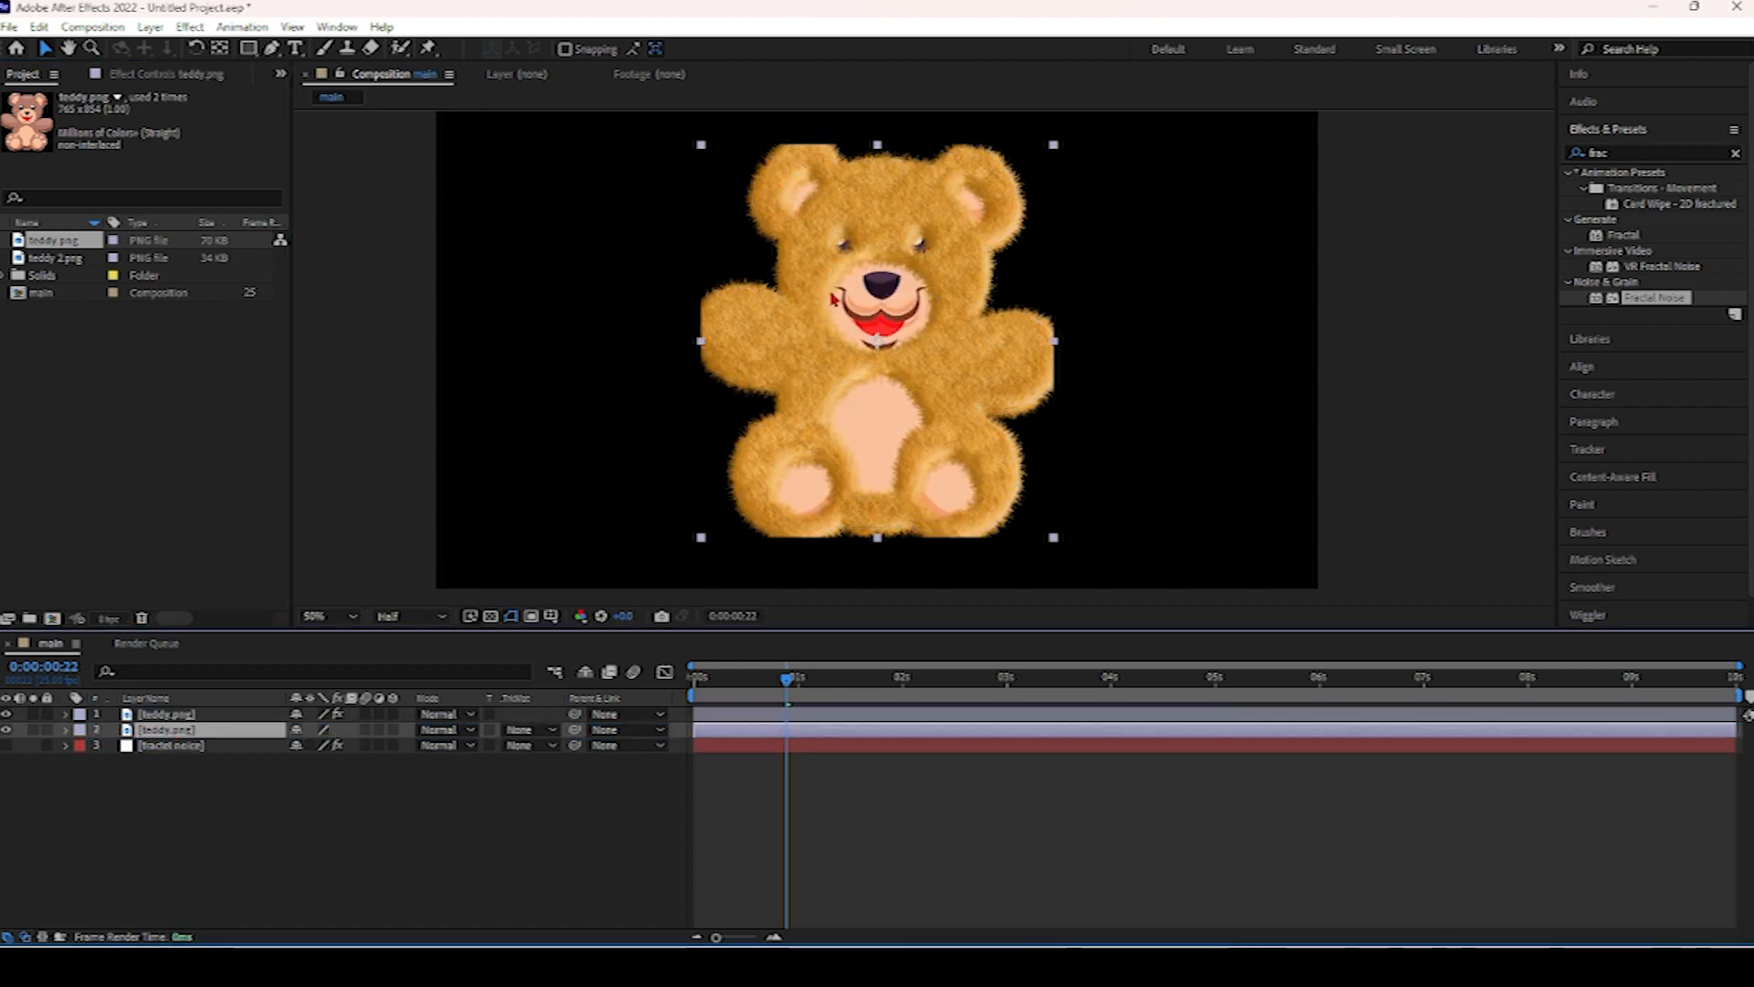
Select the top teddy layer and preview the composition from the beginning.
click(160, 717)
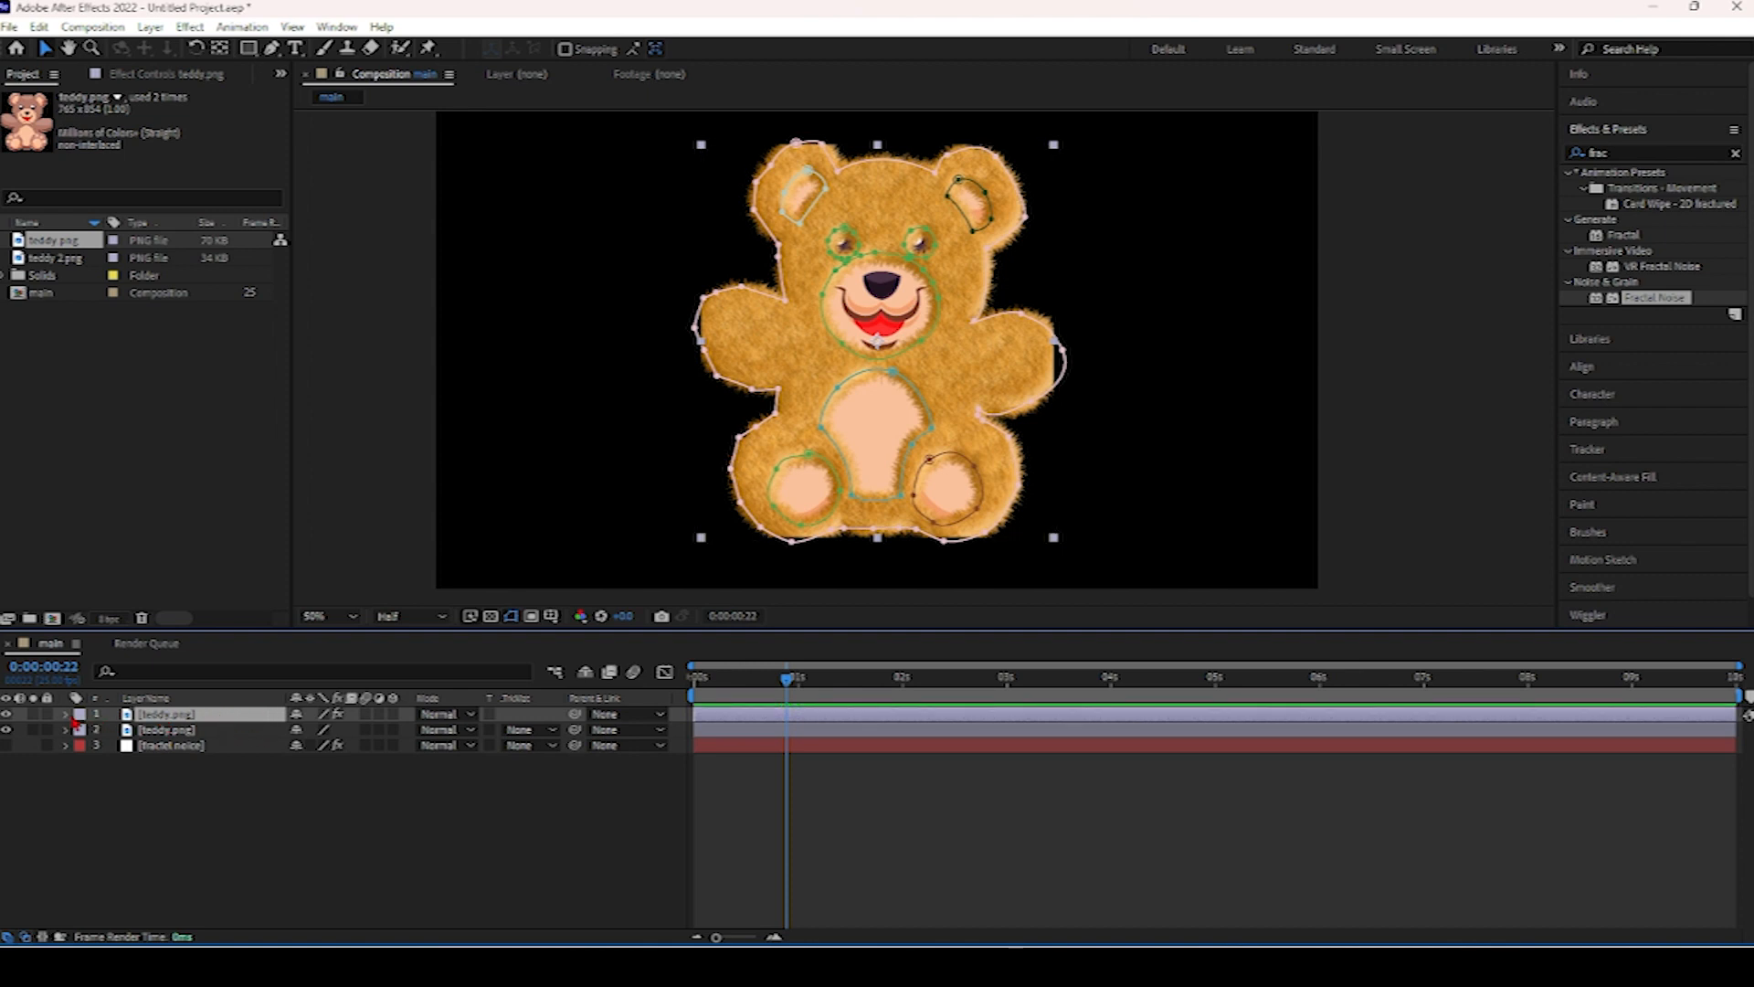
drag(788, 682, 632, 676)
key(space)
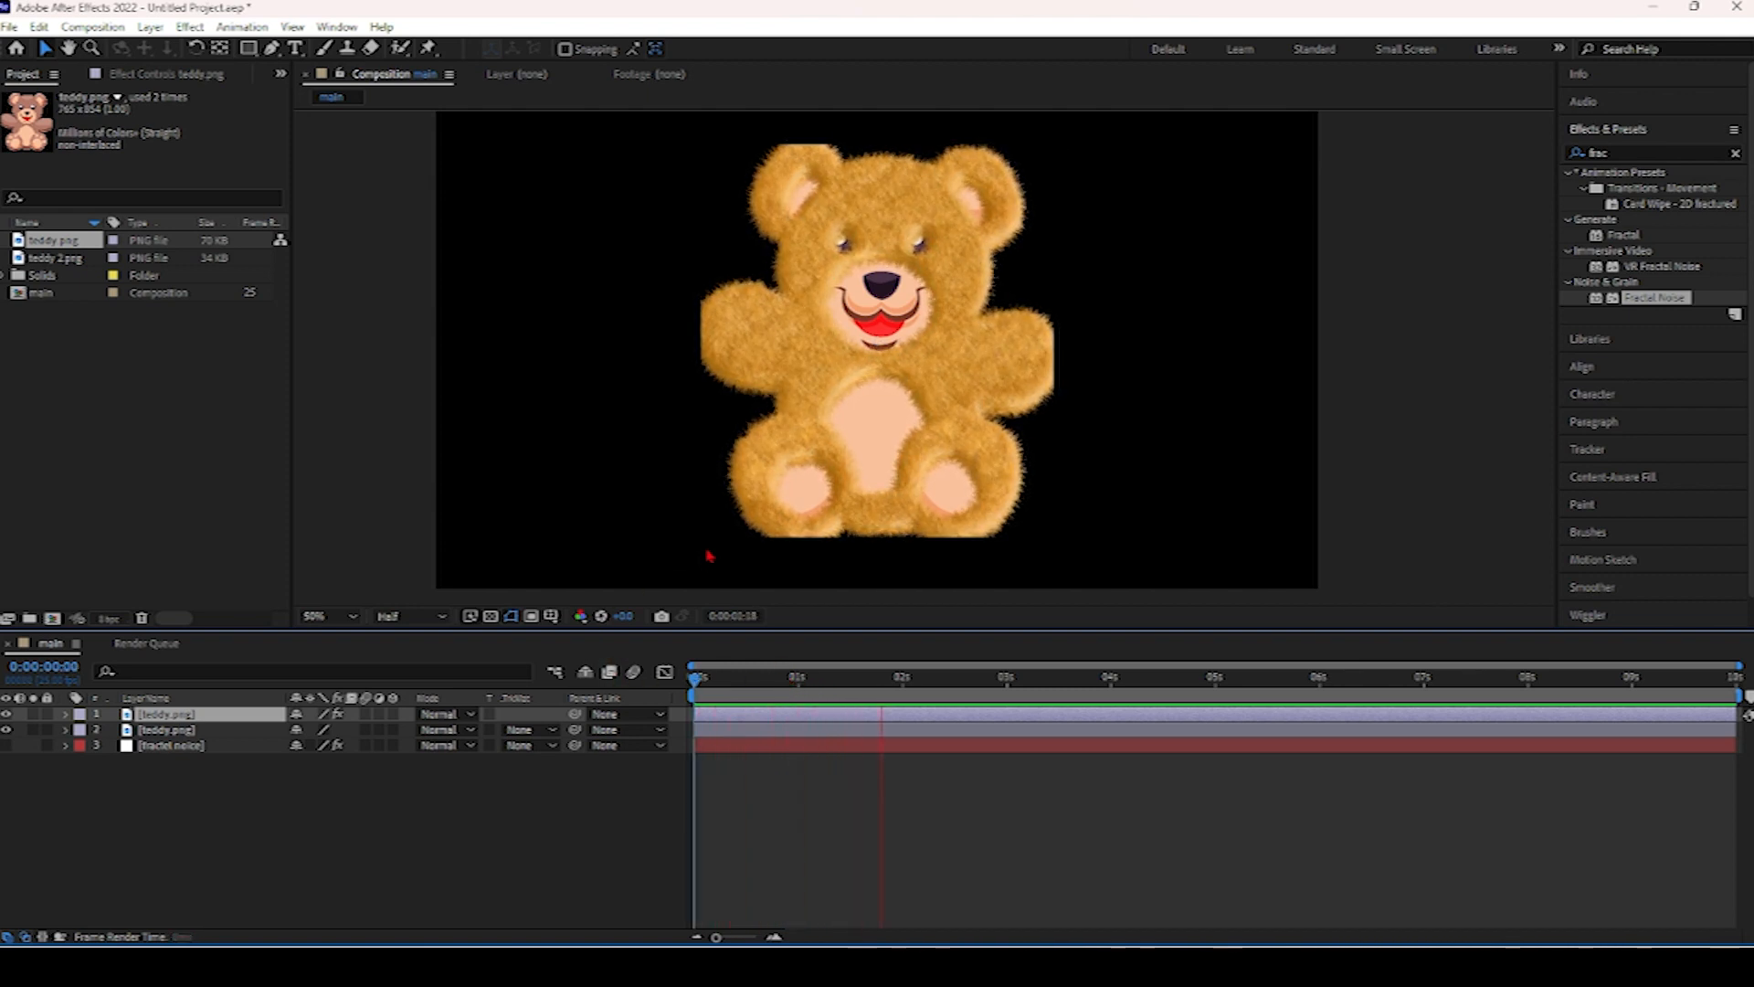
key(space)
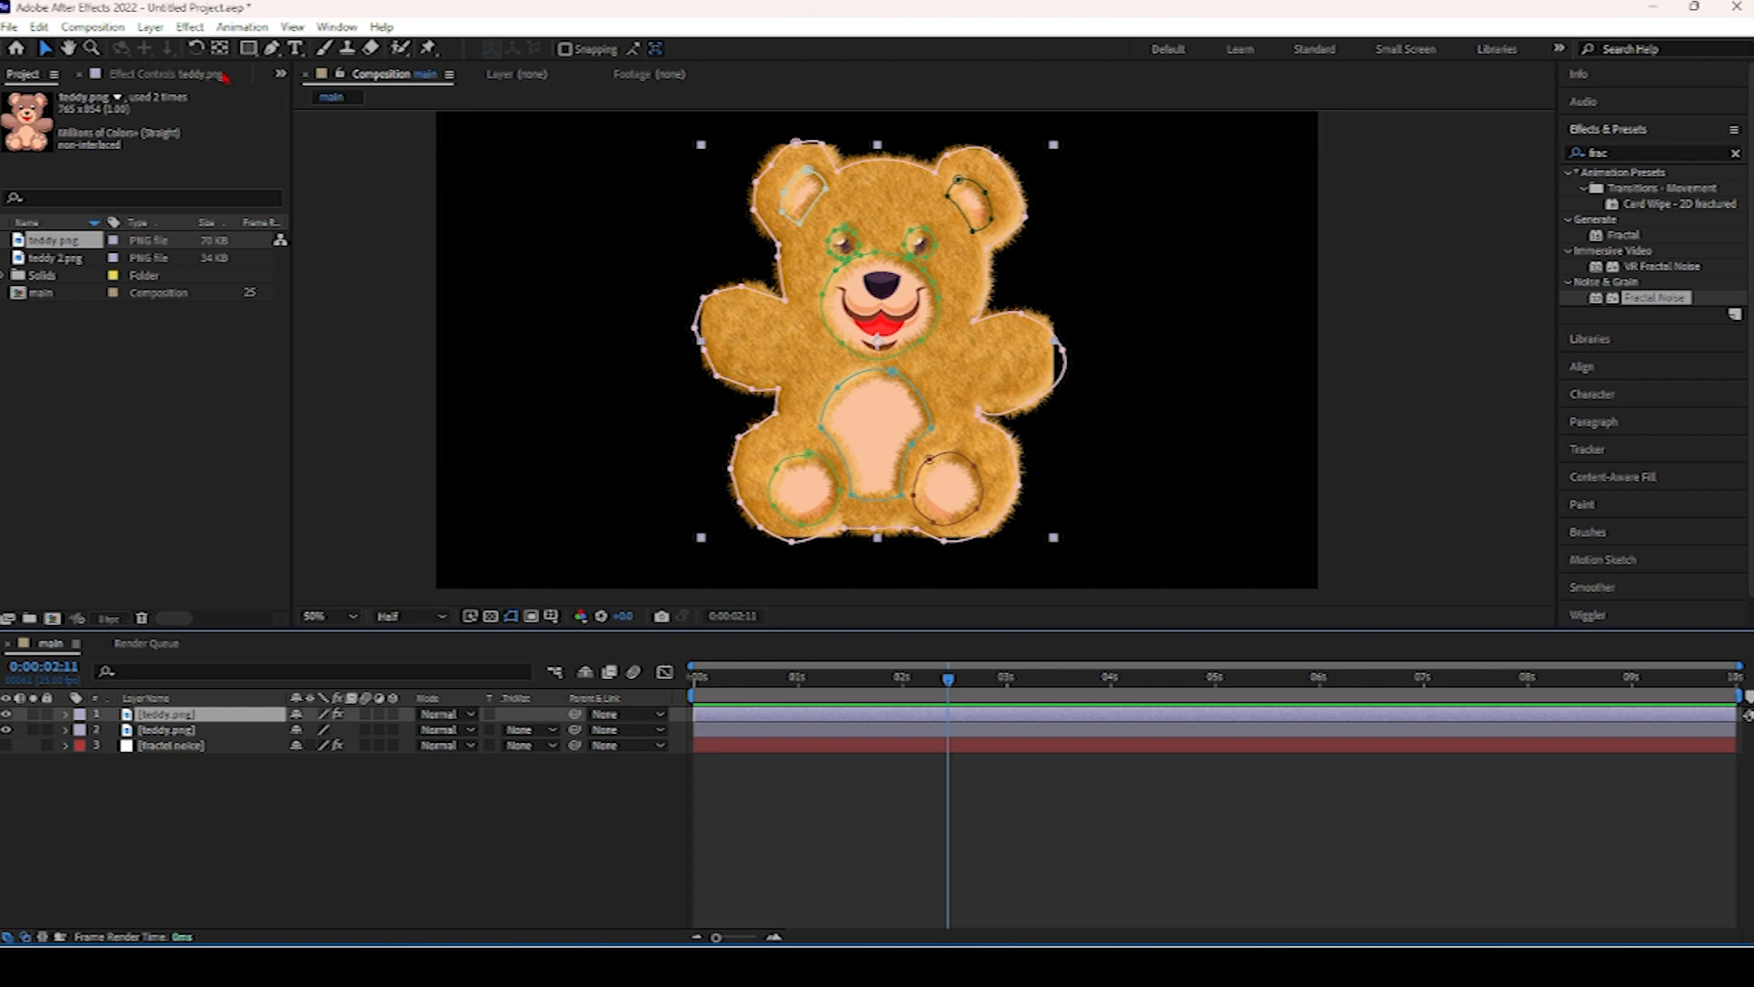
Draw a tall rectangular mask on the furry teddy layer left of the bear and set its mode to Intersect.
click(248, 49)
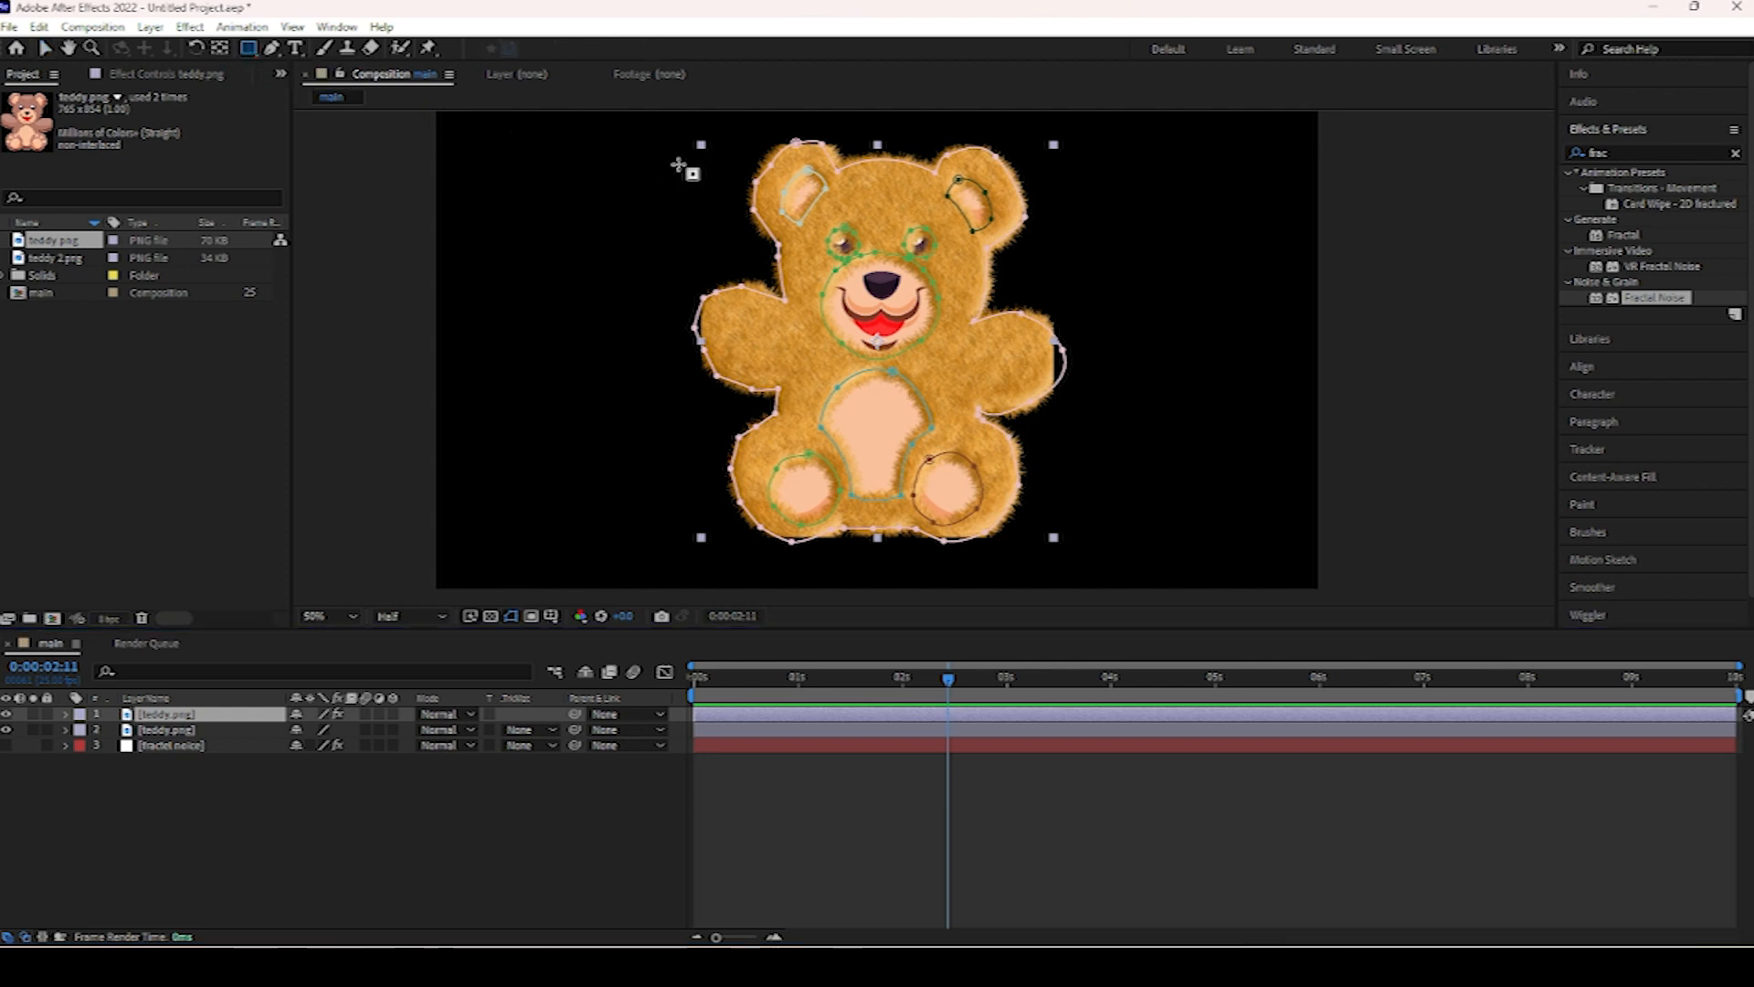
drag(656, 124, 783, 520)
drag(793, 539, 817, 573)
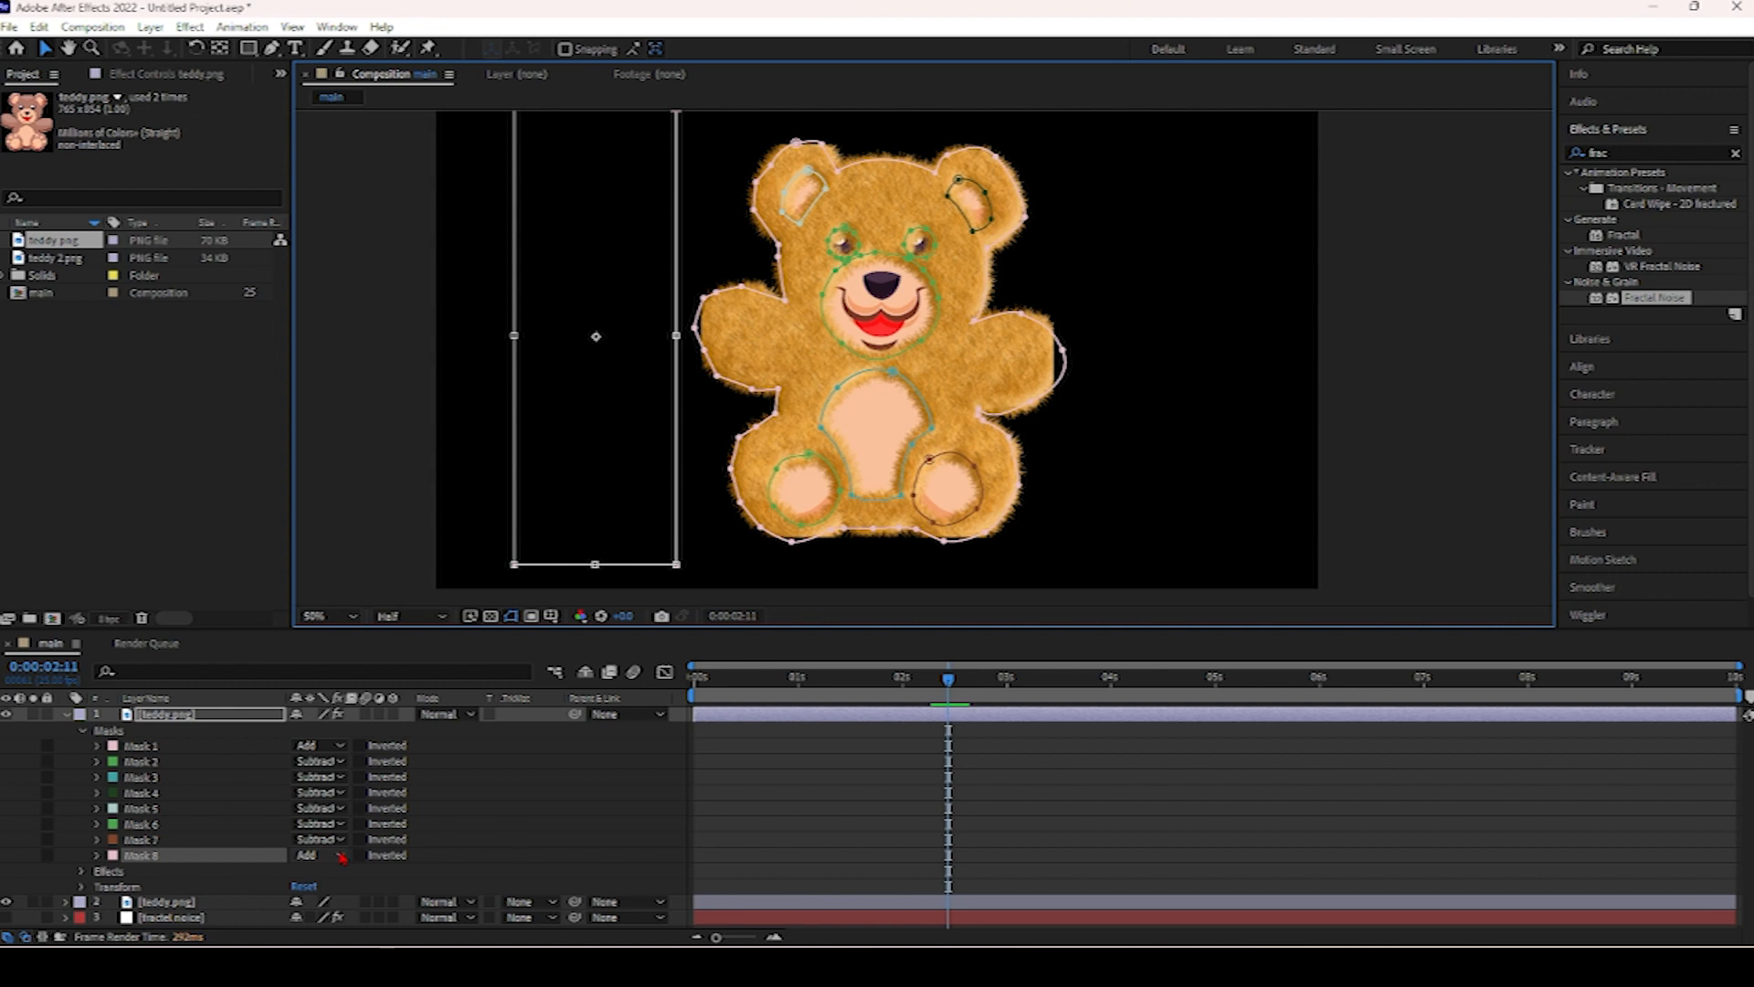
click(340, 855)
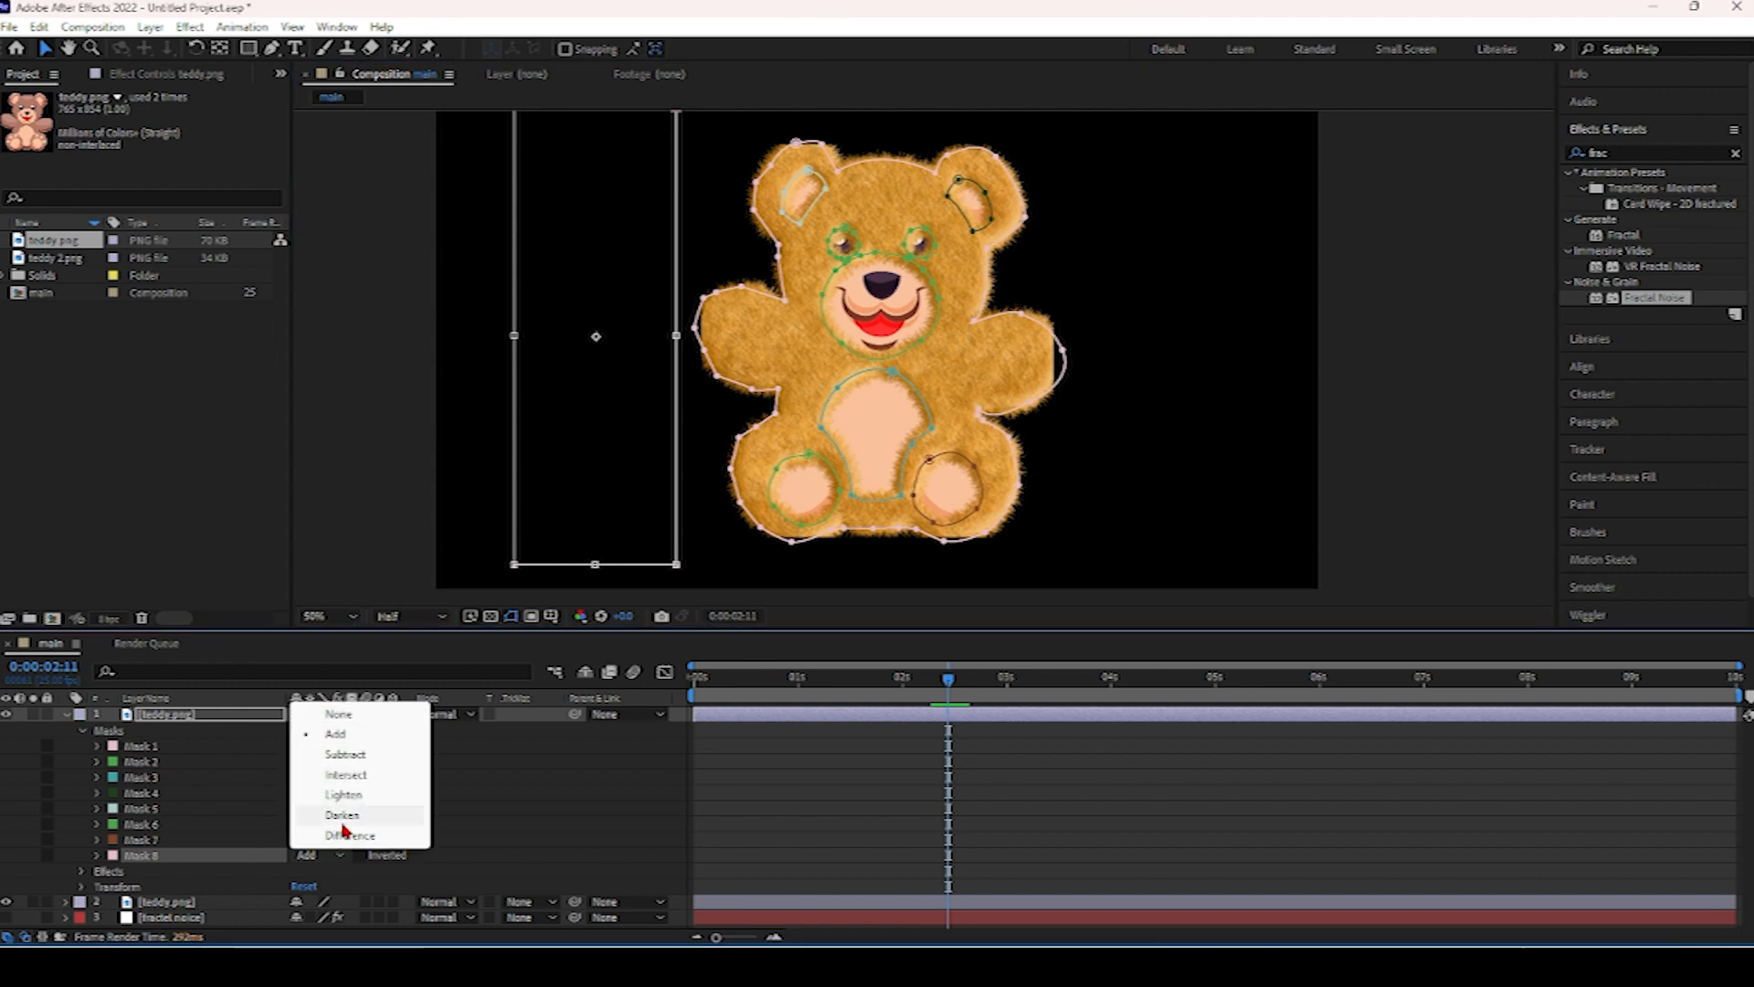
click(346, 775)
mouse_move(625, 572)
mouse_down()
mouse_move(713, 567)
mouse_move(629, 566)
mouse_up()
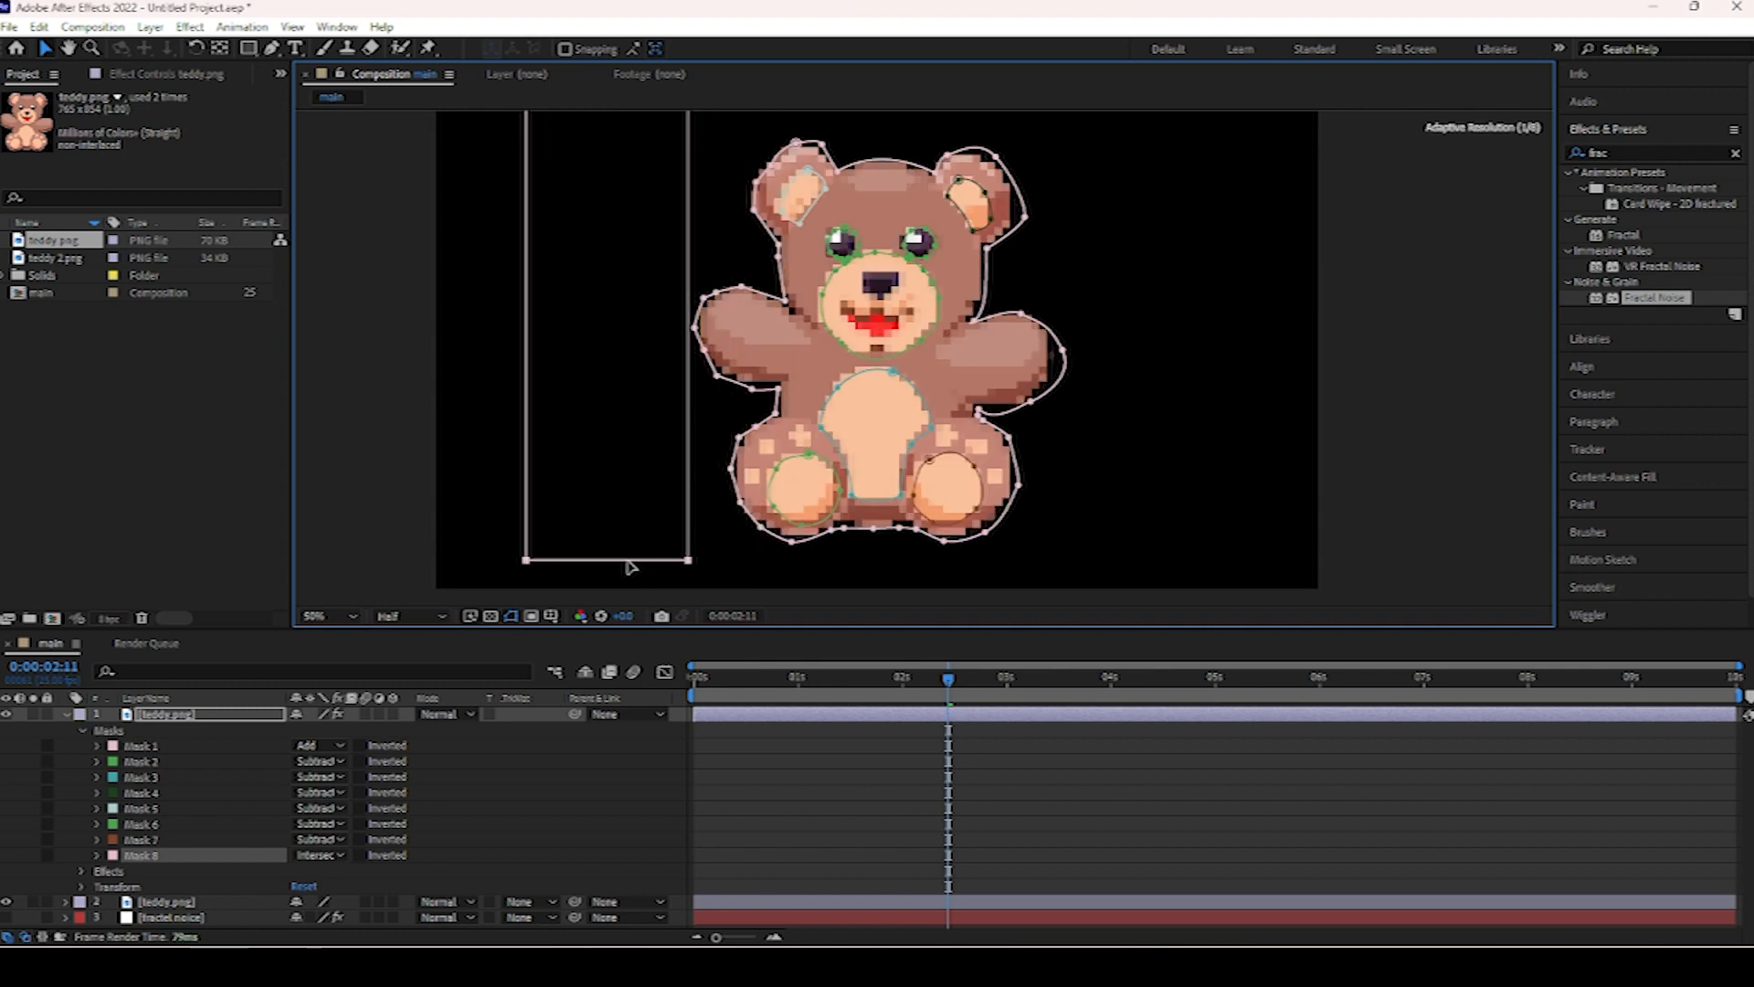
Adjust the rectangle mask's edge and set a Mask Path keyframe at the start of the timeline.
double_click(690, 384)
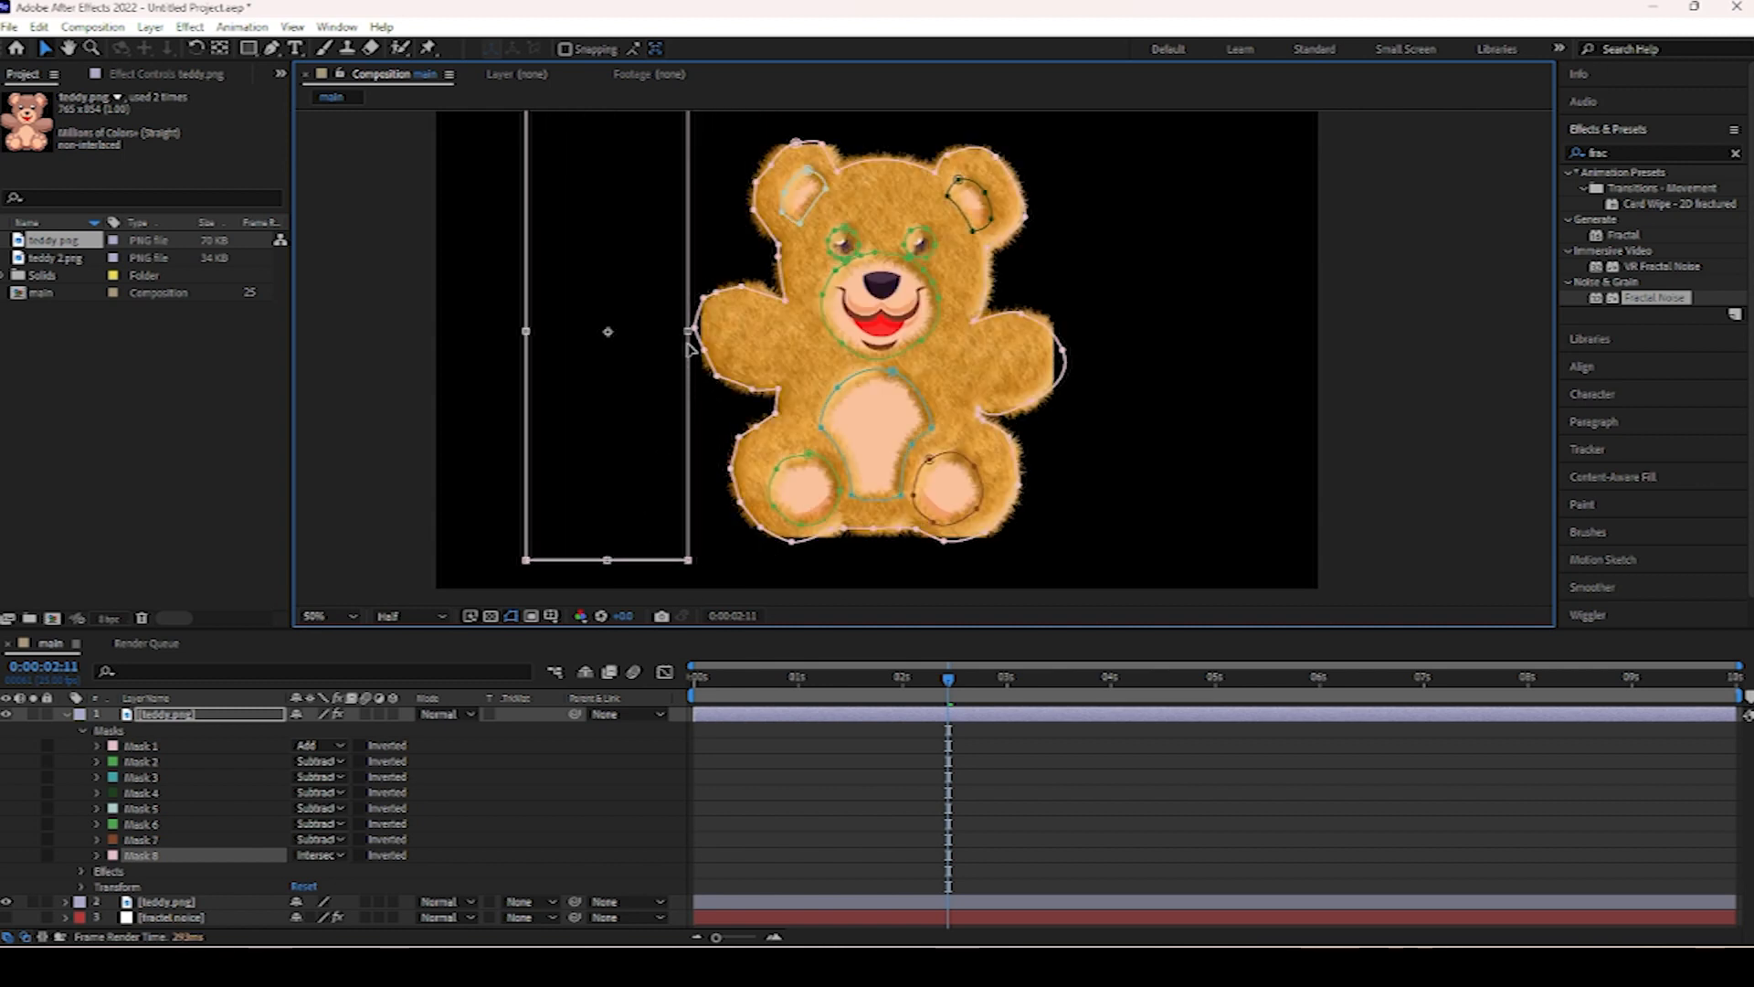
mouse_move(687, 331)
mouse_down()
mouse_move(803, 340)
mouse_move(684, 348)
mouse_up()
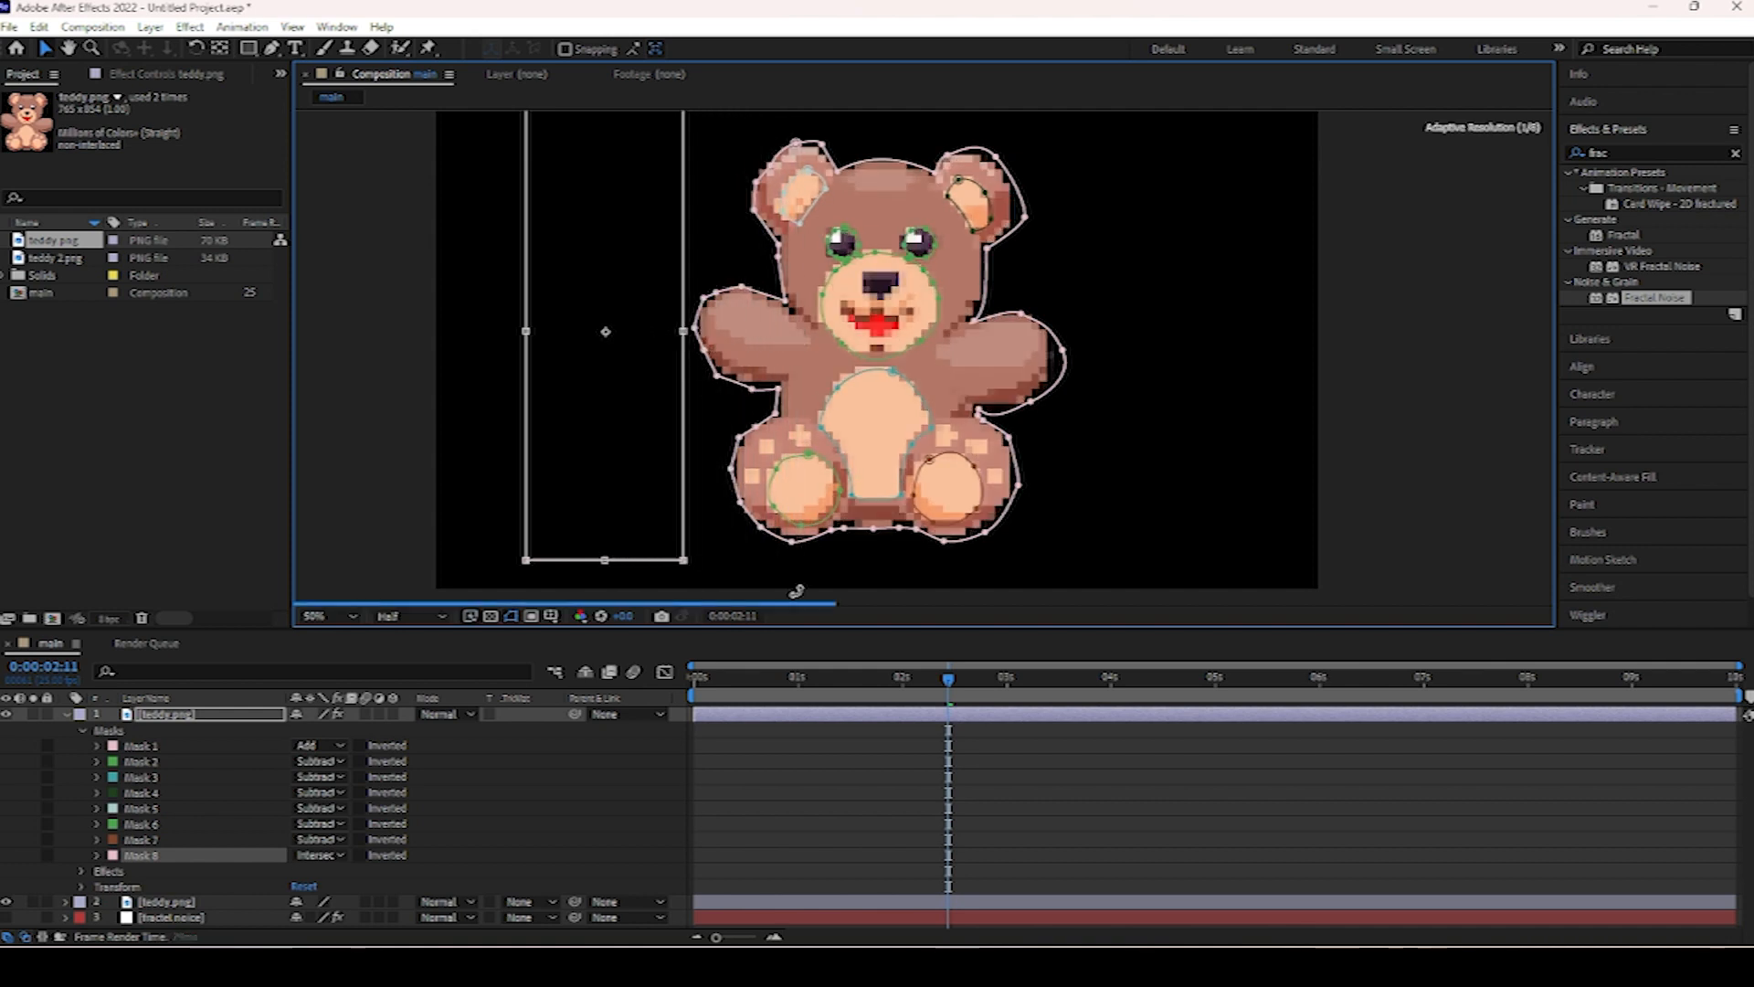
drag(809, 678, 593, 726)
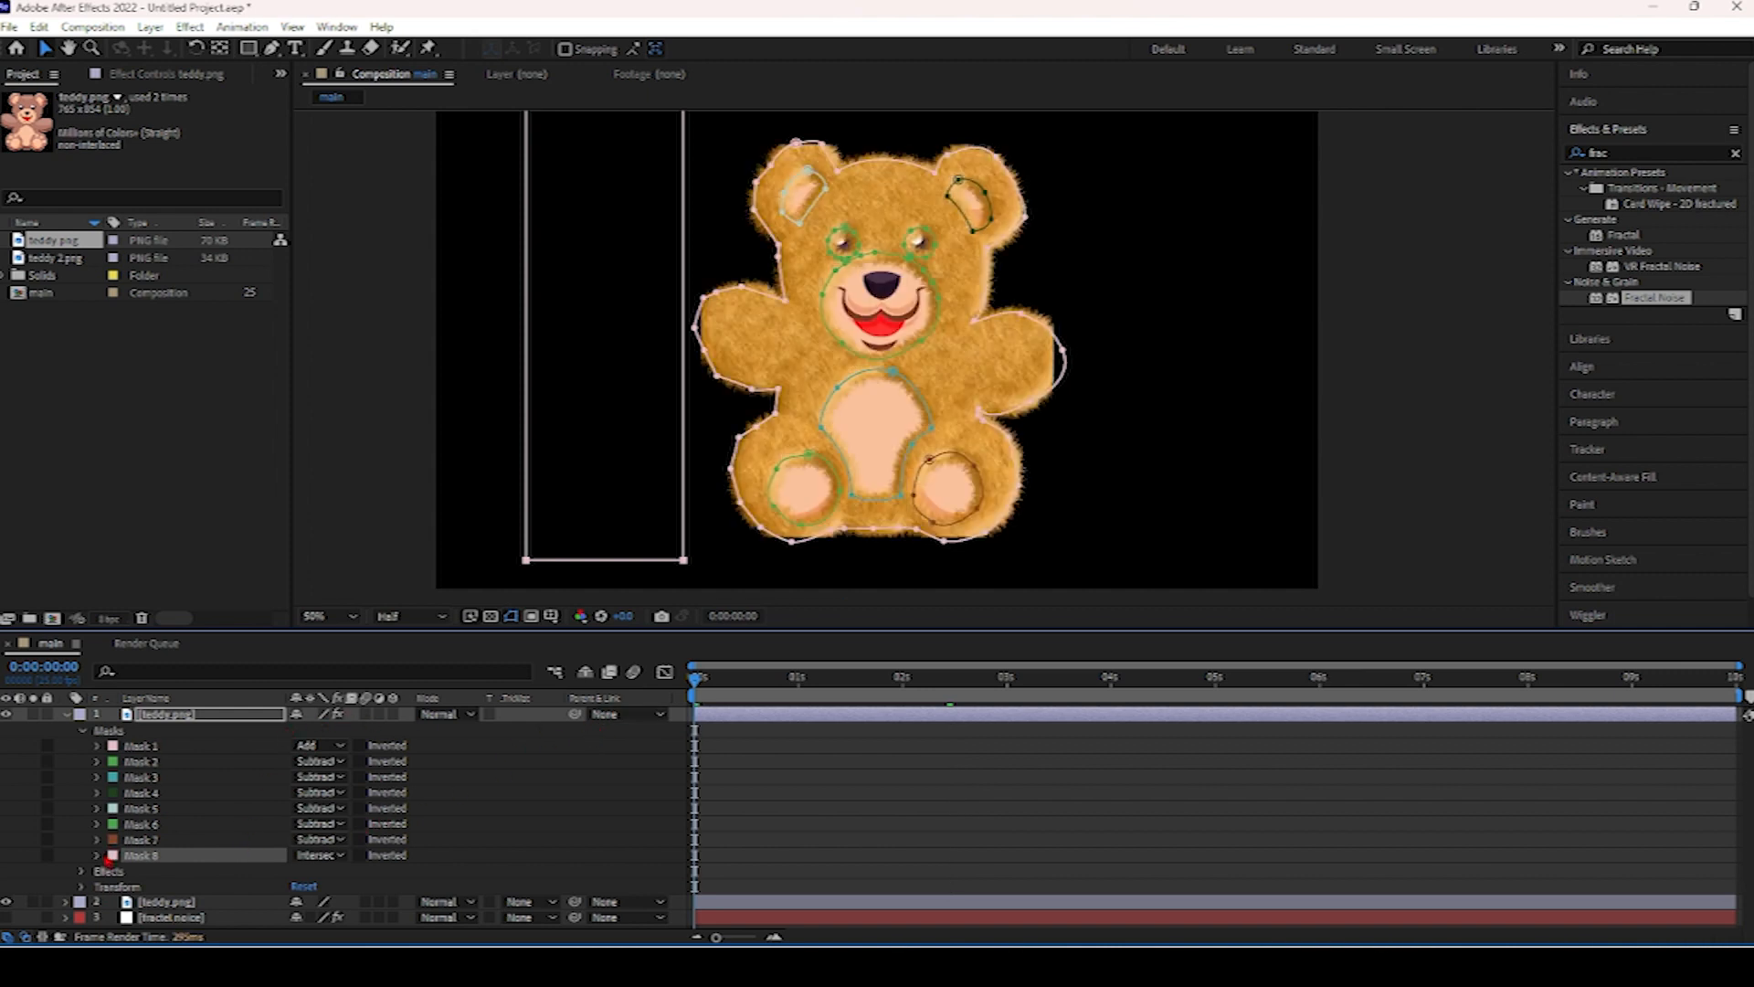
click(97, 855)
scroll(117, 859, down, 1)
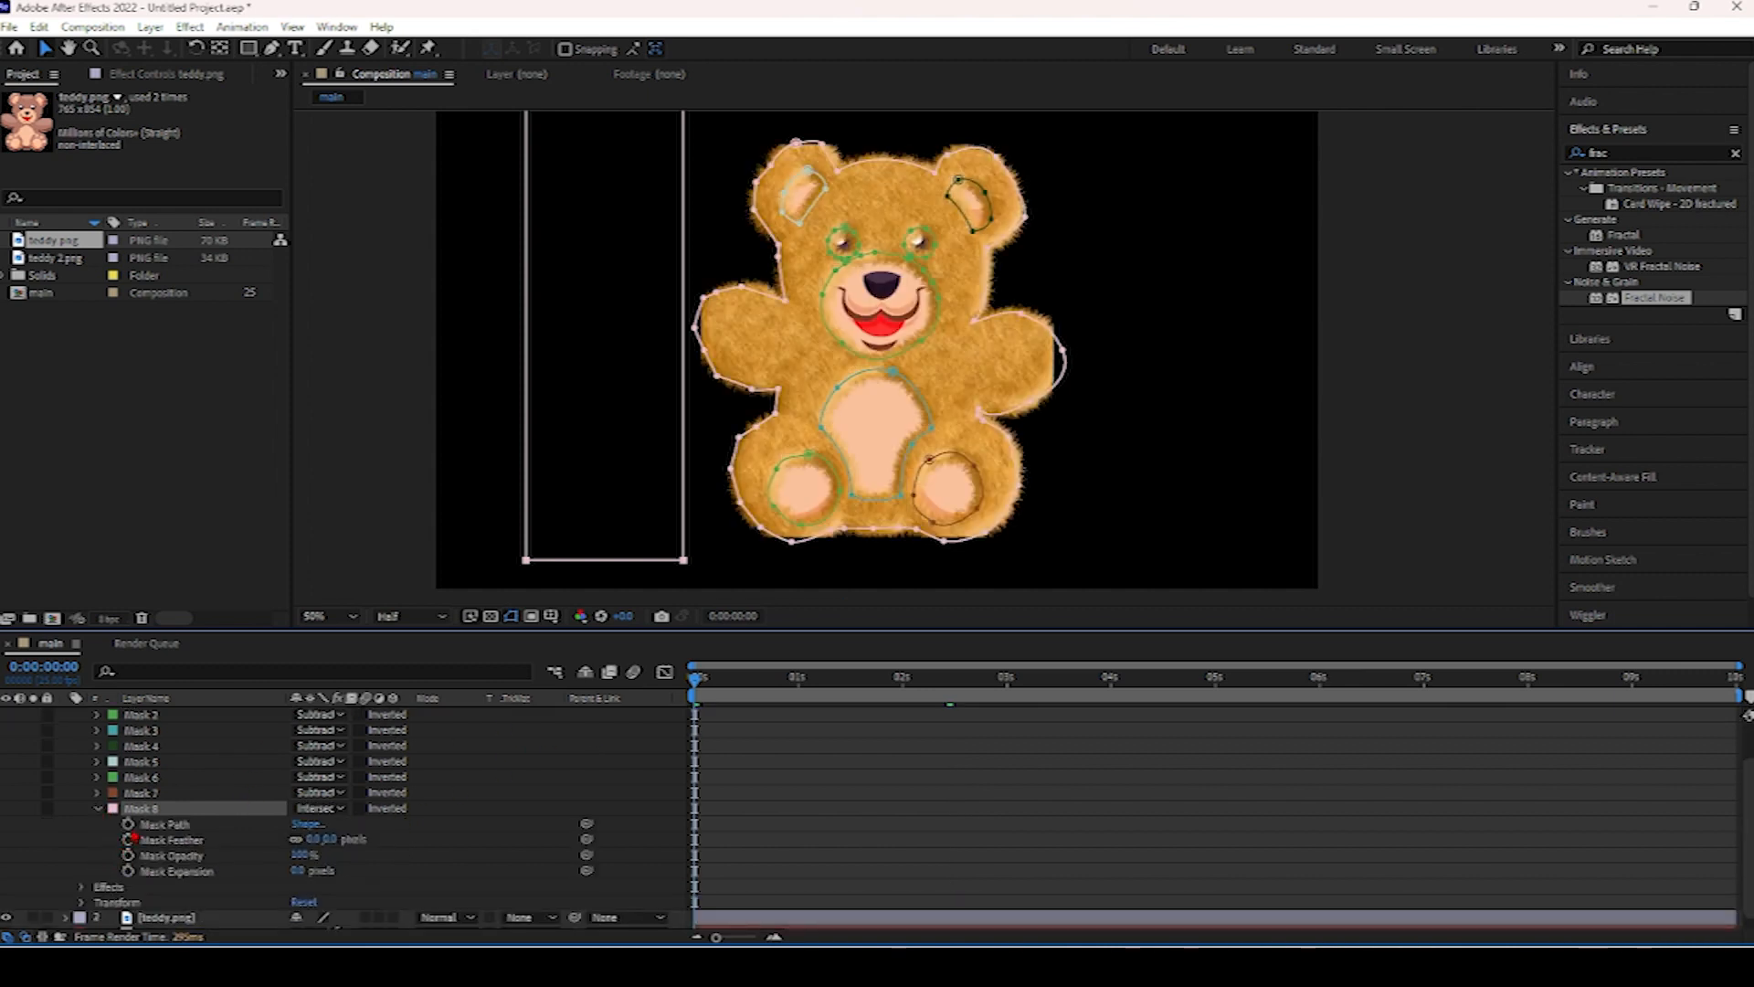
click(130, 826)
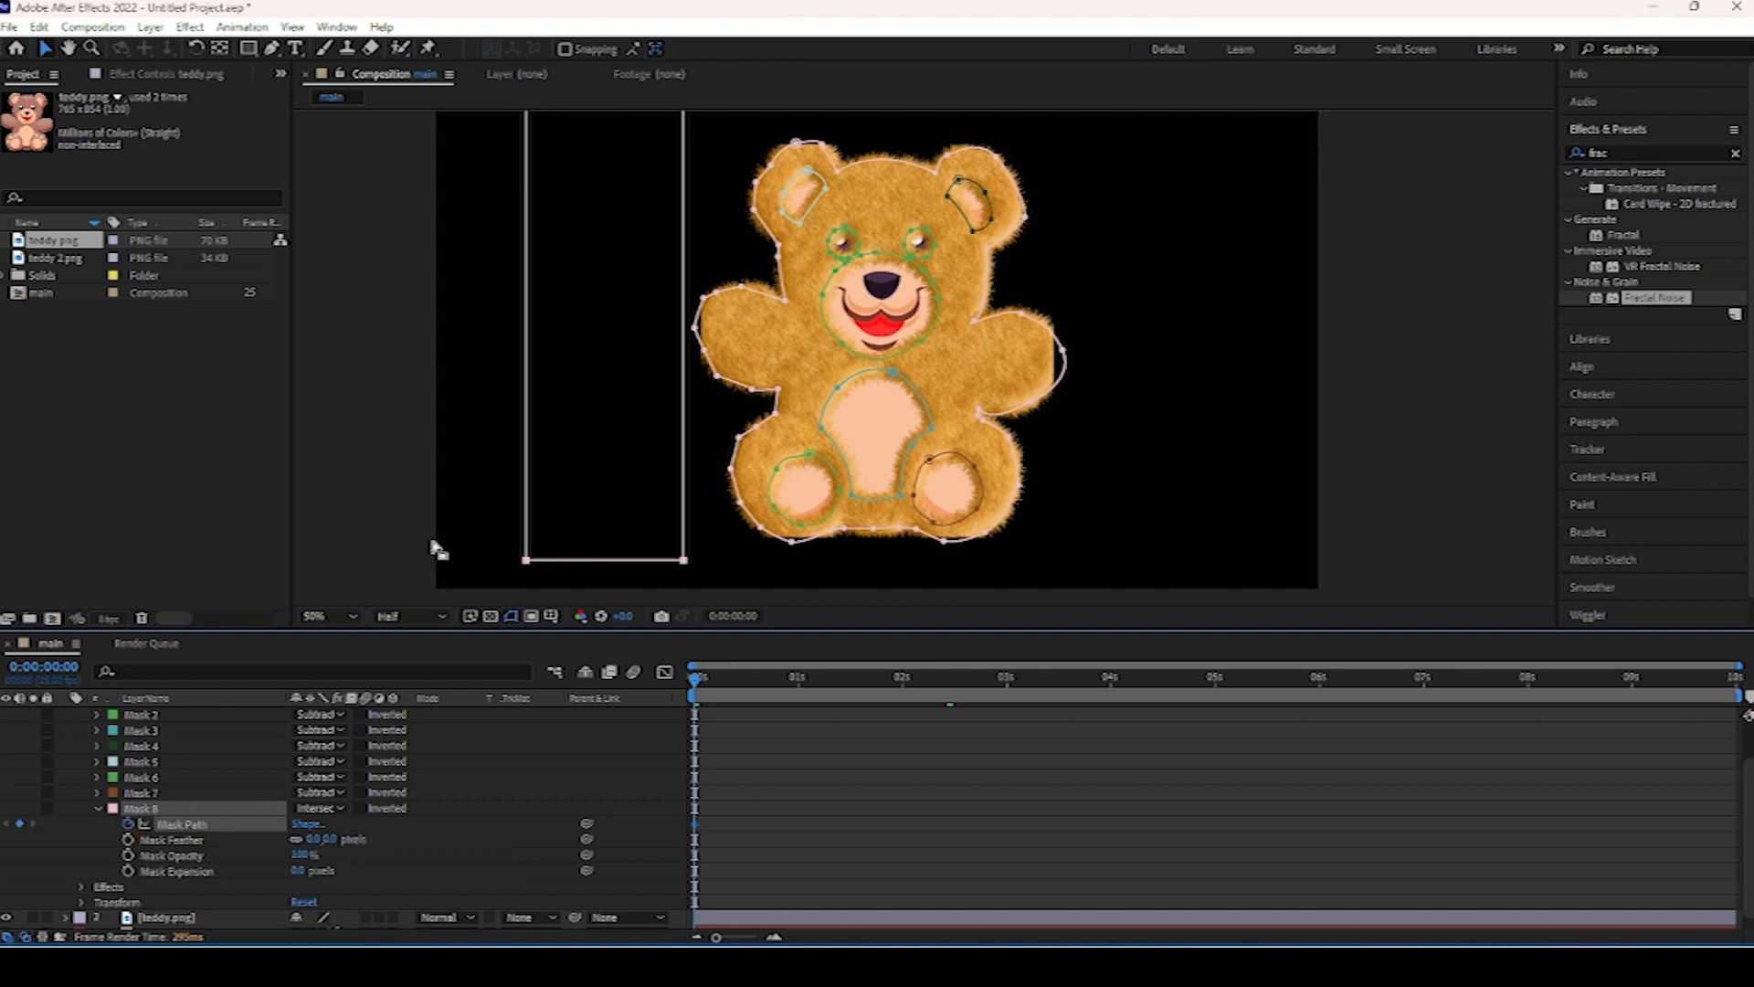
At the end of the composition, rotate and move the mask across the whole bear to create a second Mask Path keyframe.
drag(691, 660, 1732, 676)
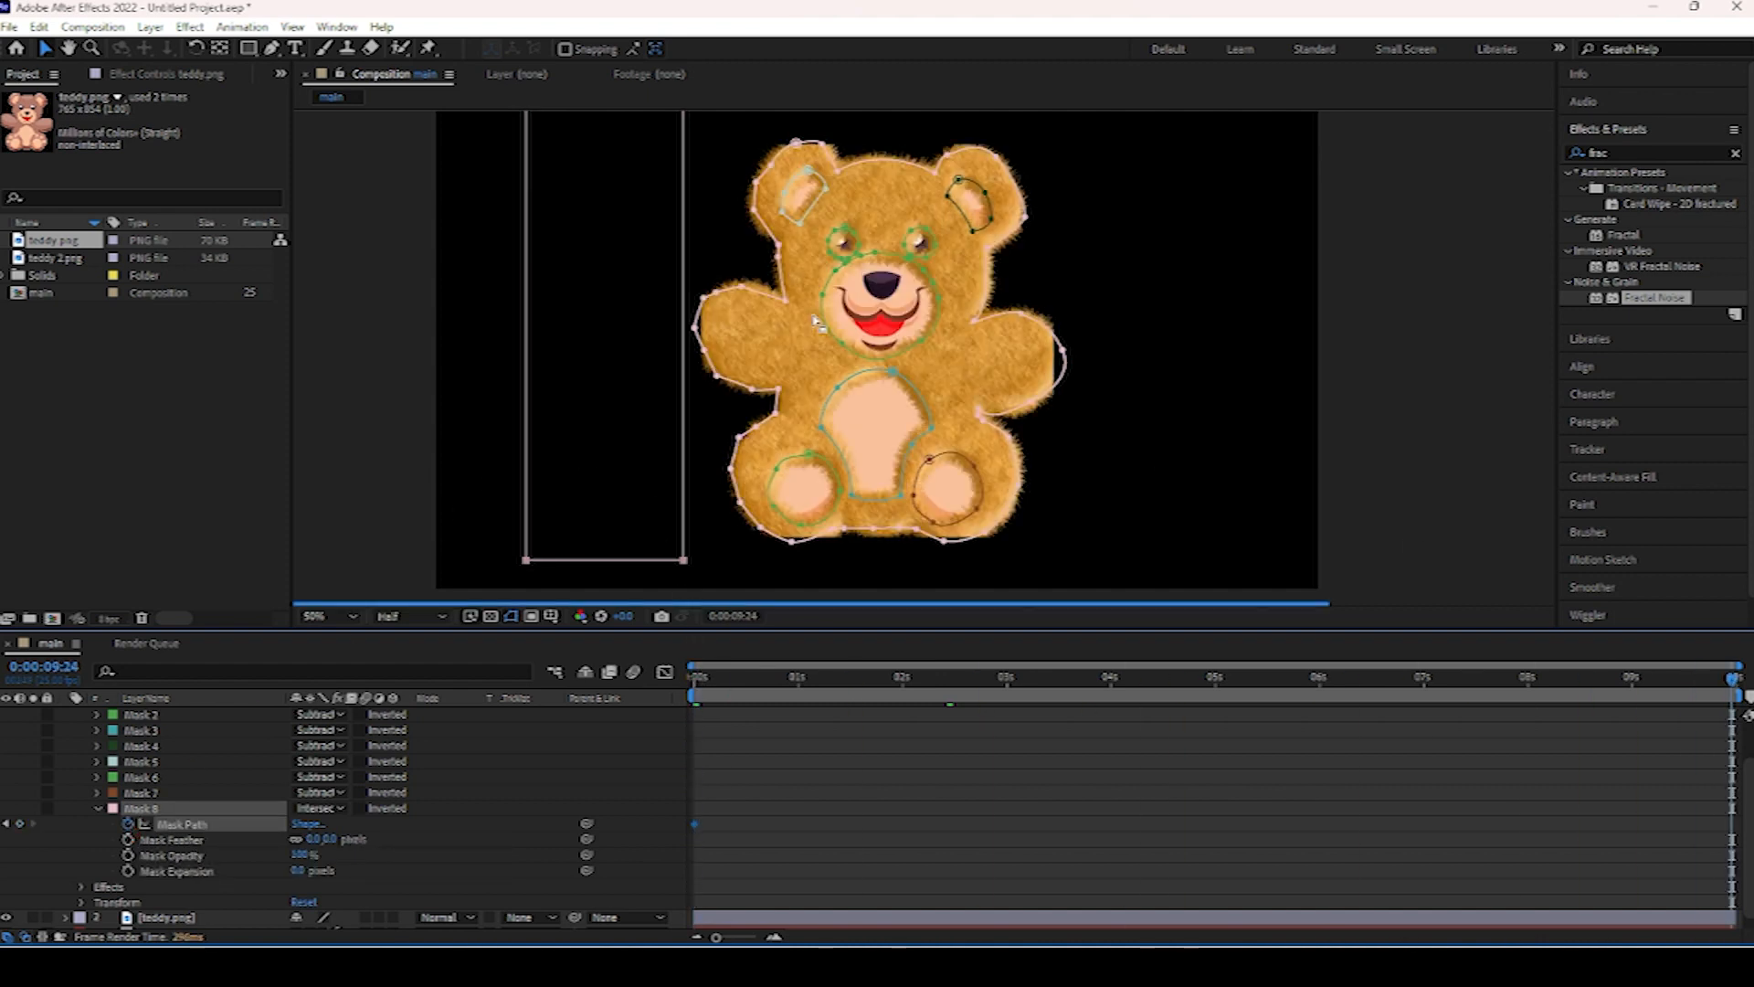
double_click(682, 350)
drag(683, 333, 695, 333)
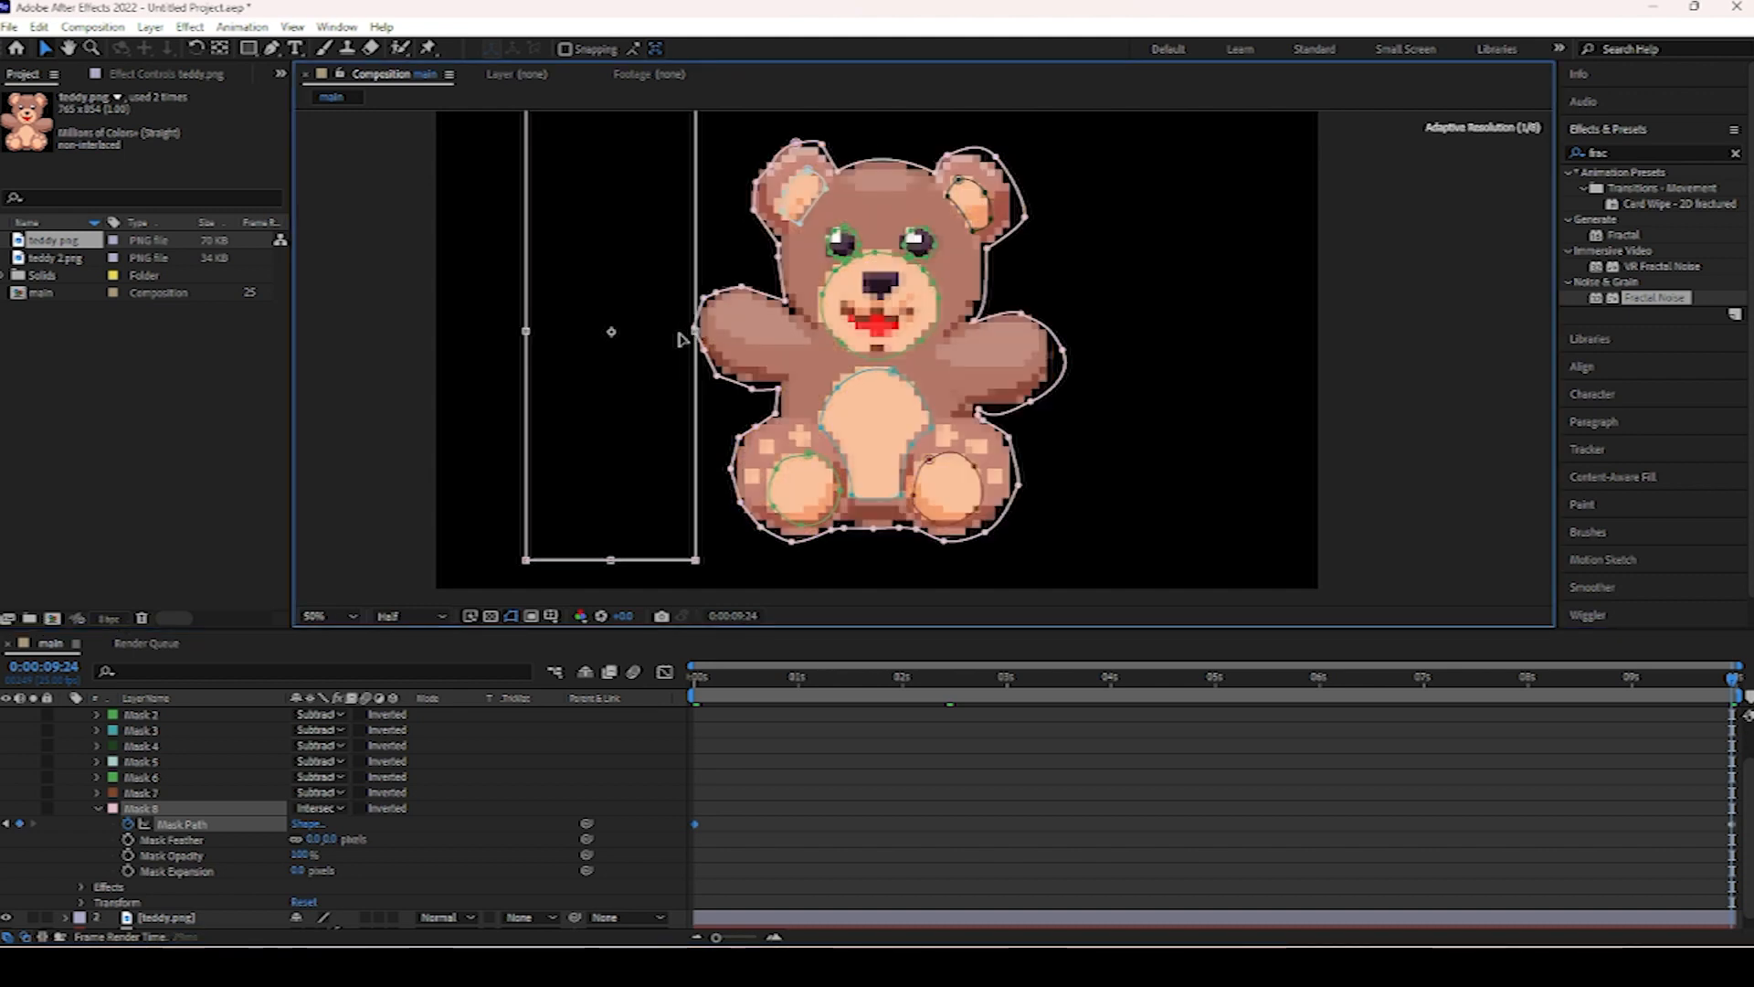
drag(693, 574, 758, 535)
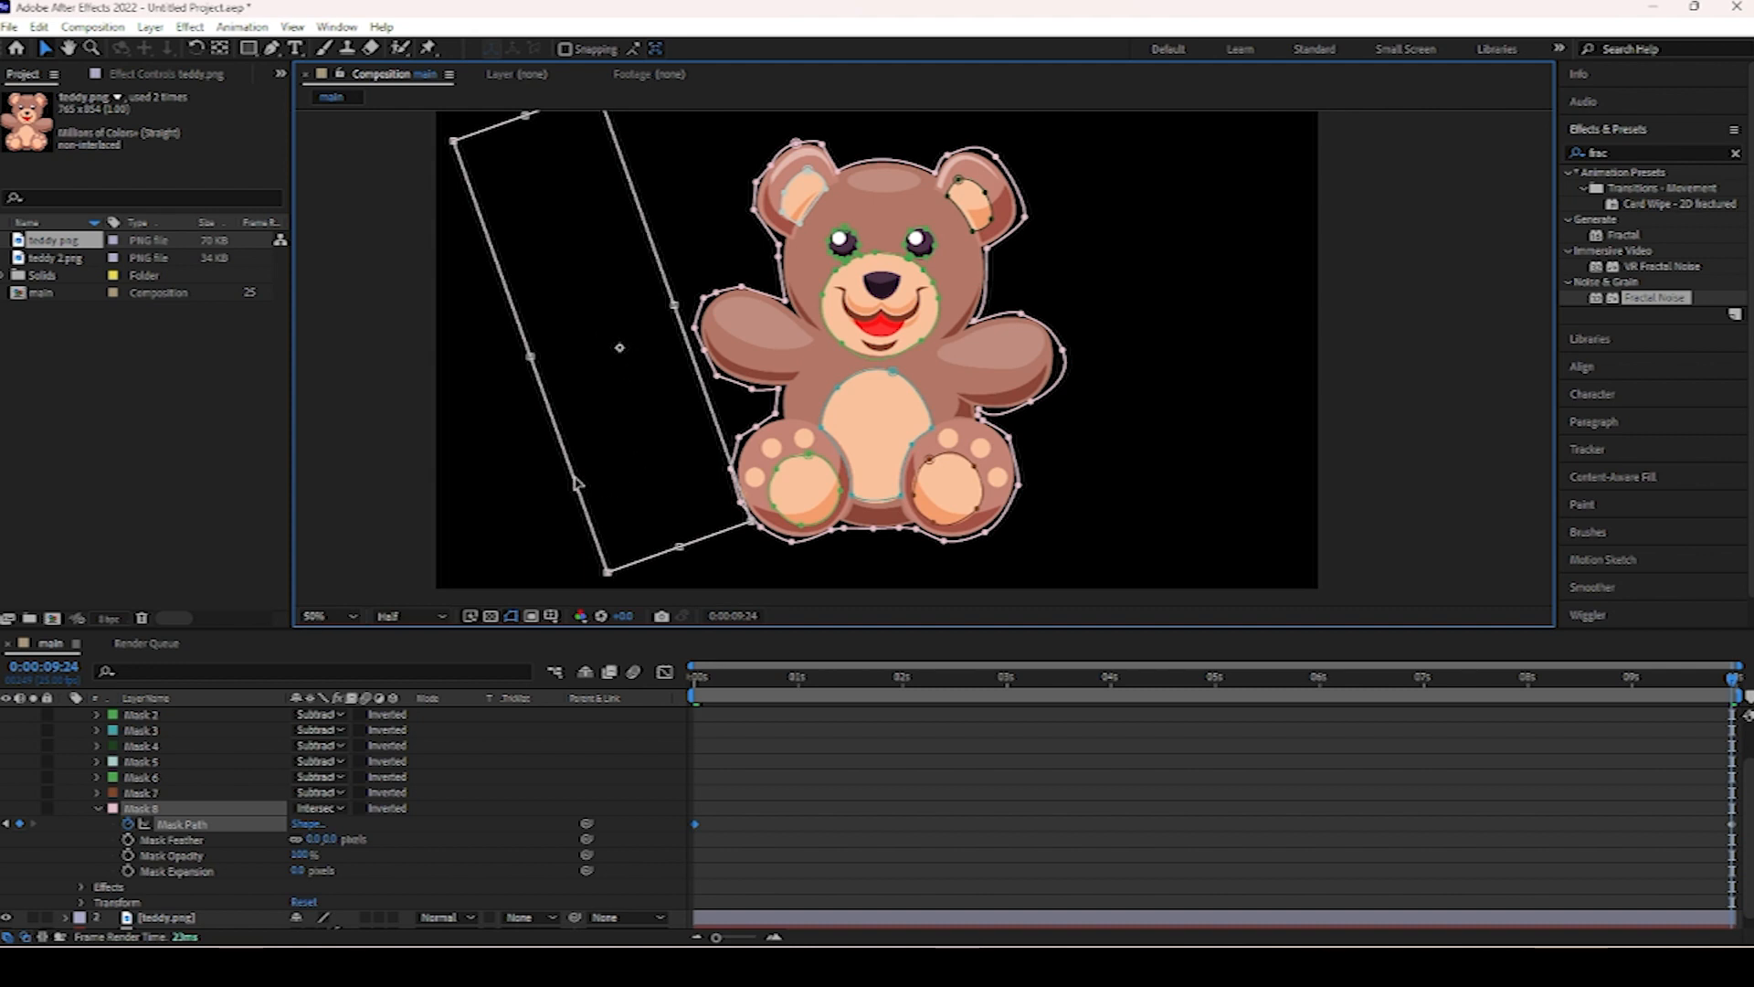
drag(573, 476, 591, 518)
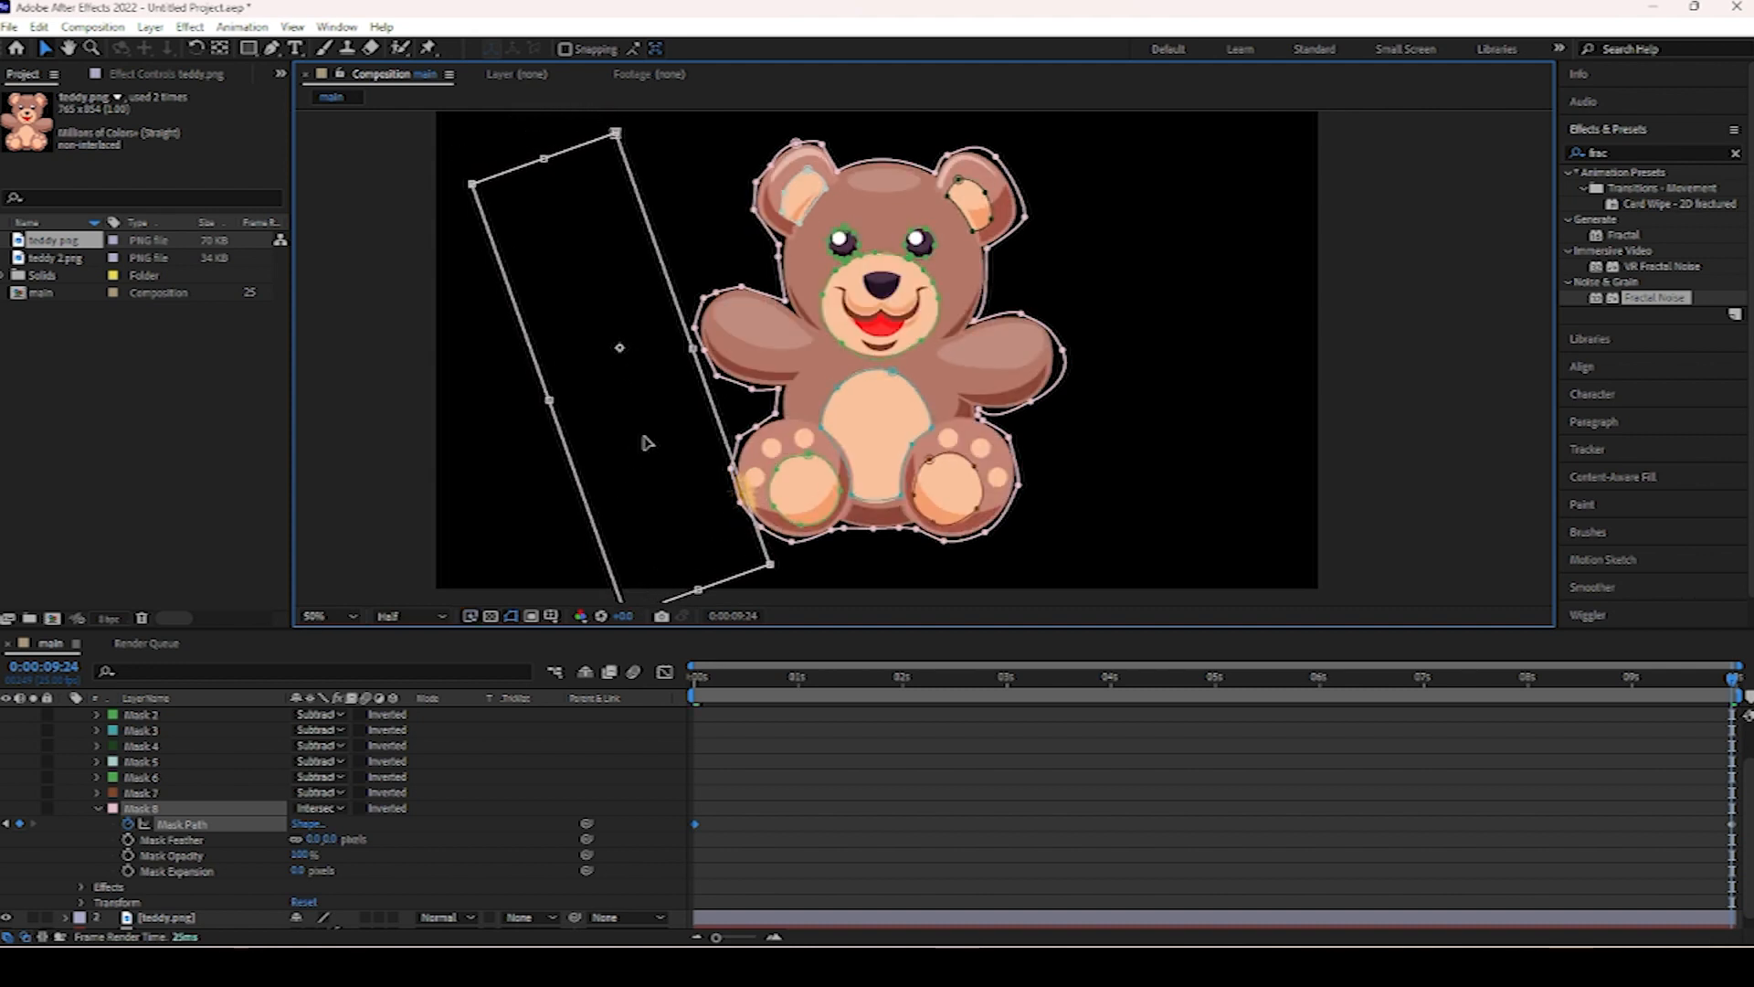
drag(692, 350, 731, 331)
drag(727, 582, 738, 598)
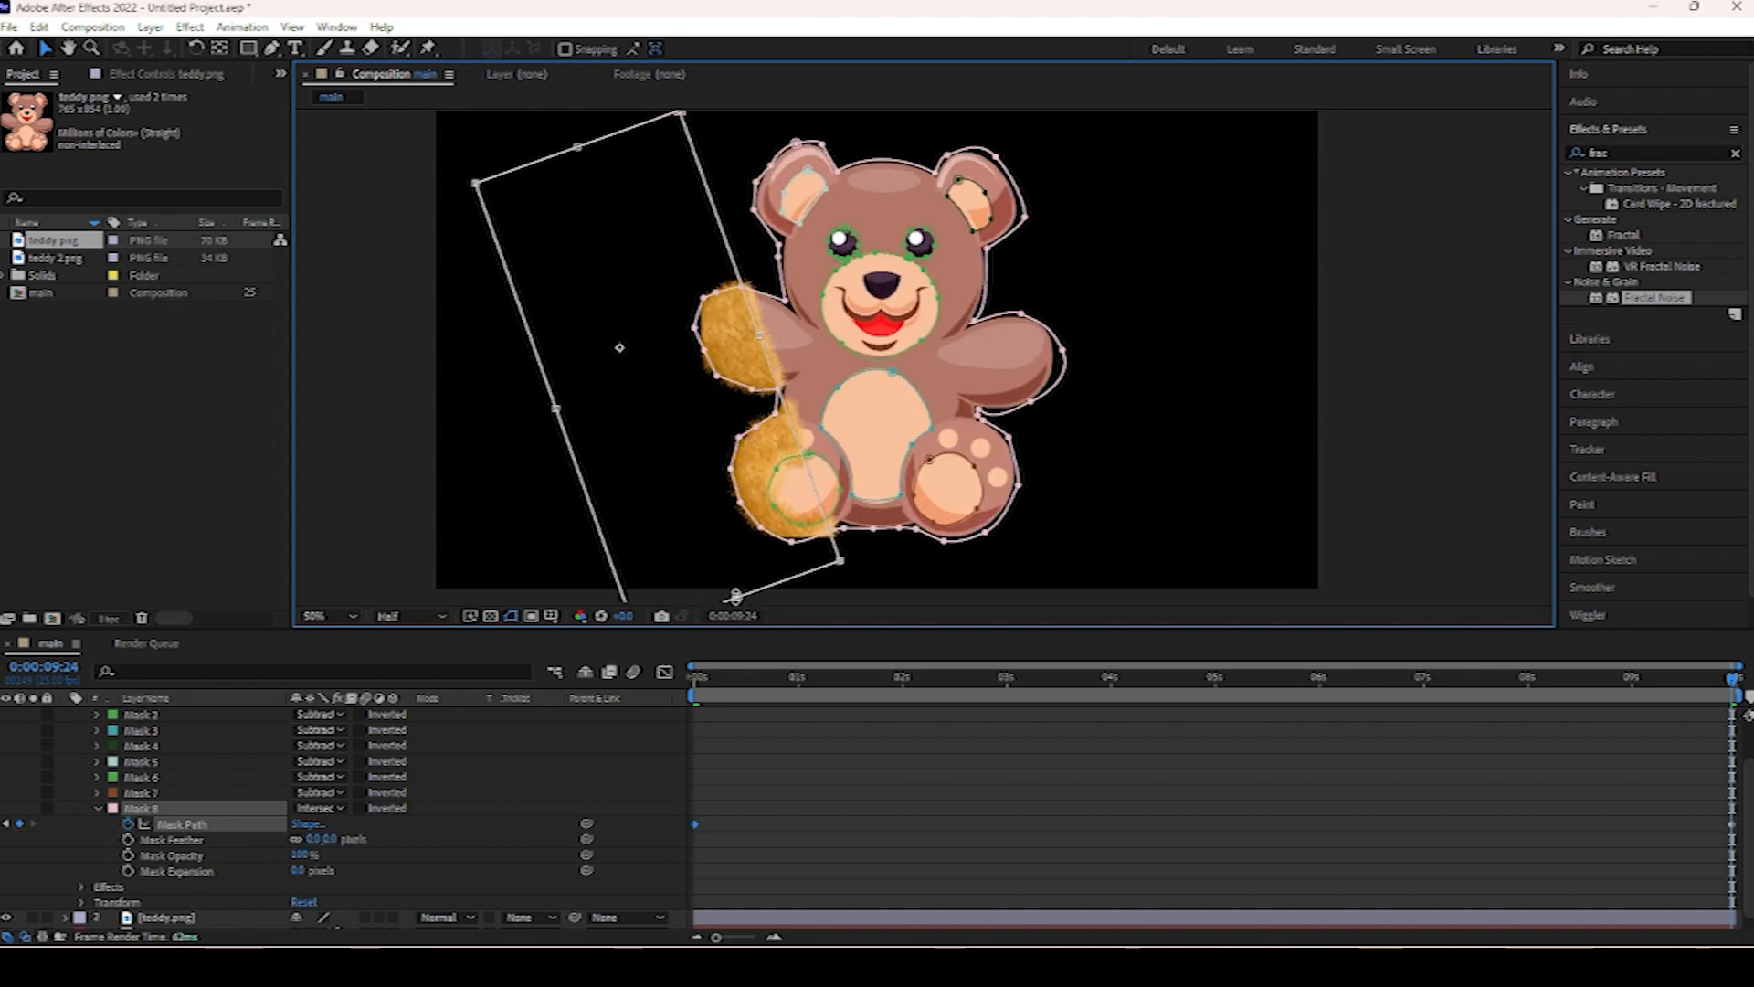
drag(738, 598, 751, 589)
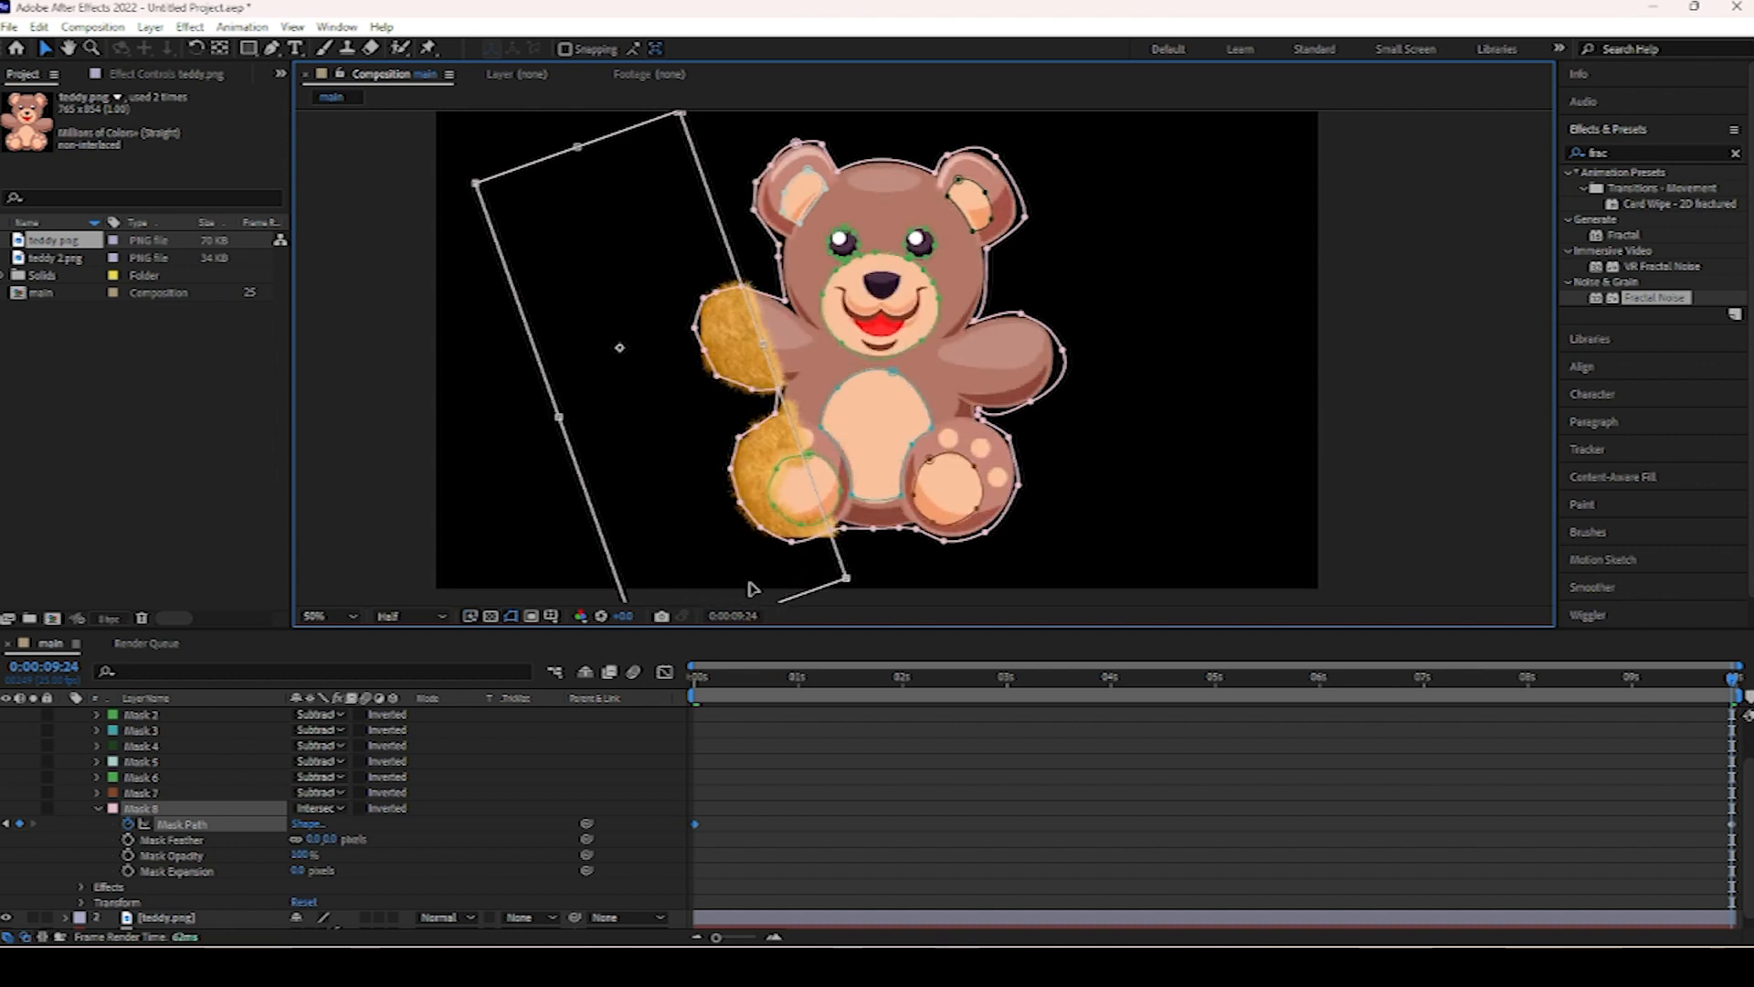
drag(784, 343, 1092, 257)
drag(989, 678, 833, 680)
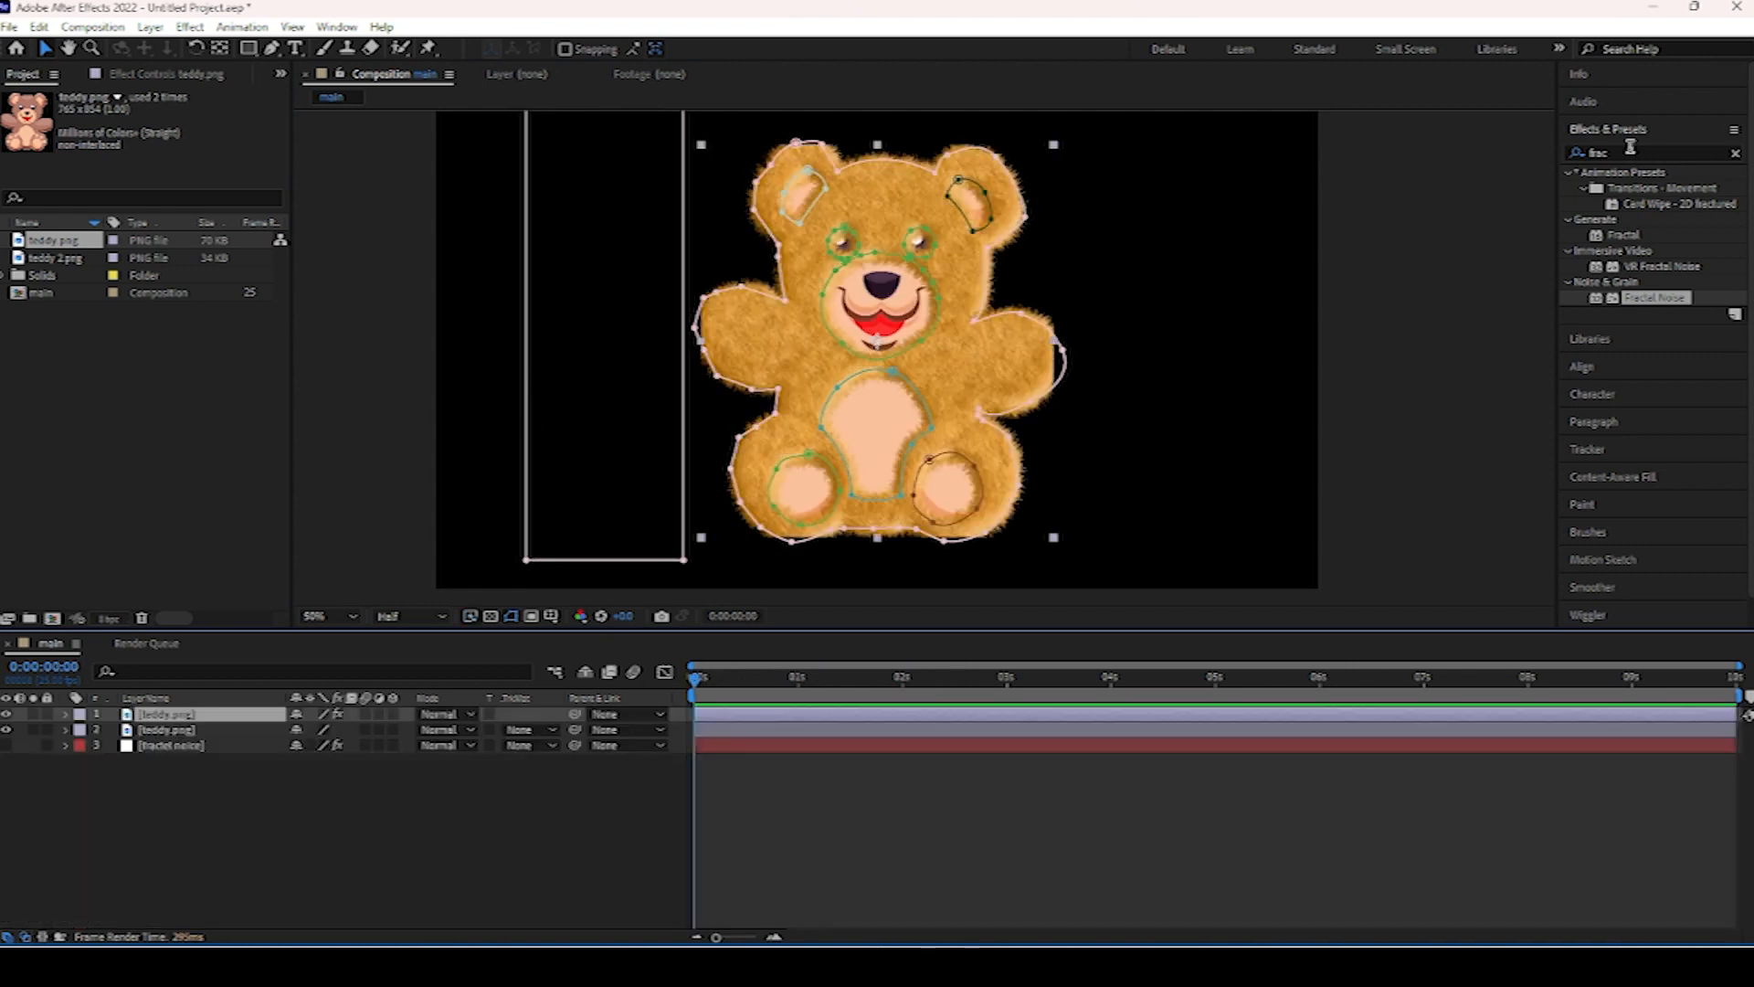
Search for hue and apply the Hue/Saturation effect to the furry teddy layer.
click(1631, 151)
text(hav)
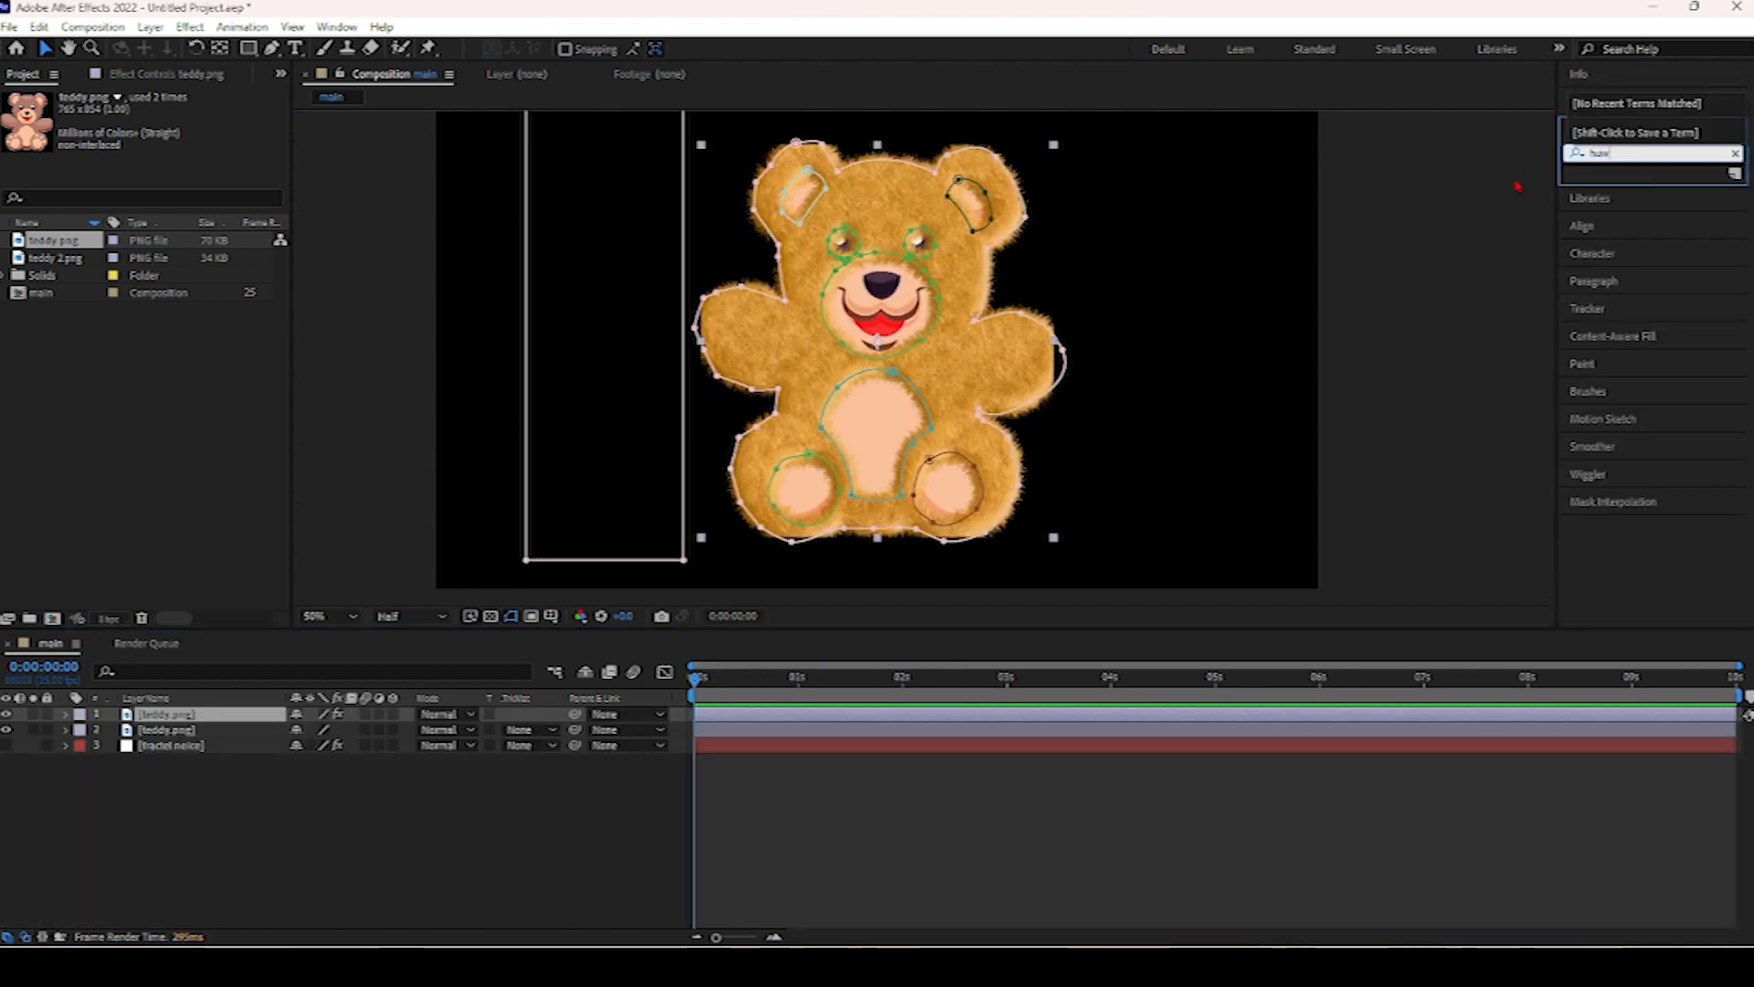
click(1682, 251)
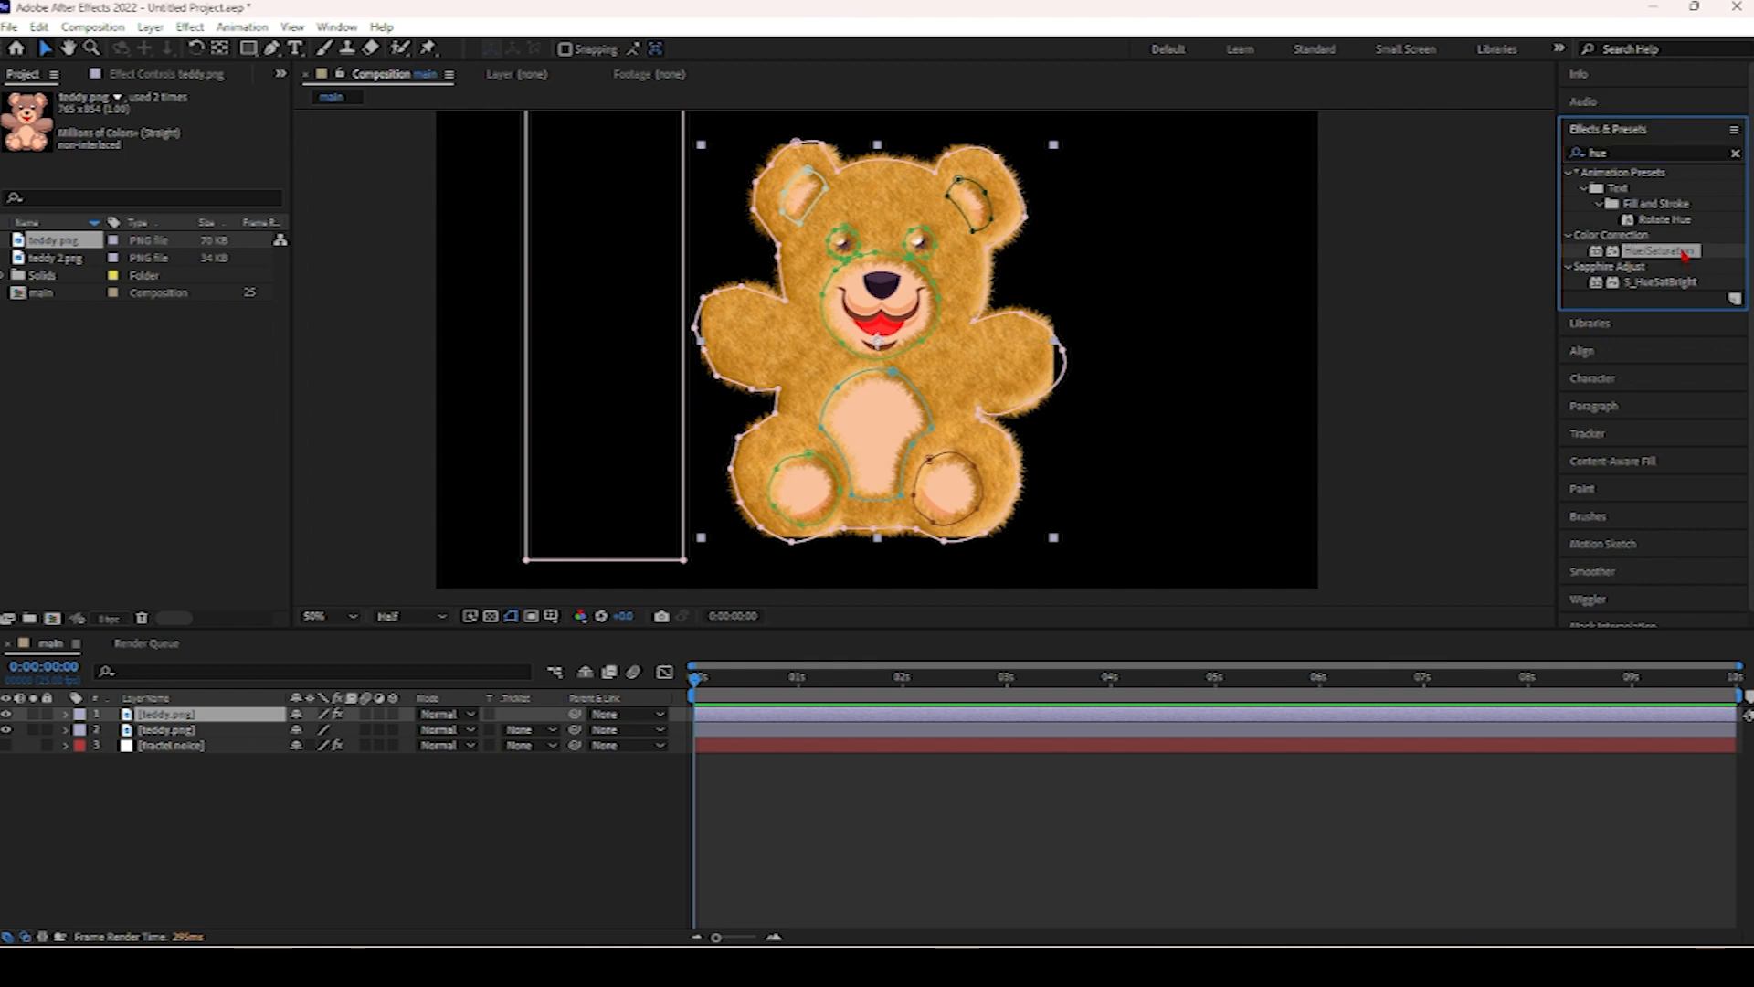
drag(1684, 256, 1375, 339)
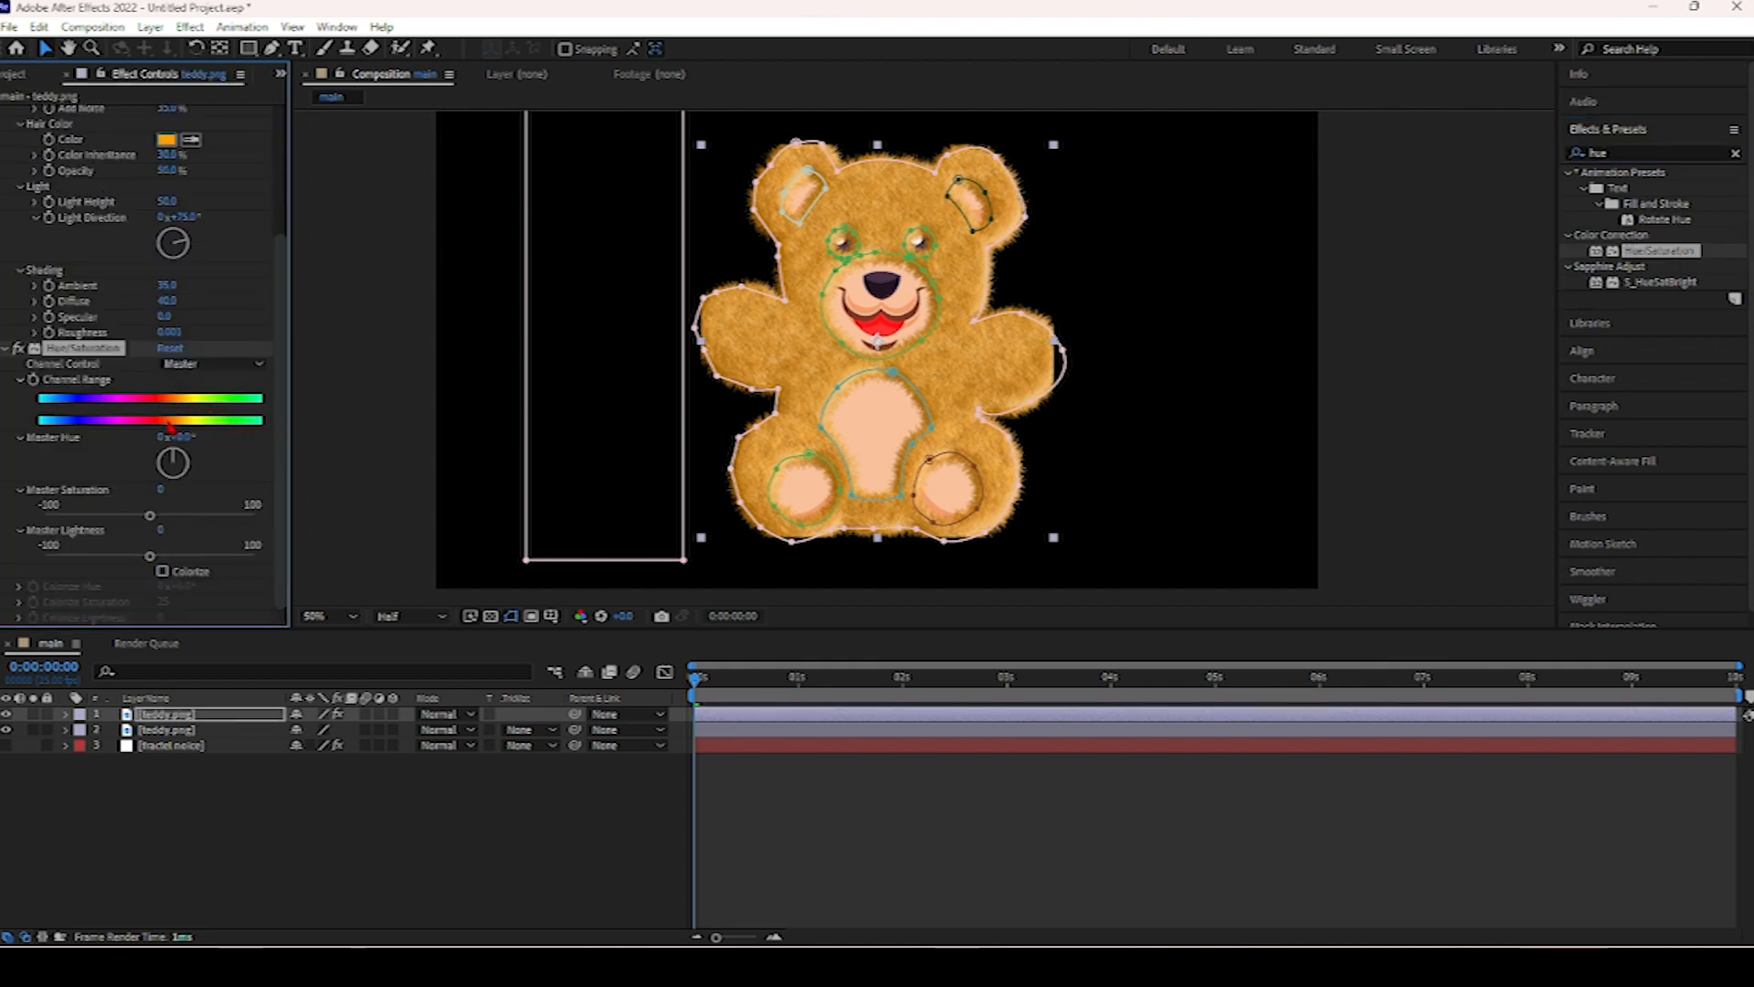
Play the preview and set the Hue/Saturation Master Hue to -5°.
key(space)
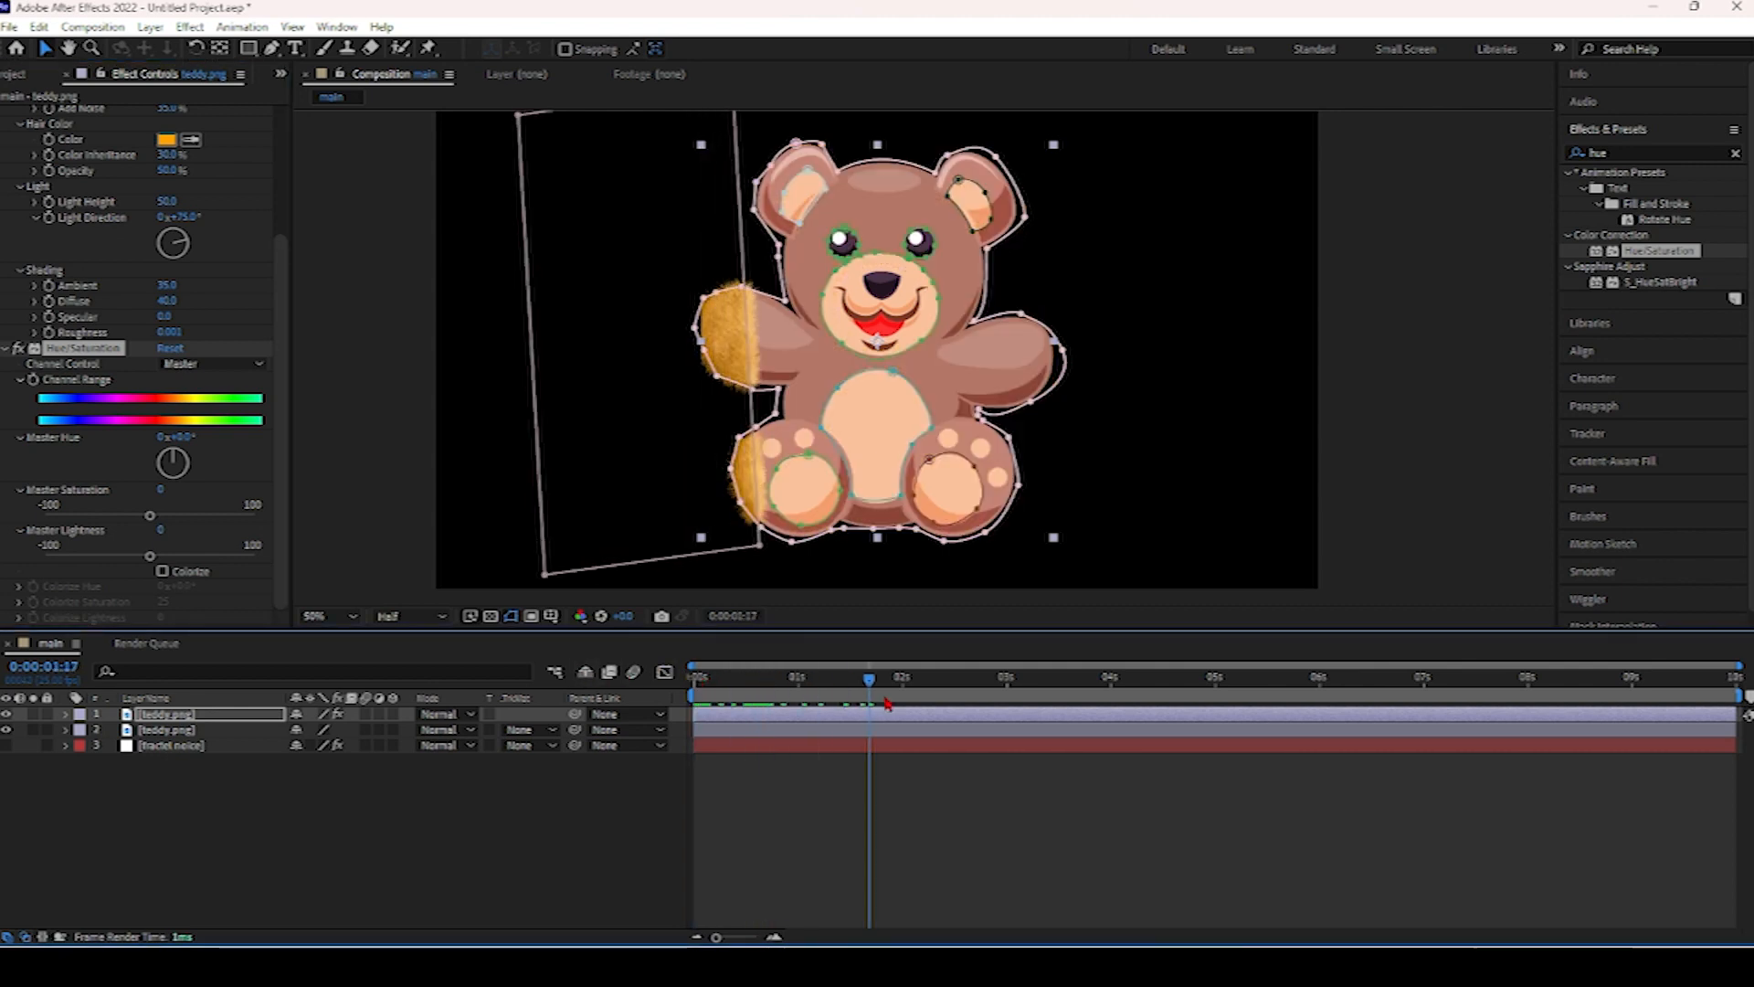
click(169, 427)
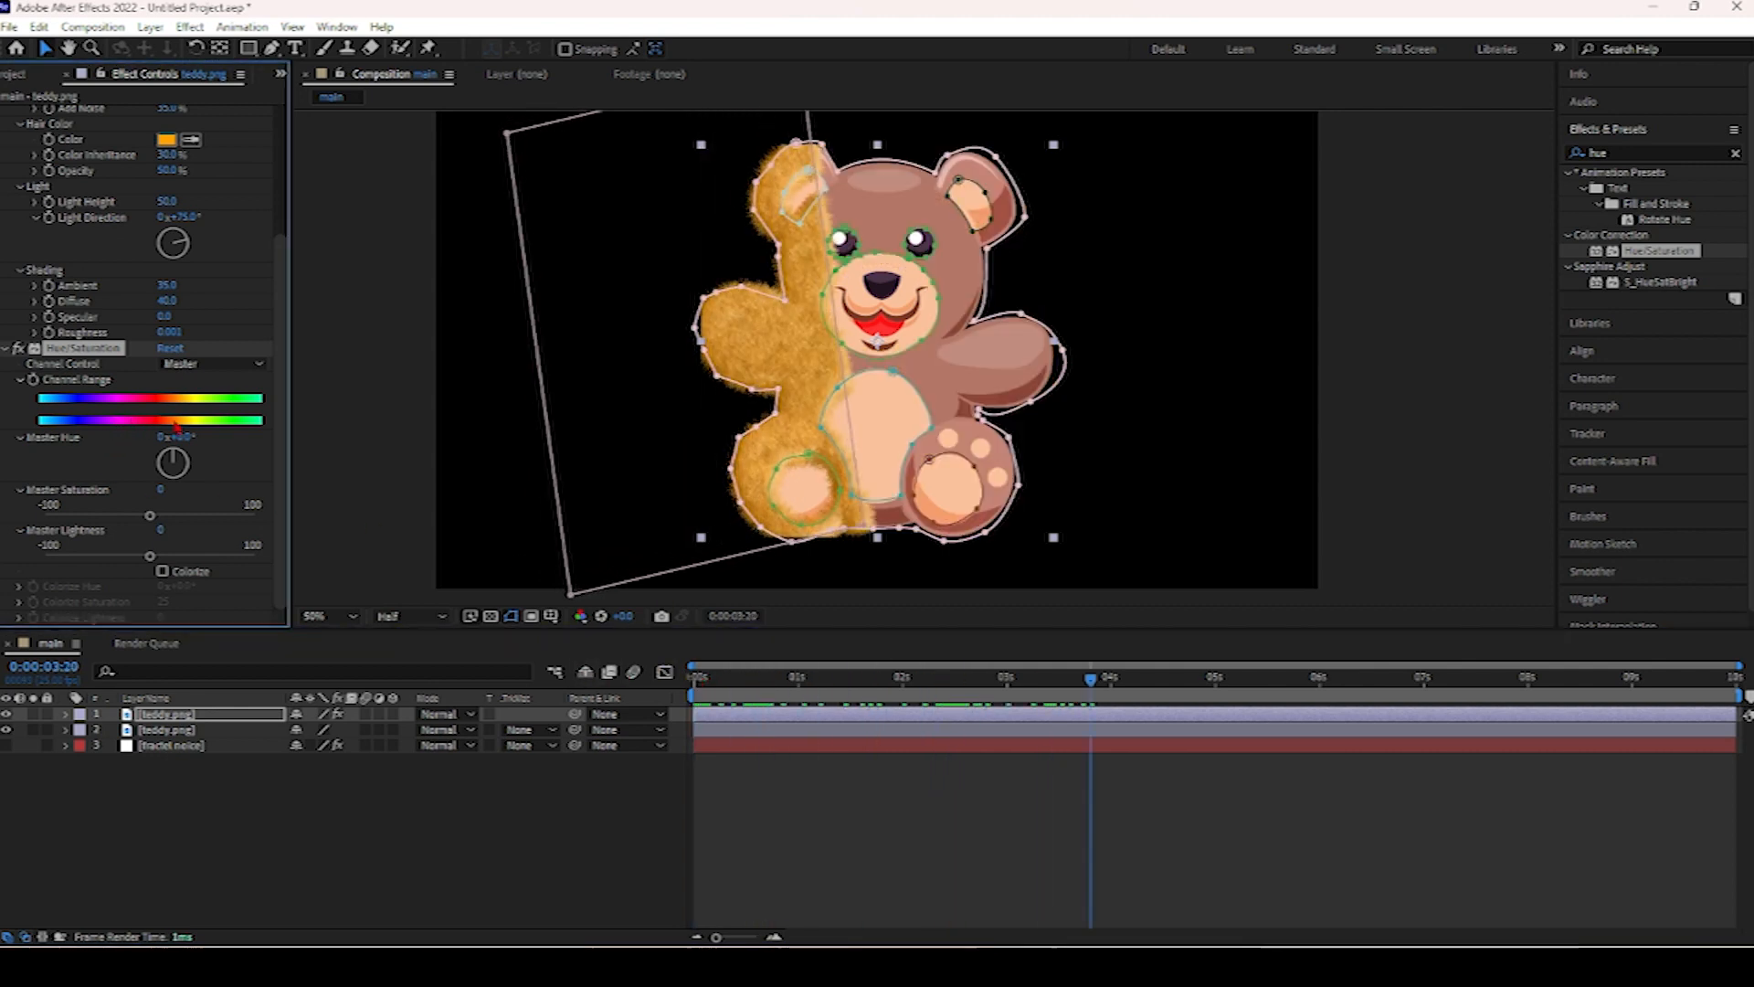
mouse_move(183, 439)
mouse_down()
mouse_move(219, 438)
mouse_move(151, 437)
mouse_move(180, 441)
mouse_up()
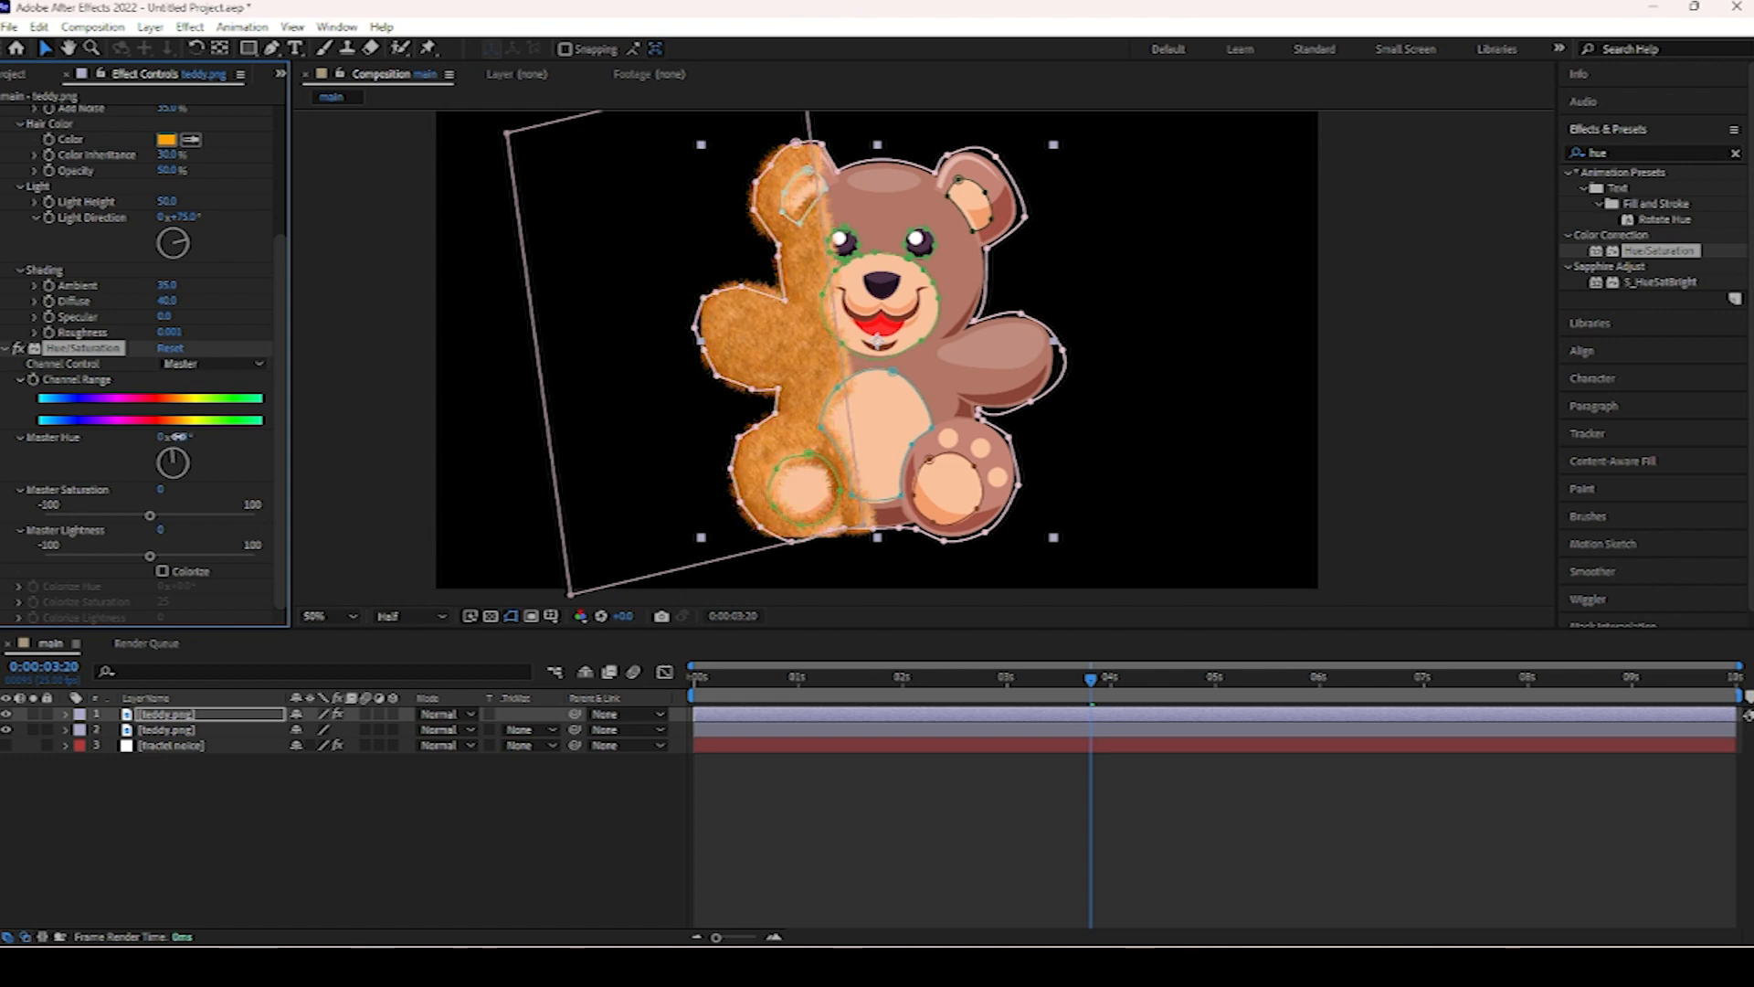
Scrub the timeline back and turn on the transparency grid to check the fur reveal.
drag(1081, 700, 736, 697)
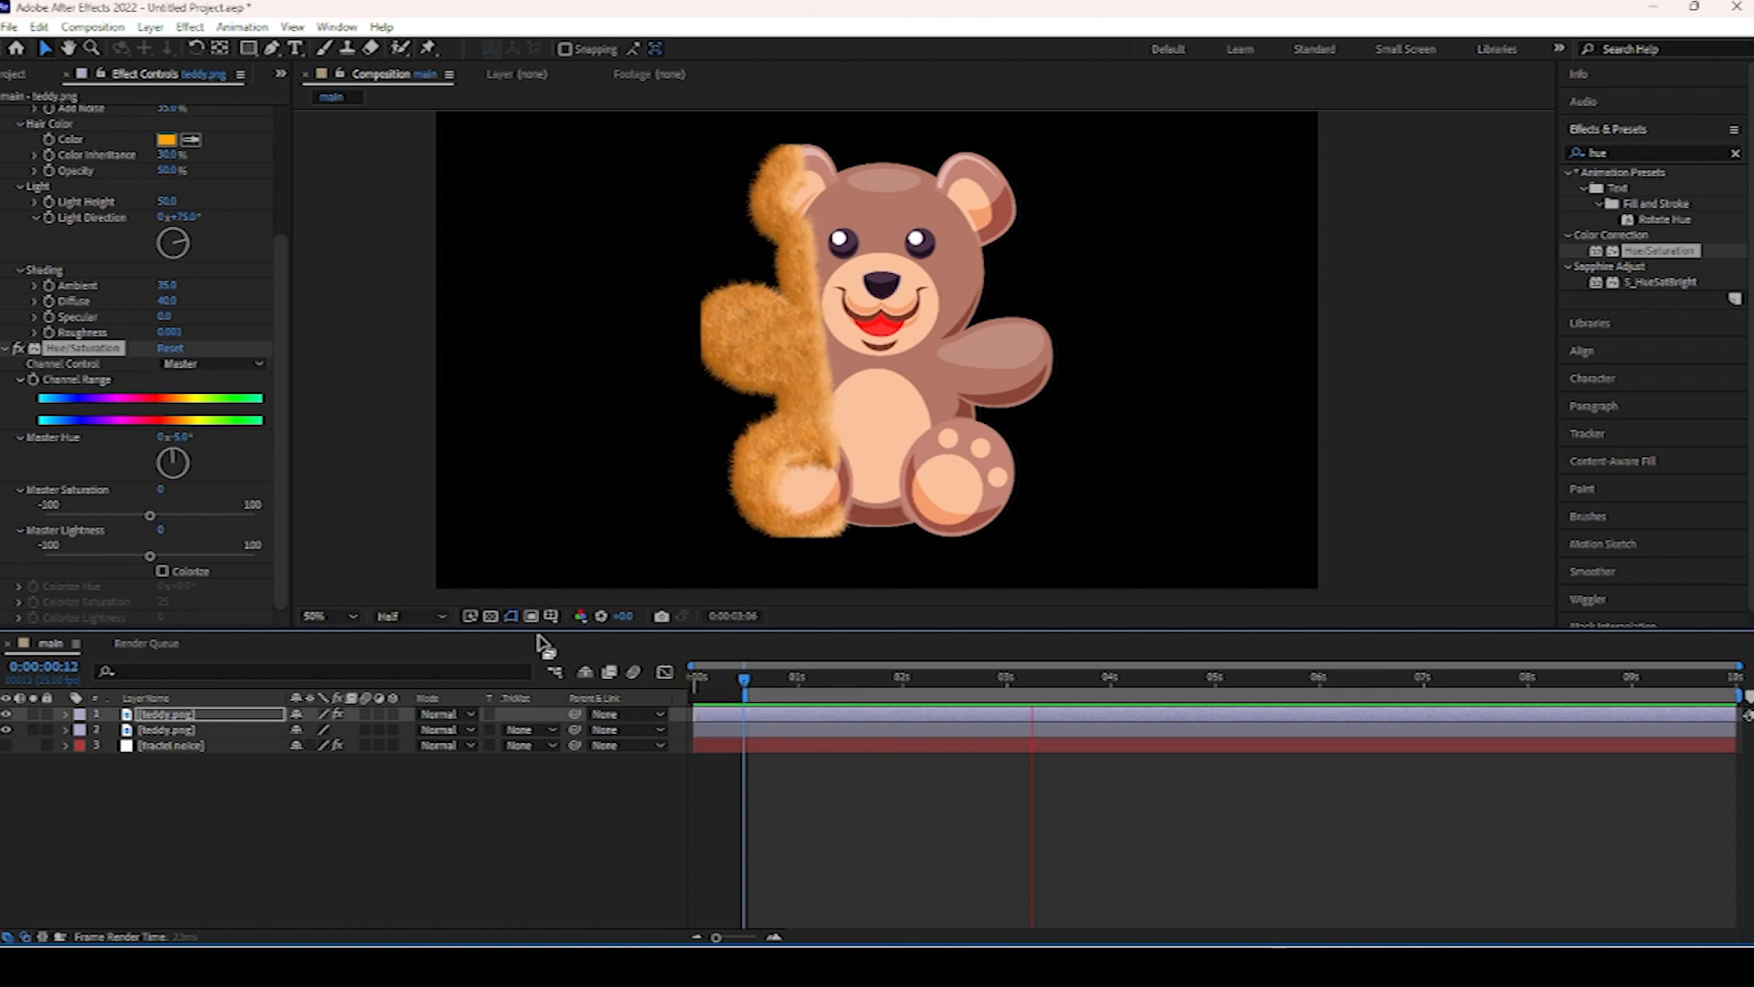
click(491, 616)
click(490, 616)
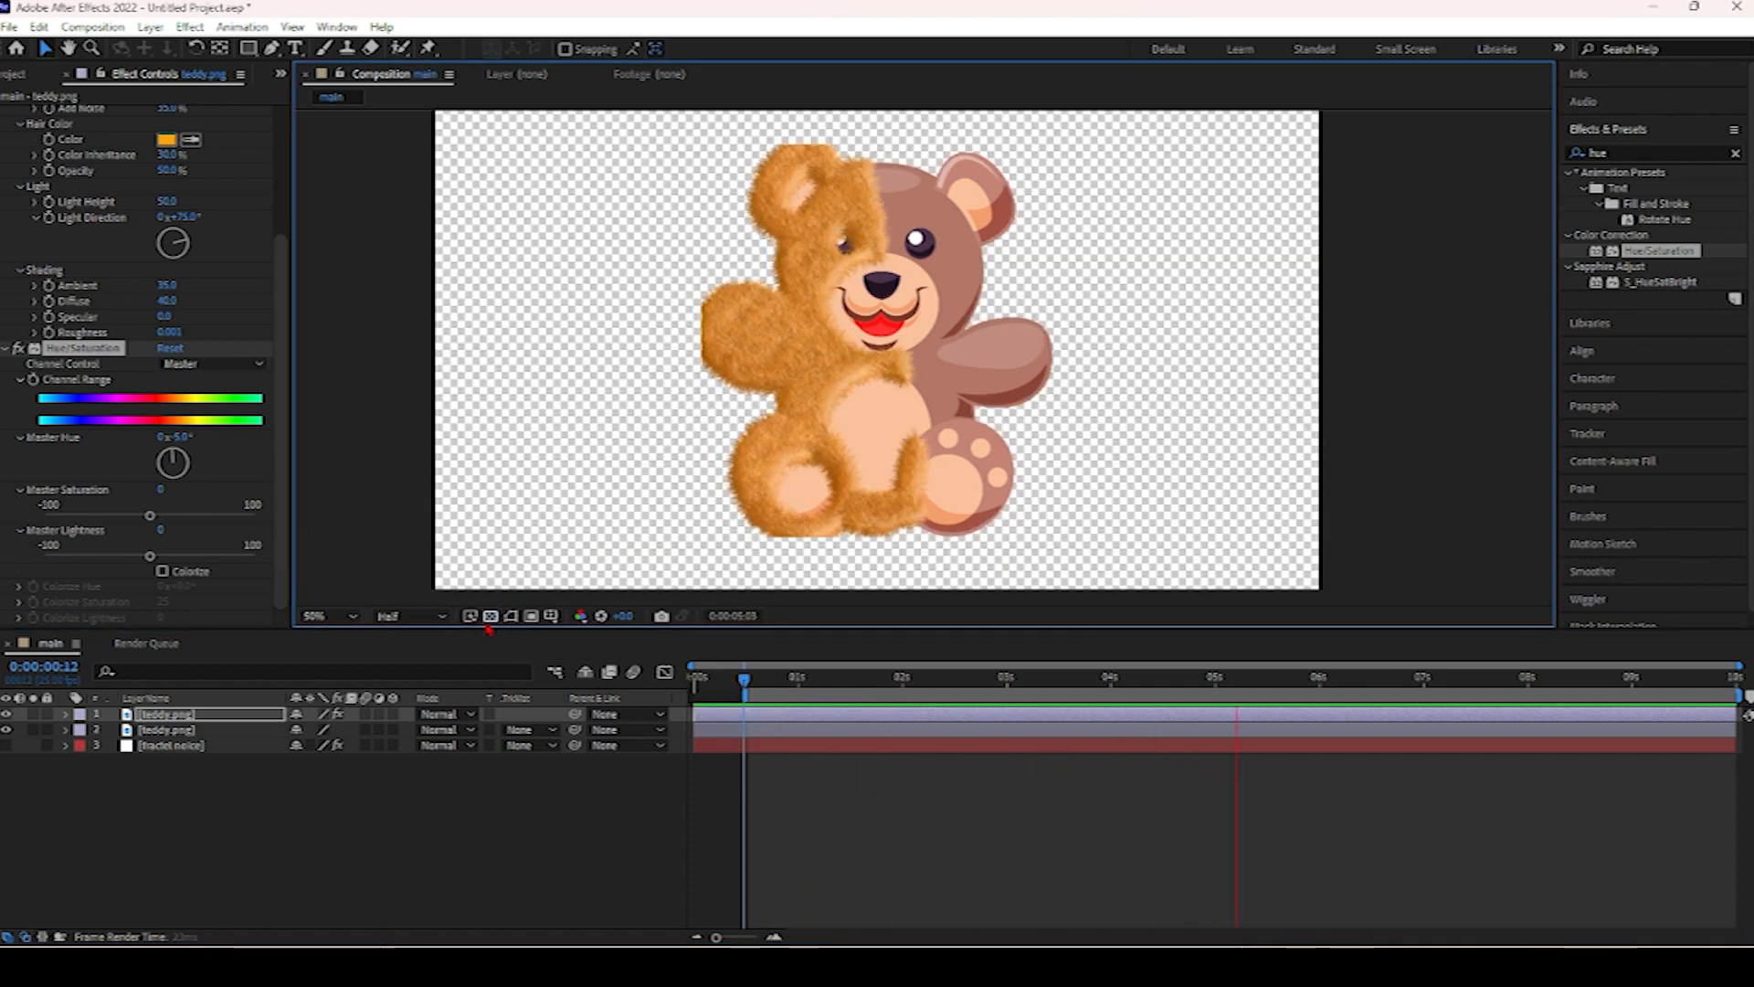